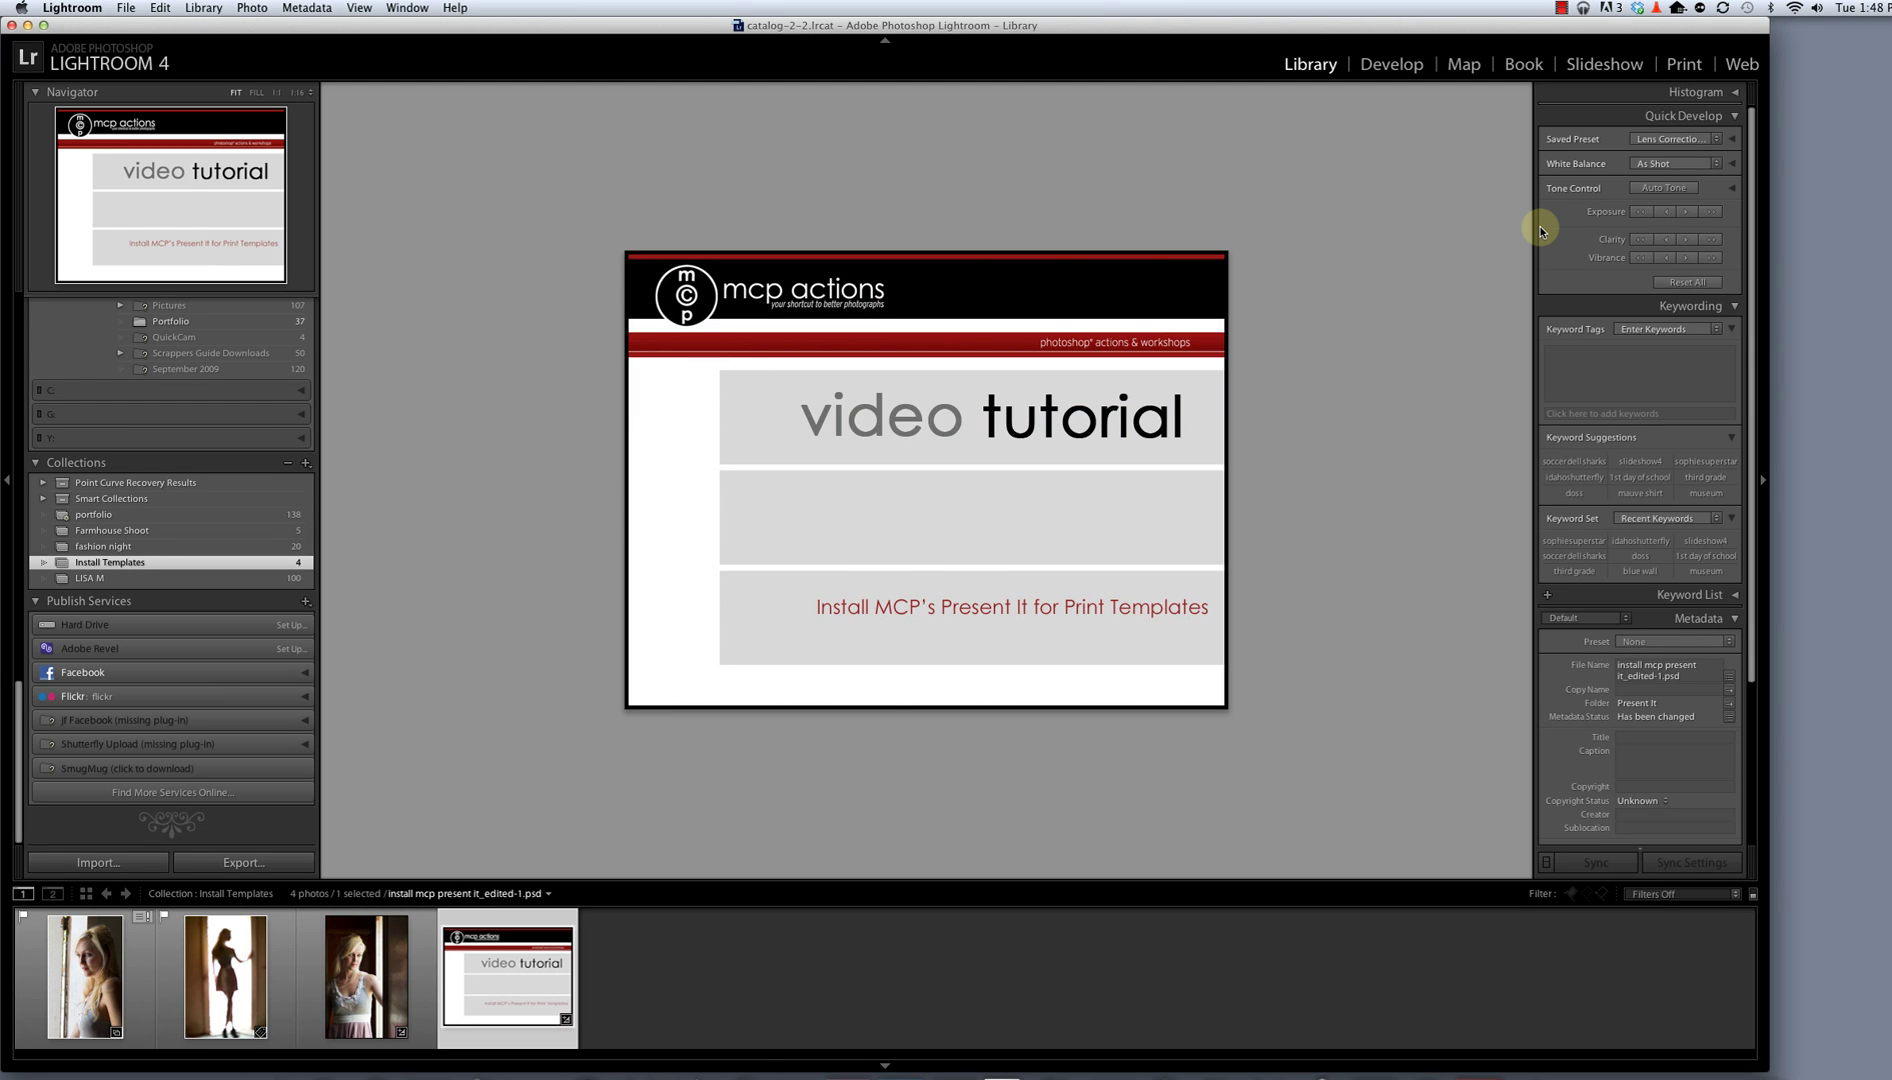
In the Print module, save the current layout as the user template '1st template'.
click(1688, 63)
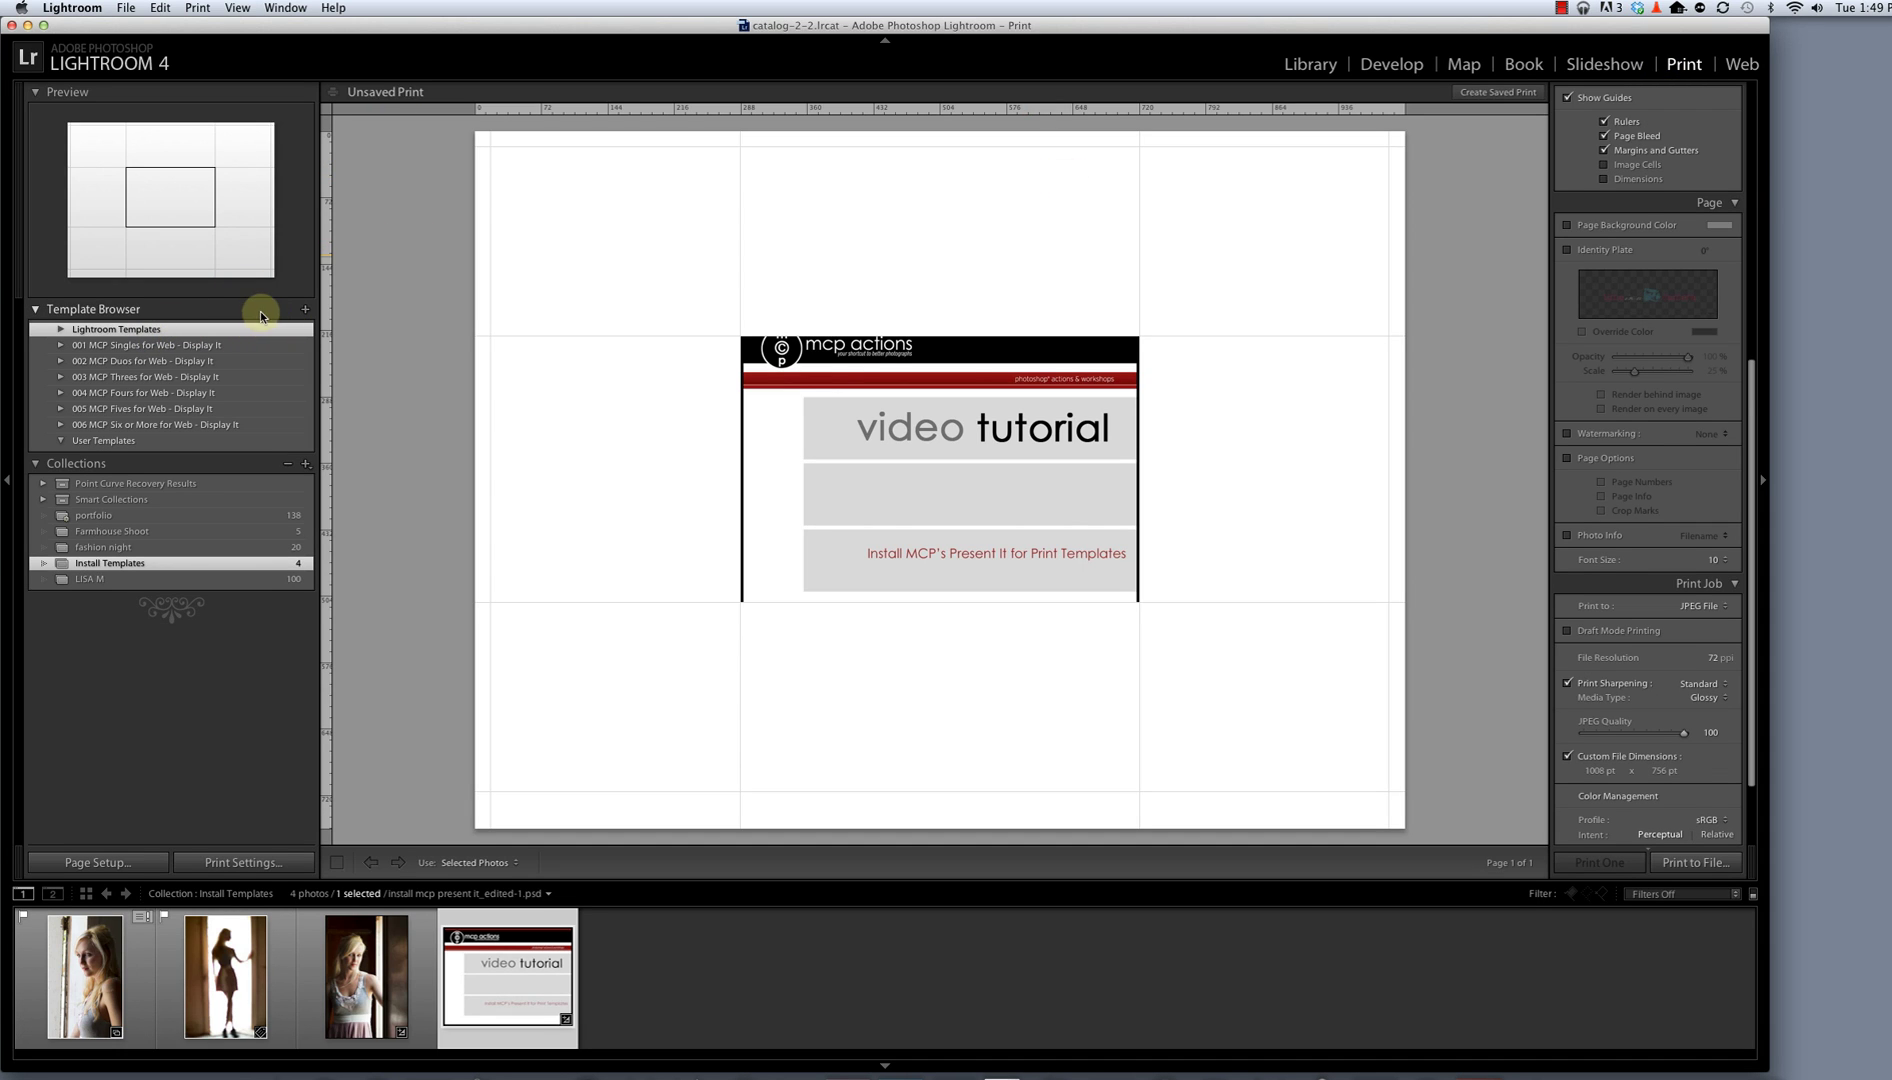
click(302, 311)
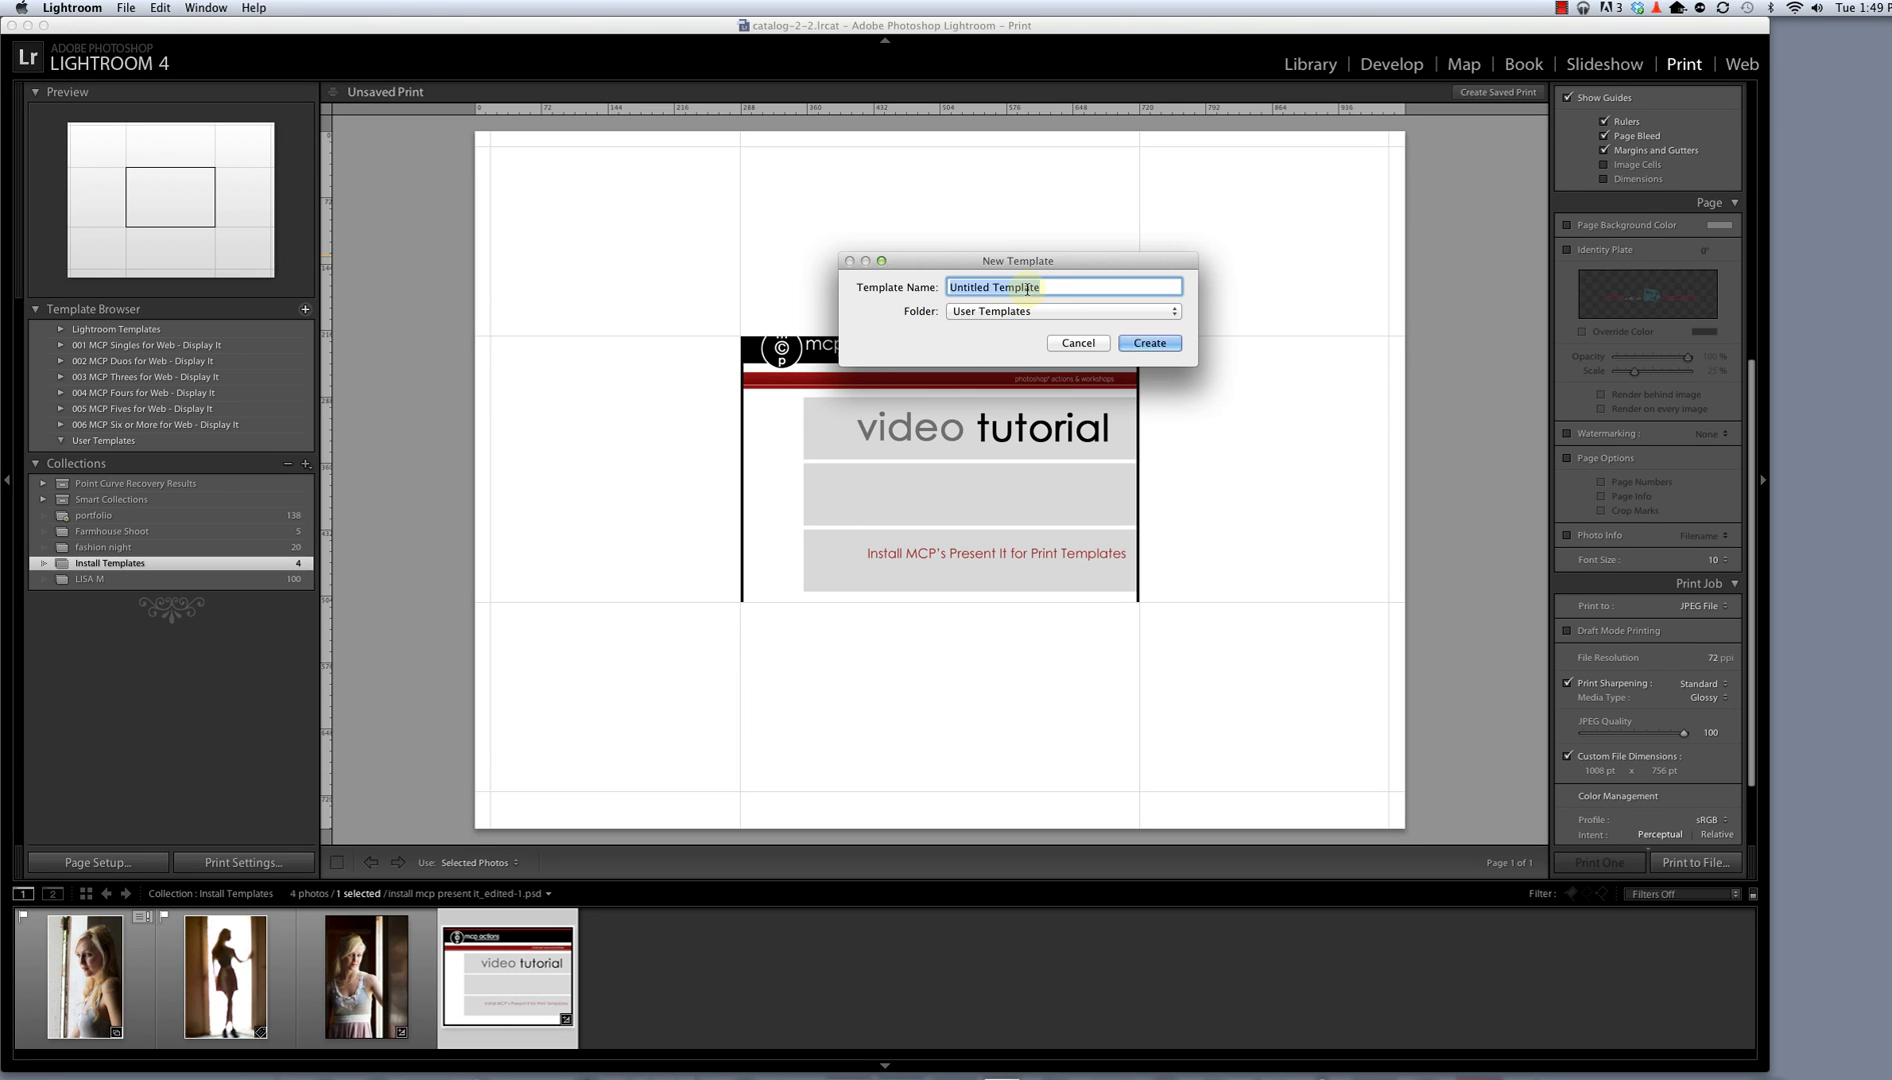
text(1st template)
key(Return)
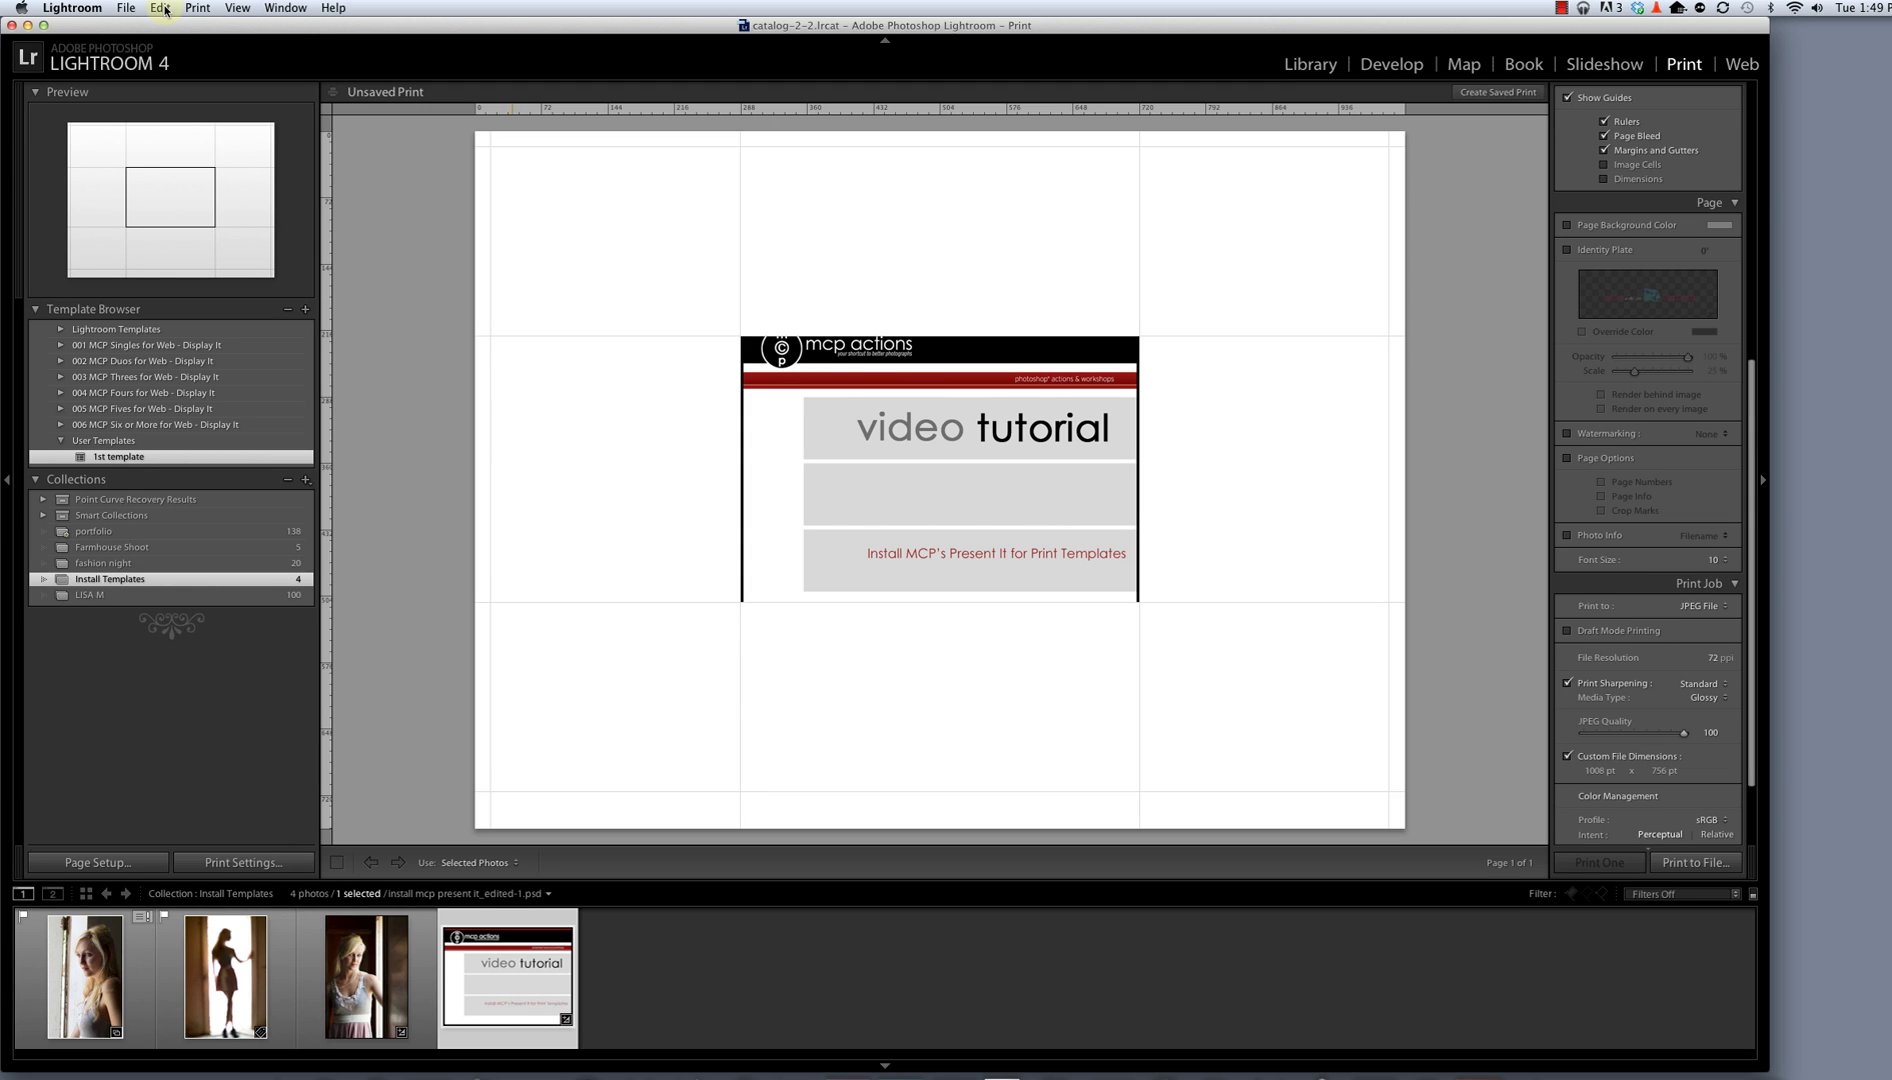
Open Preferences and reveal the Lightroom presets folder in Finder from the Presets tab.
click(70, 8)
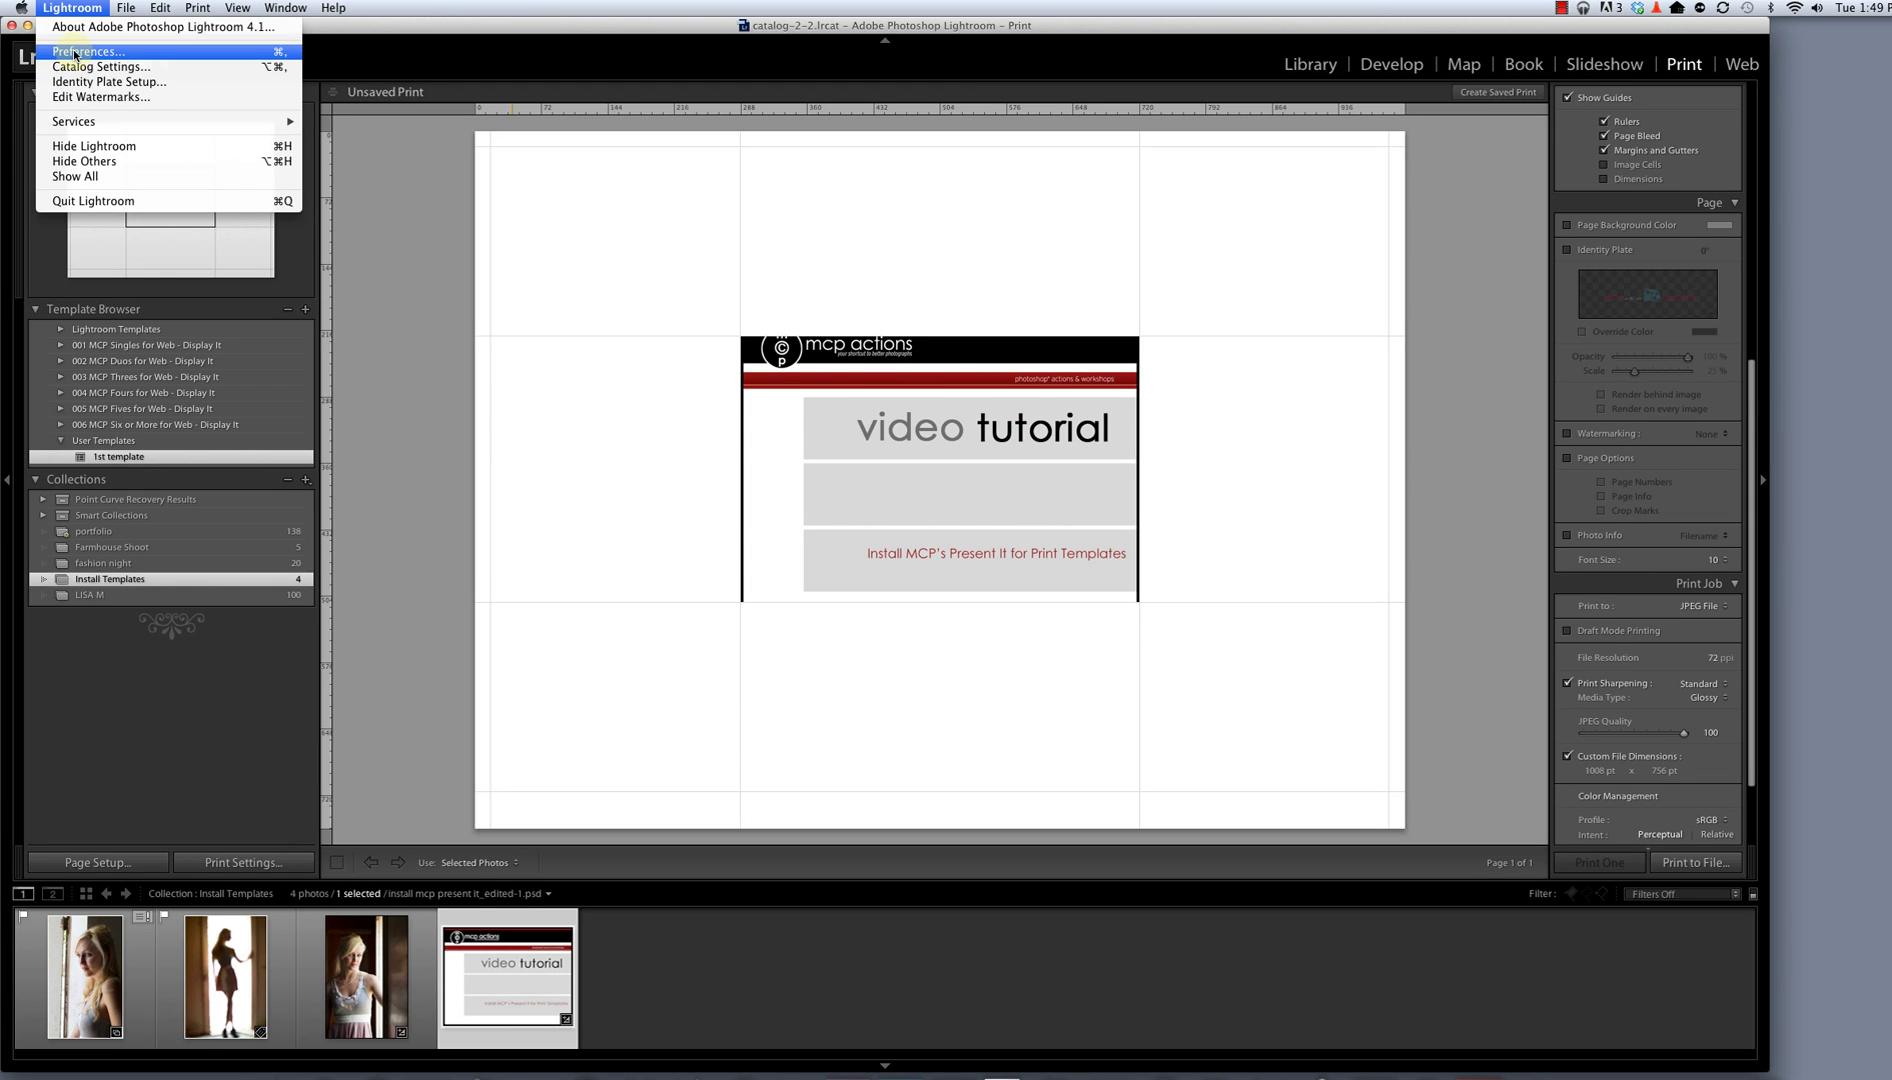
click(74, 52)
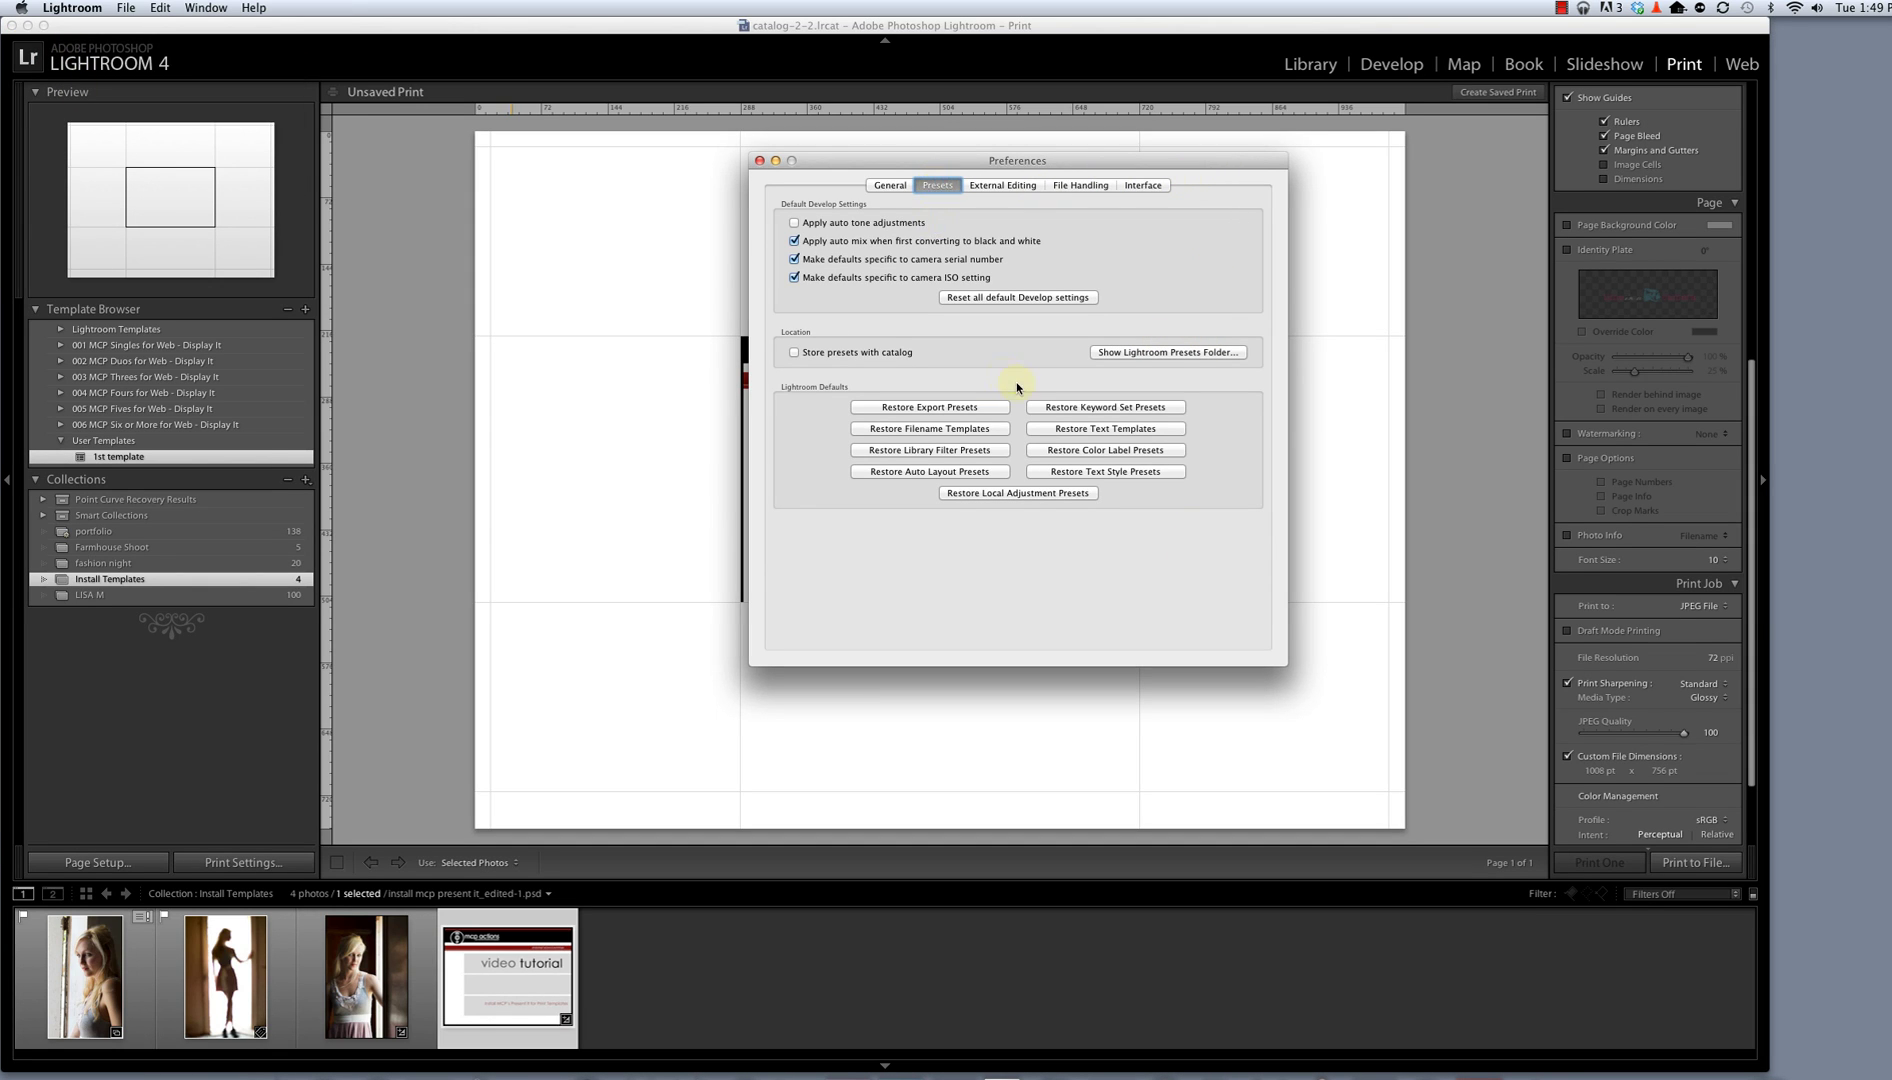
click(1152, 357)
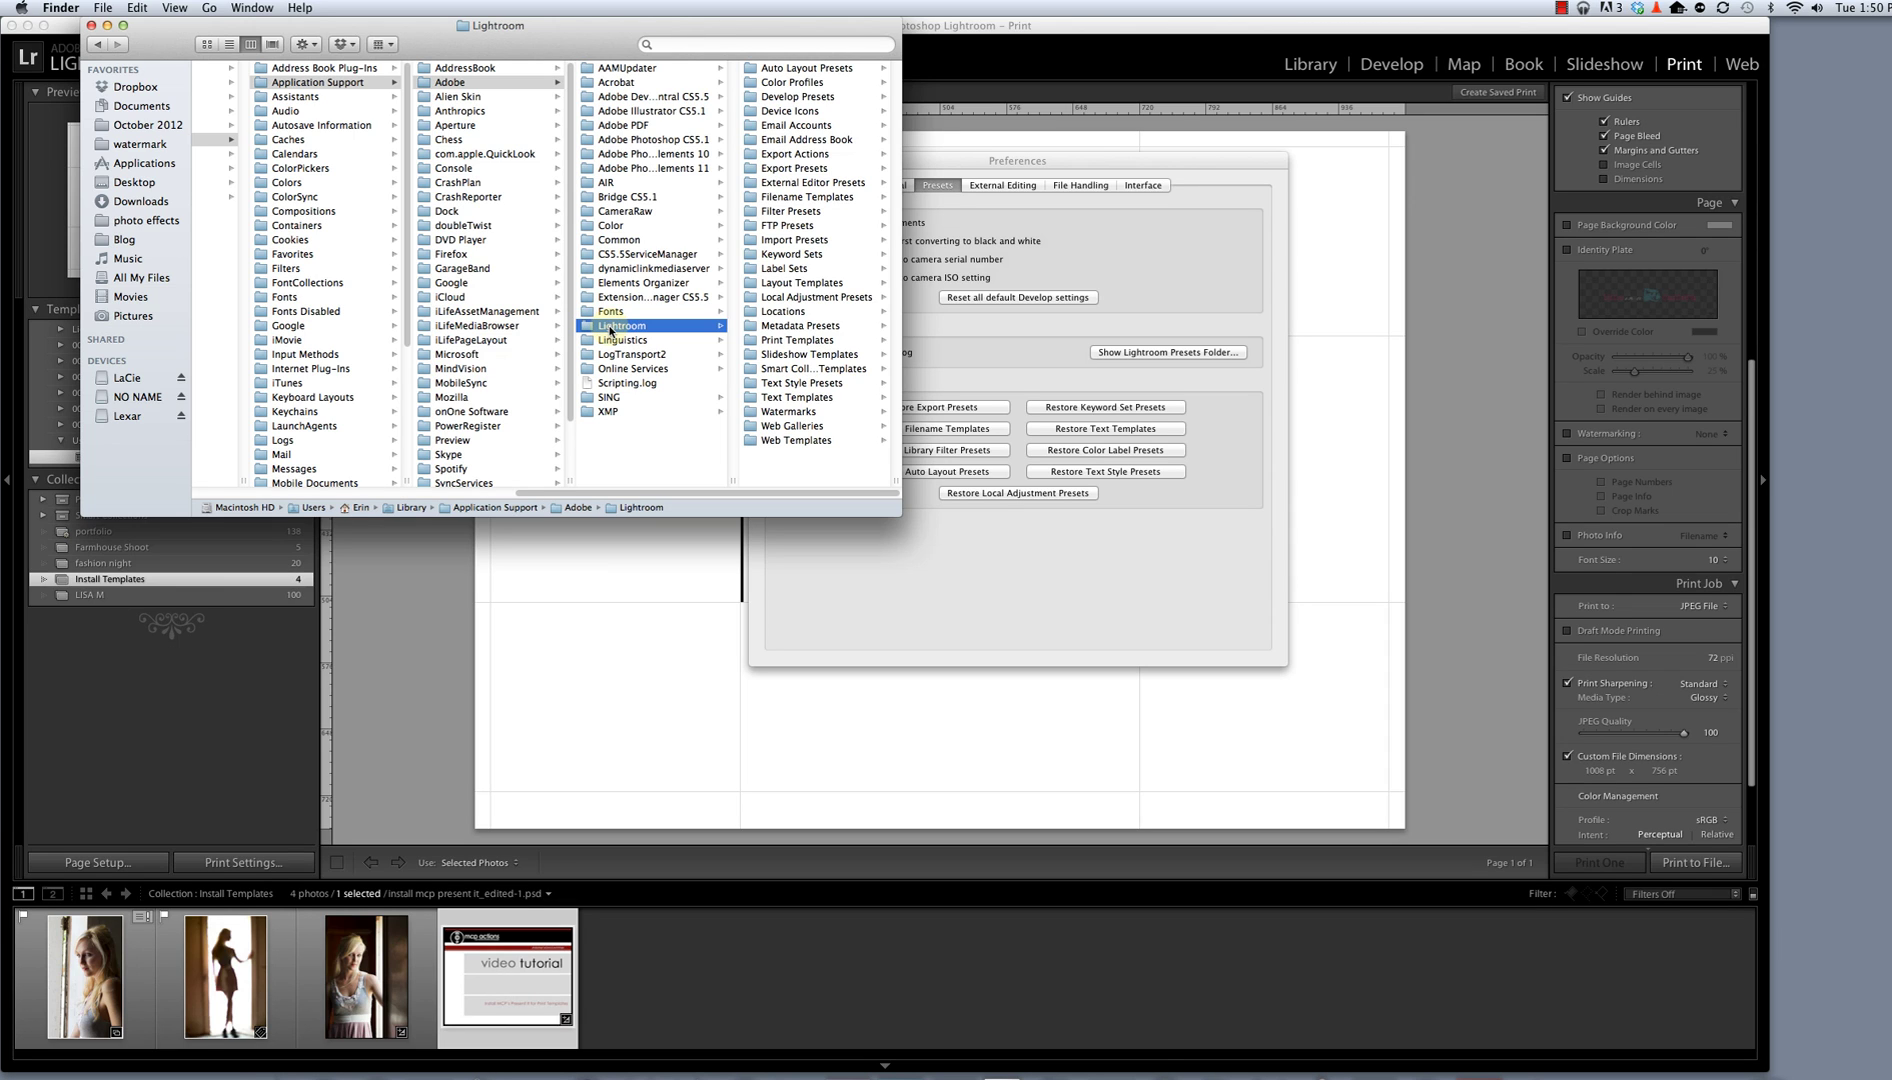
Open Print Templates, then show Downloads in a second Finder window with a widened name column.
click(775, 340)
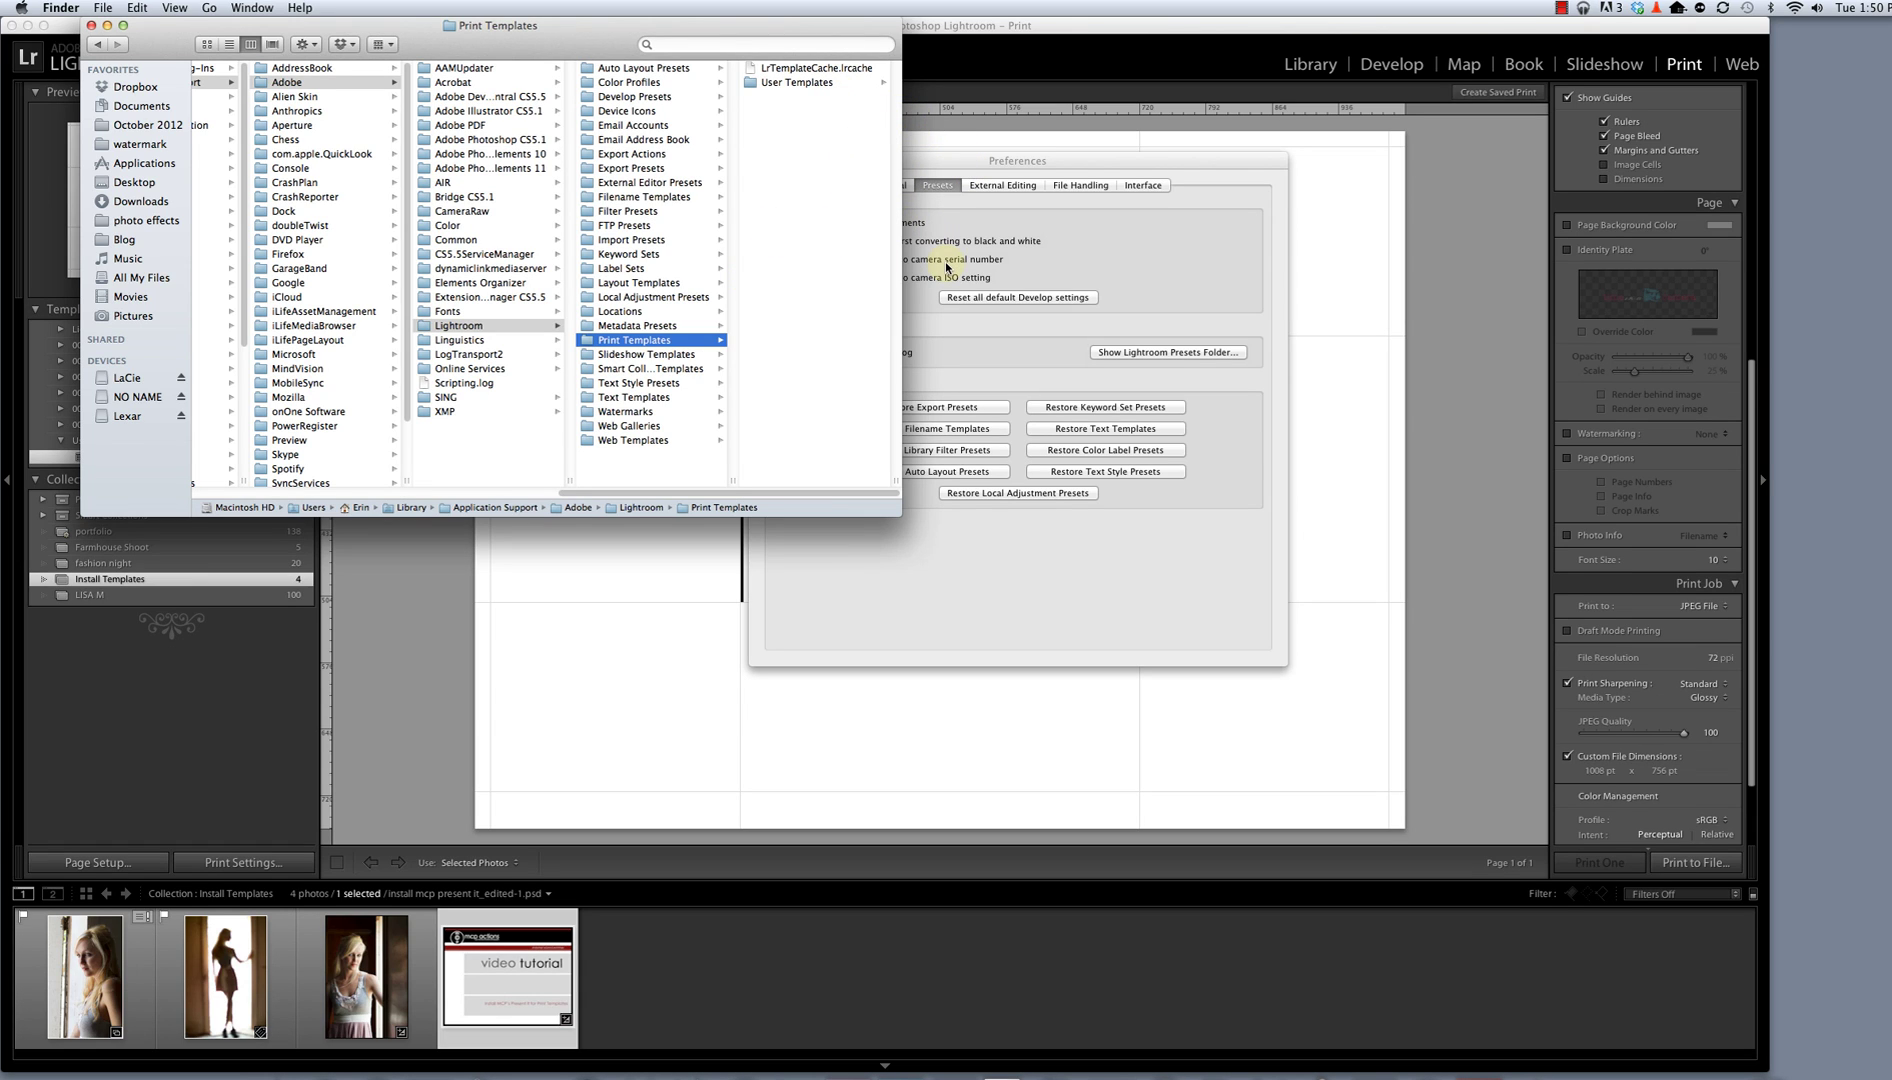
scroll(300, 445, right, 2)
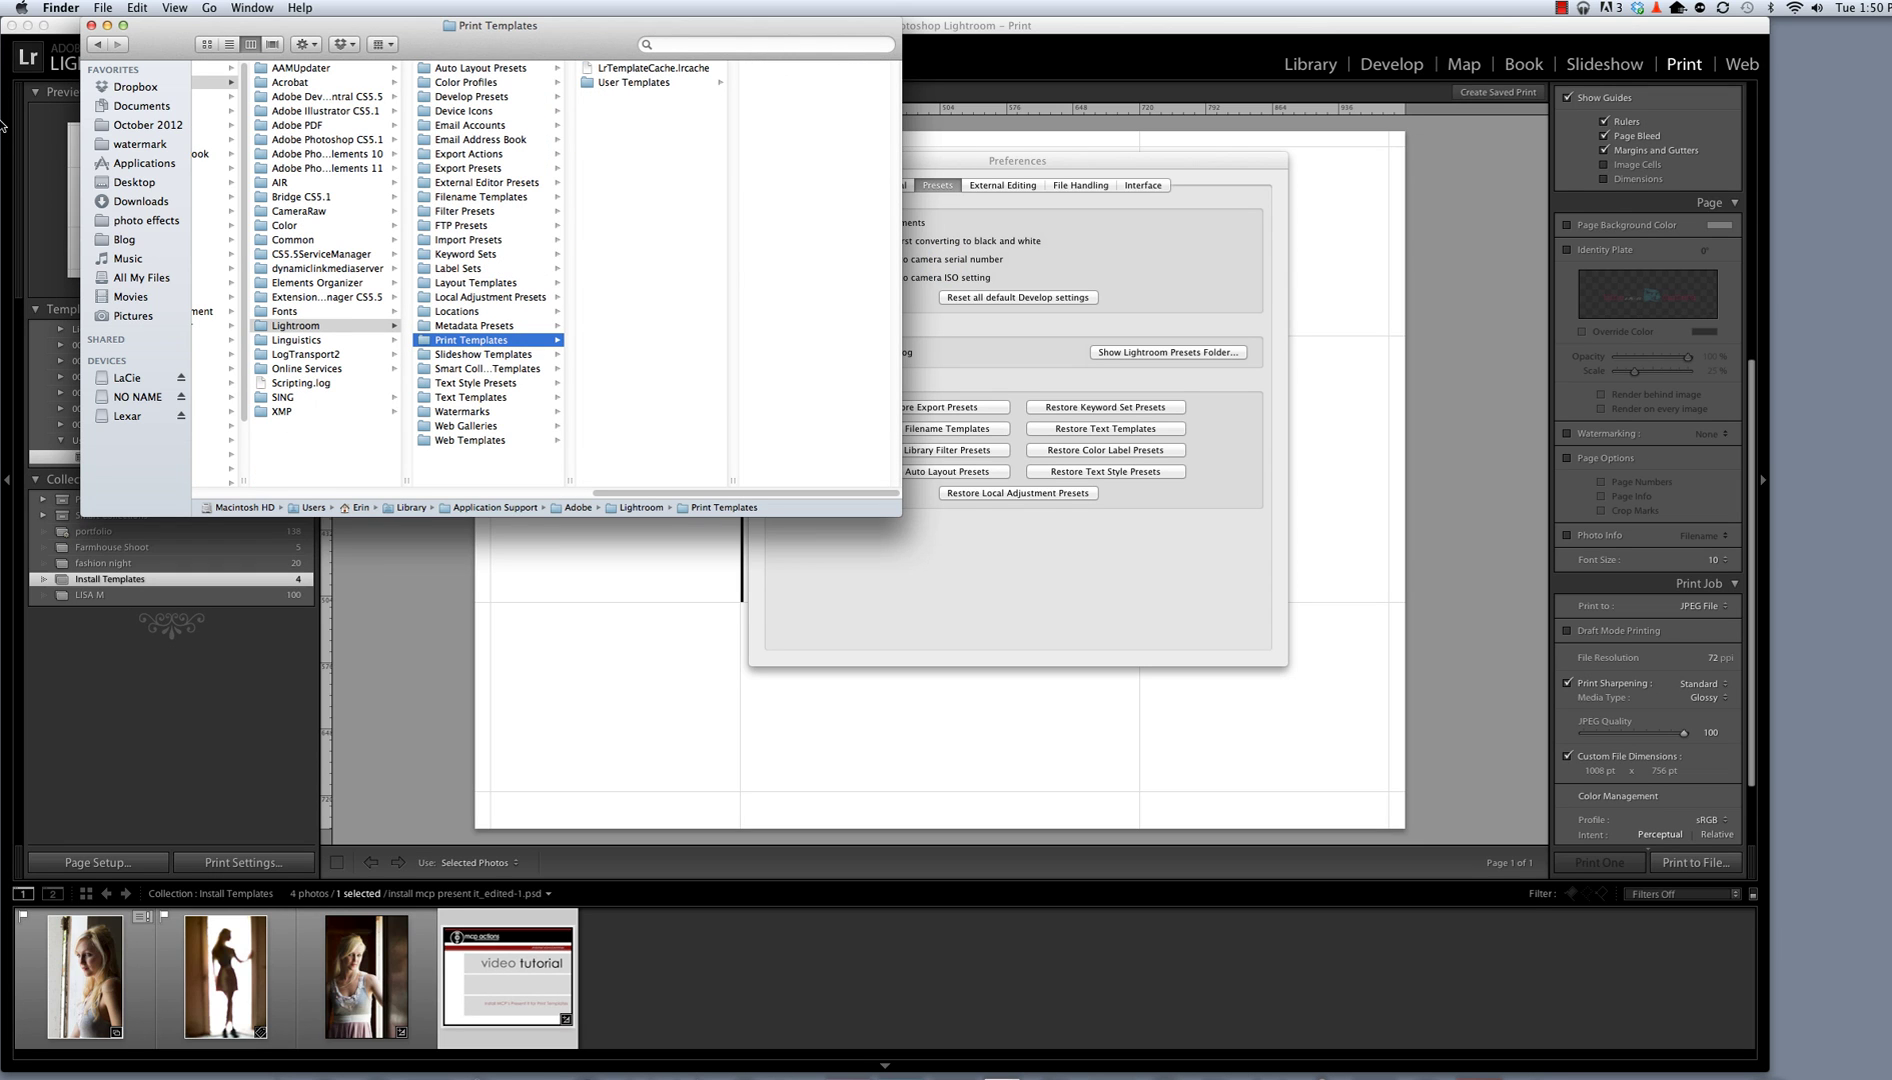
click(101, 7)
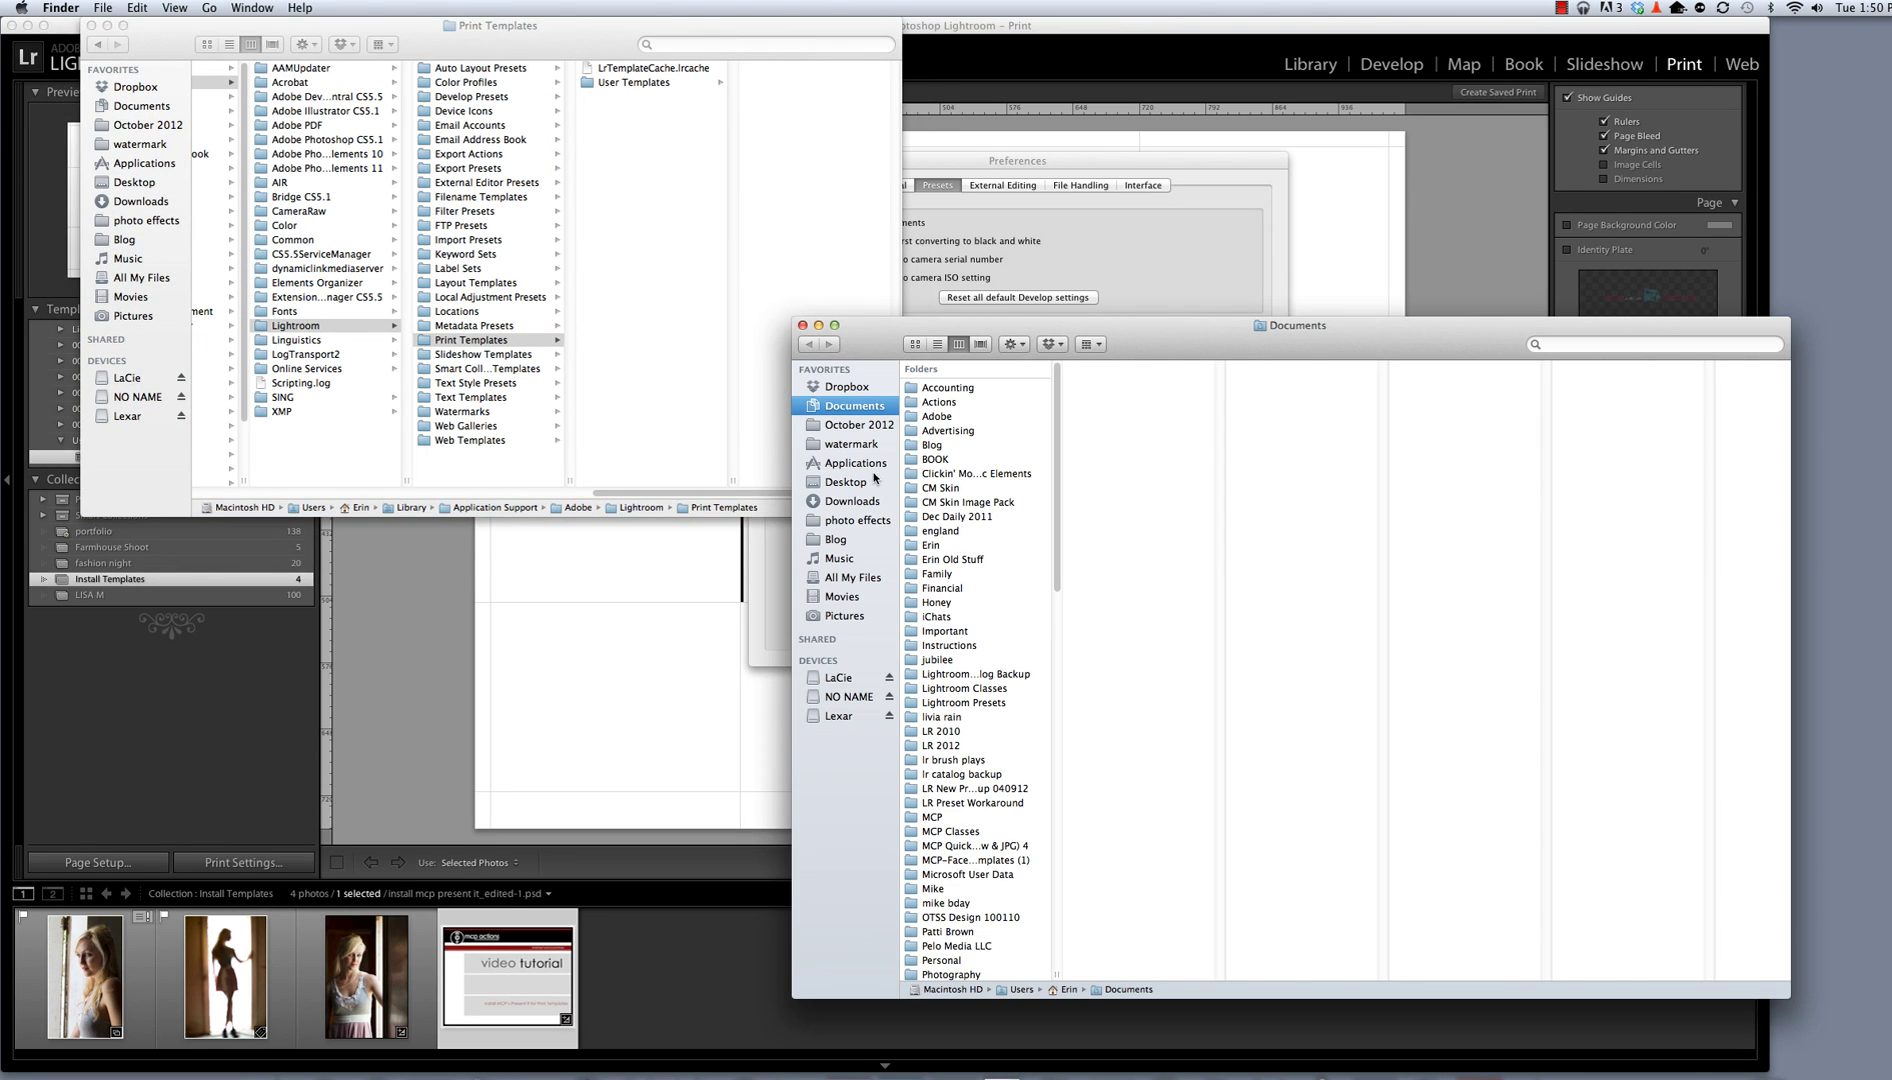
click(831, 503)
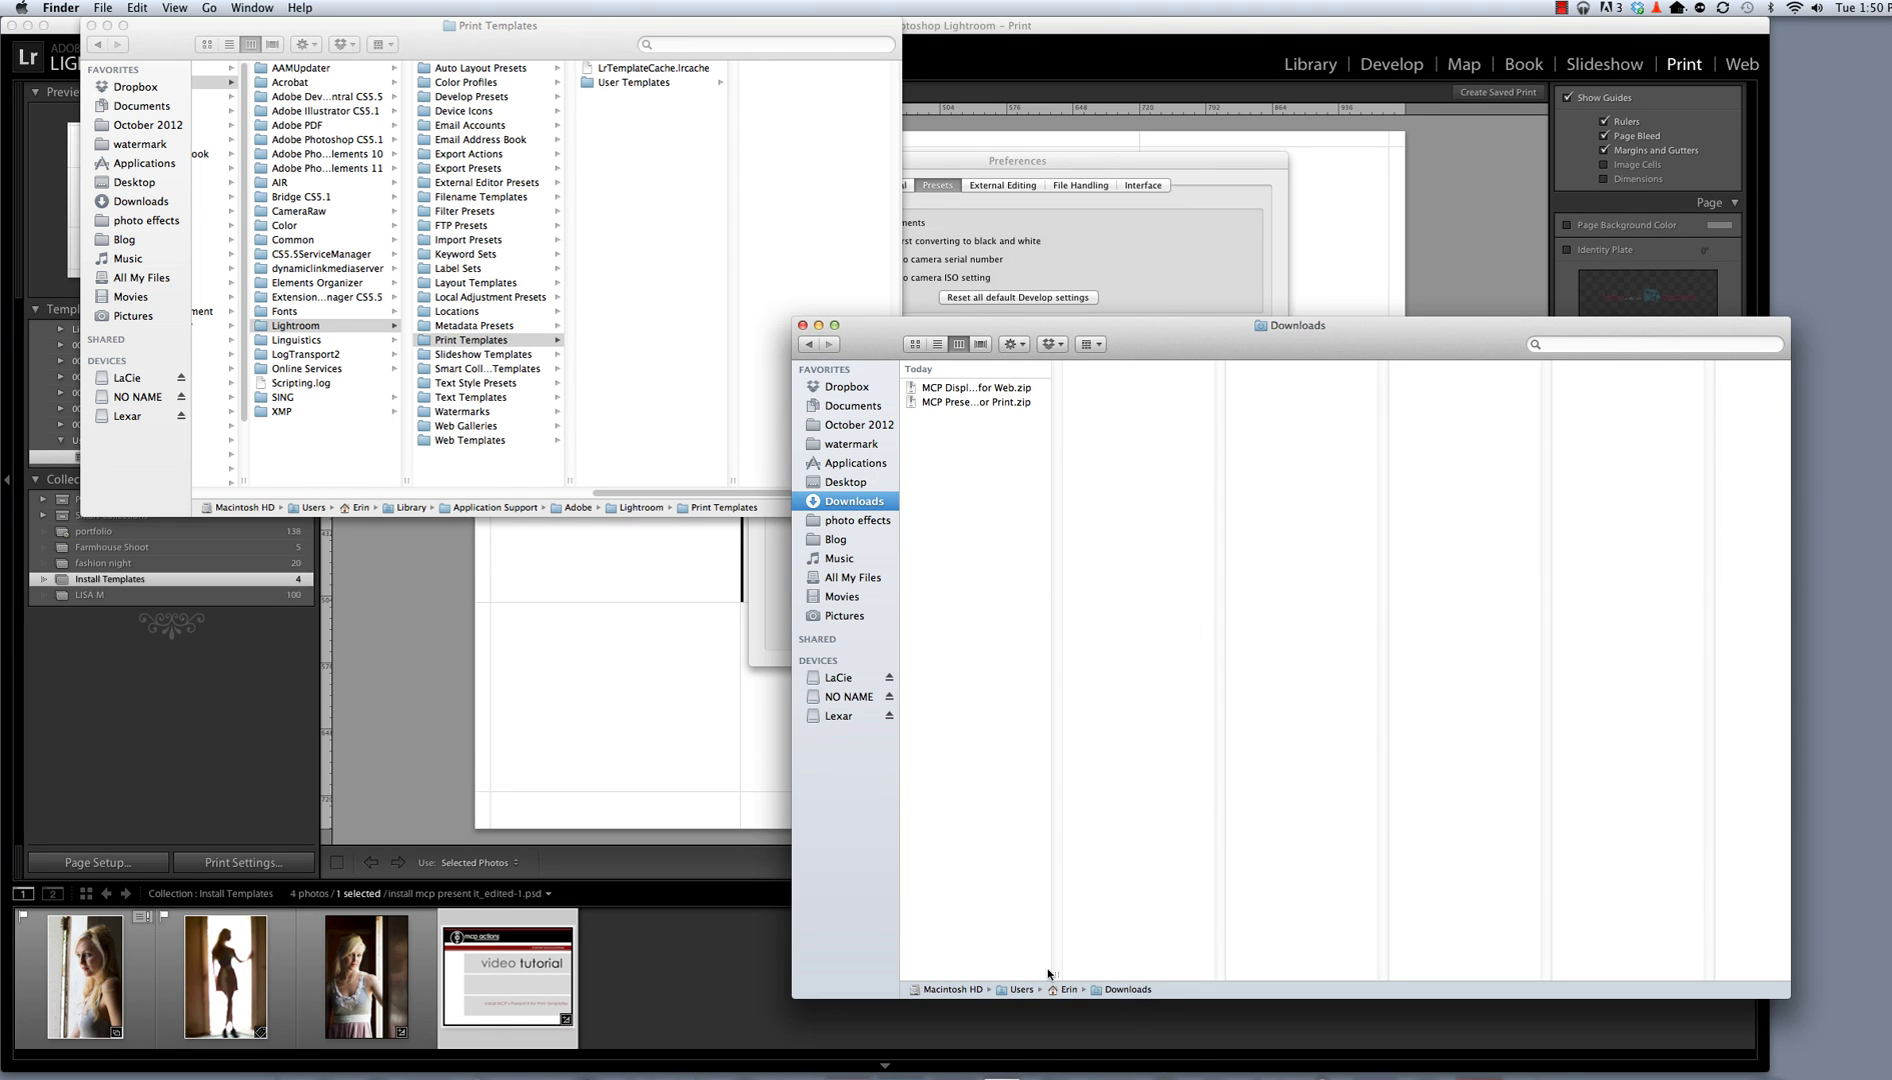
click(813, 848)
drag(1054, 975, 1191, 955)
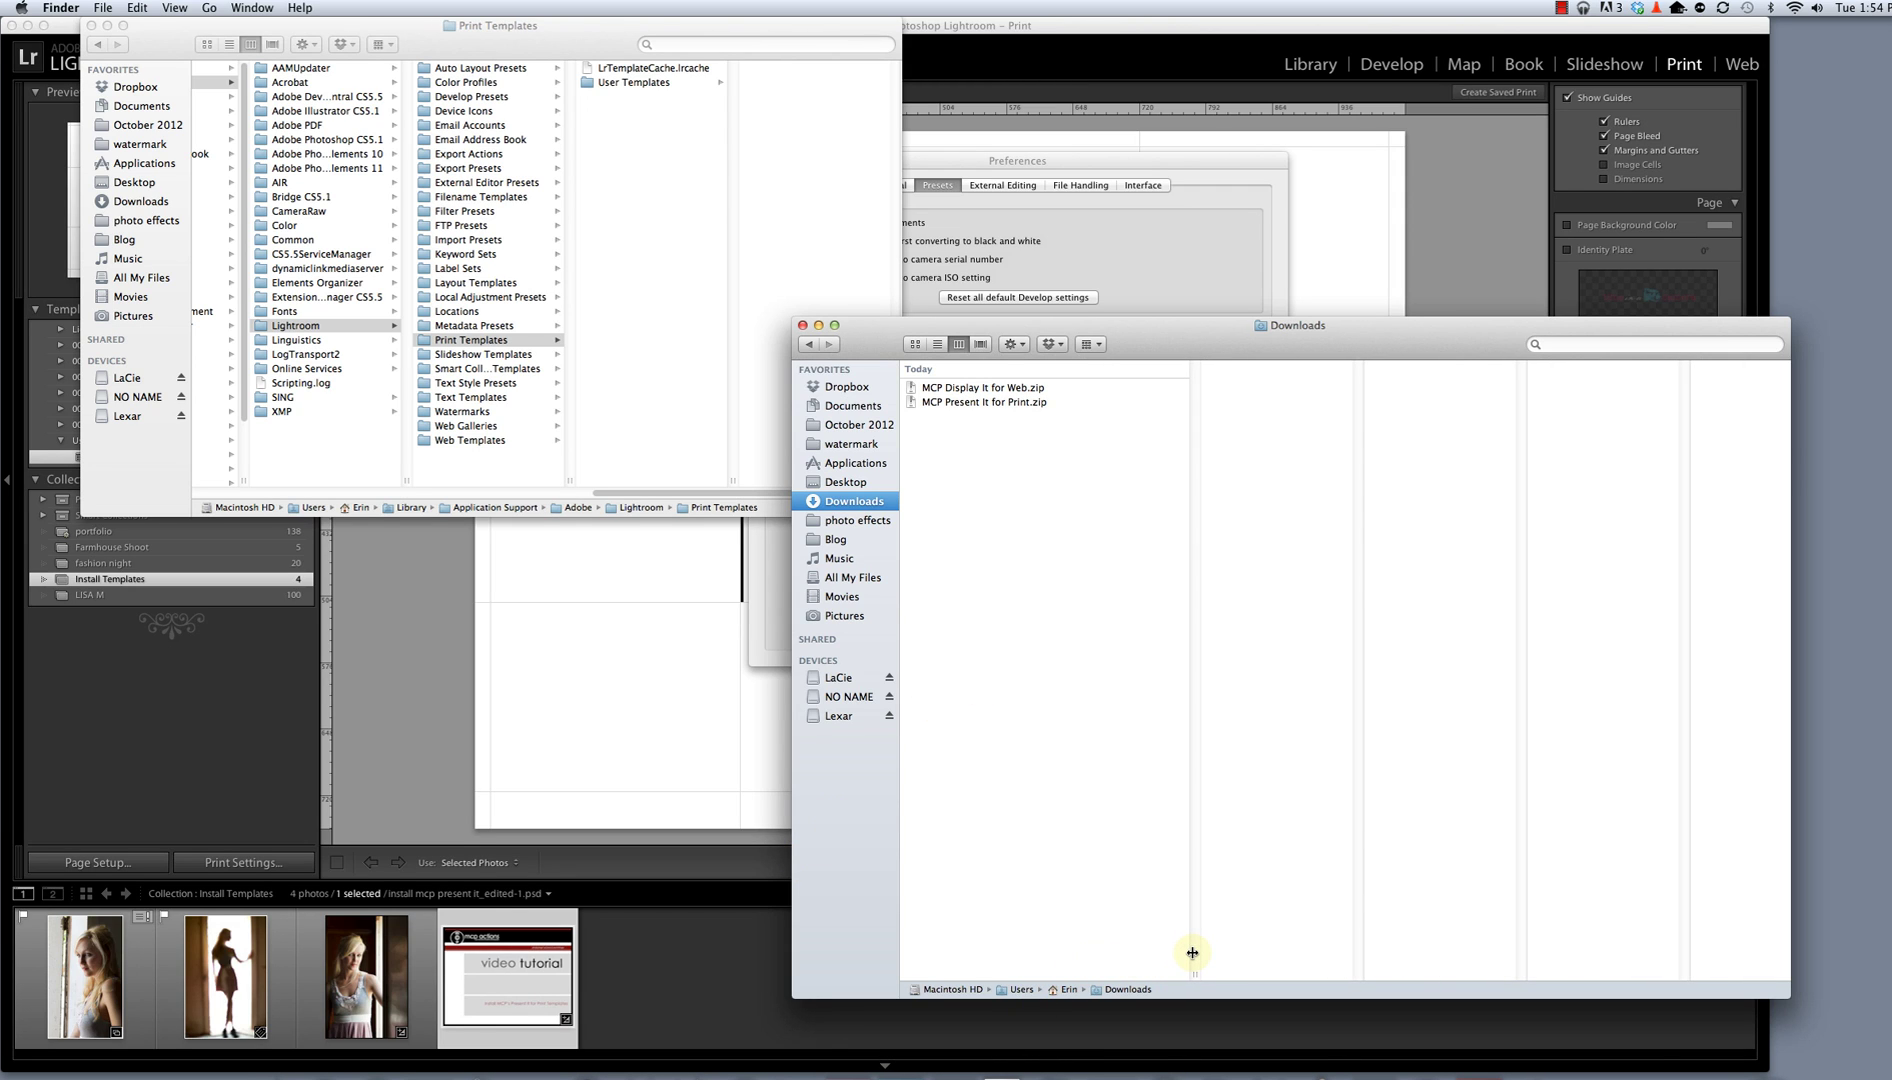
Unzip MCP Present It for Print.zip and open its 01 MCP 5x7 subfolder.
click(937, 401)
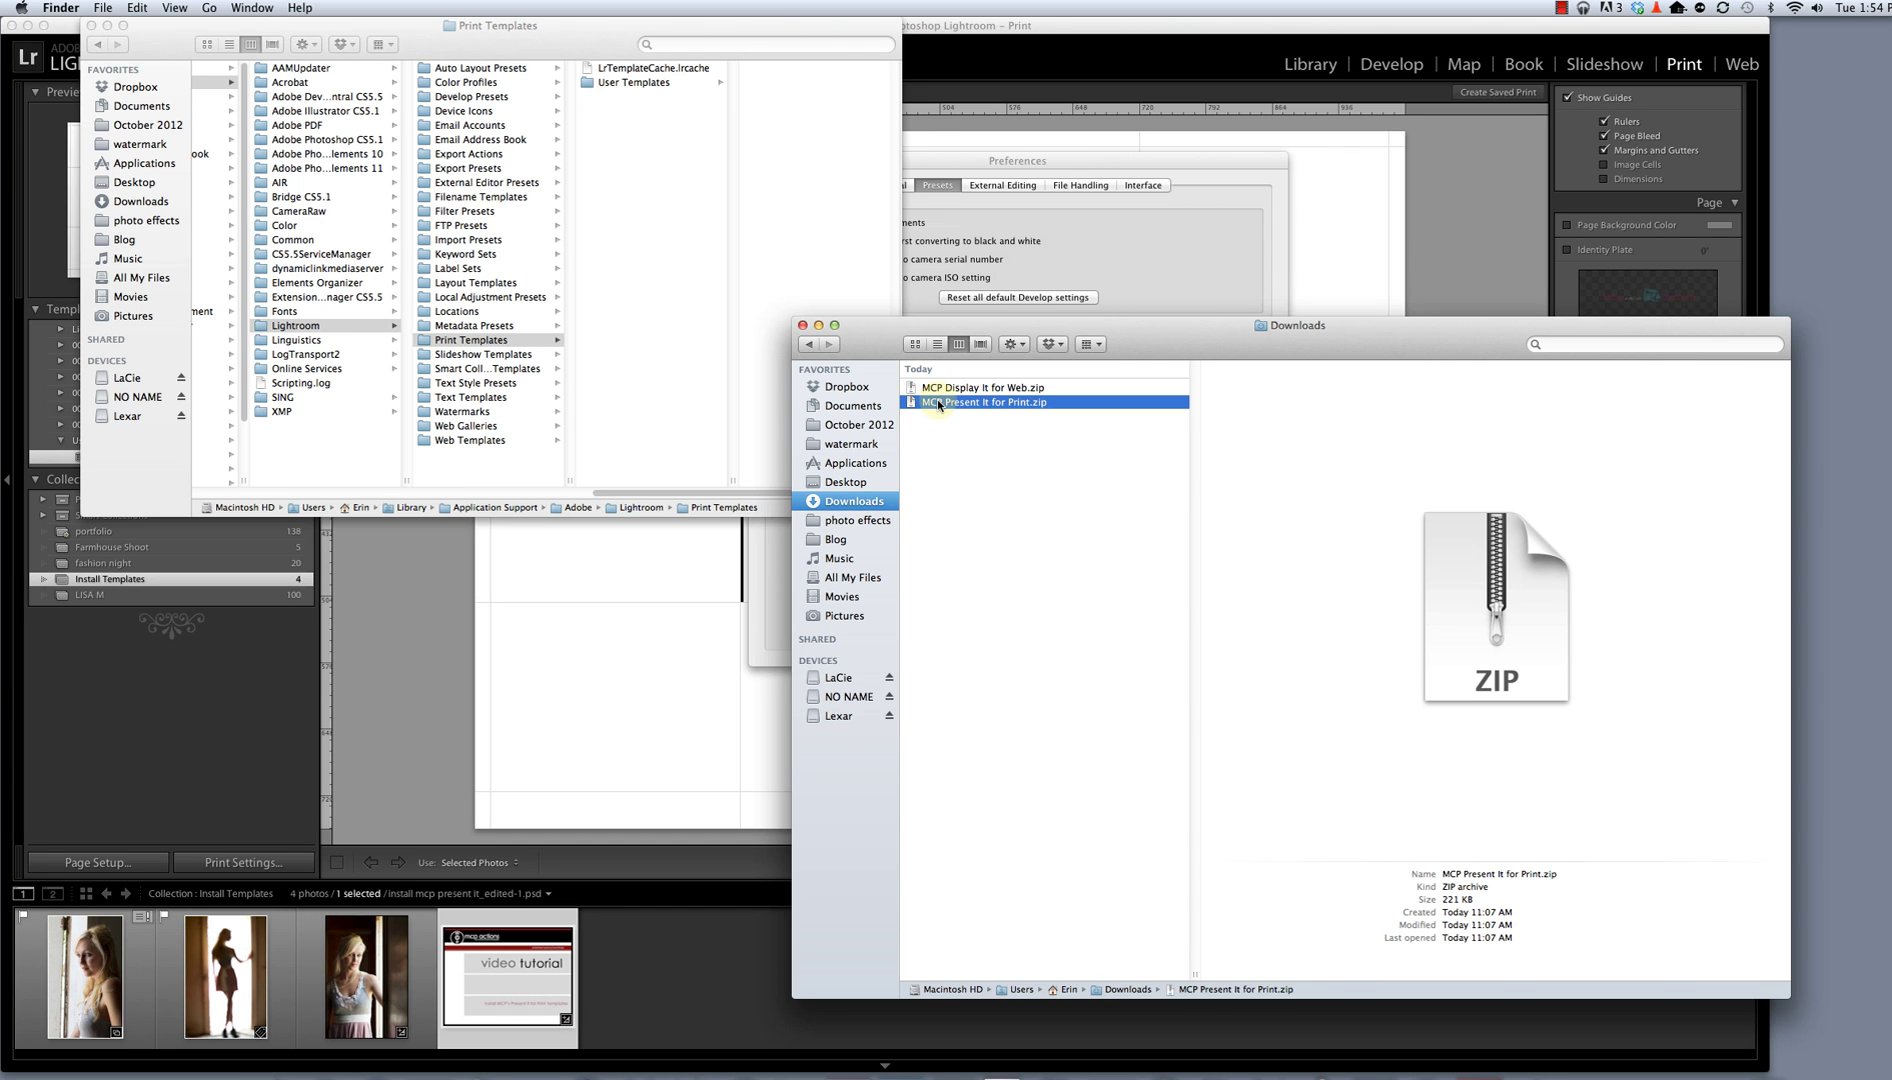
double_click(937, 401)
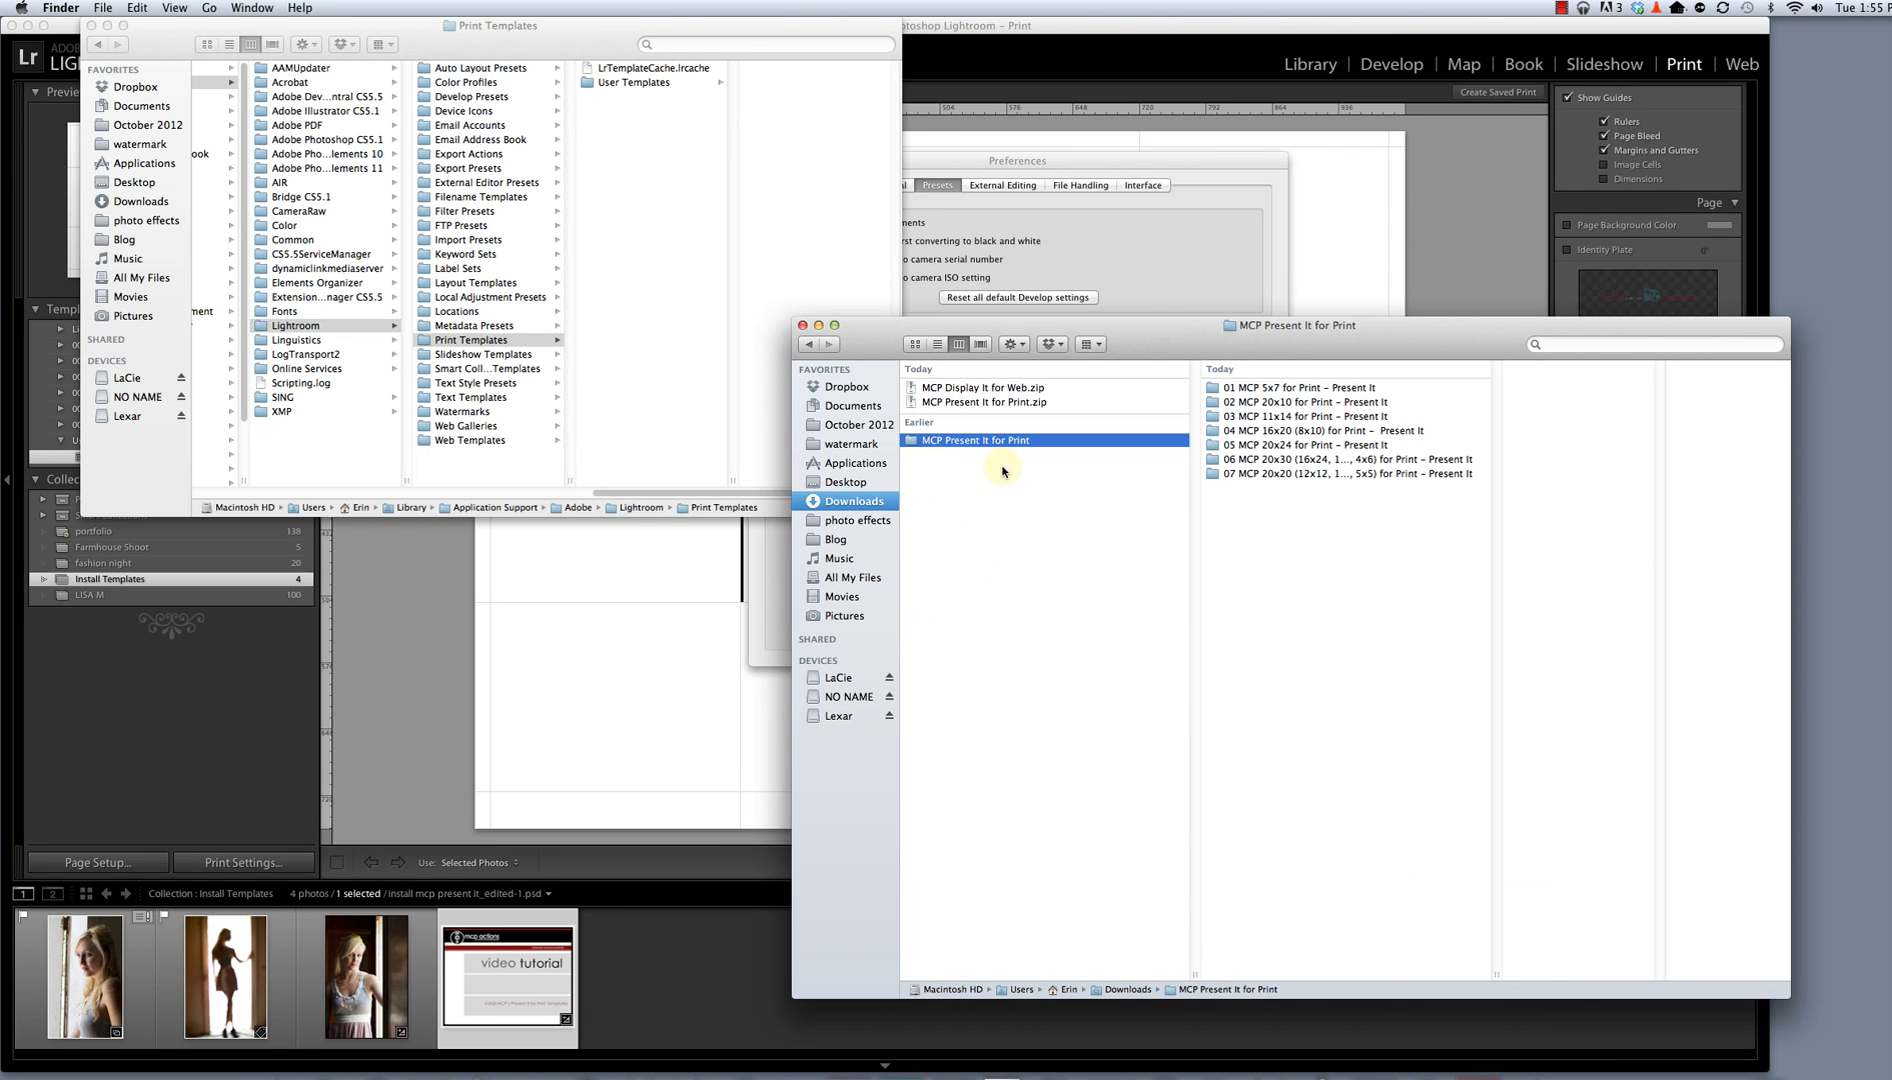
right_click(985, 402)
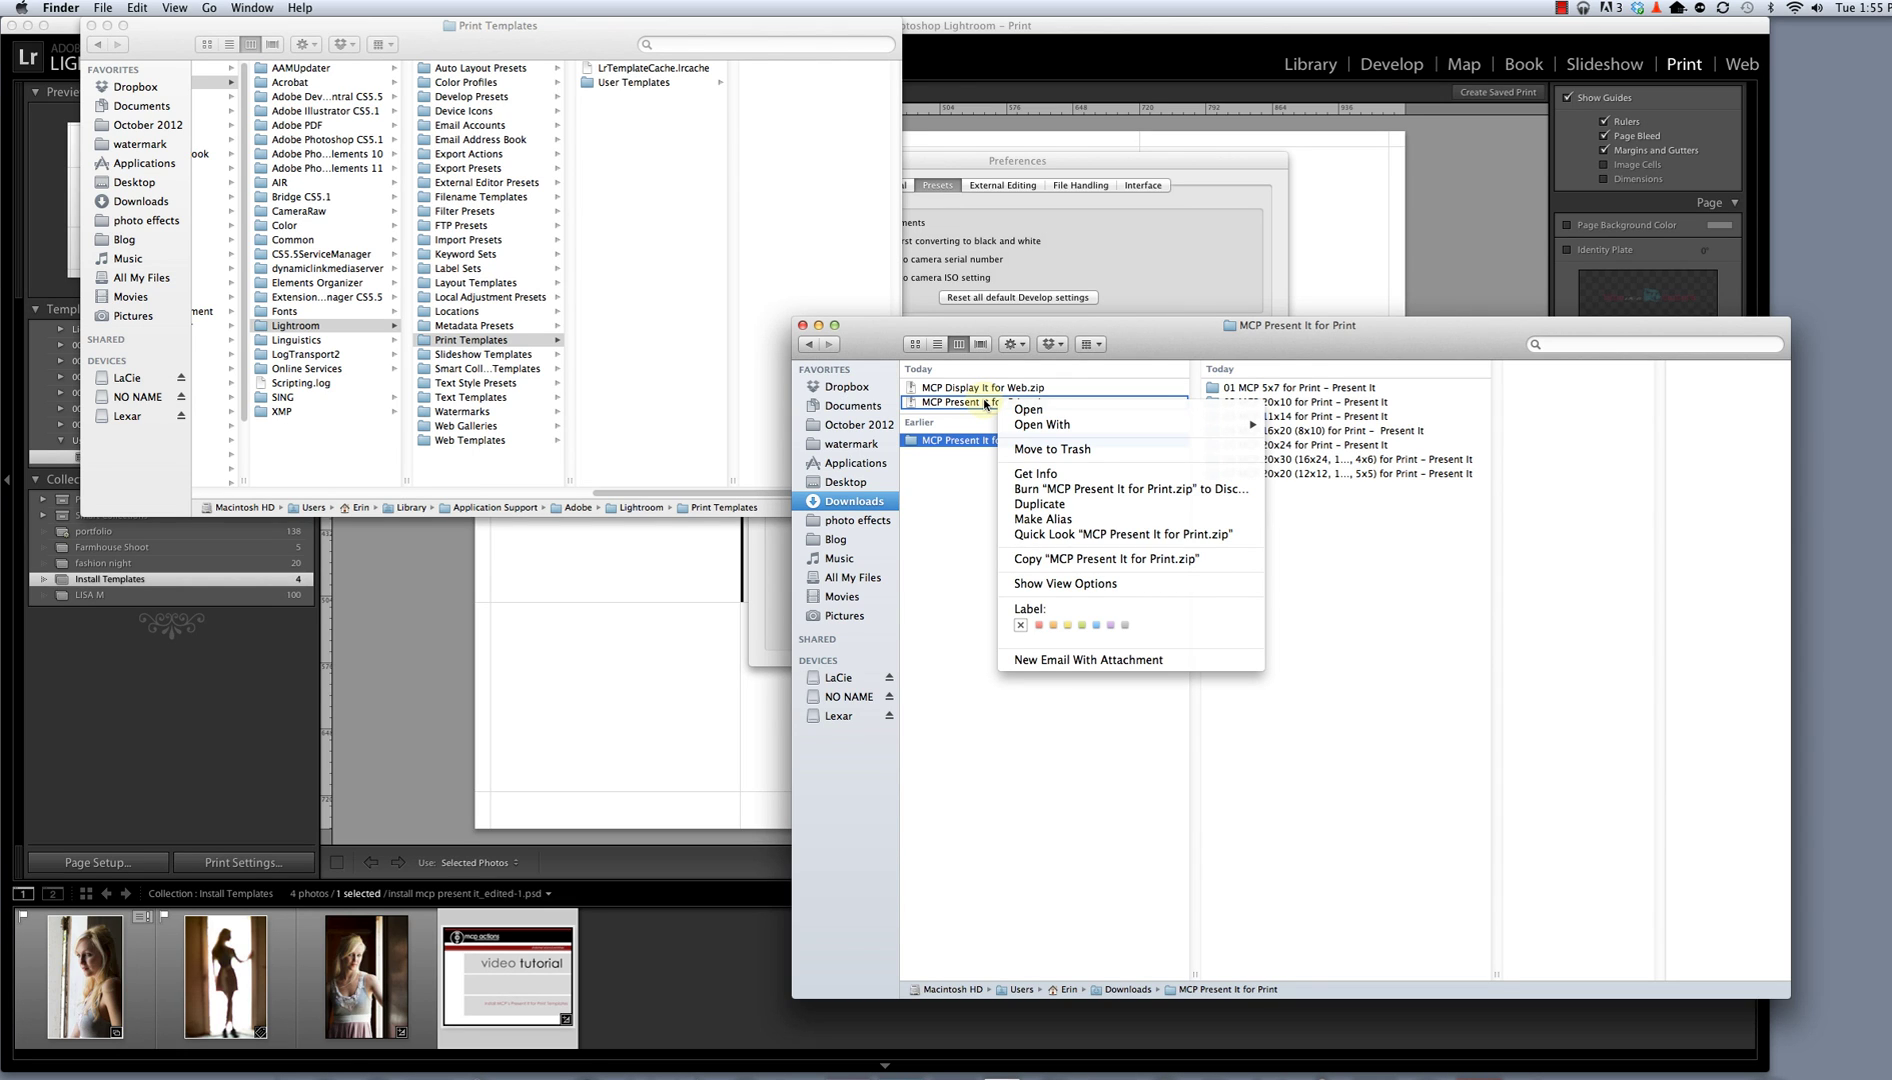
click(925, 503)
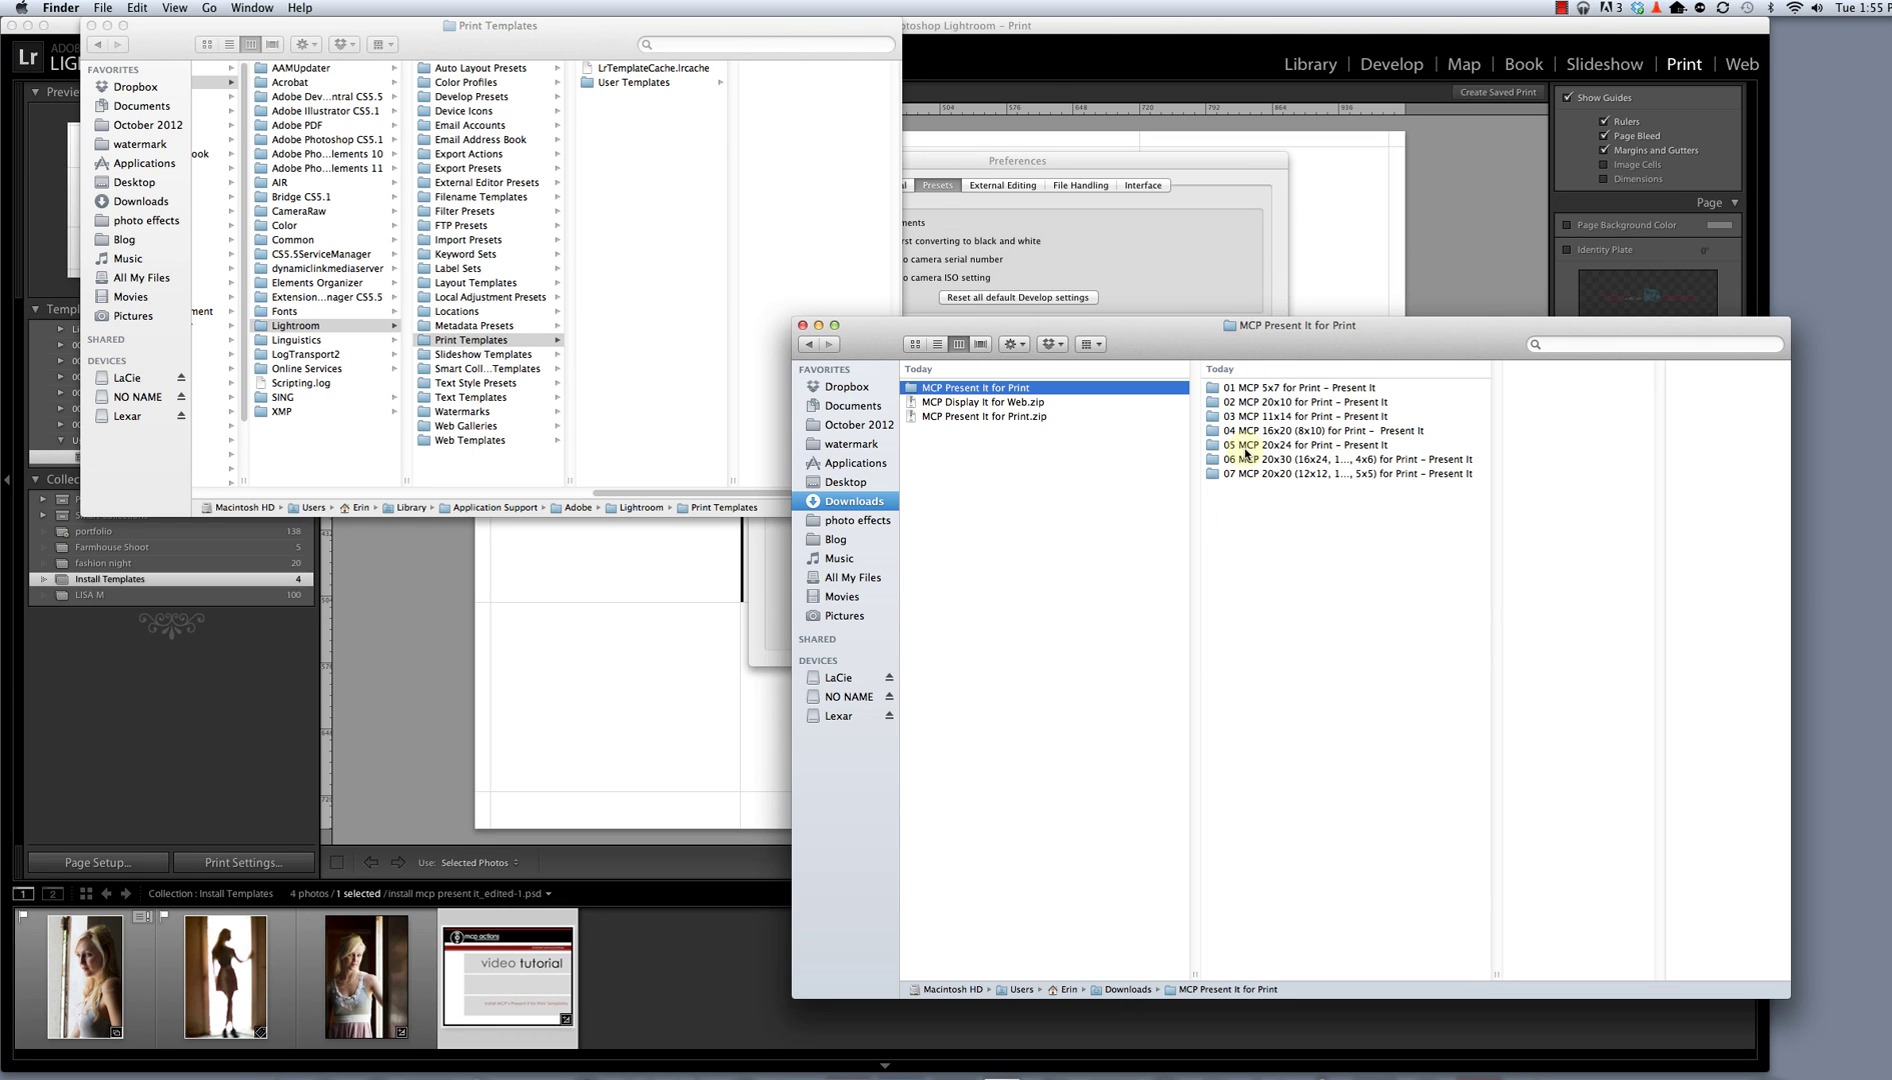
click(1251, 390)
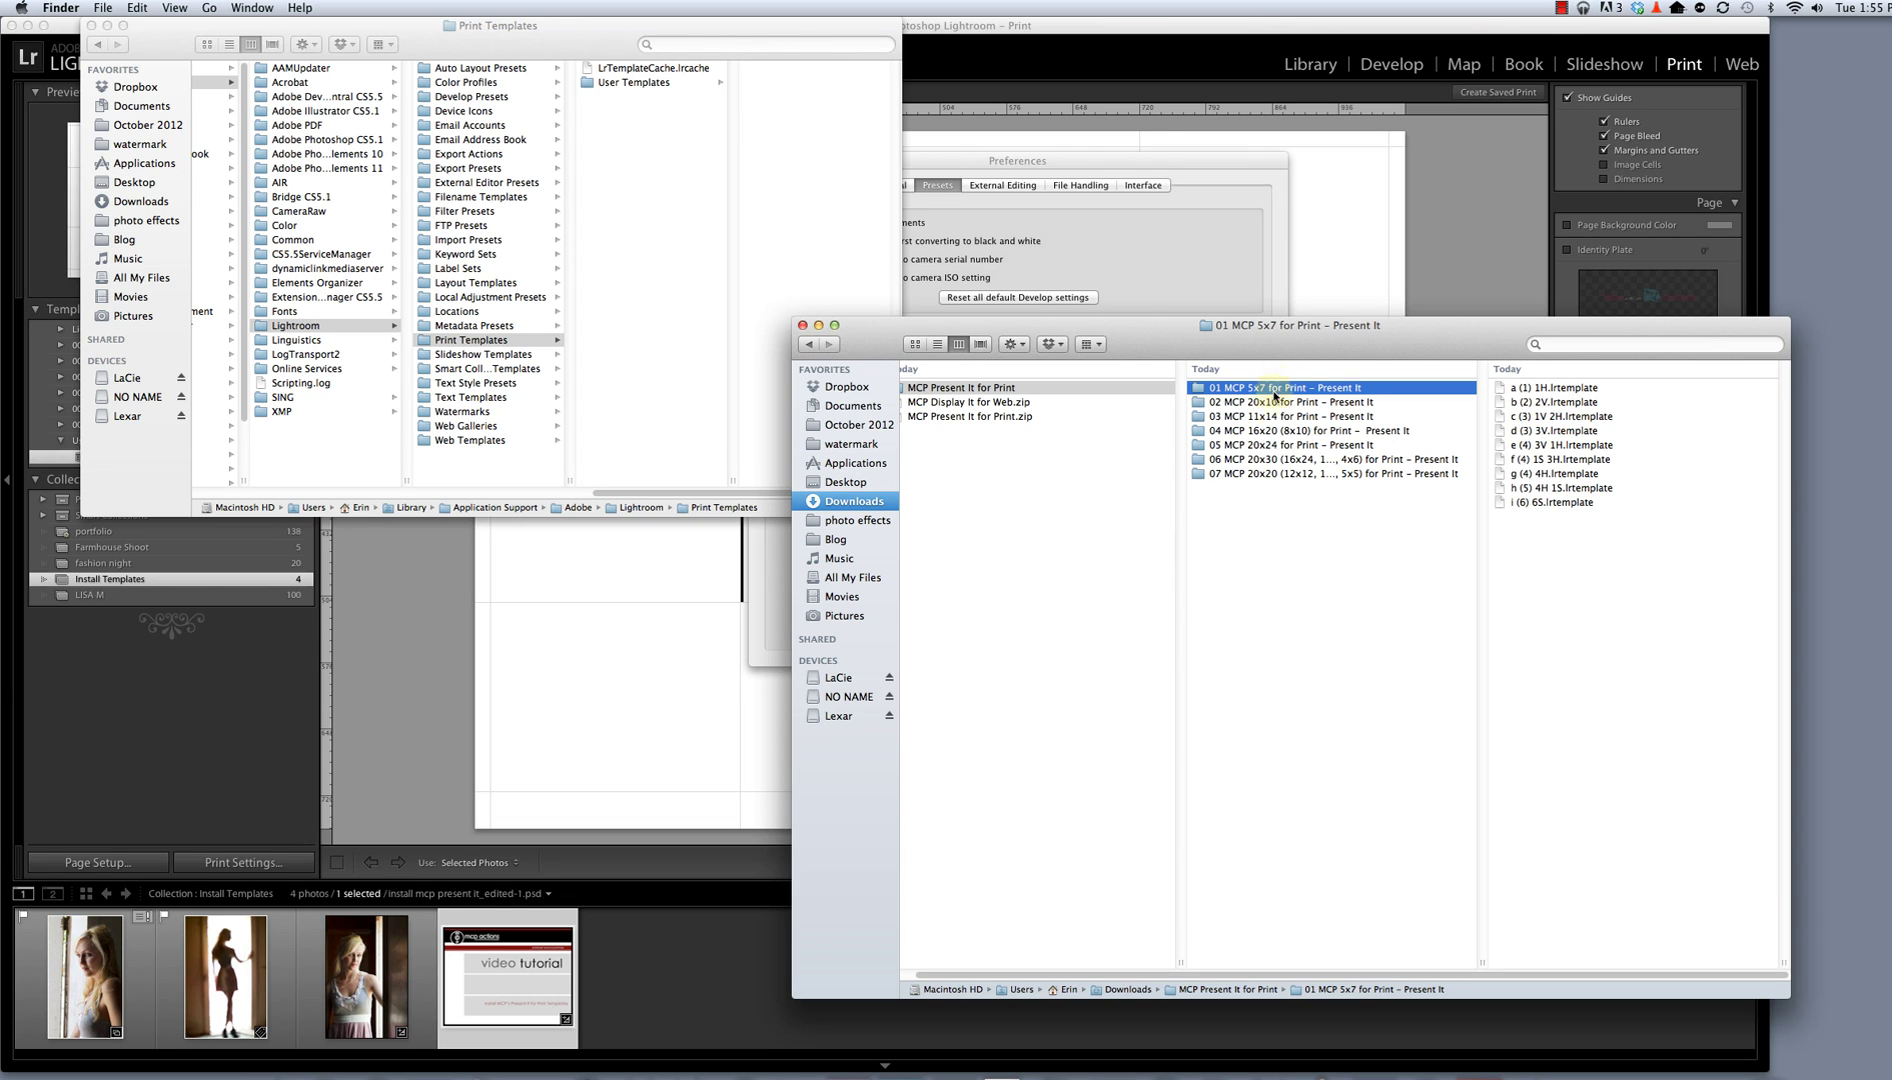
Copy the seven MCP template folders and paste them into the Print Templates folder.
shift+click(1257, 474)
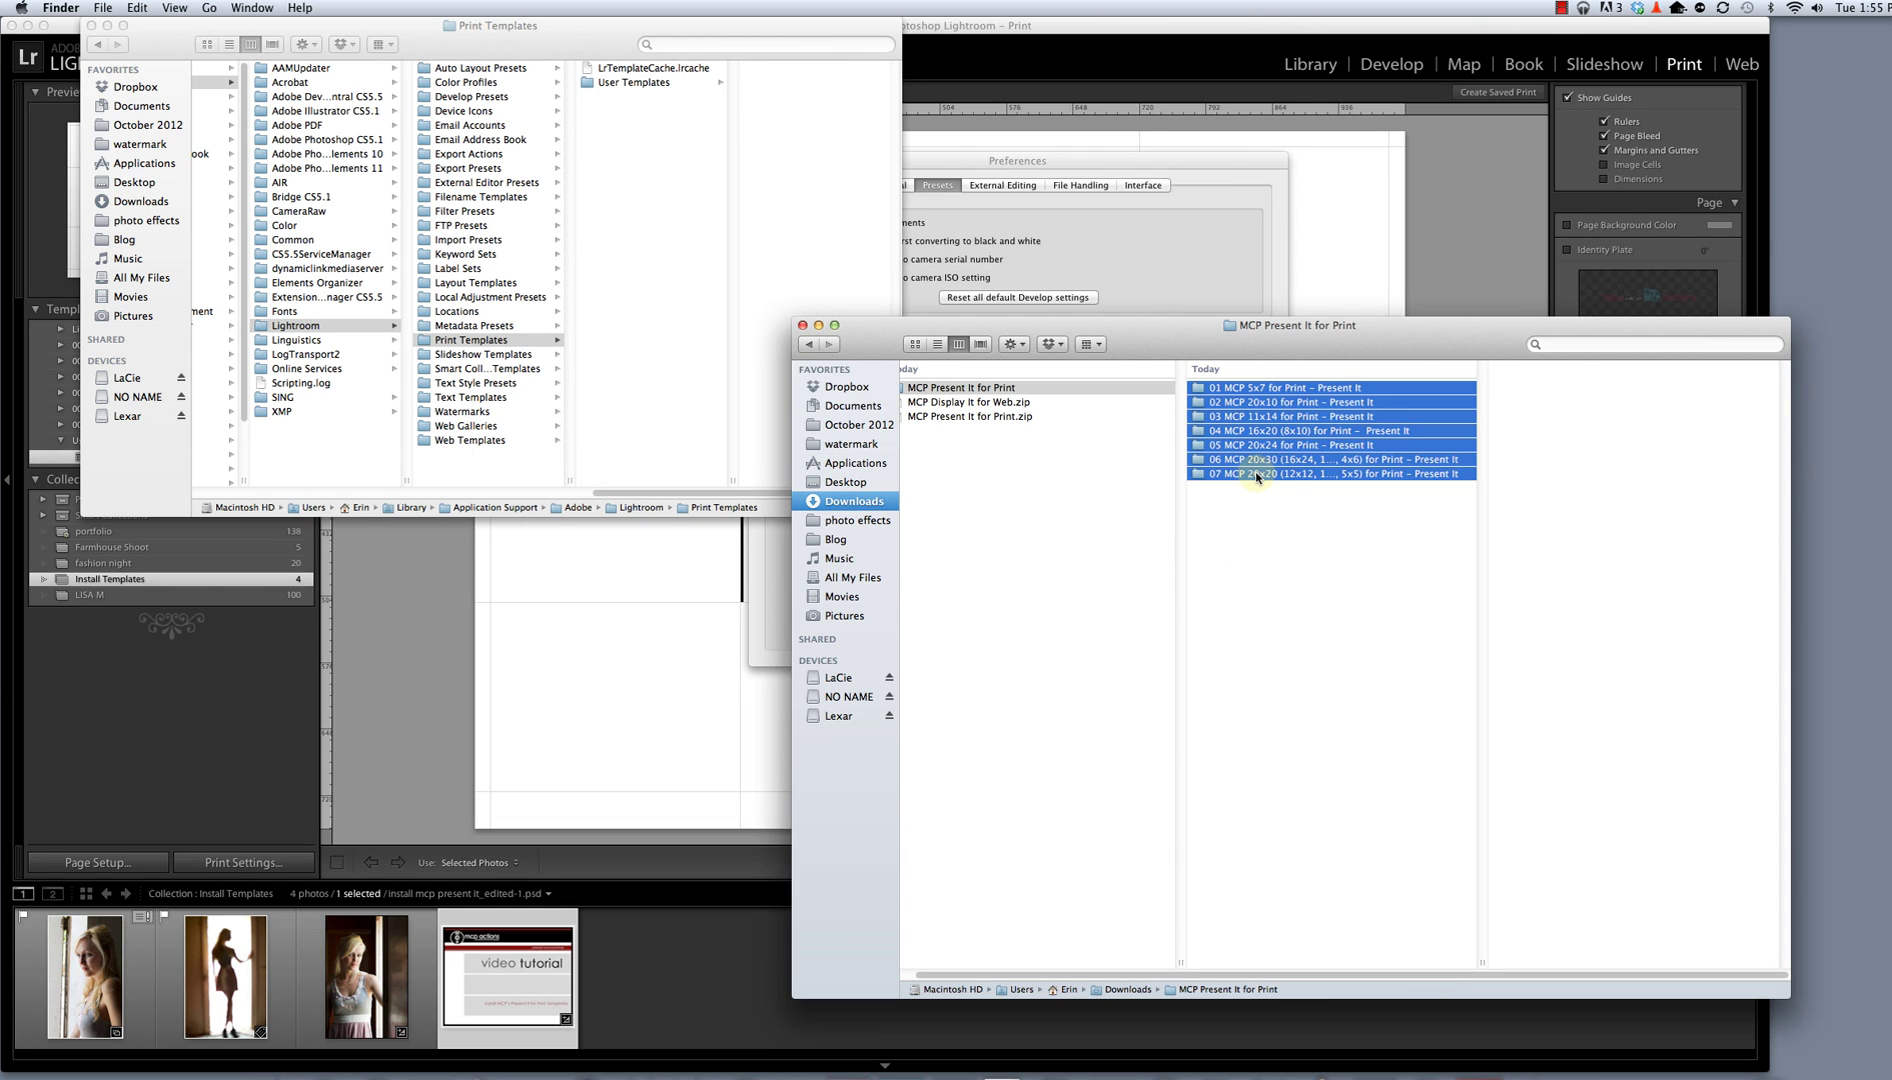
right_click(1301, 430)
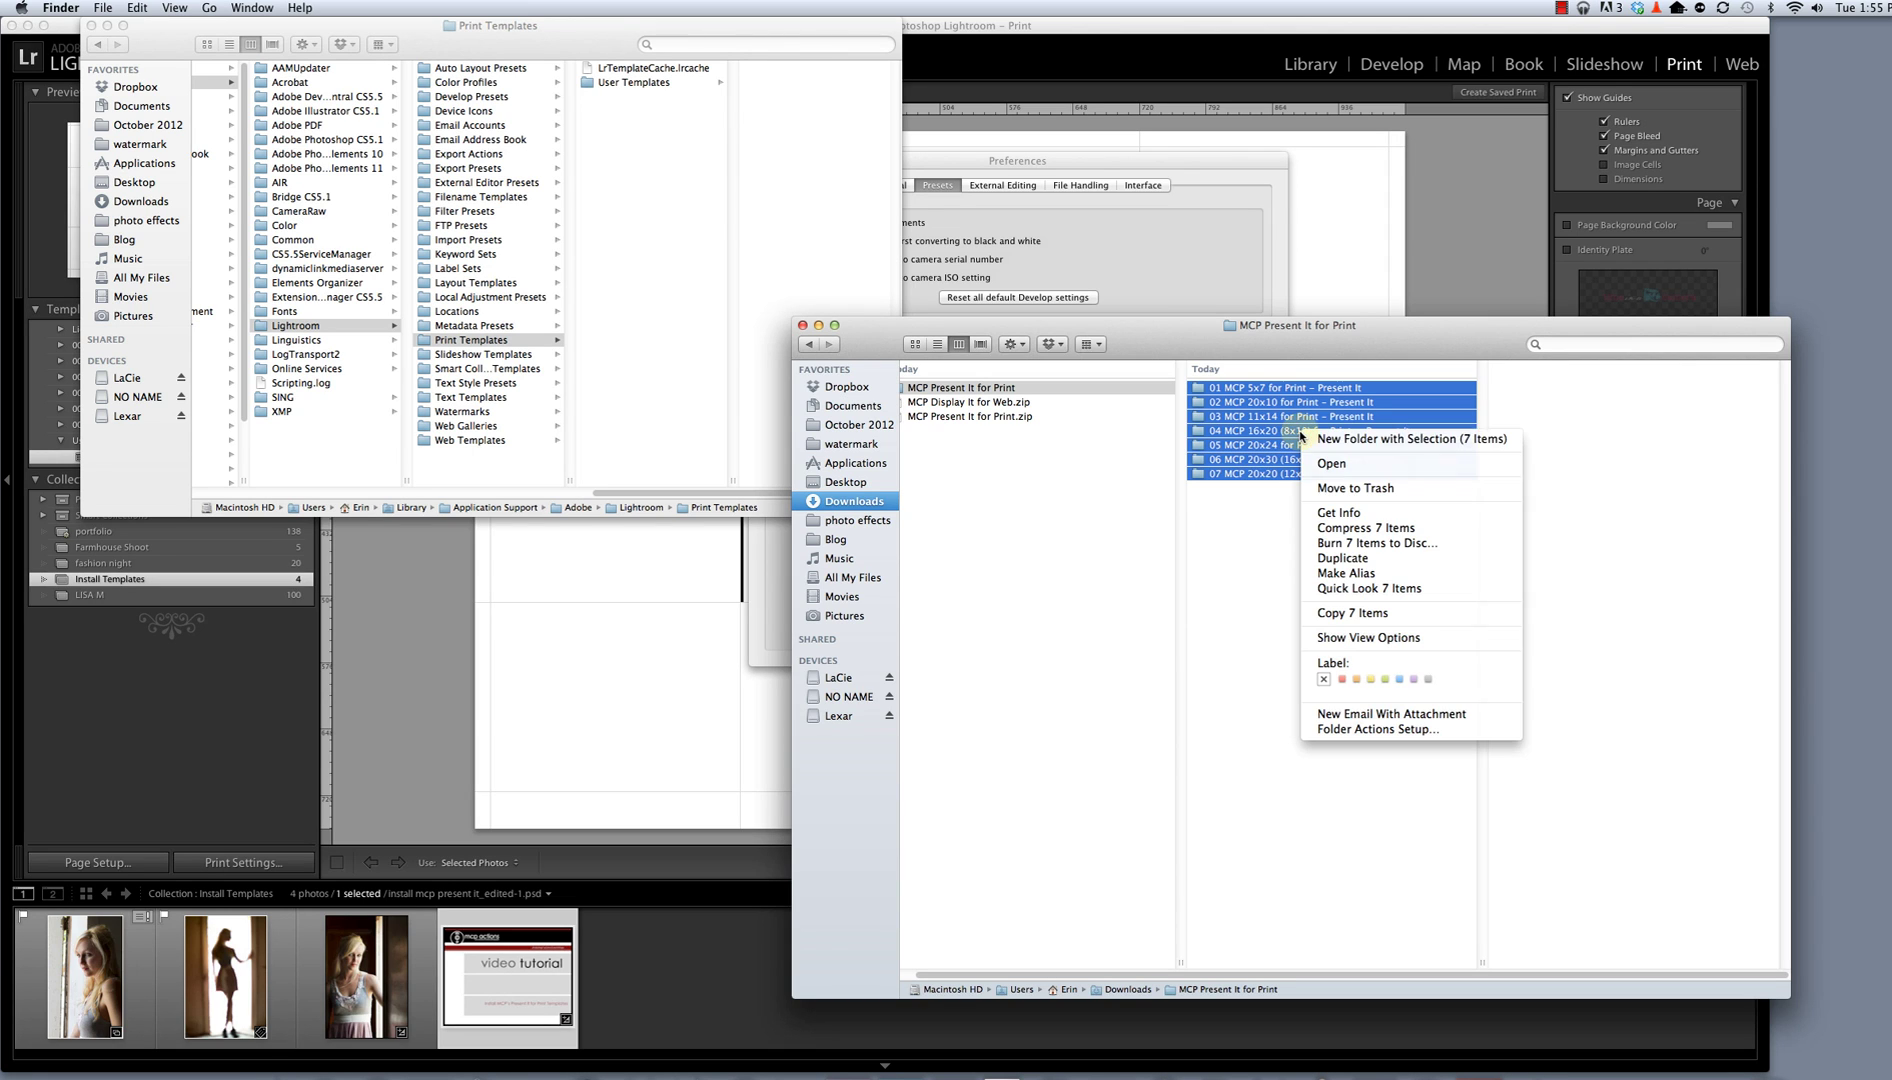
click(1315, 612)
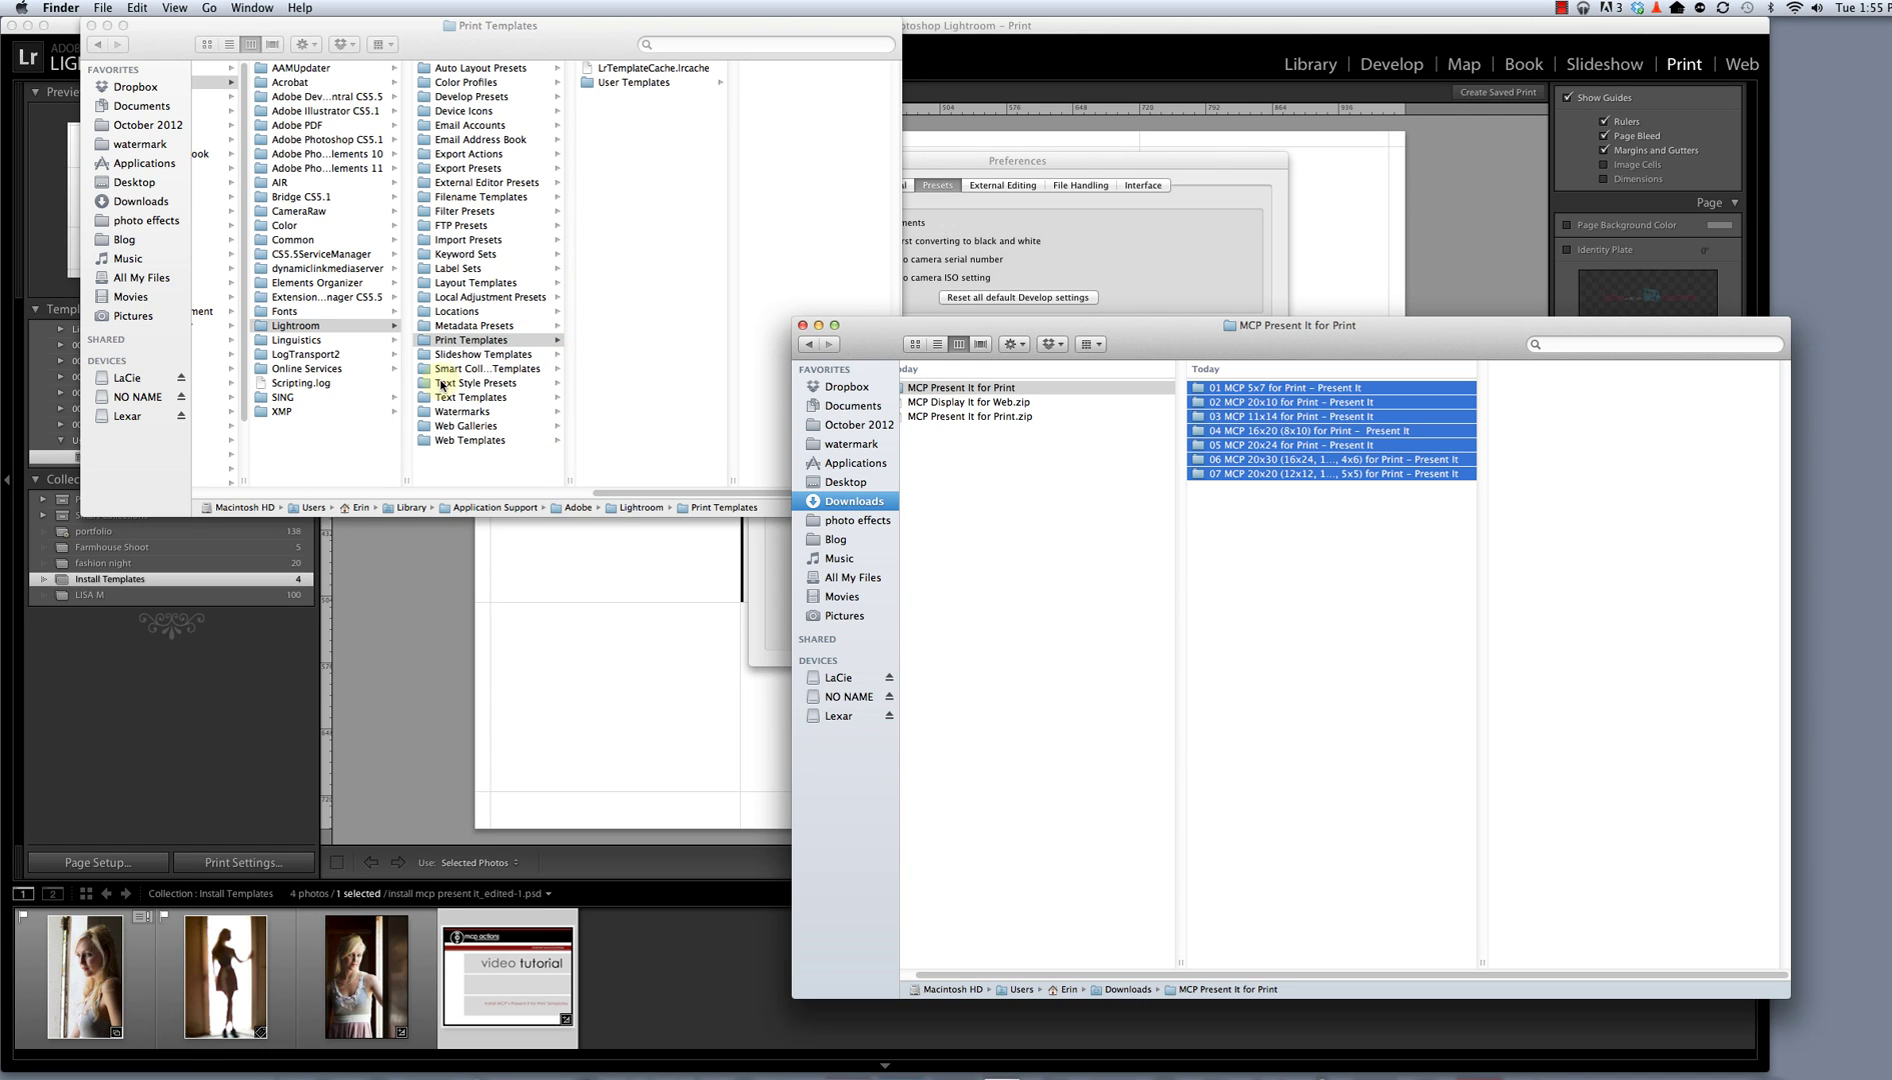
click(470, 342)
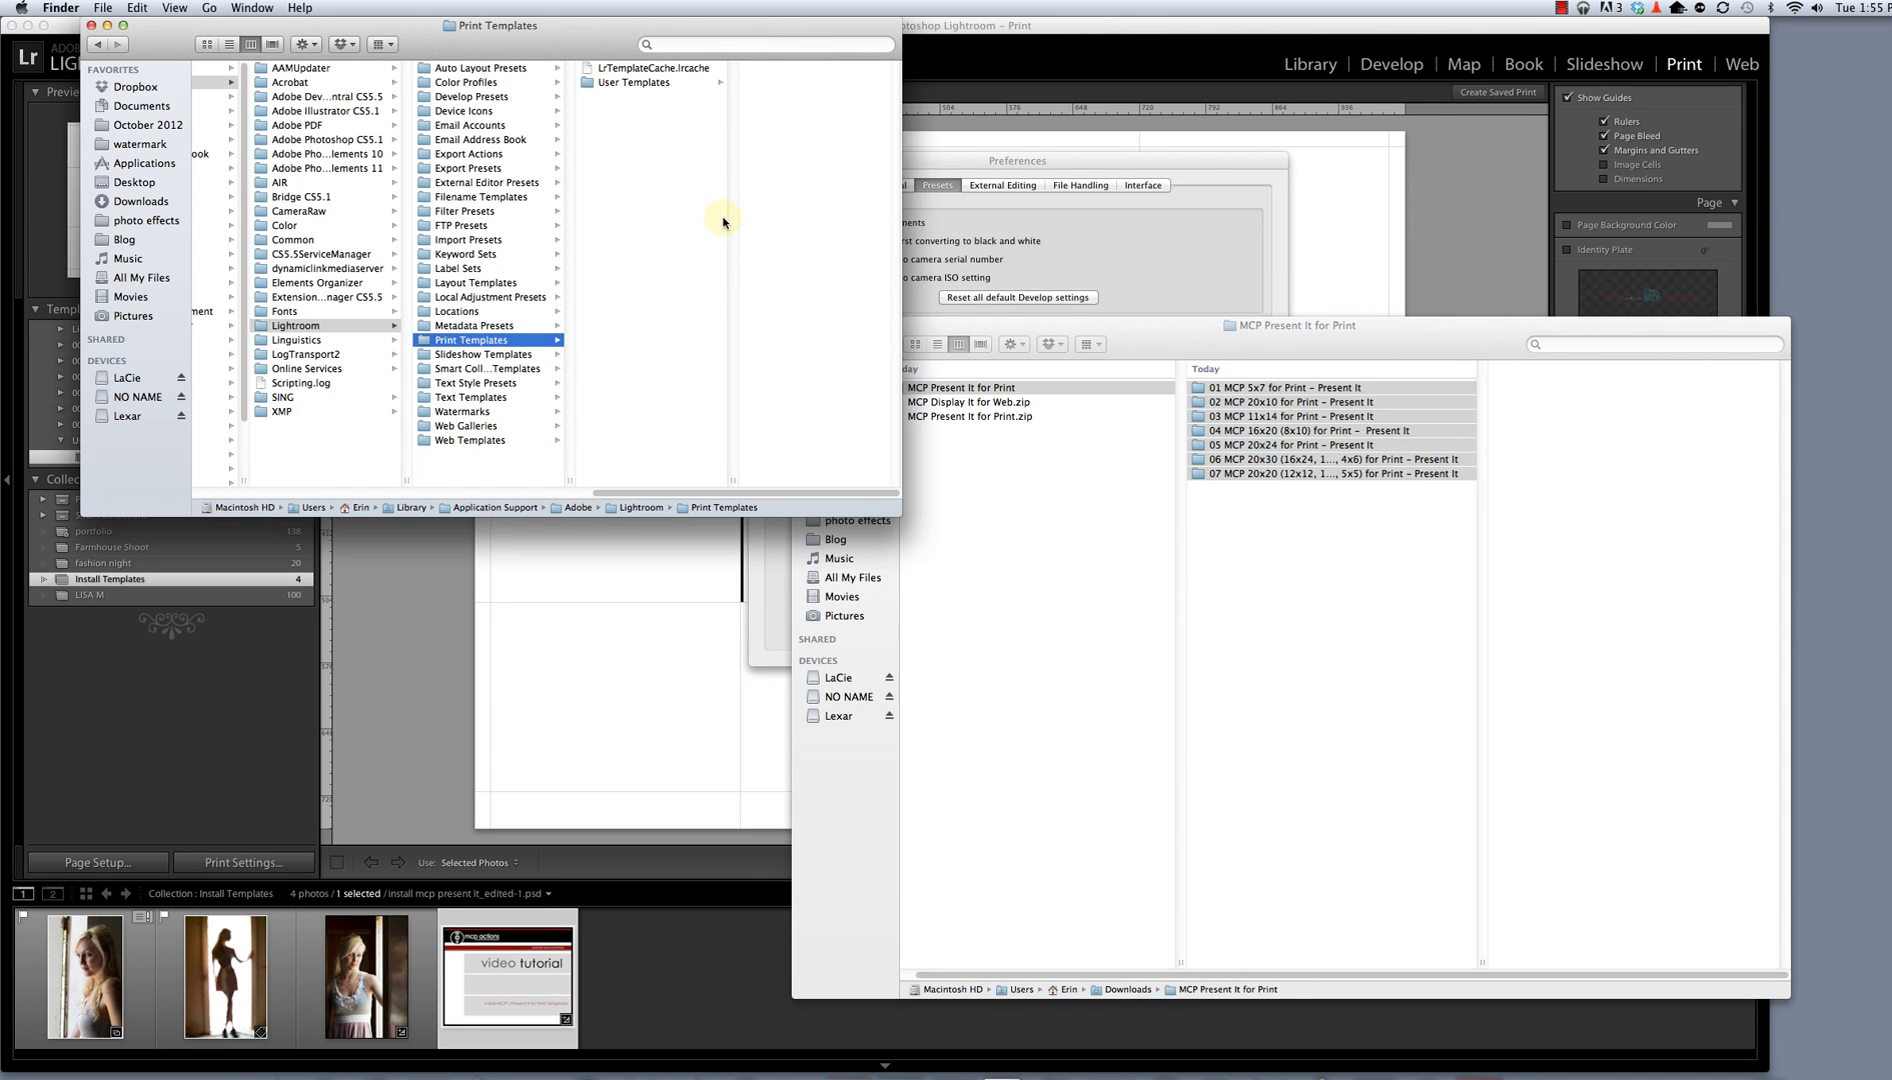
right_click(652, 226)
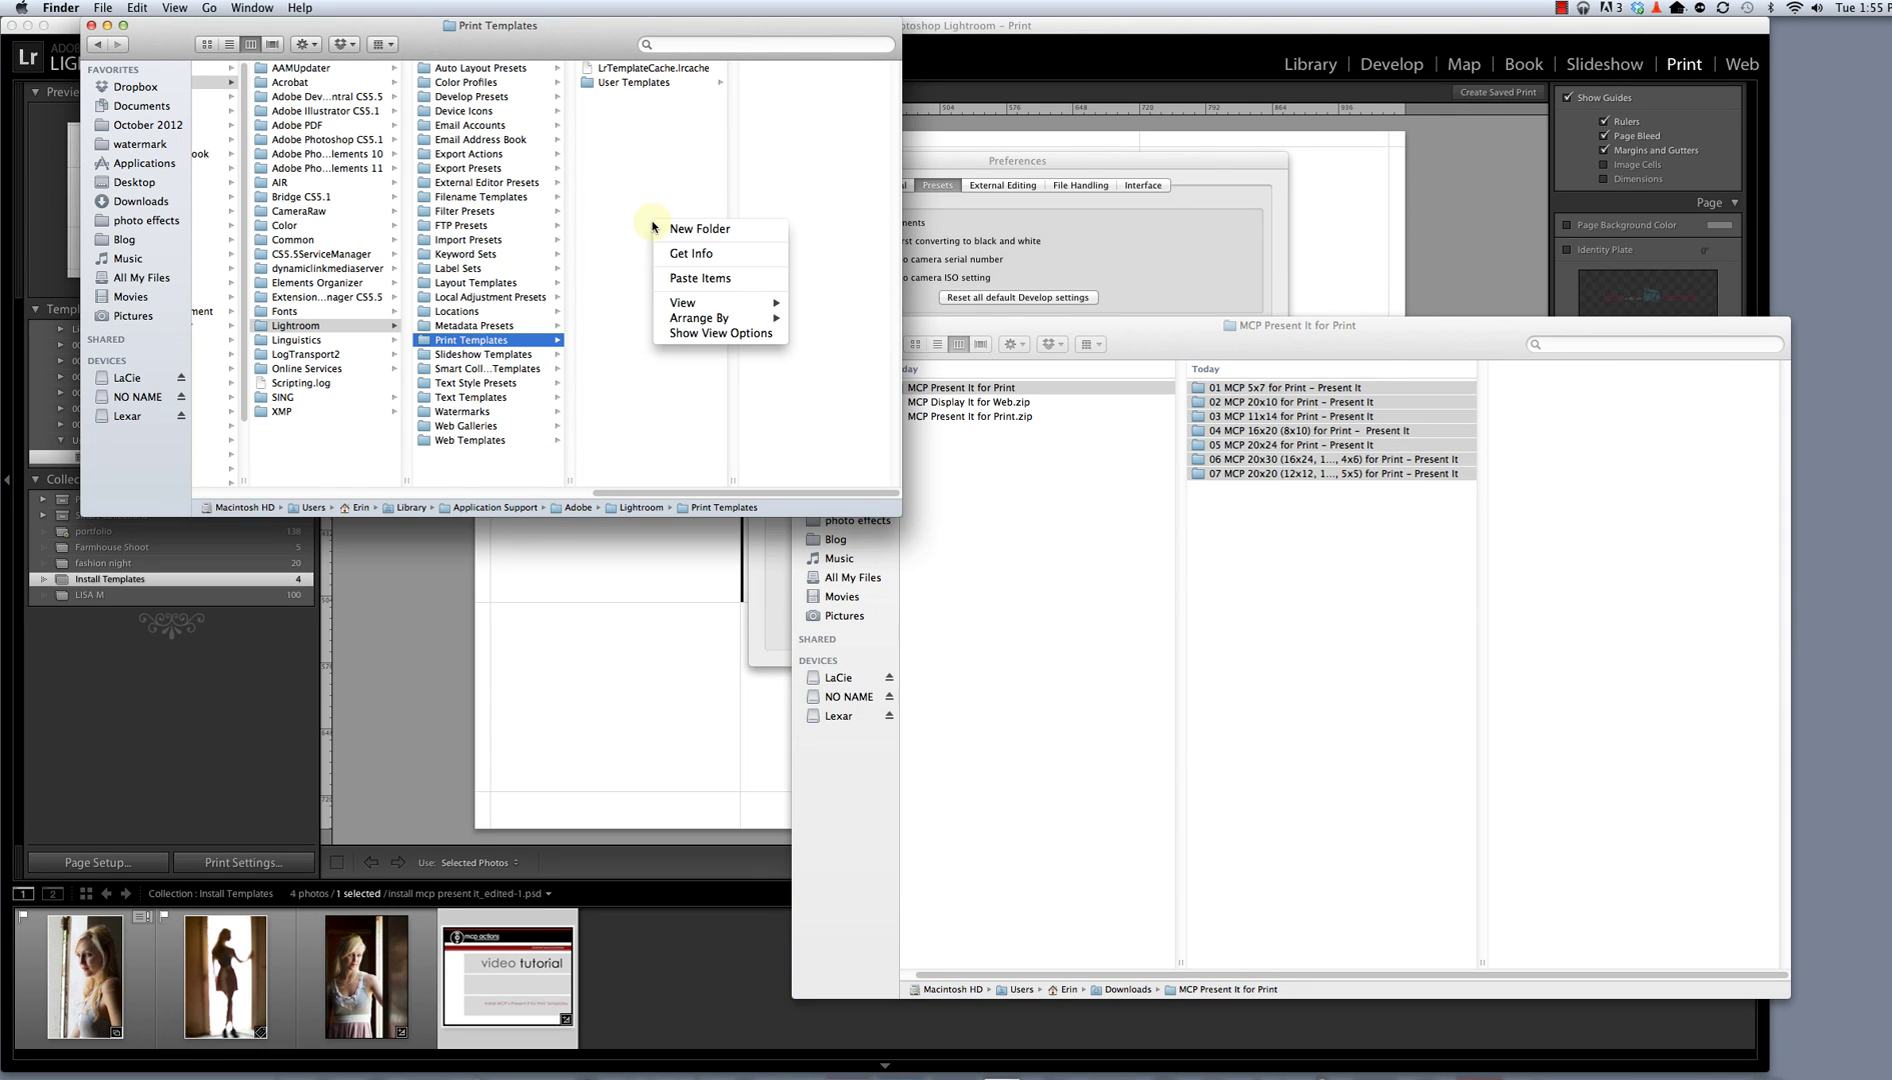
click(700, 278)
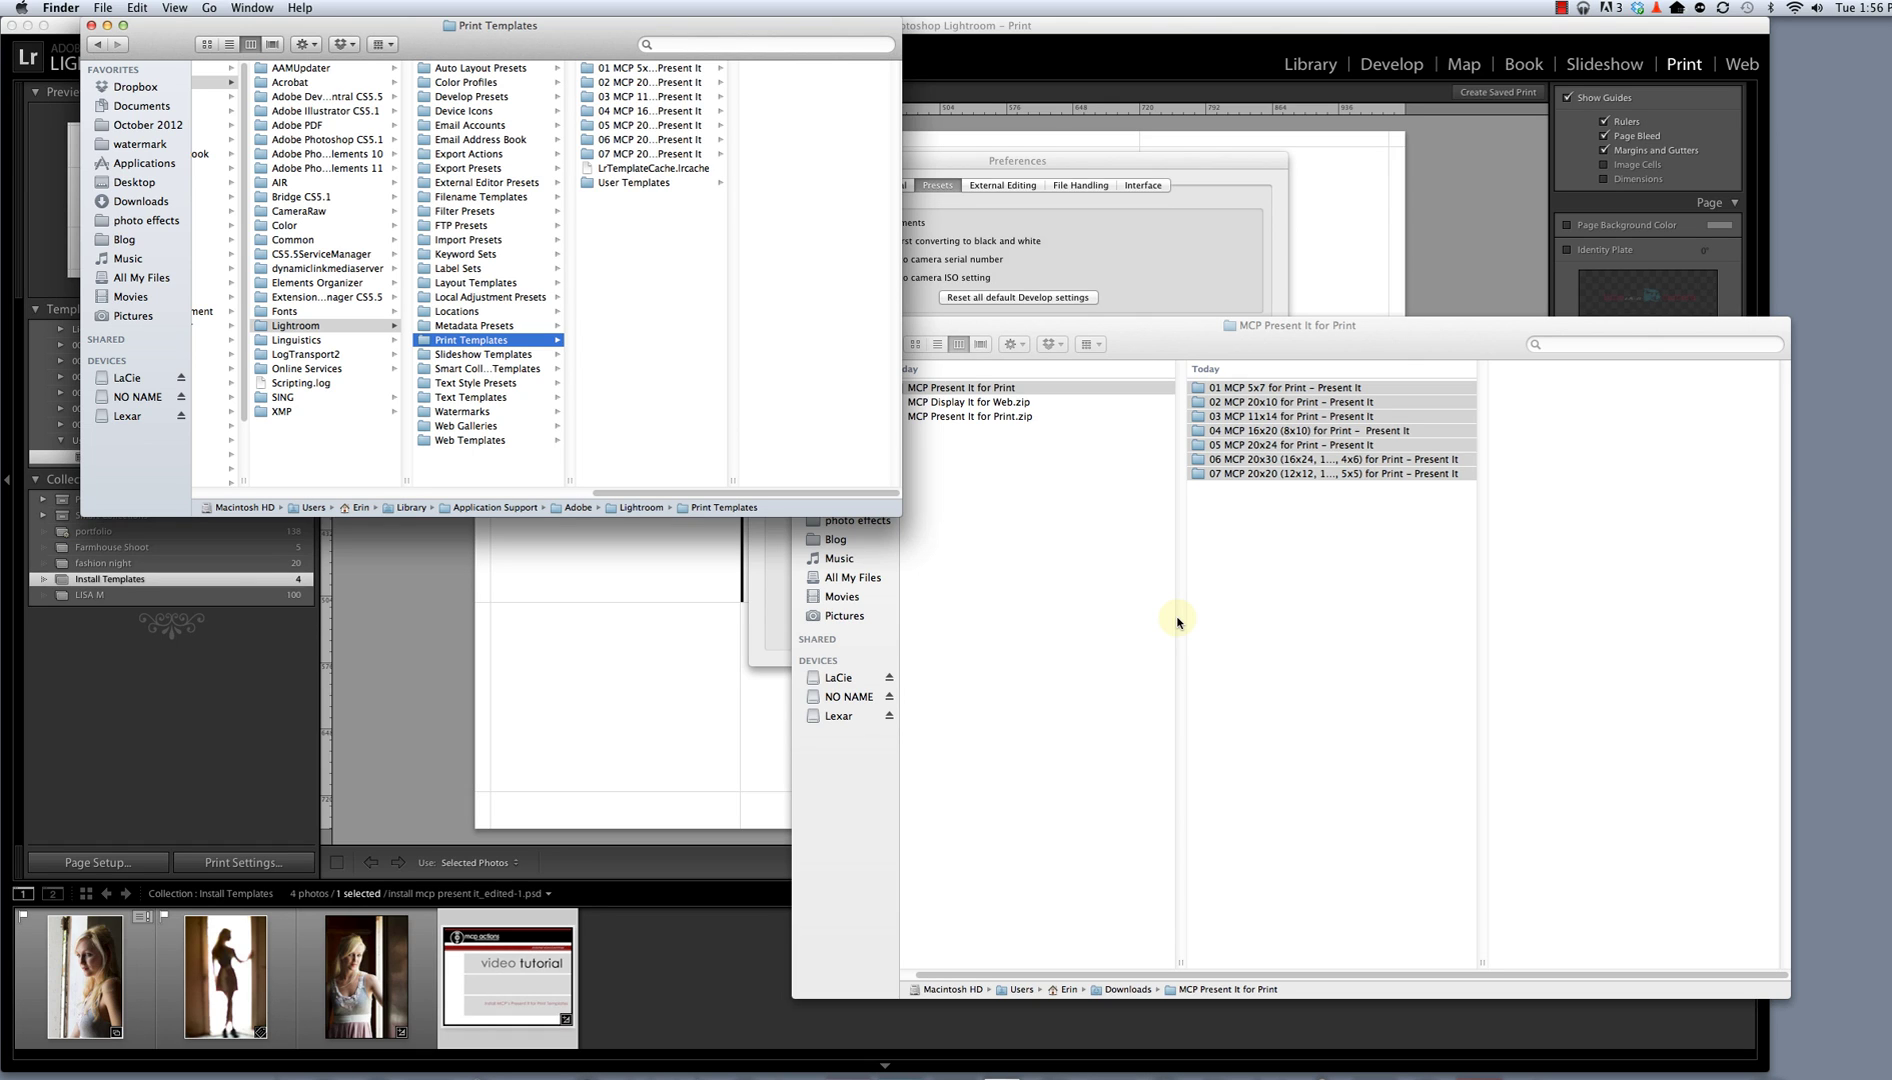
click(135, 8)
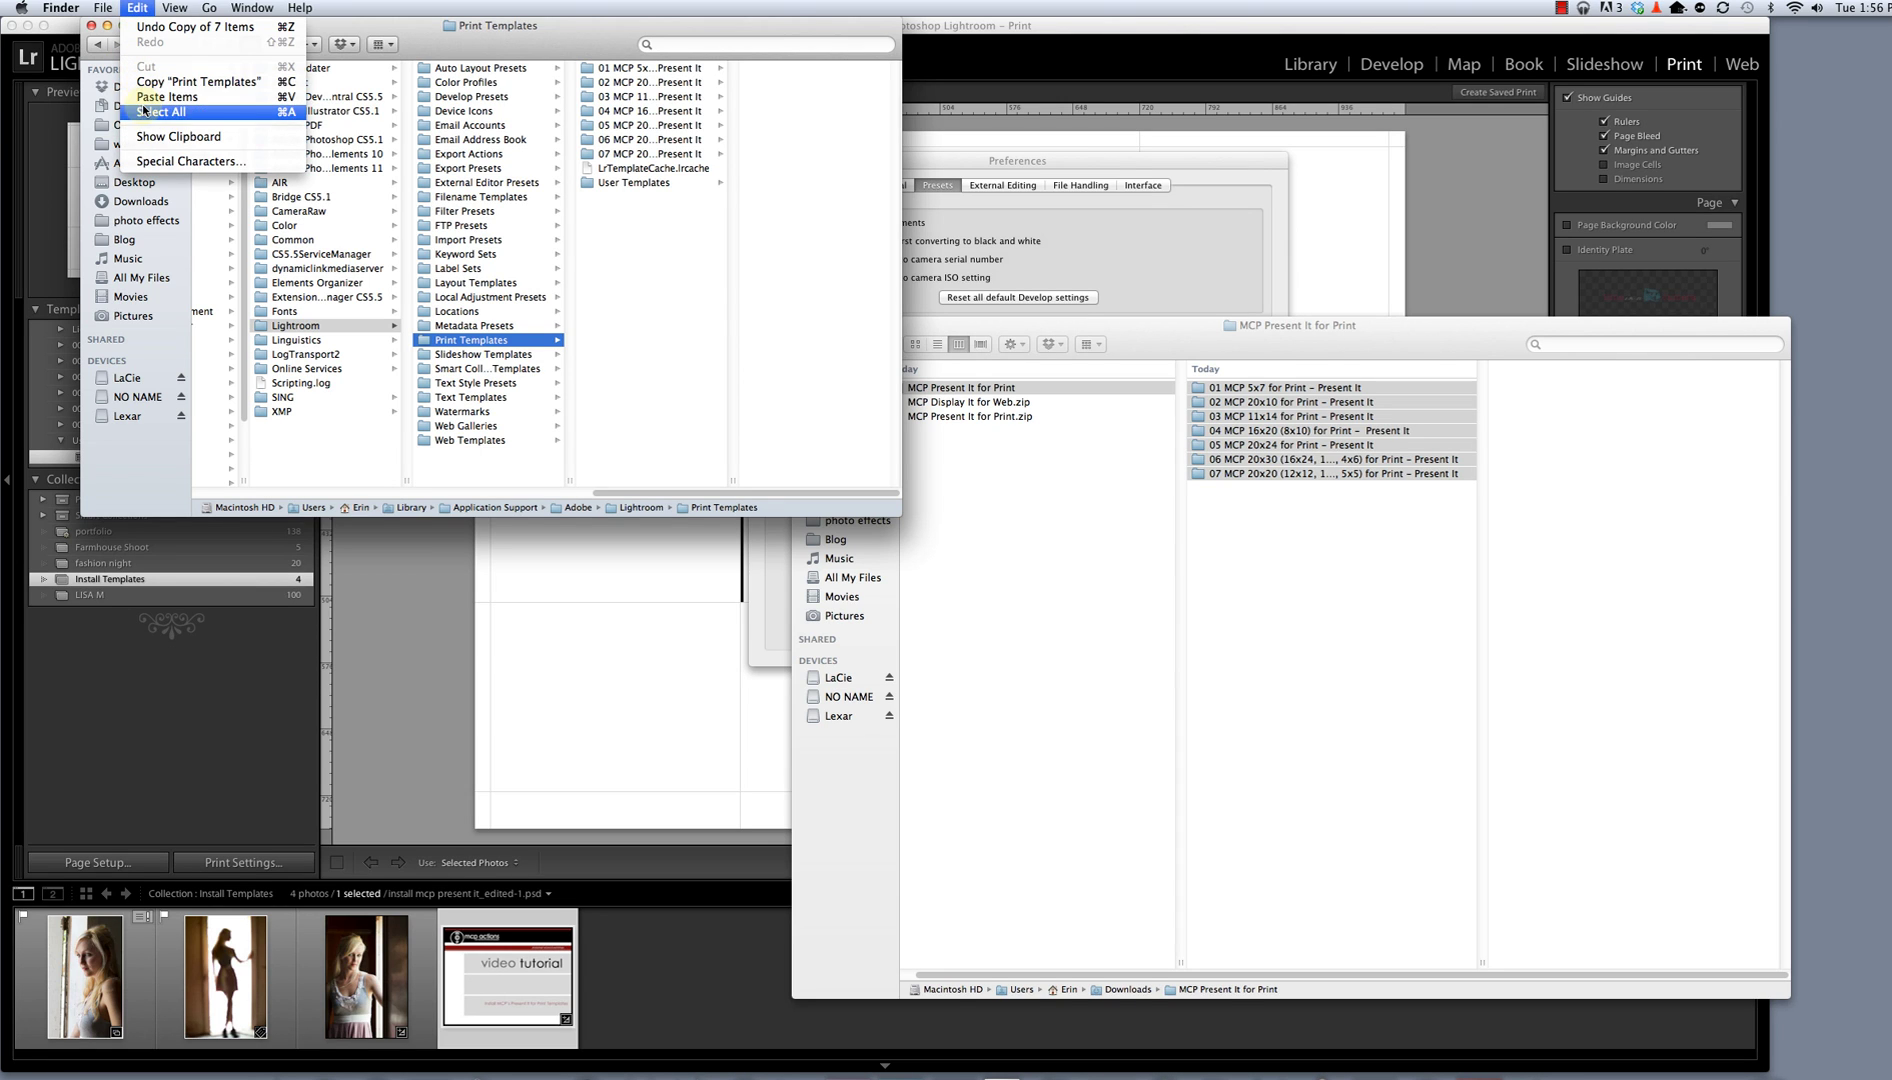
click(575, 268)
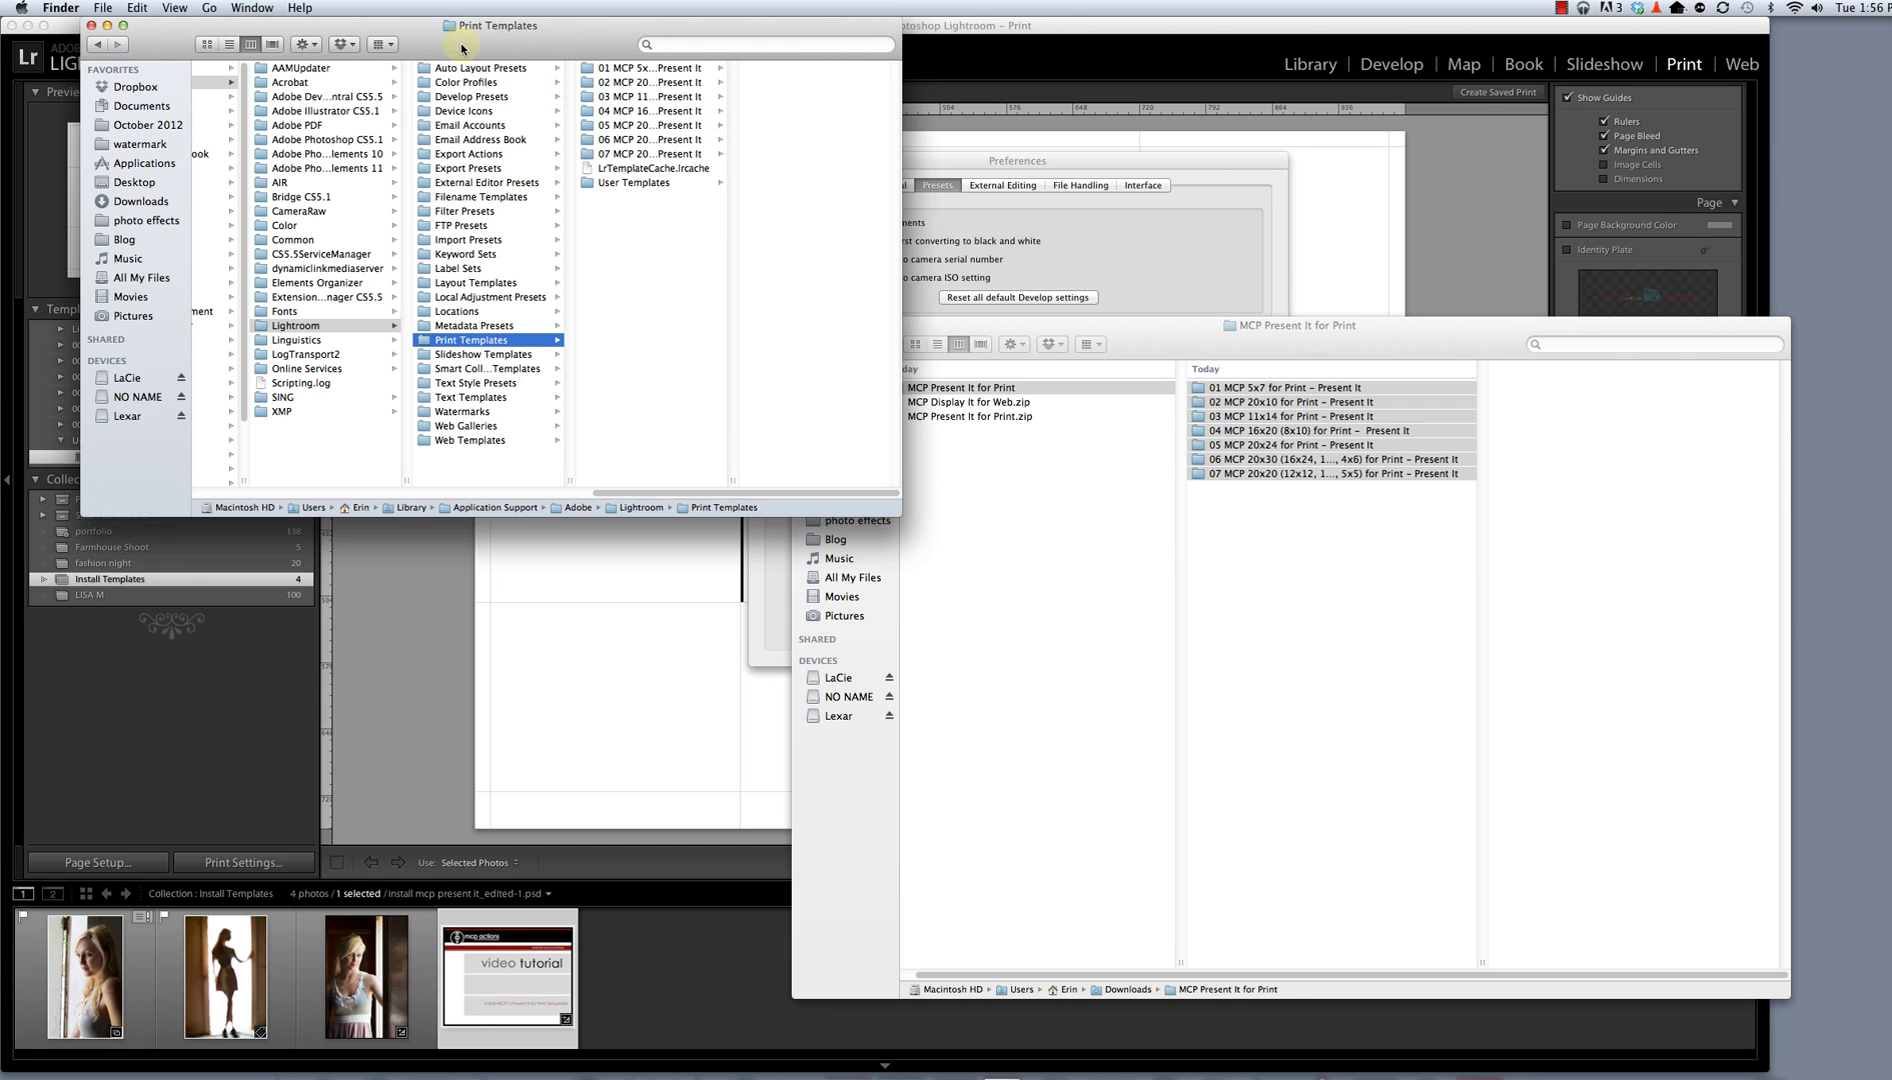
Close both Finder windows and the Preferences dialog, returning to Lightroom.
click(91, 25)
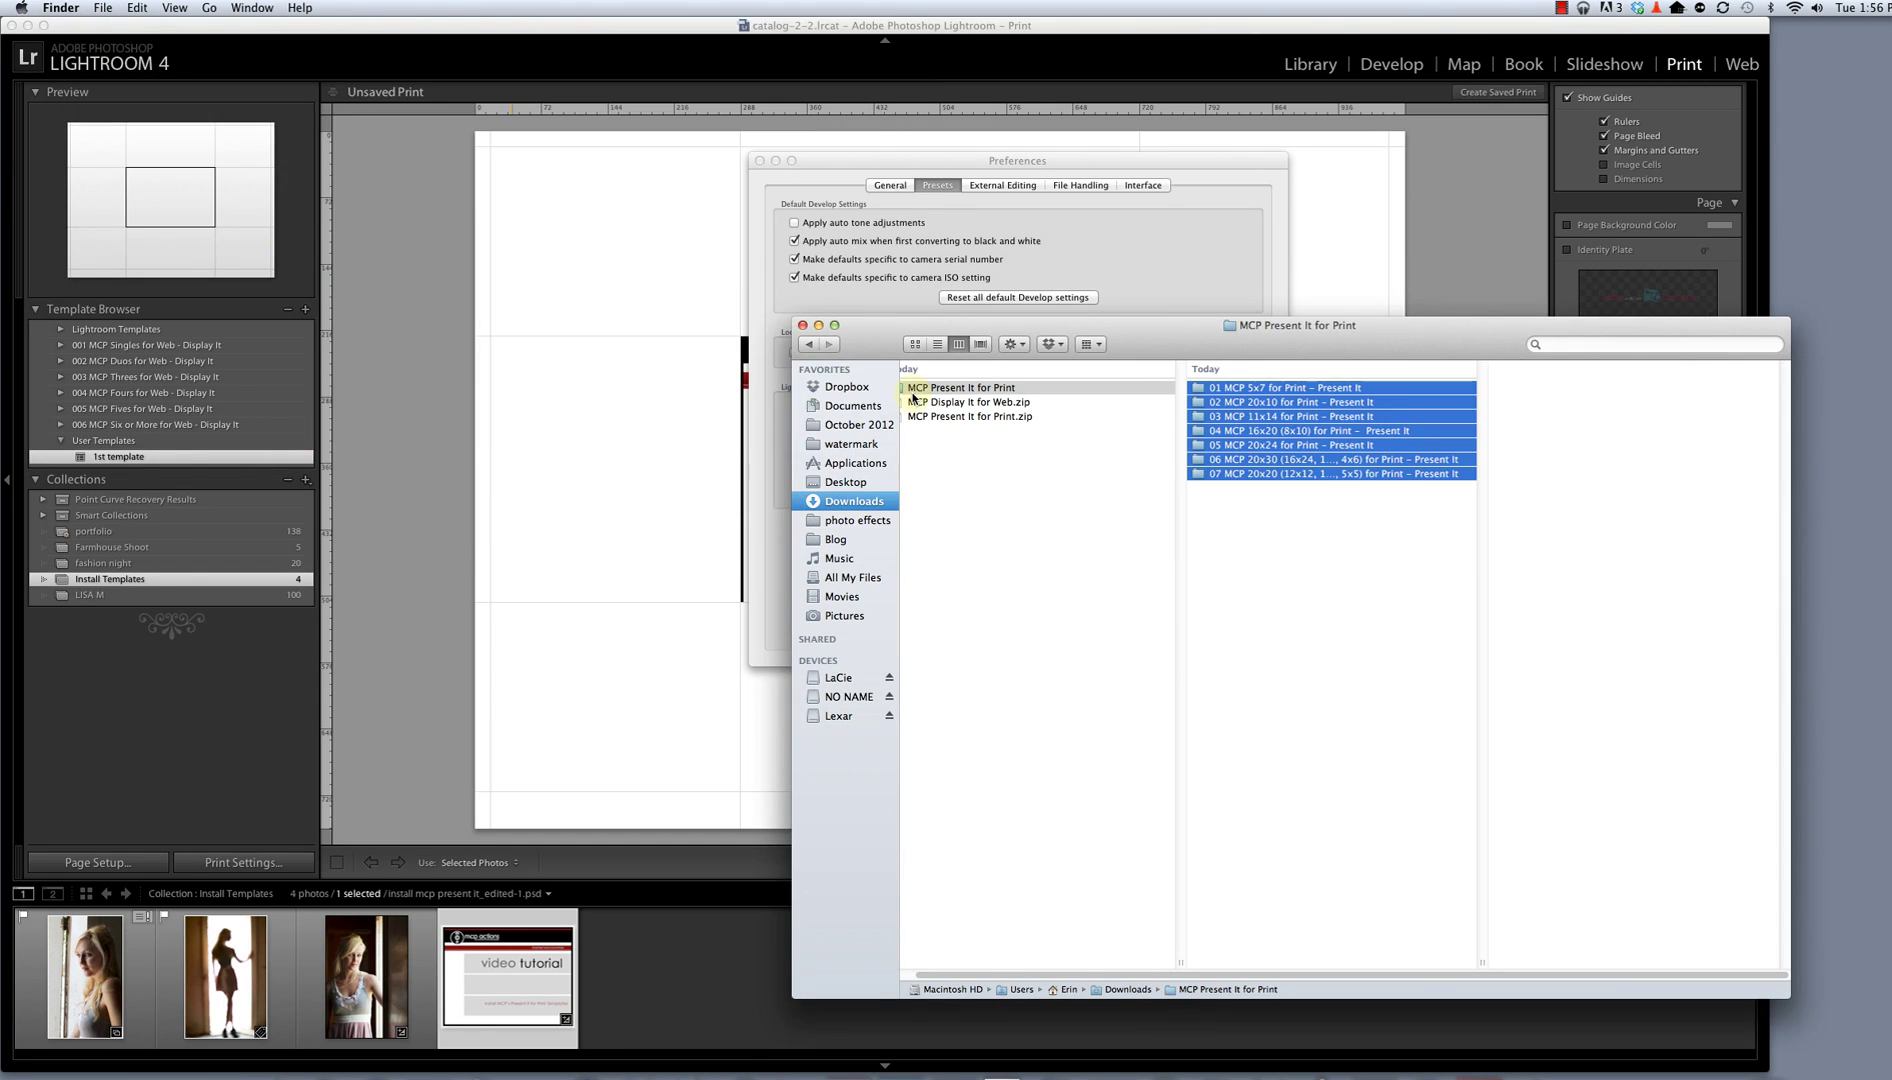
click(803, 325)
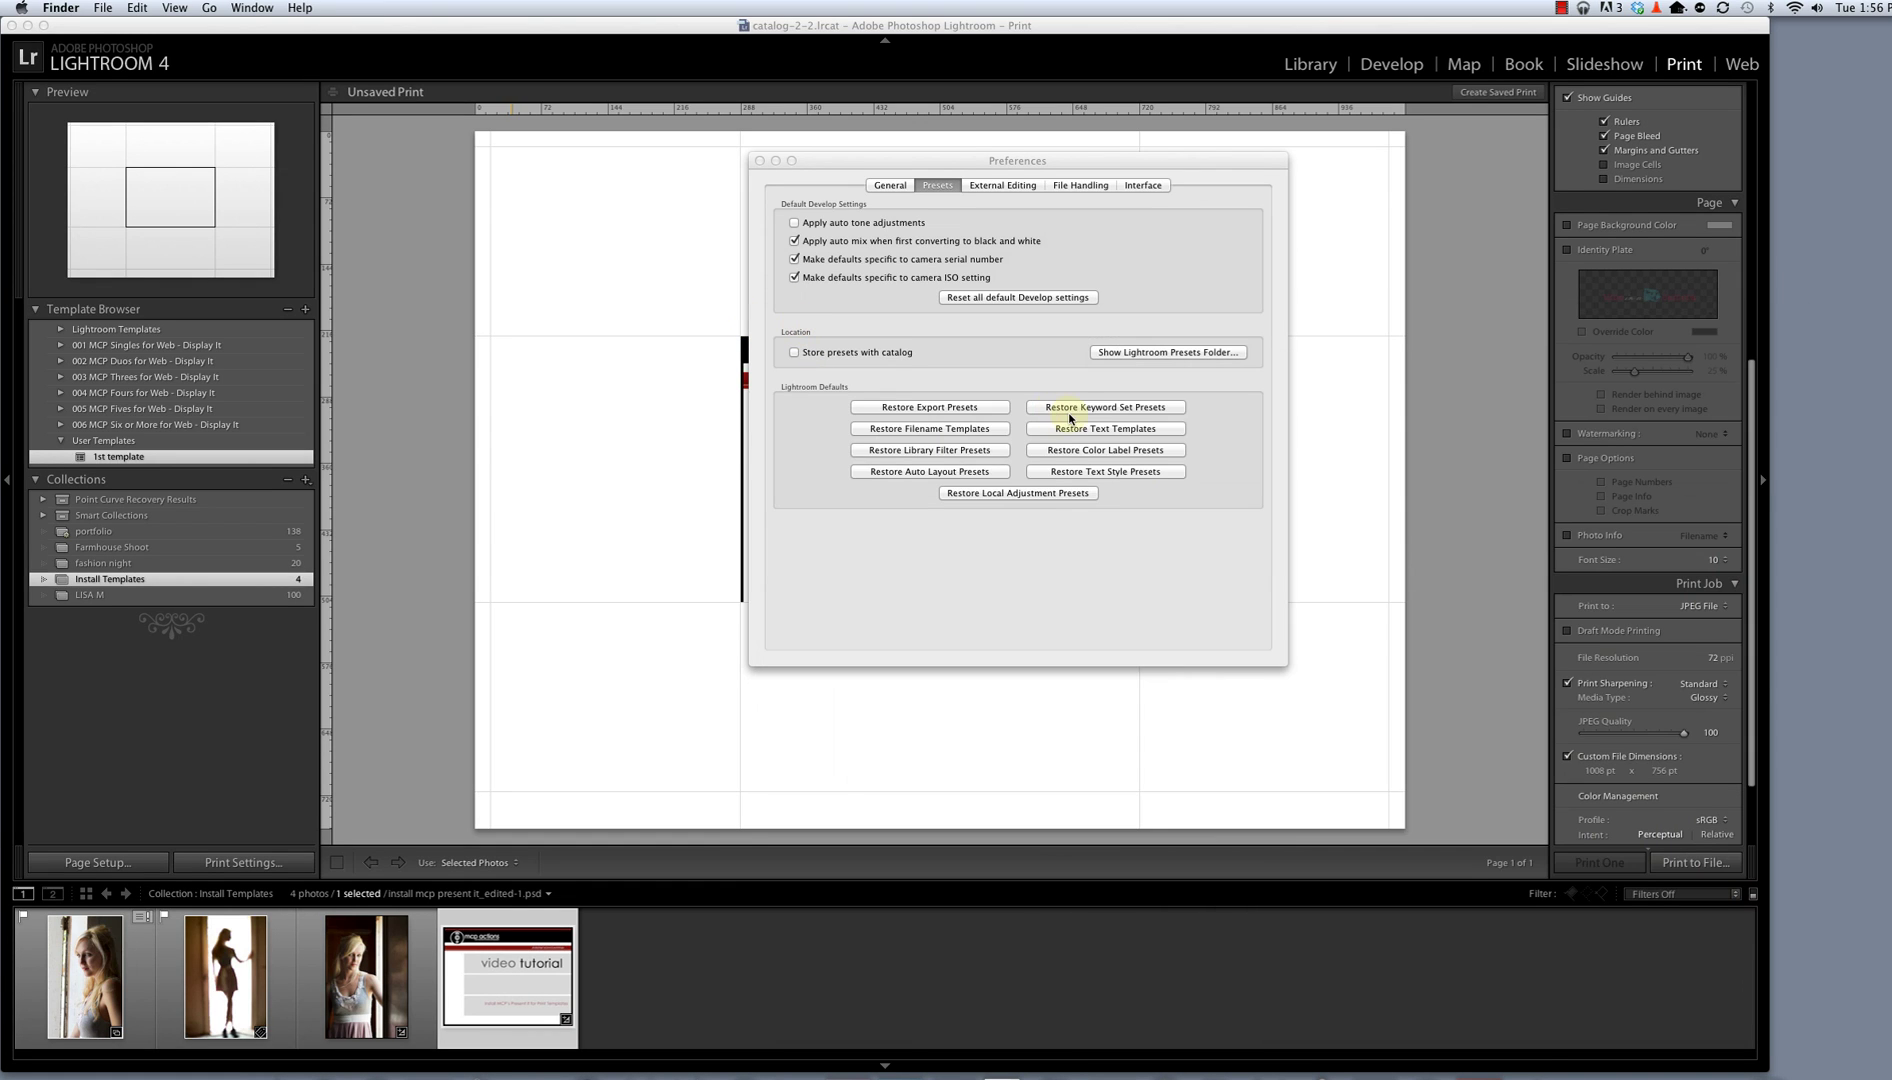
click(760, 161)
click(67, 60)
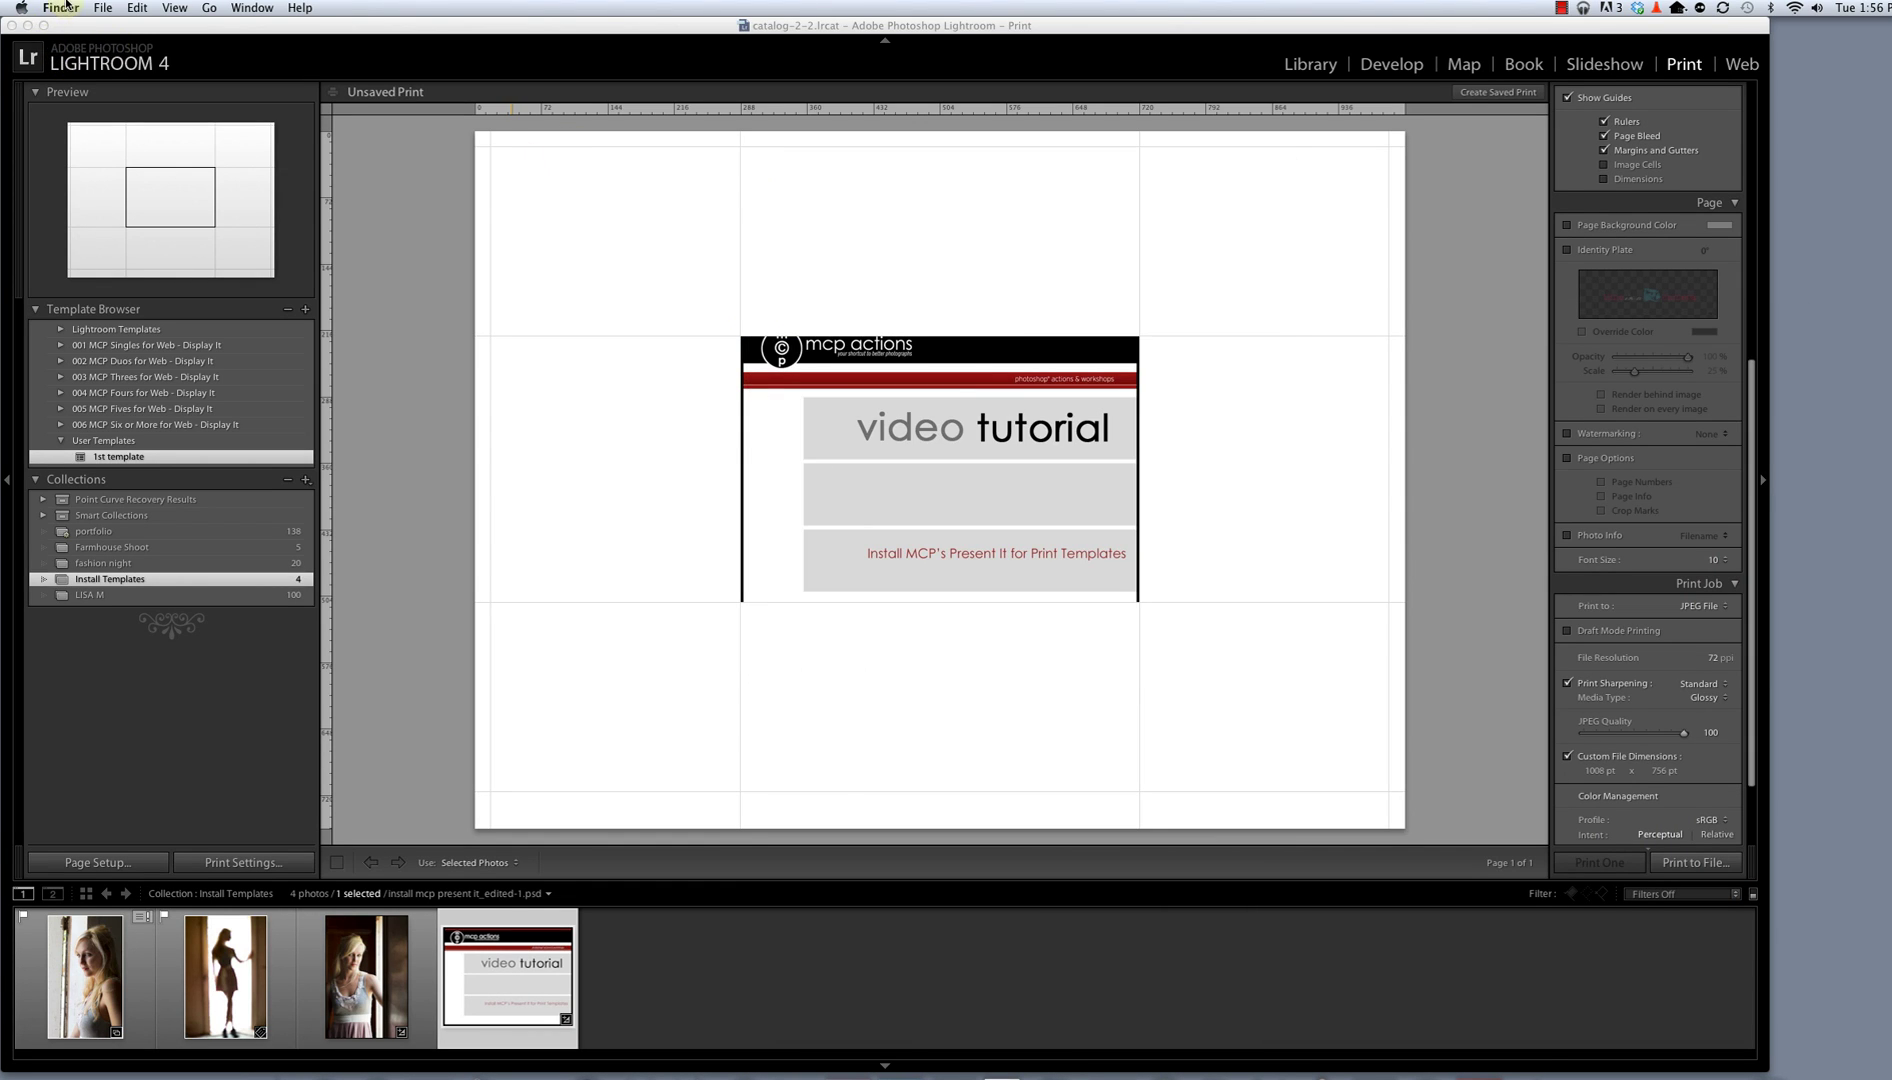
click(72, 7)
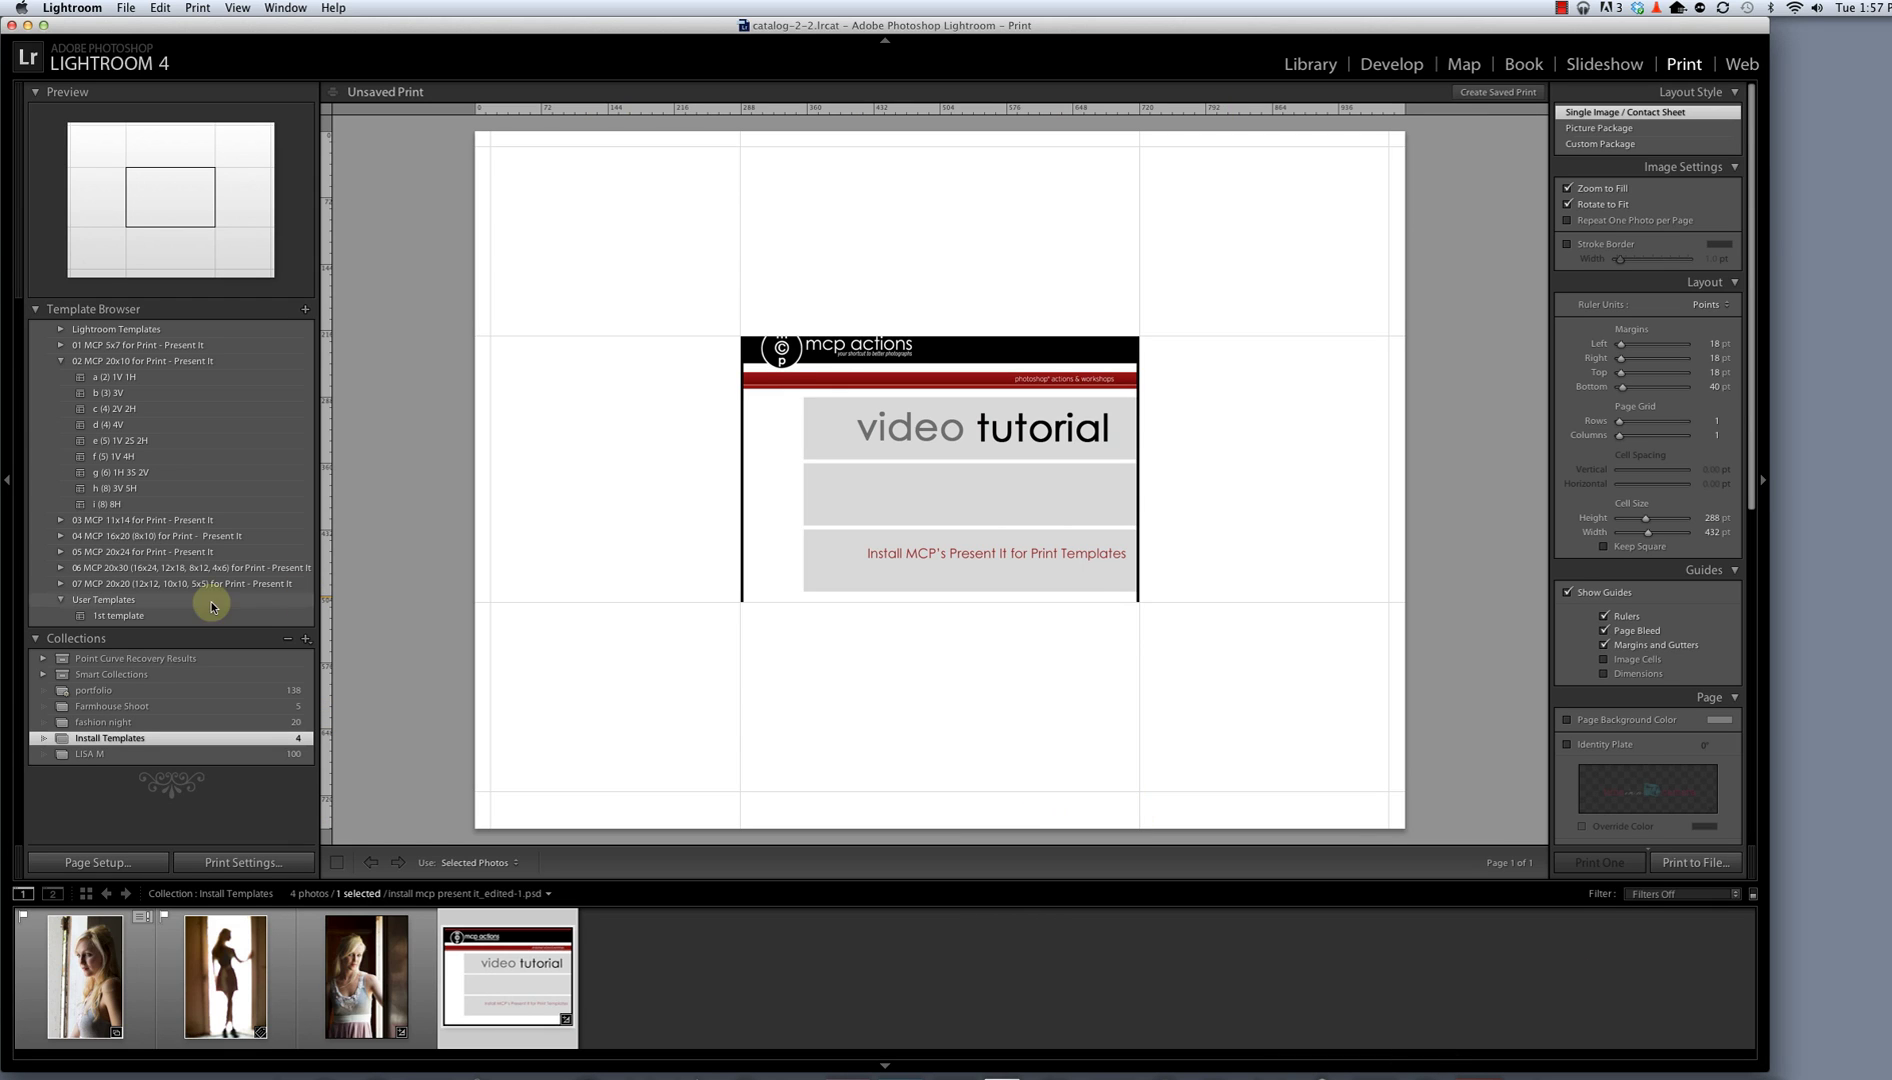
Collapse the 02 MCP 20x10 folder so all seven MCP folders and User Templates are listed.
click(61, 360)
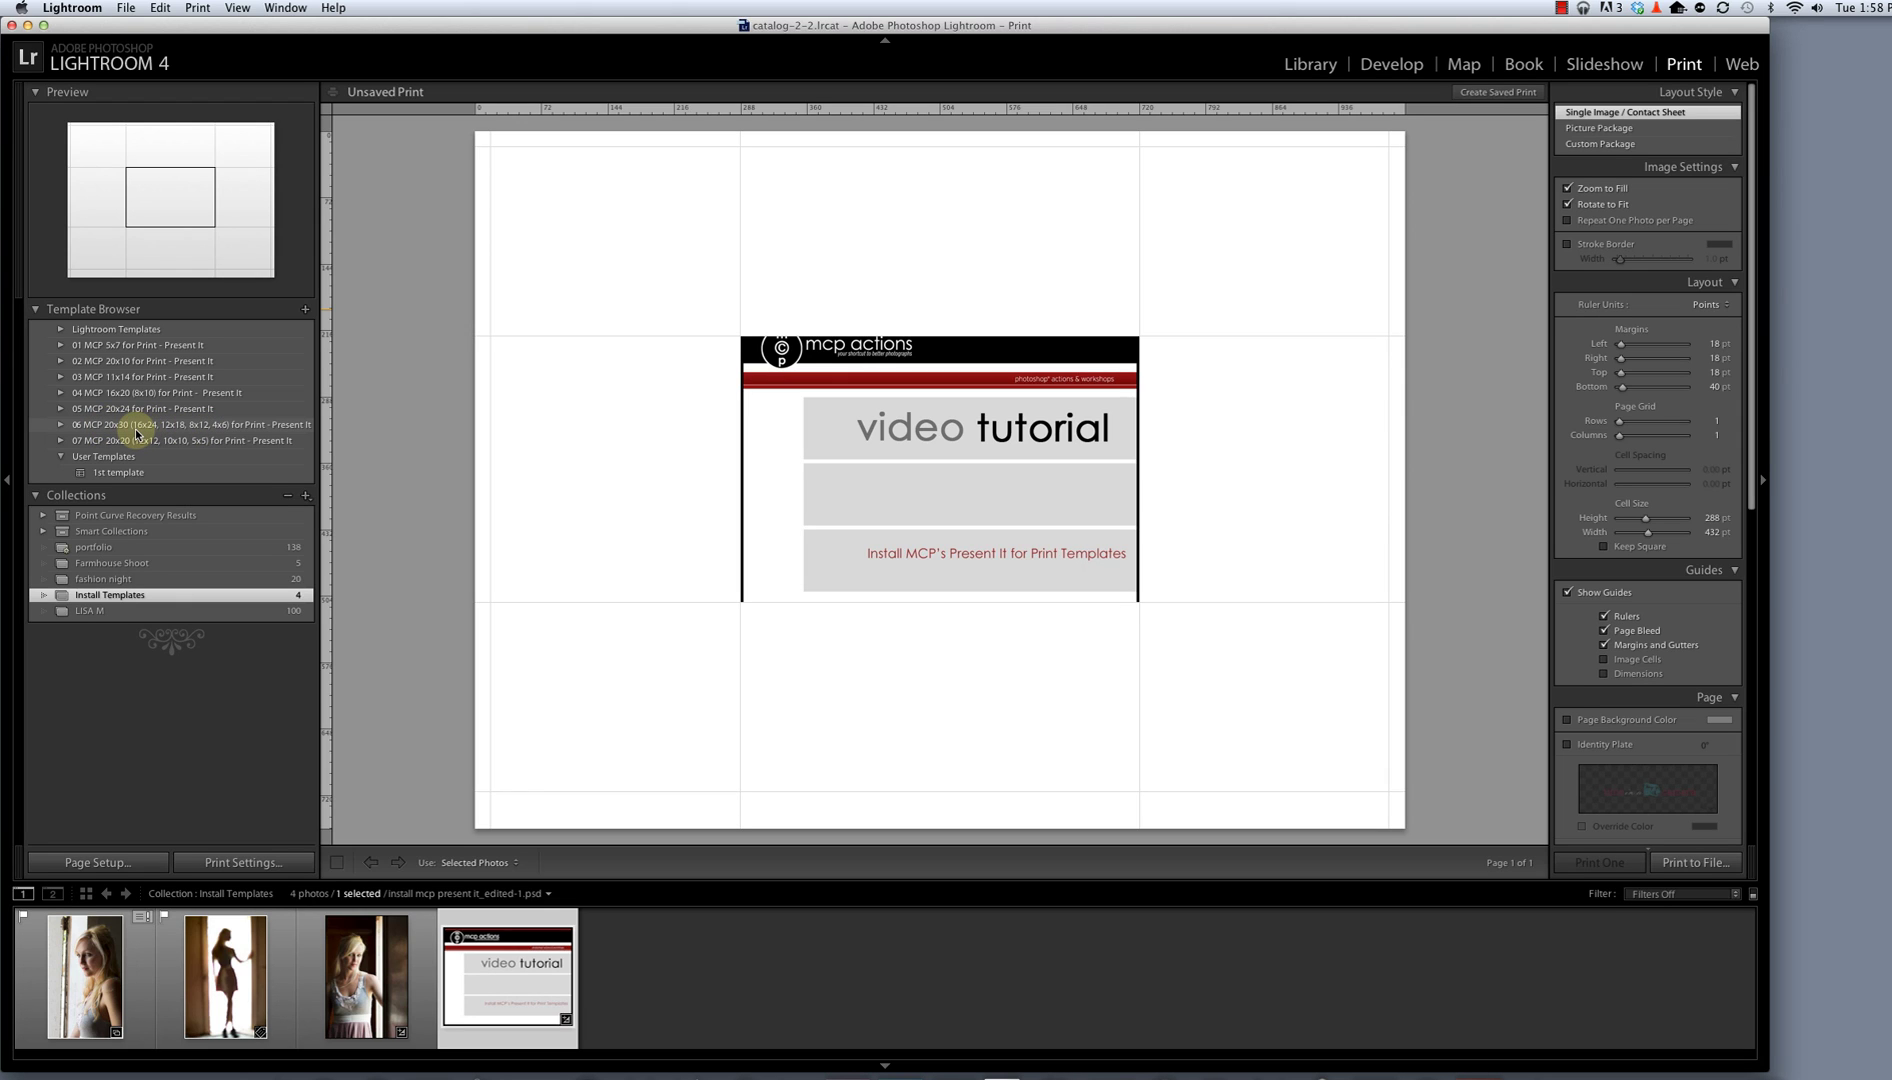
In 02 MCP 20x10, try layout a (2) 1V 1H, then apply b (3) 3V.
click(61, 362)
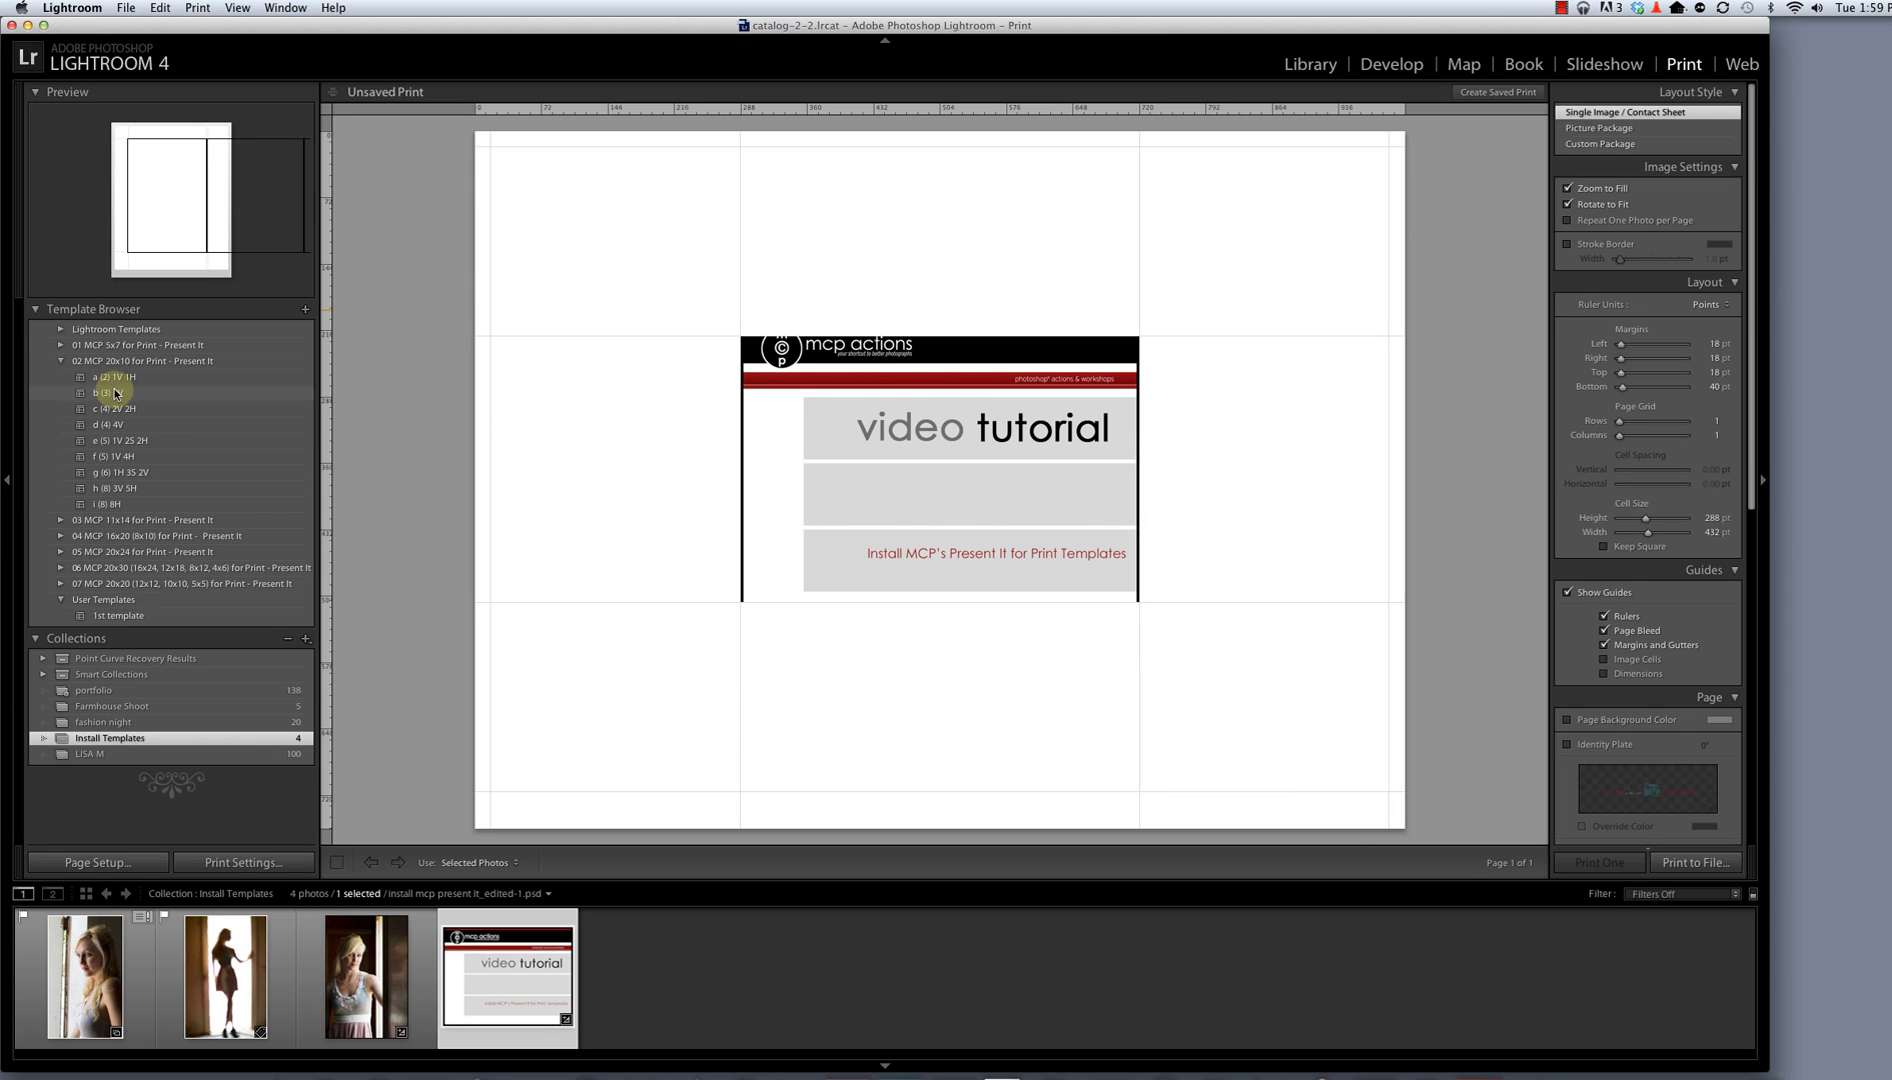
click(104, 383)
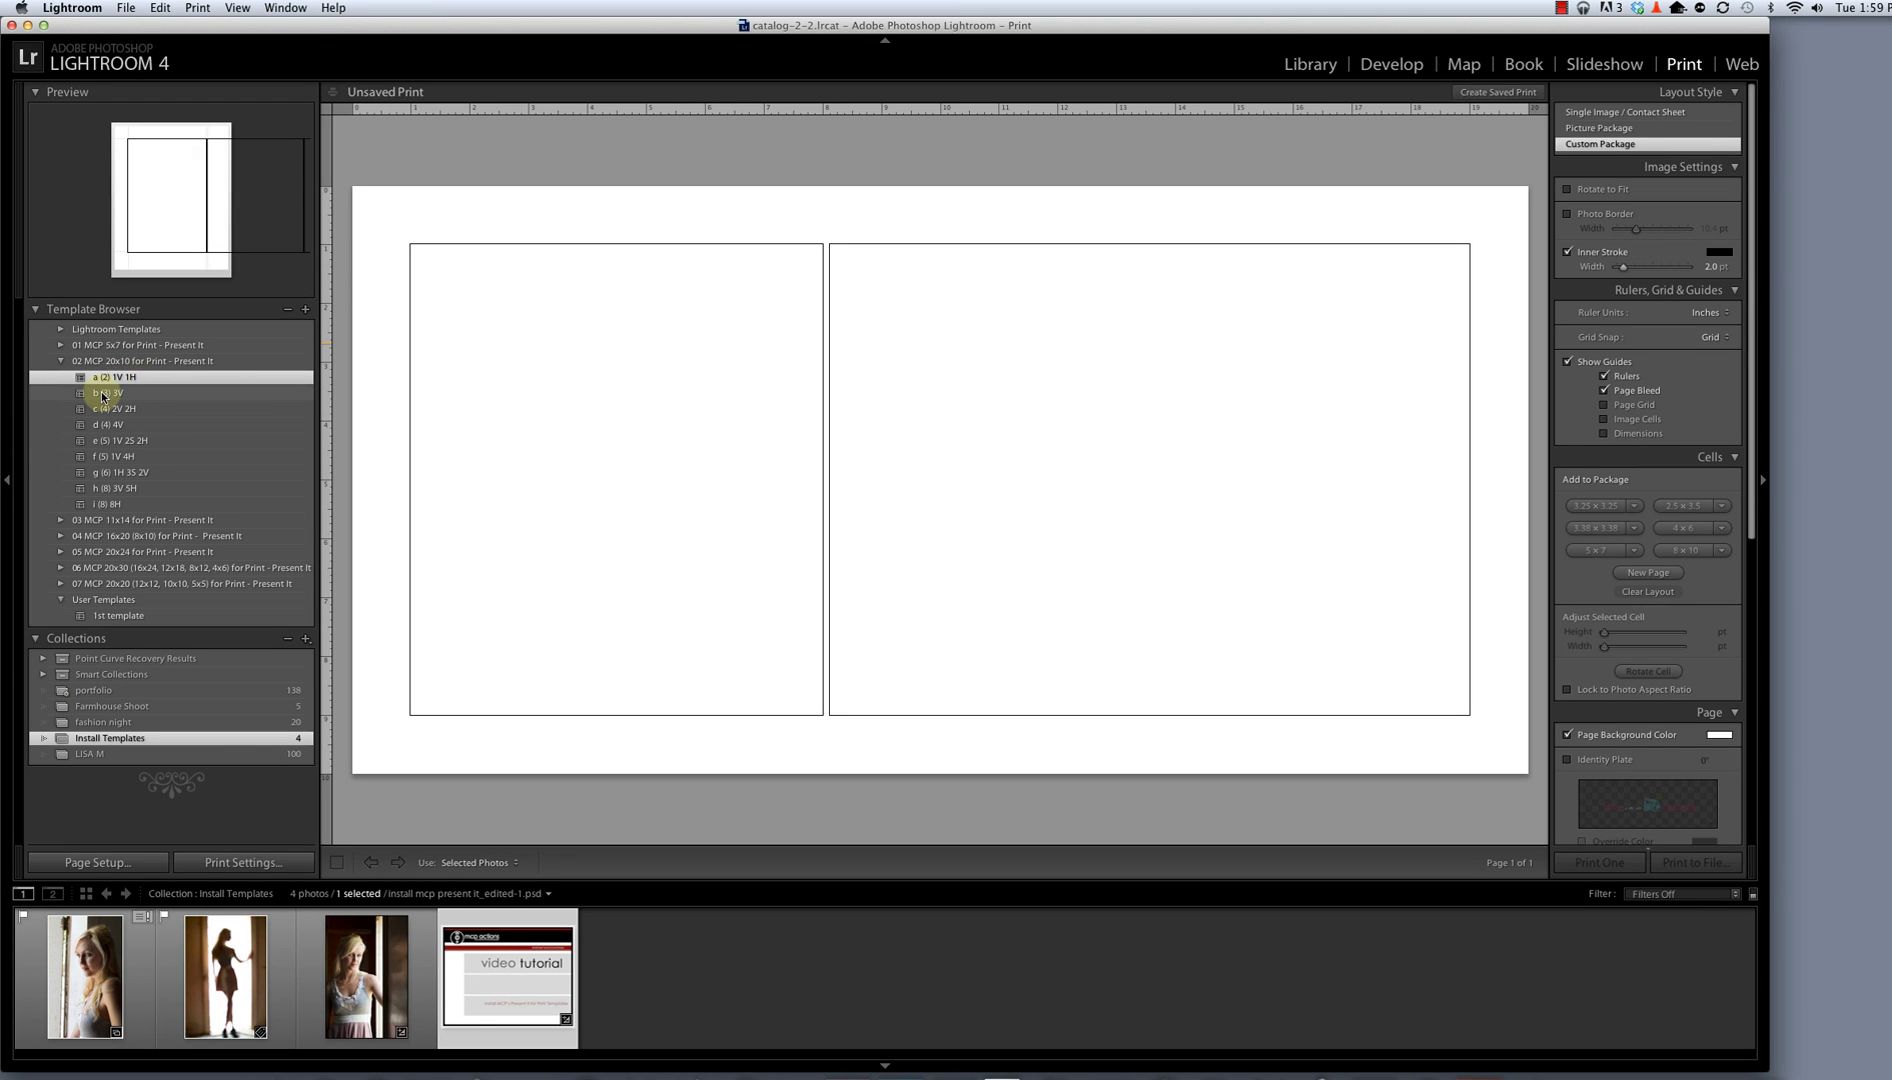
click(101, 392)
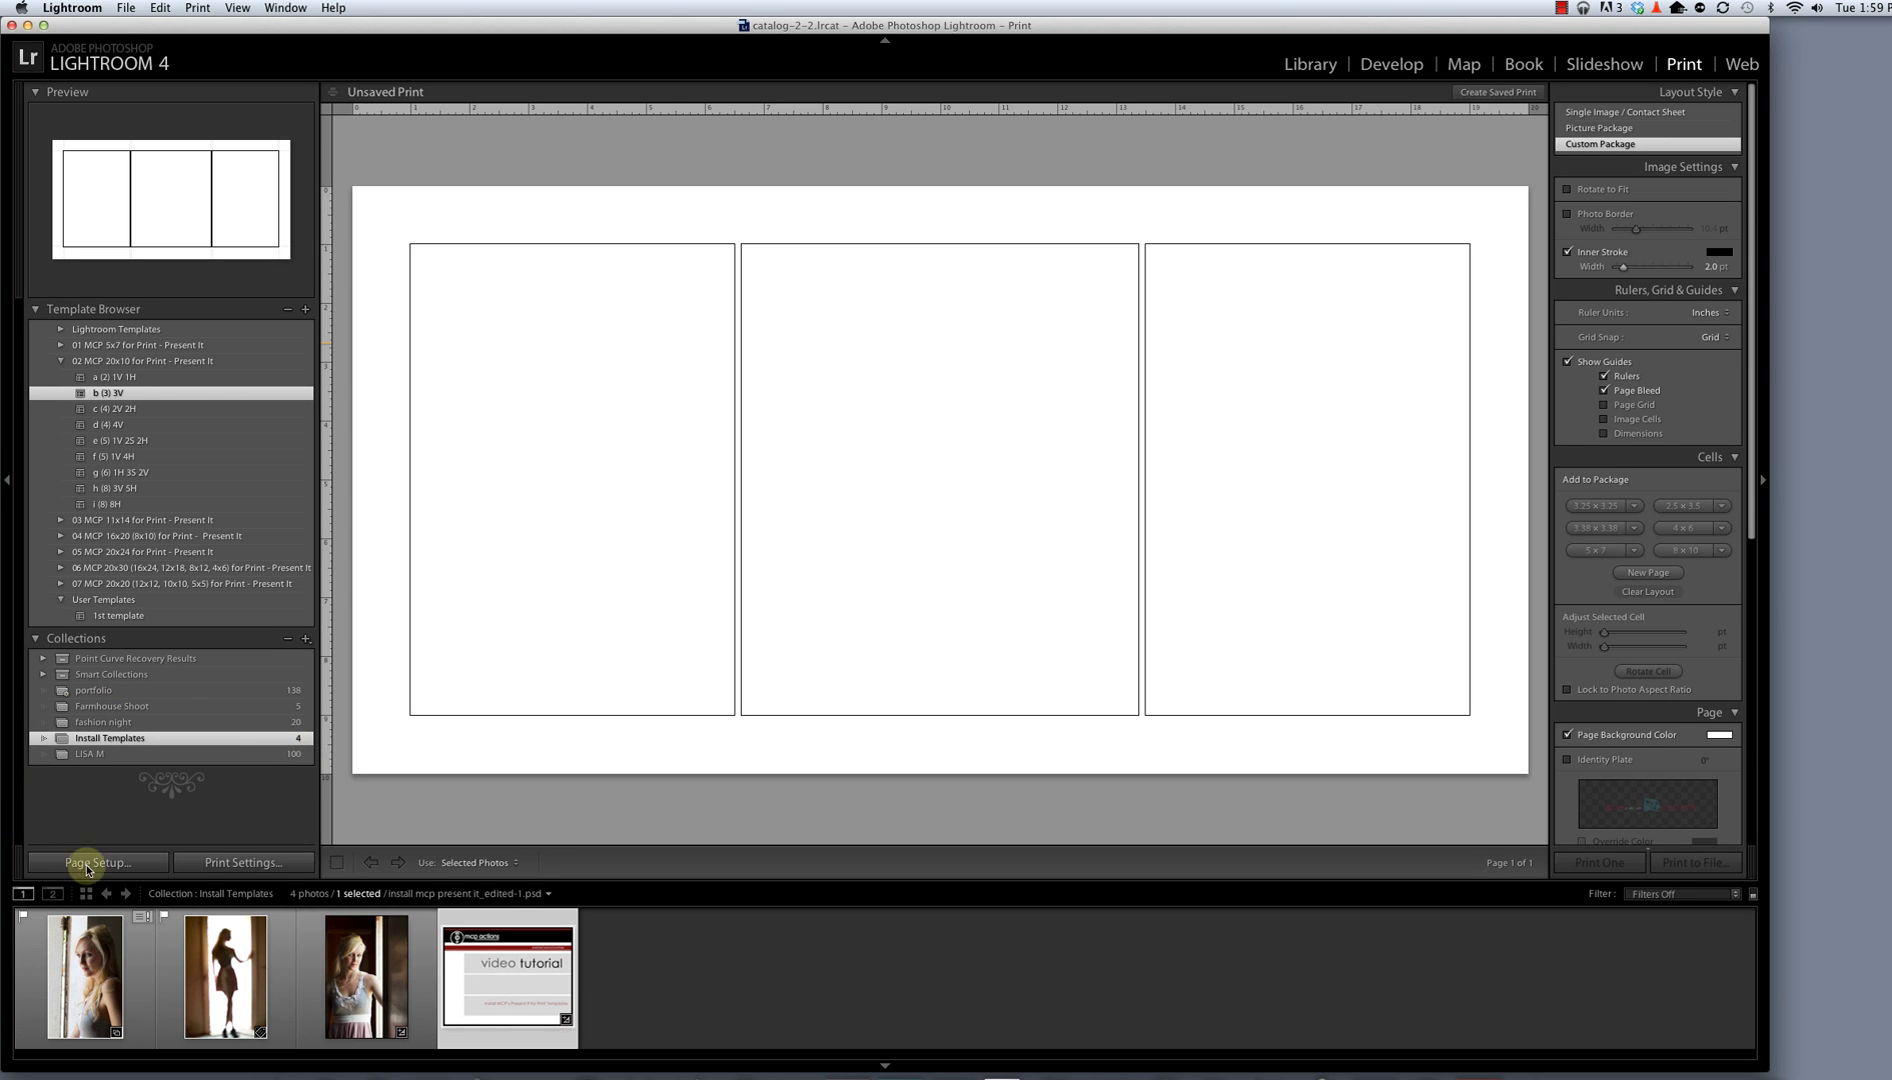
click(80, 992)
Place the doorway portrait left, the silhouette middle and the window portrait right.
drag(80, 992, 596, 452)
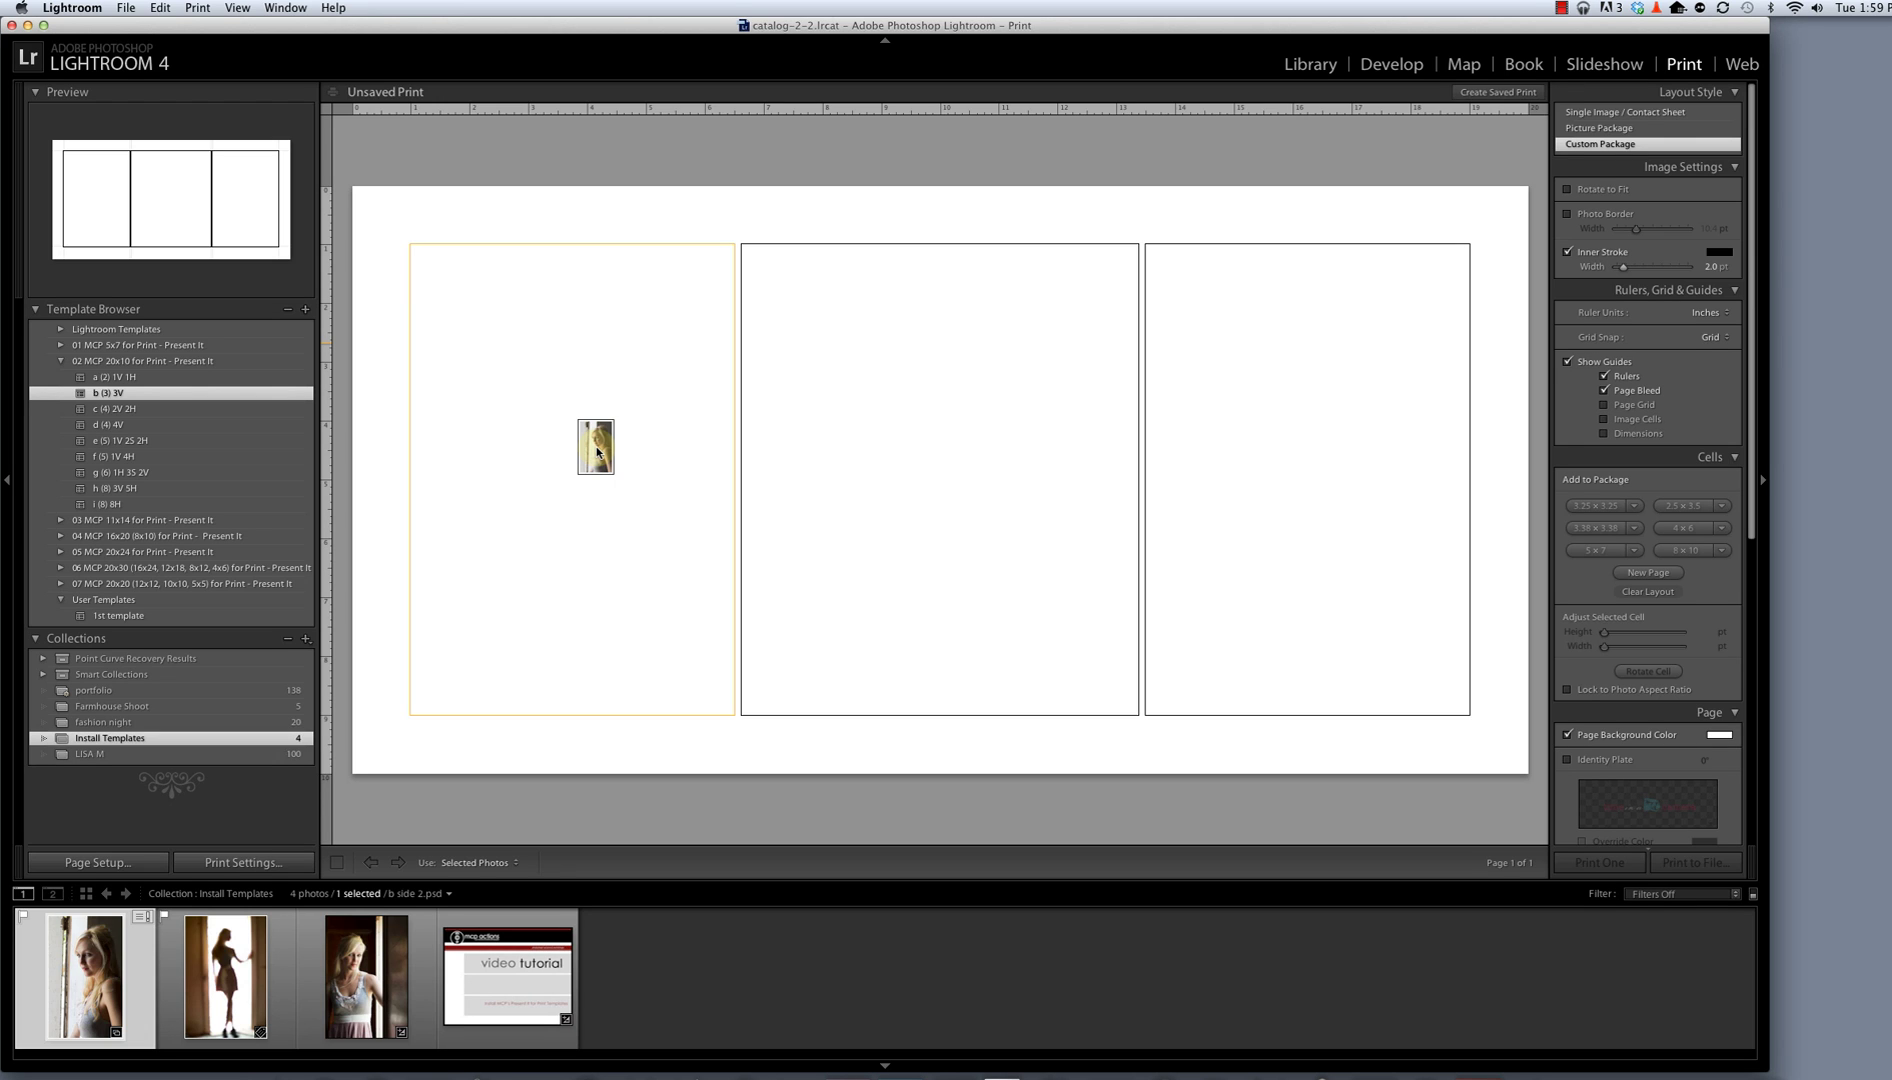
drag(596, 452, 596, 452)
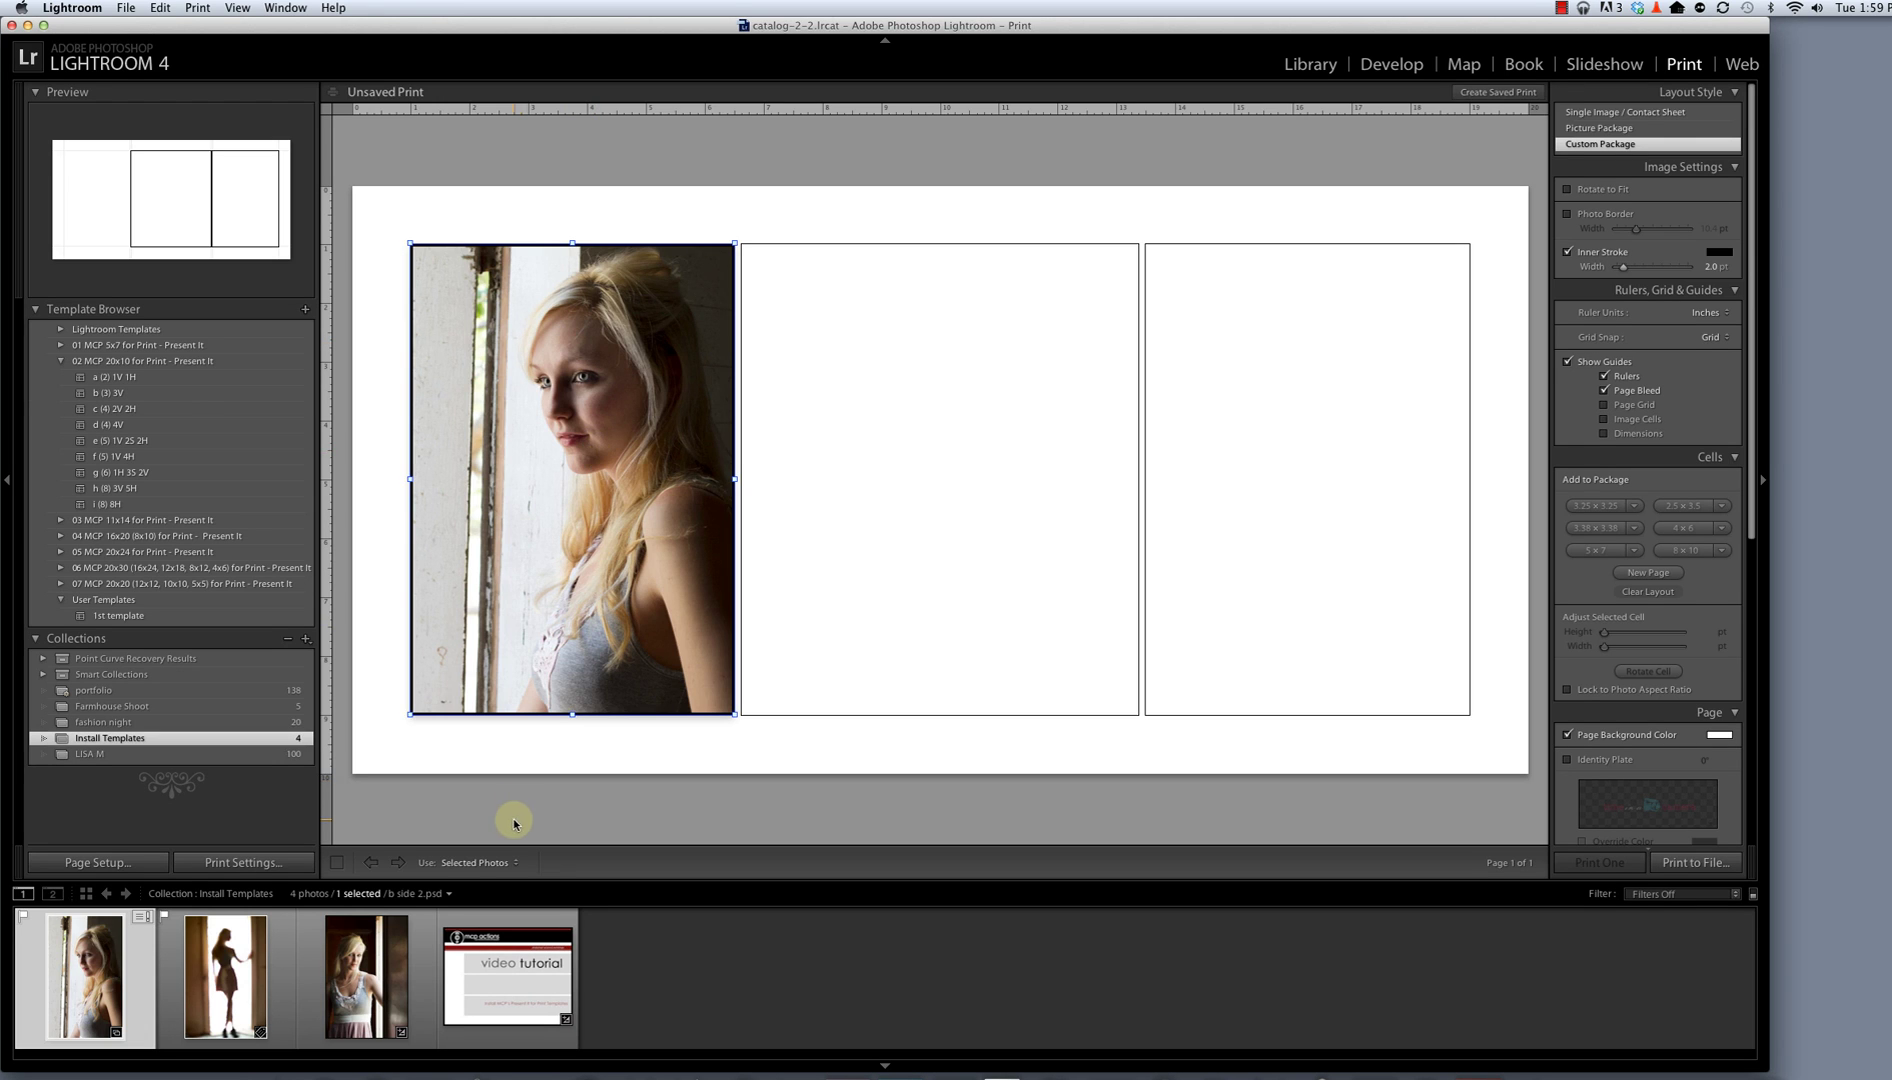
click(241, 985)
drag(241, 985, 922, 512)
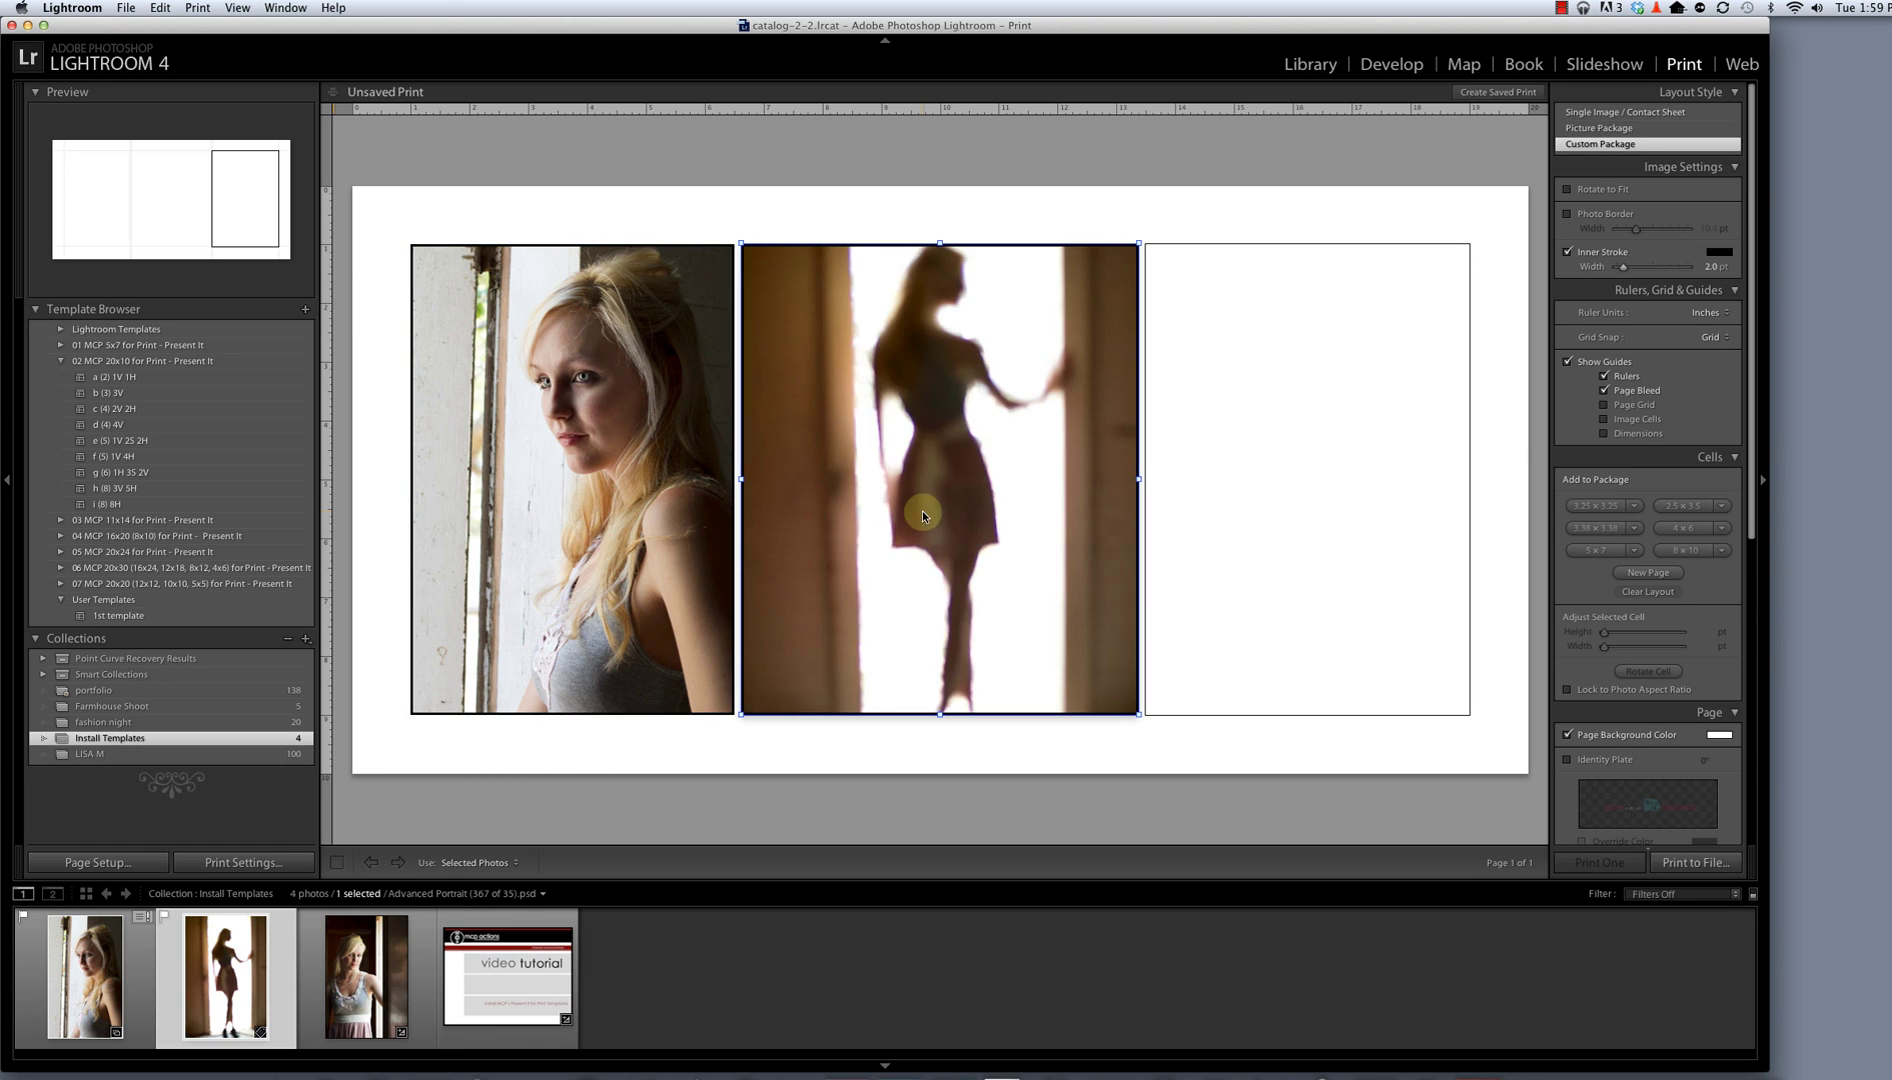
drag(337, 985, 1304, 479)
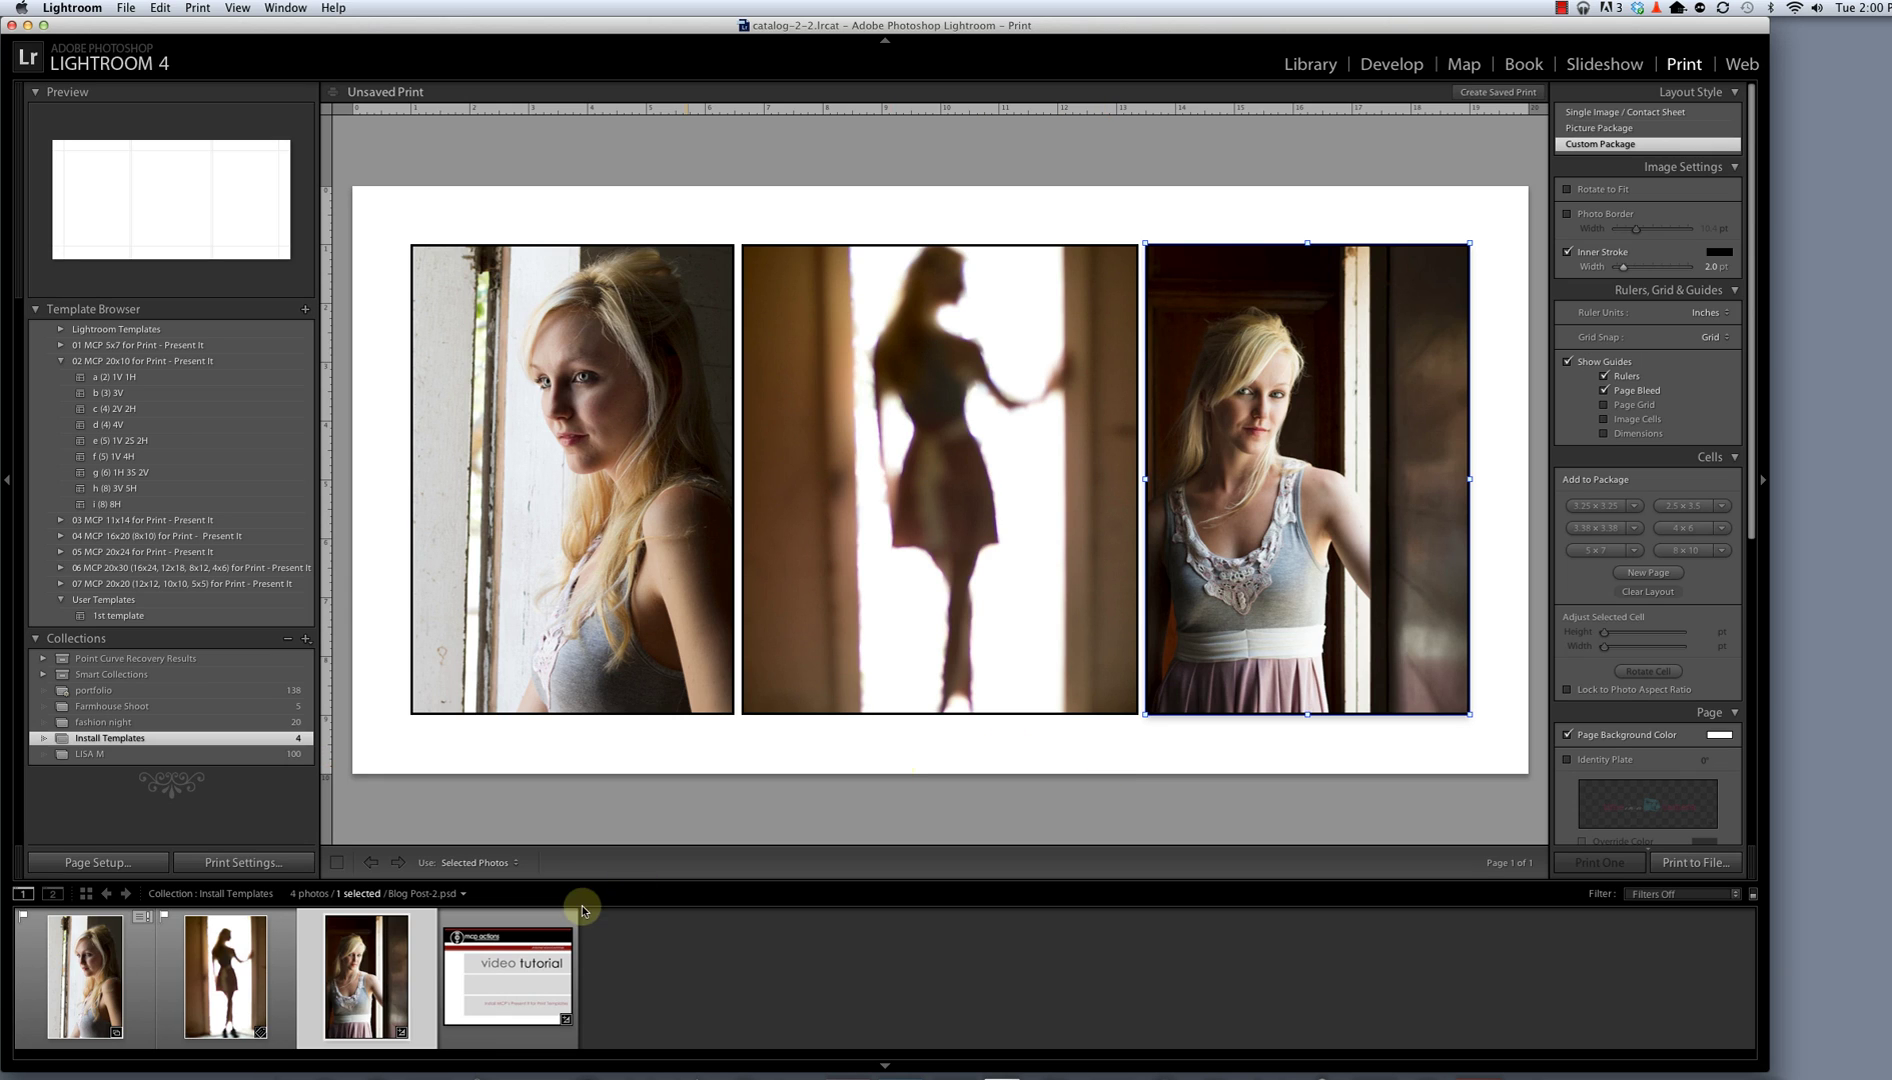
drag(381, 990, 572, 468)
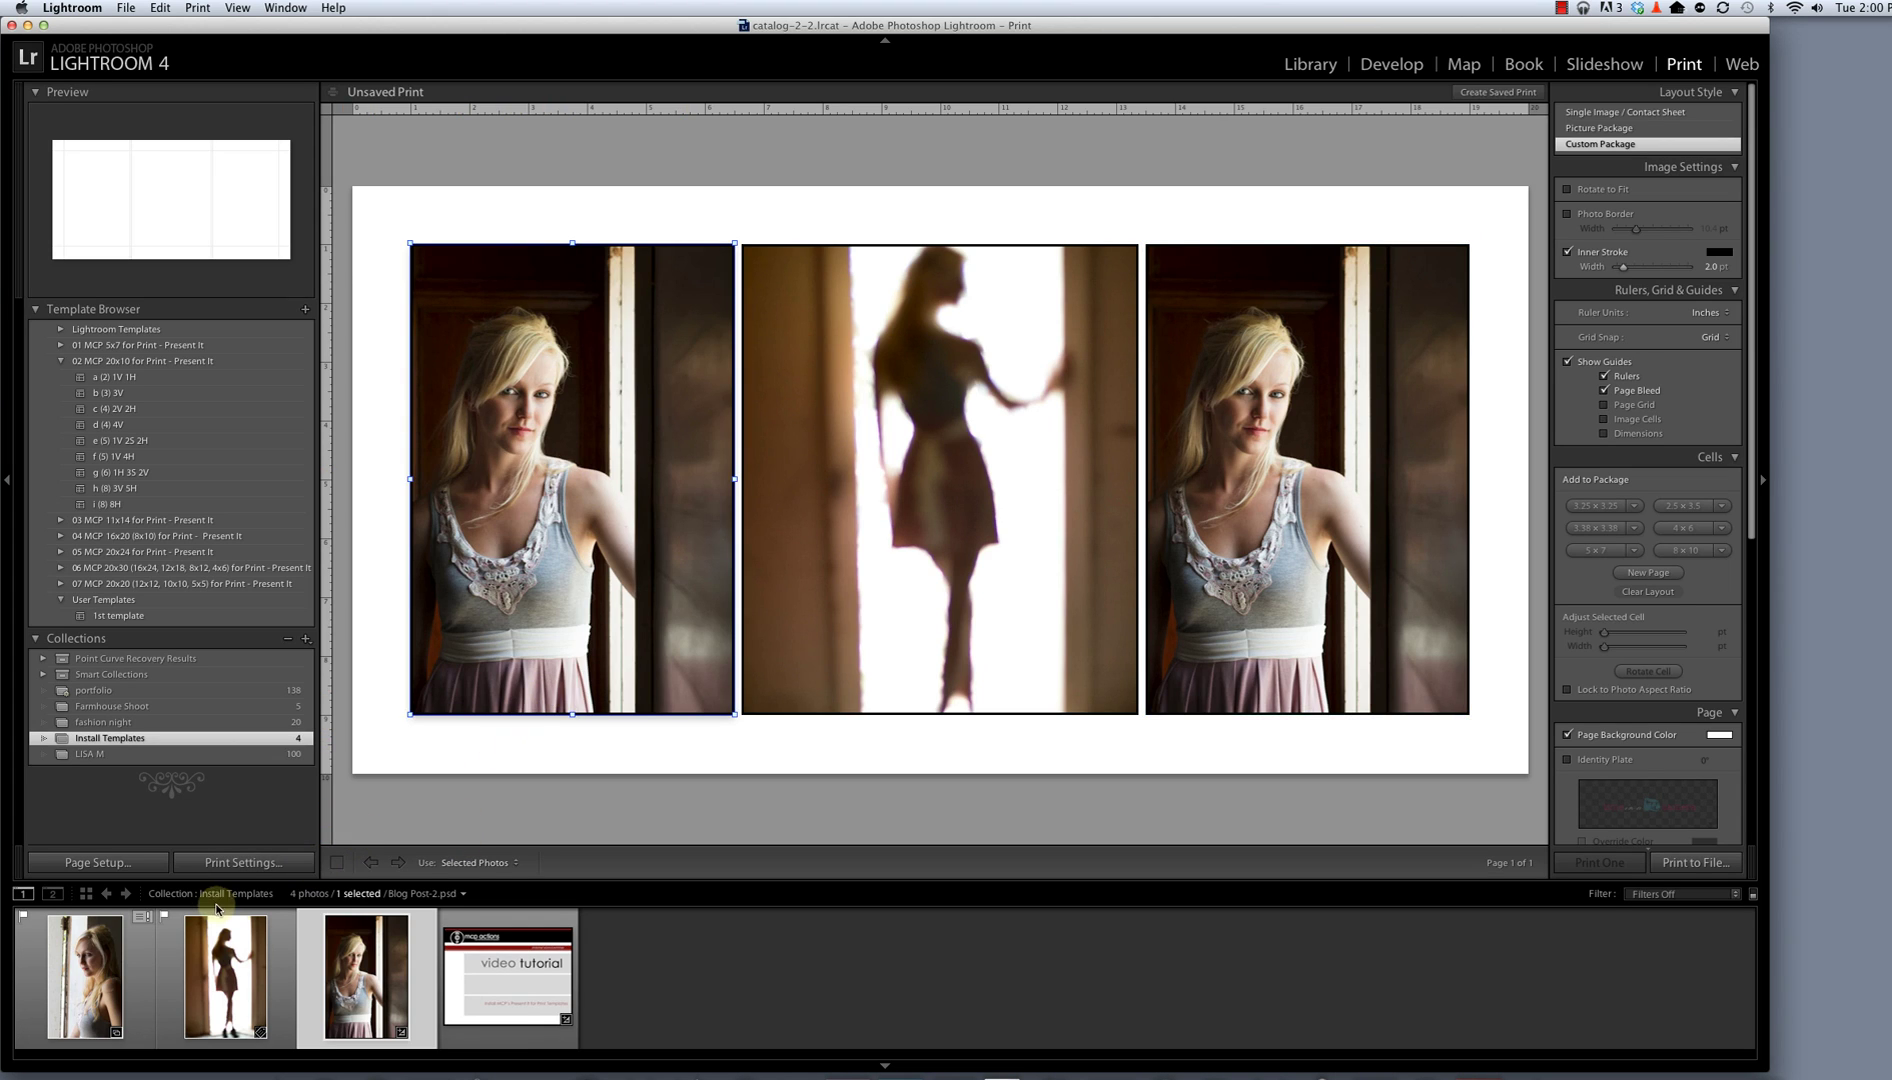
drag(85, 975, 1385, 486)
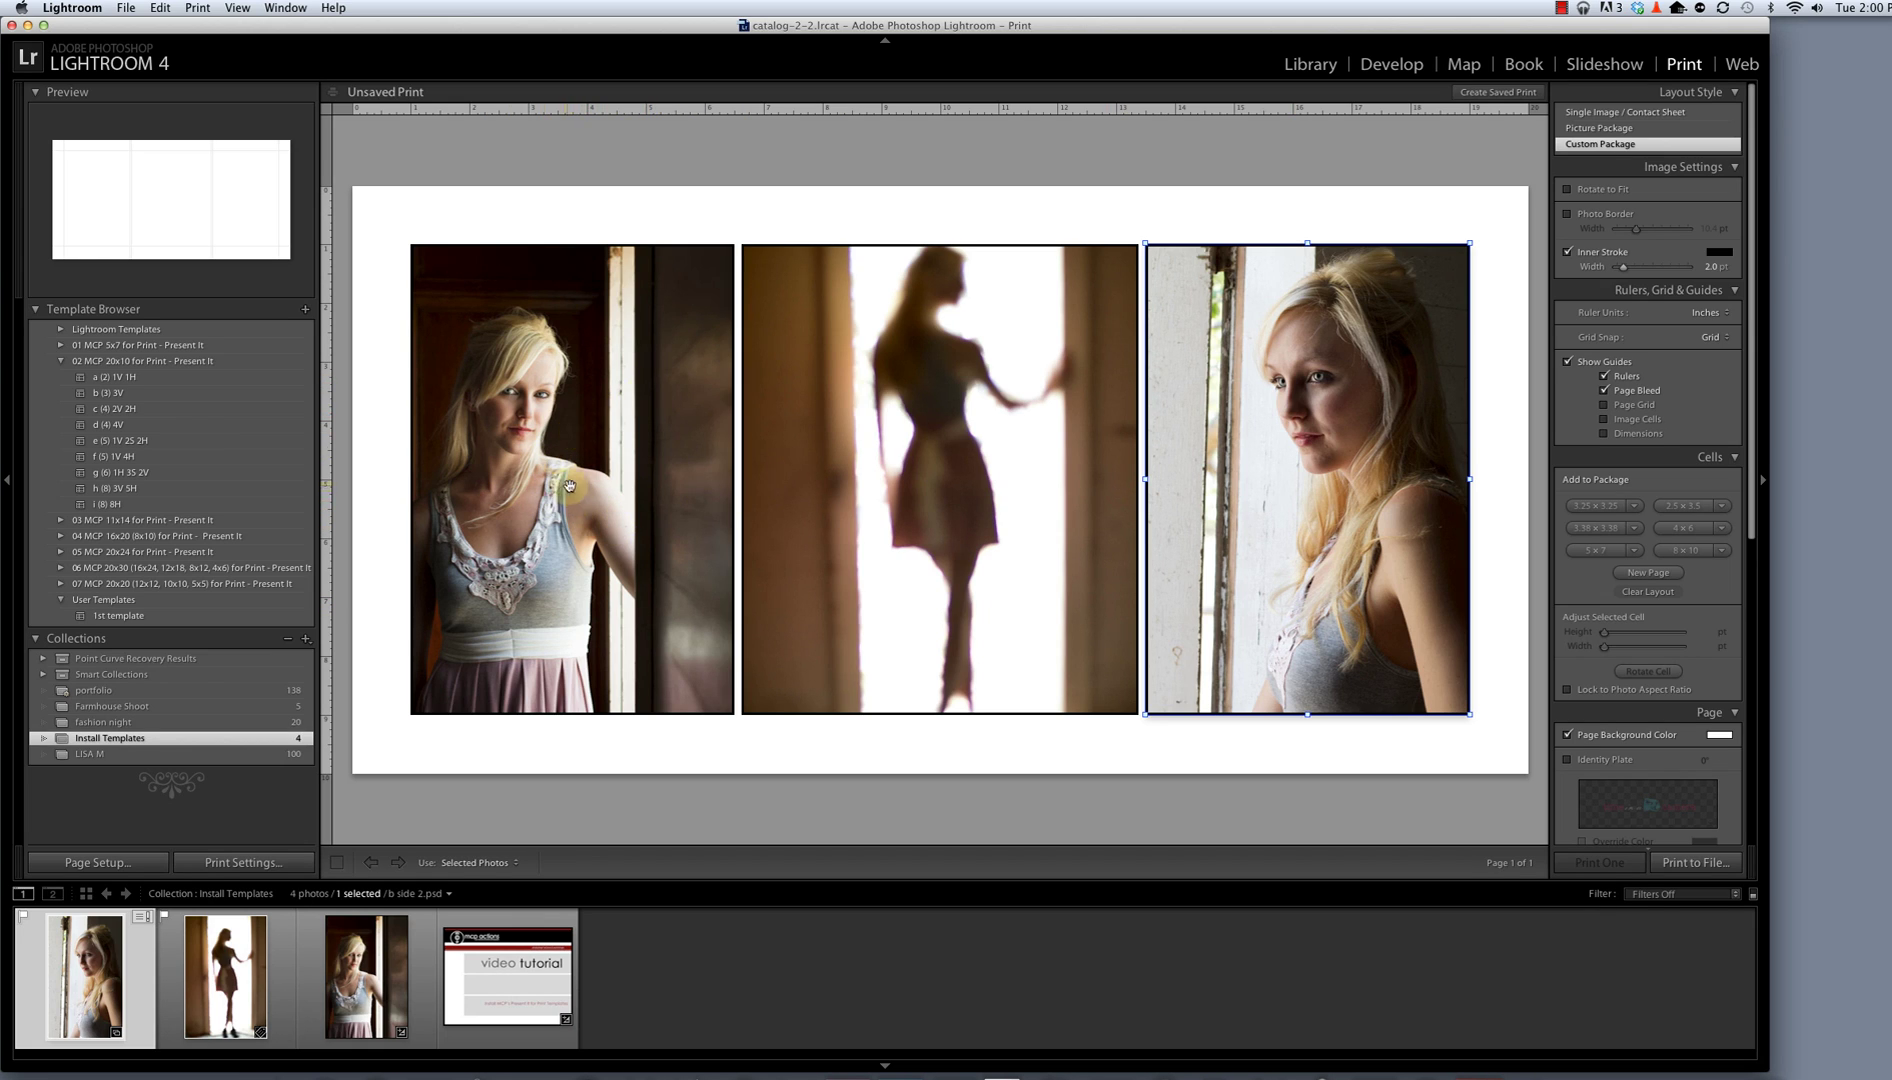
Shift the doorway portrait upward within the left cell, adjust the middle photo, then deselect.
click(521, 536)
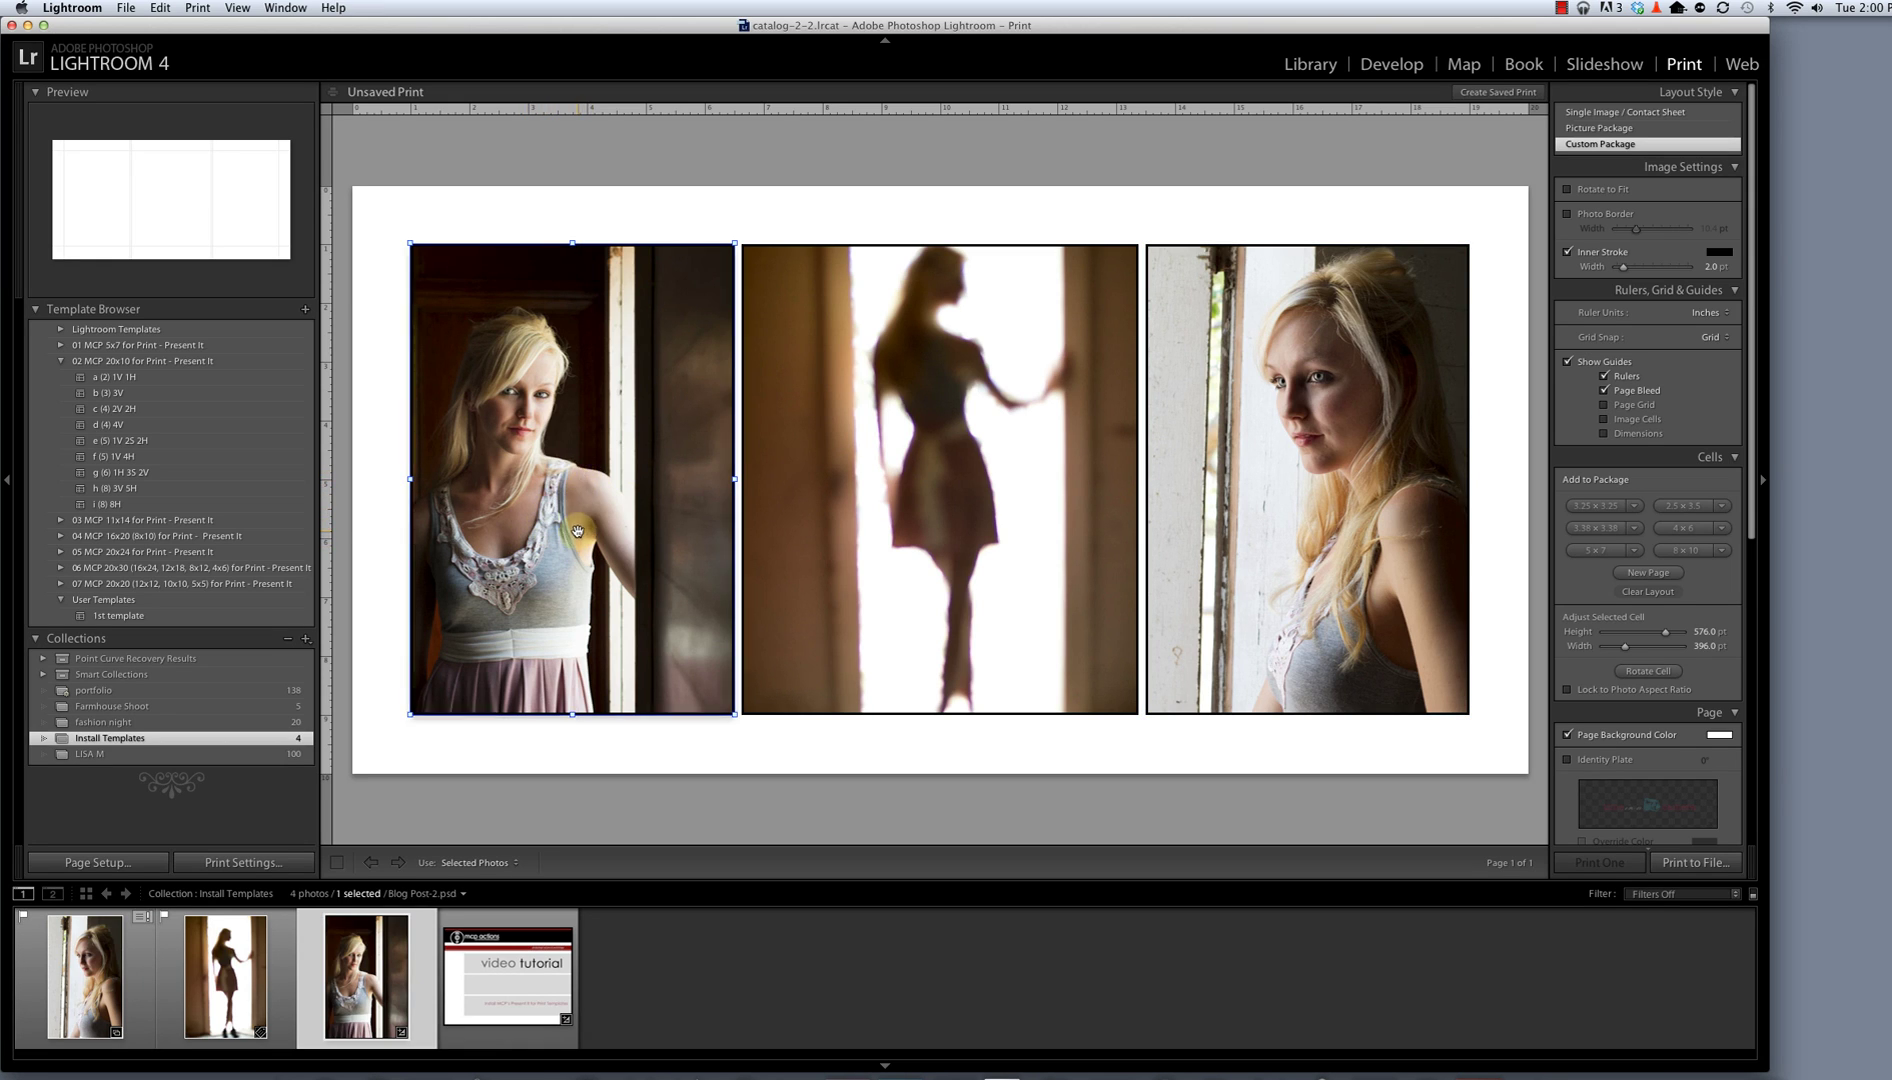
drag(552, 575, 578, 485)
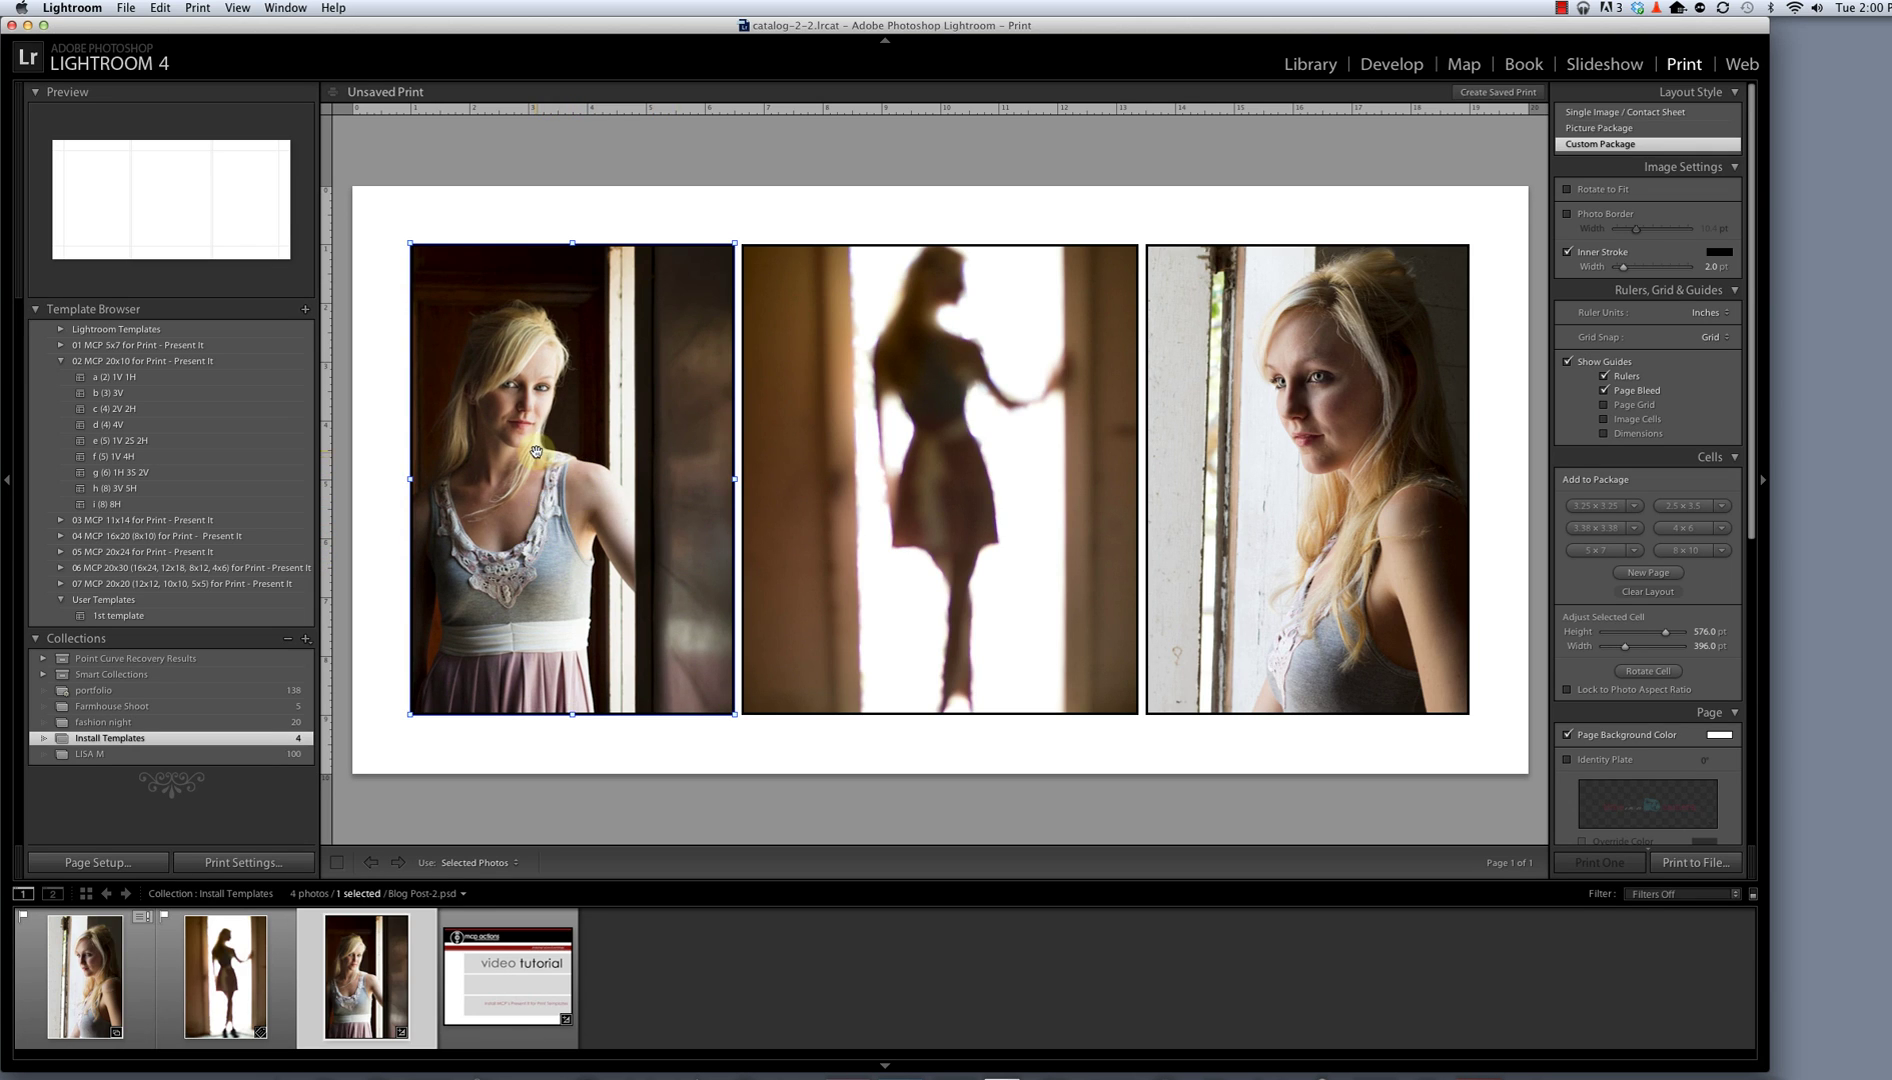
drag(536, 452, 618, 494)
click(921, 466)
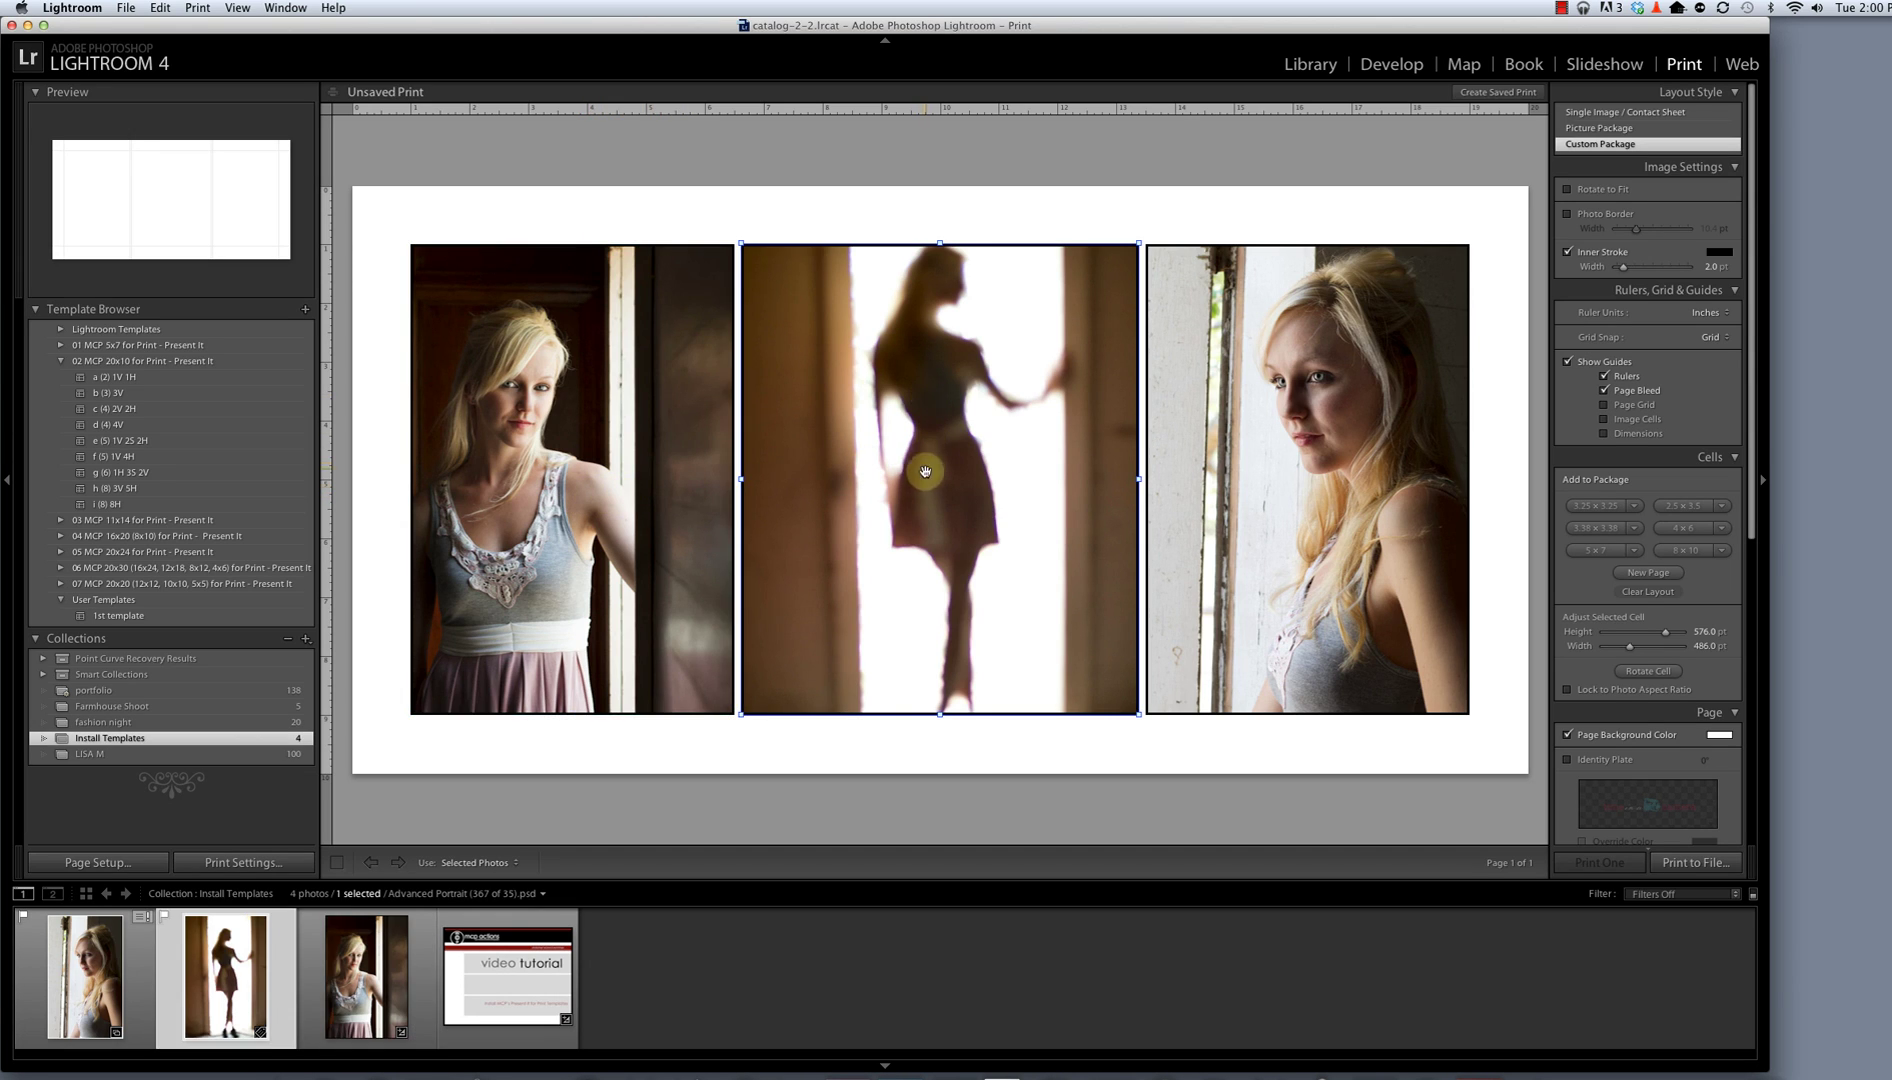
drag(925, 471, 850, 541)
click(1500, 214)
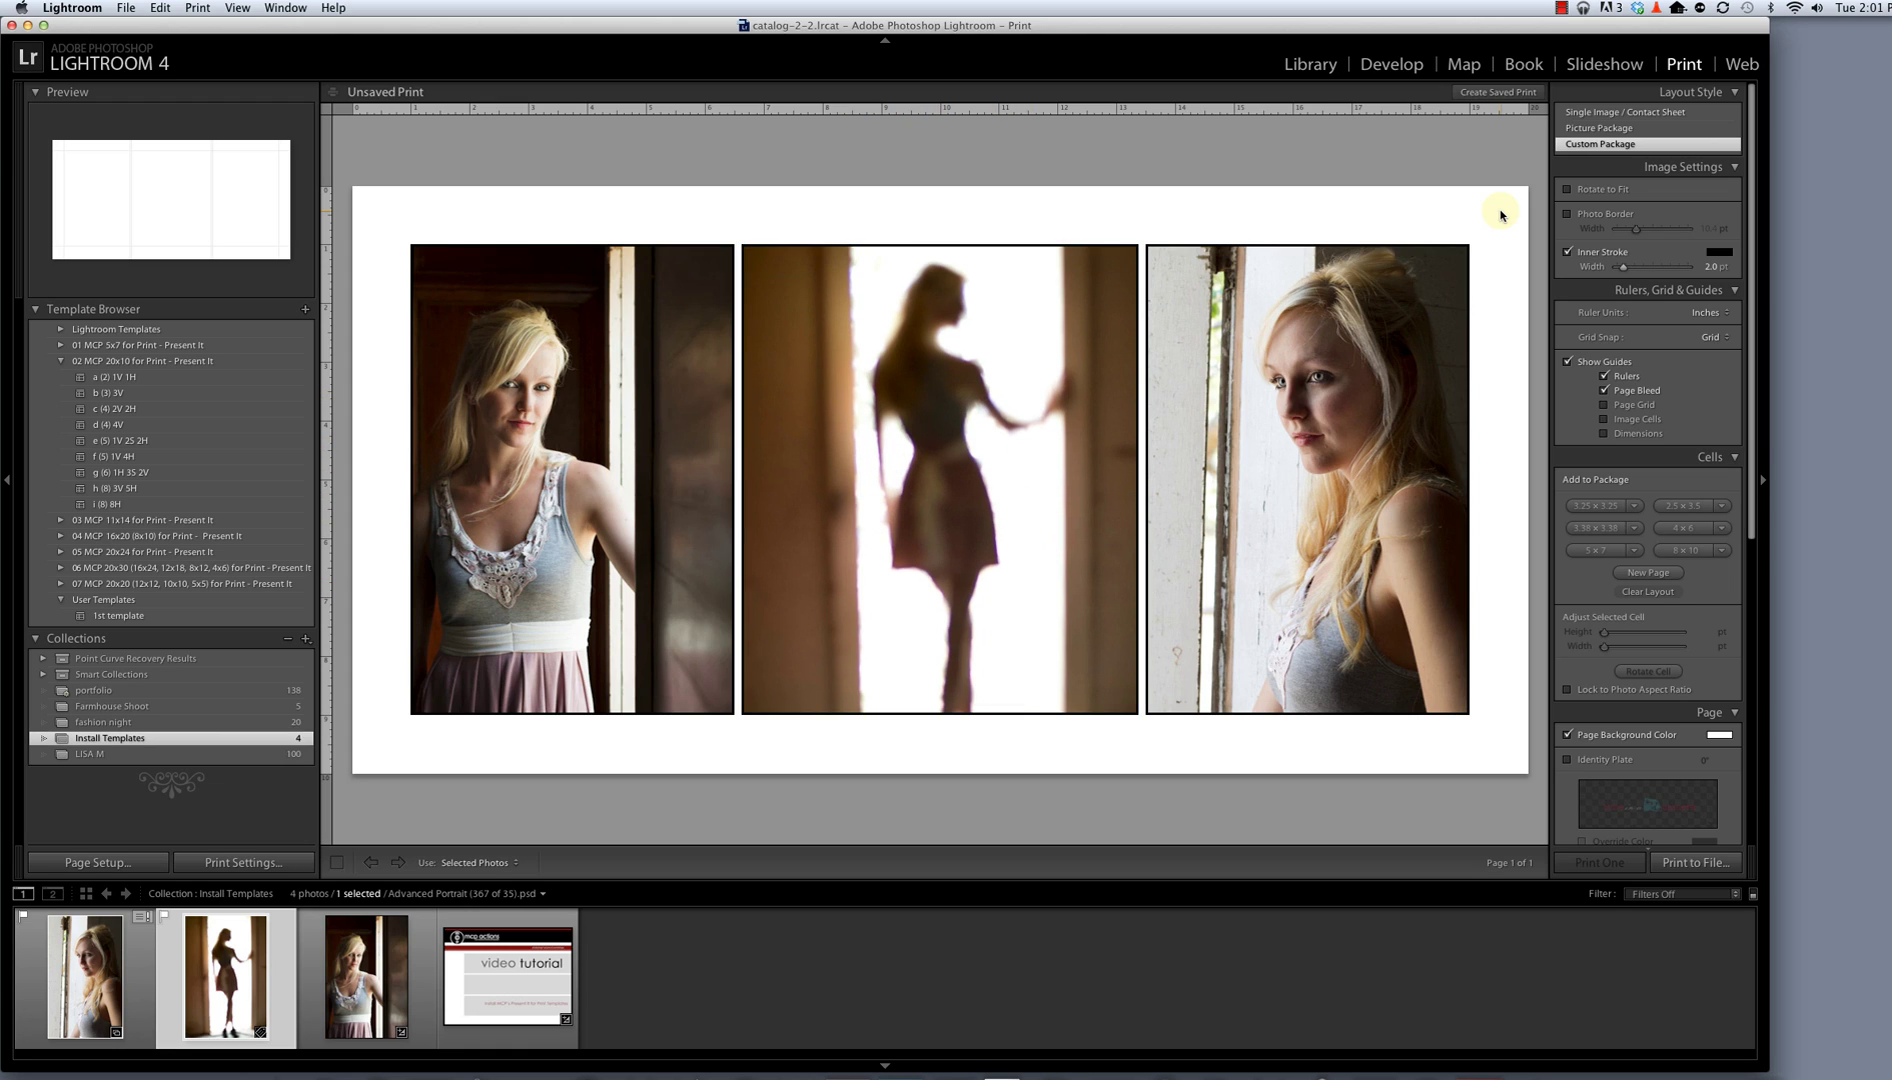
Create a virtual copy of the silhouette photo in Develop.
click(1393, 65)
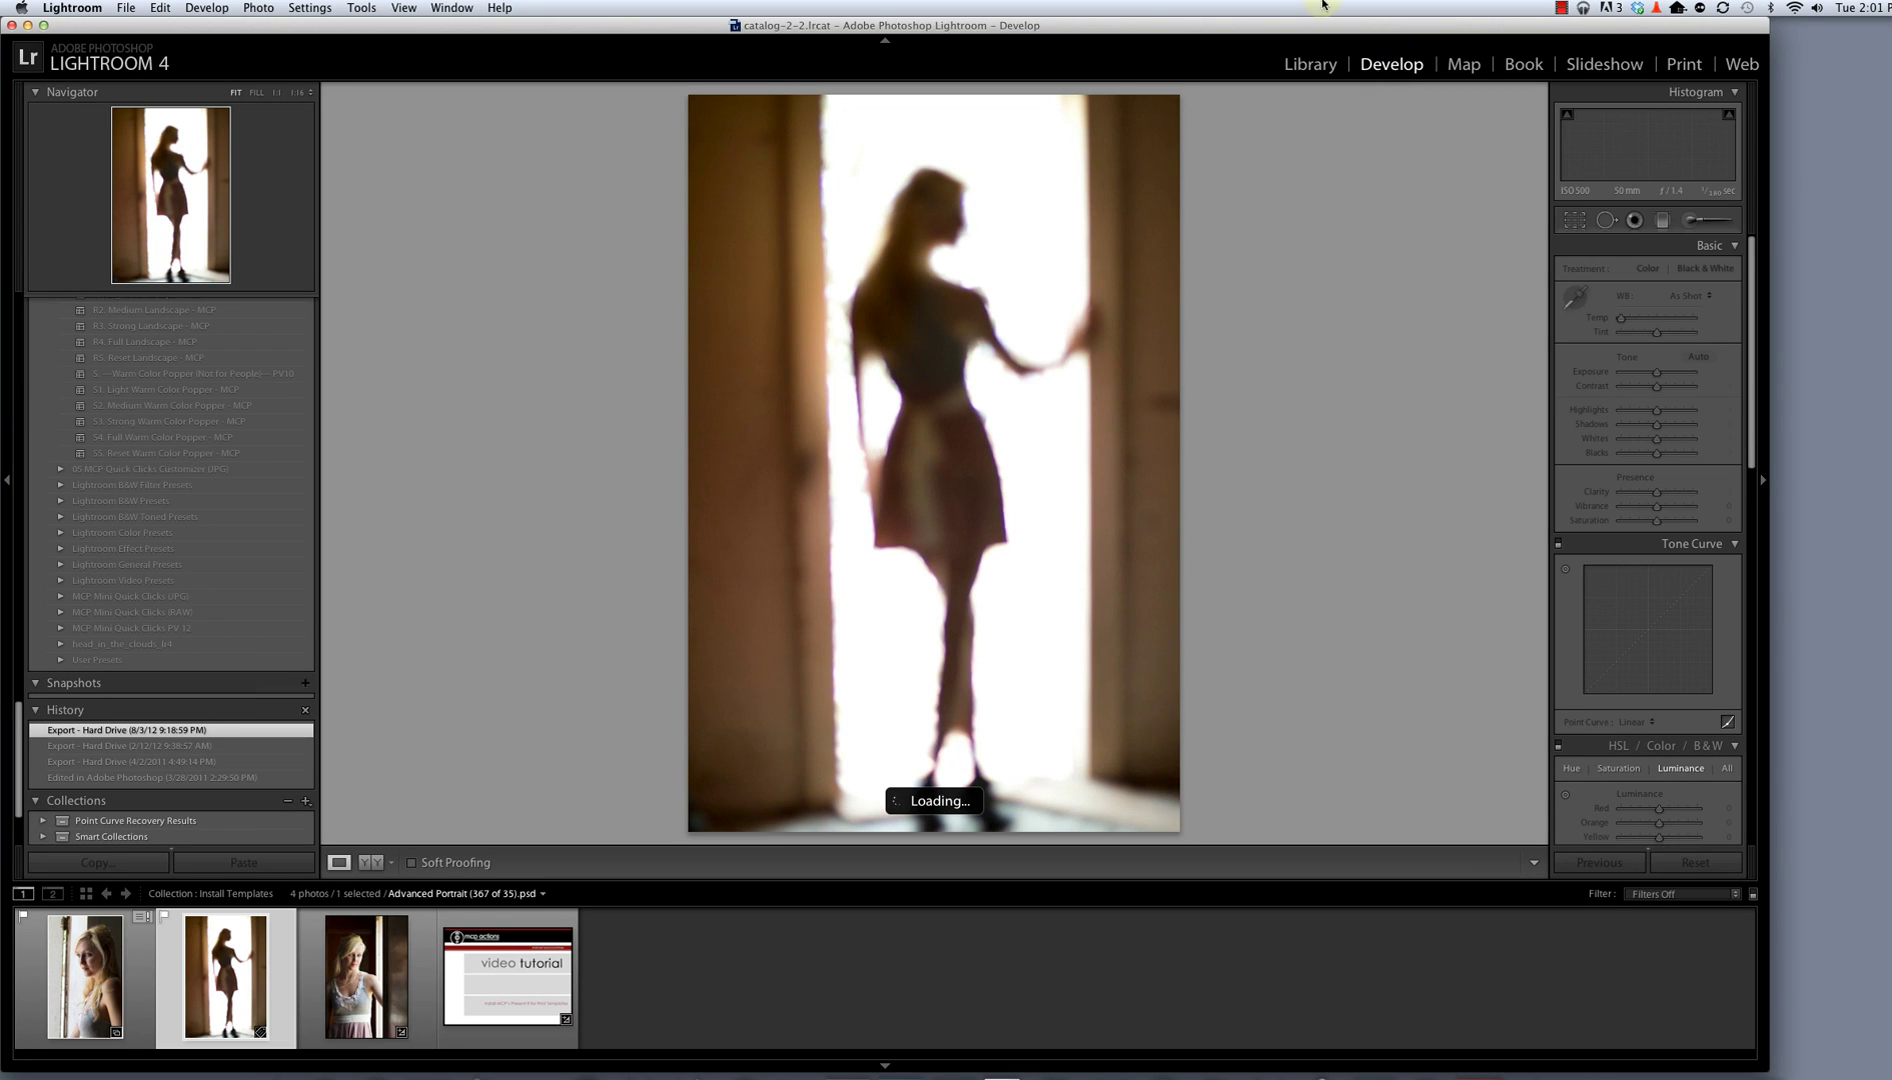
right_click(845, 335)
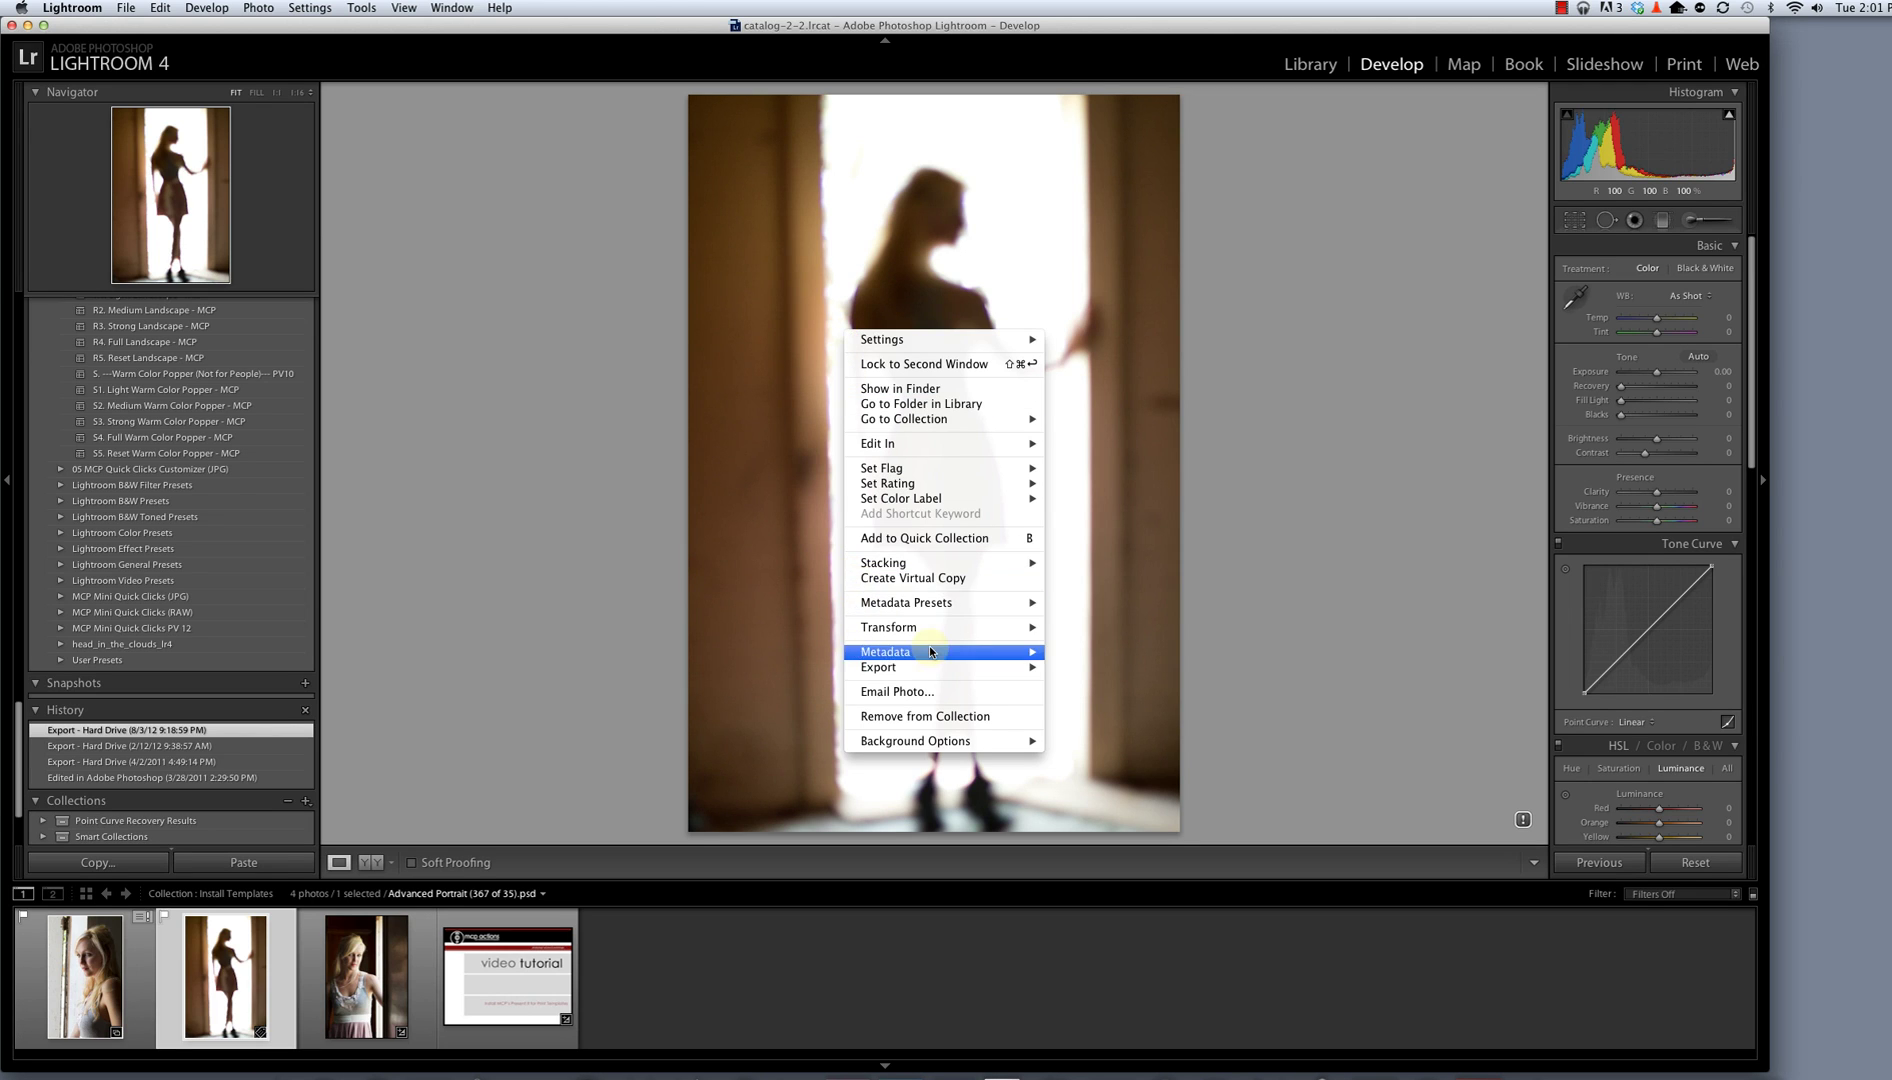
click(955, 580)
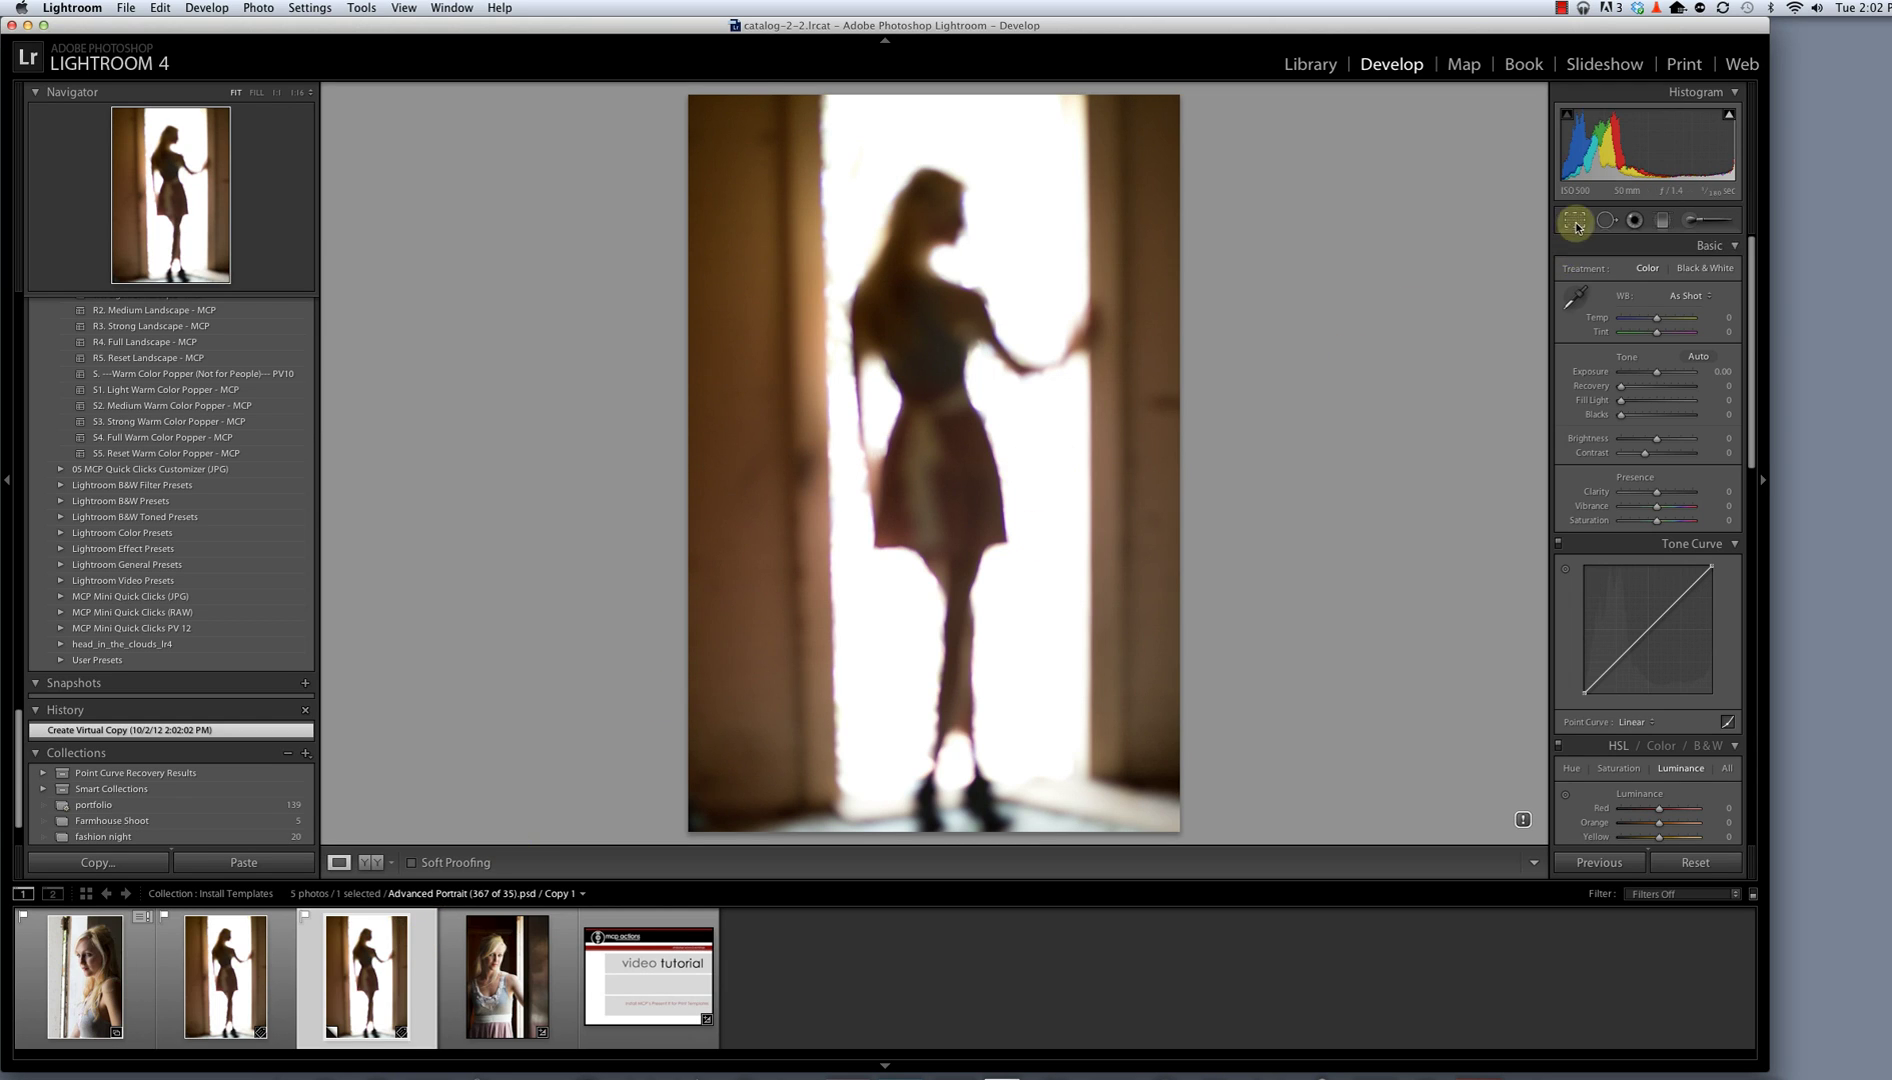
Crop the virtual copy tighter around the figure, framing head to knees.
click(1577, 227)
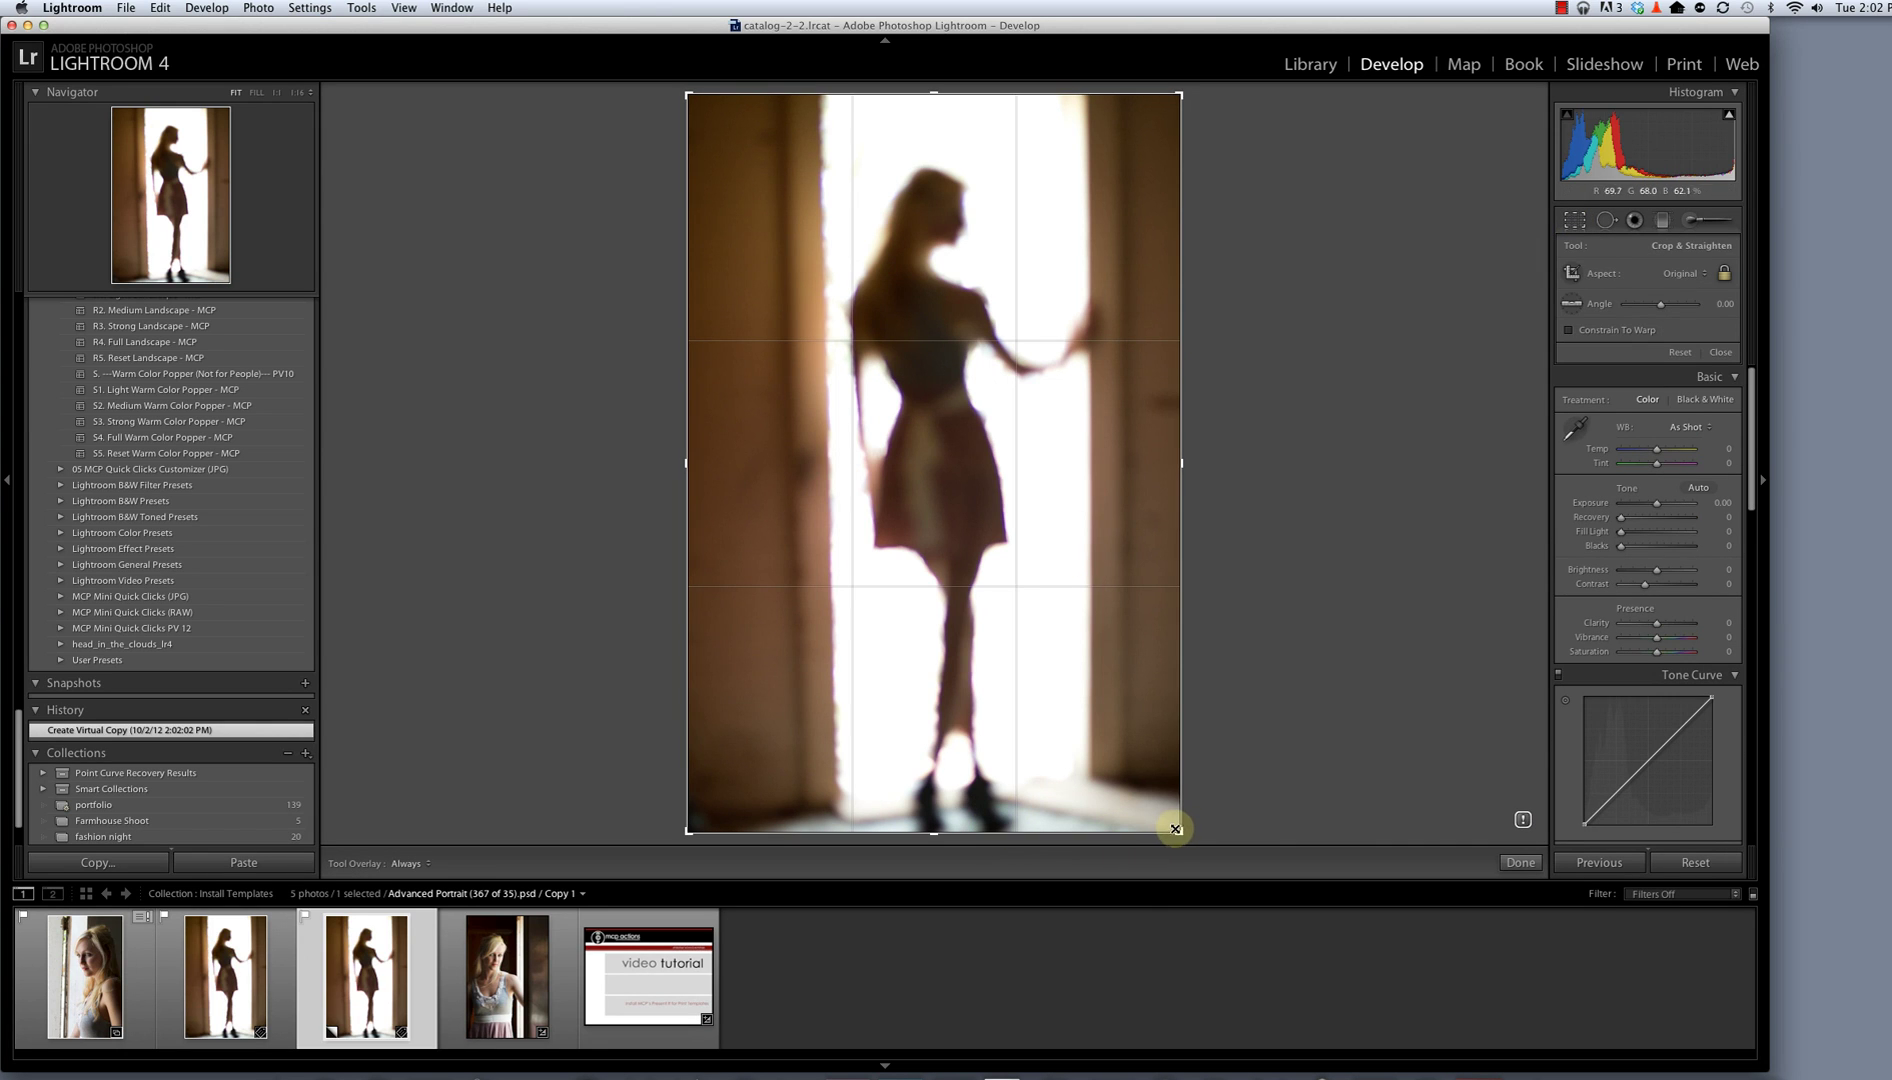
drag(1175, 829, 1085, 772)
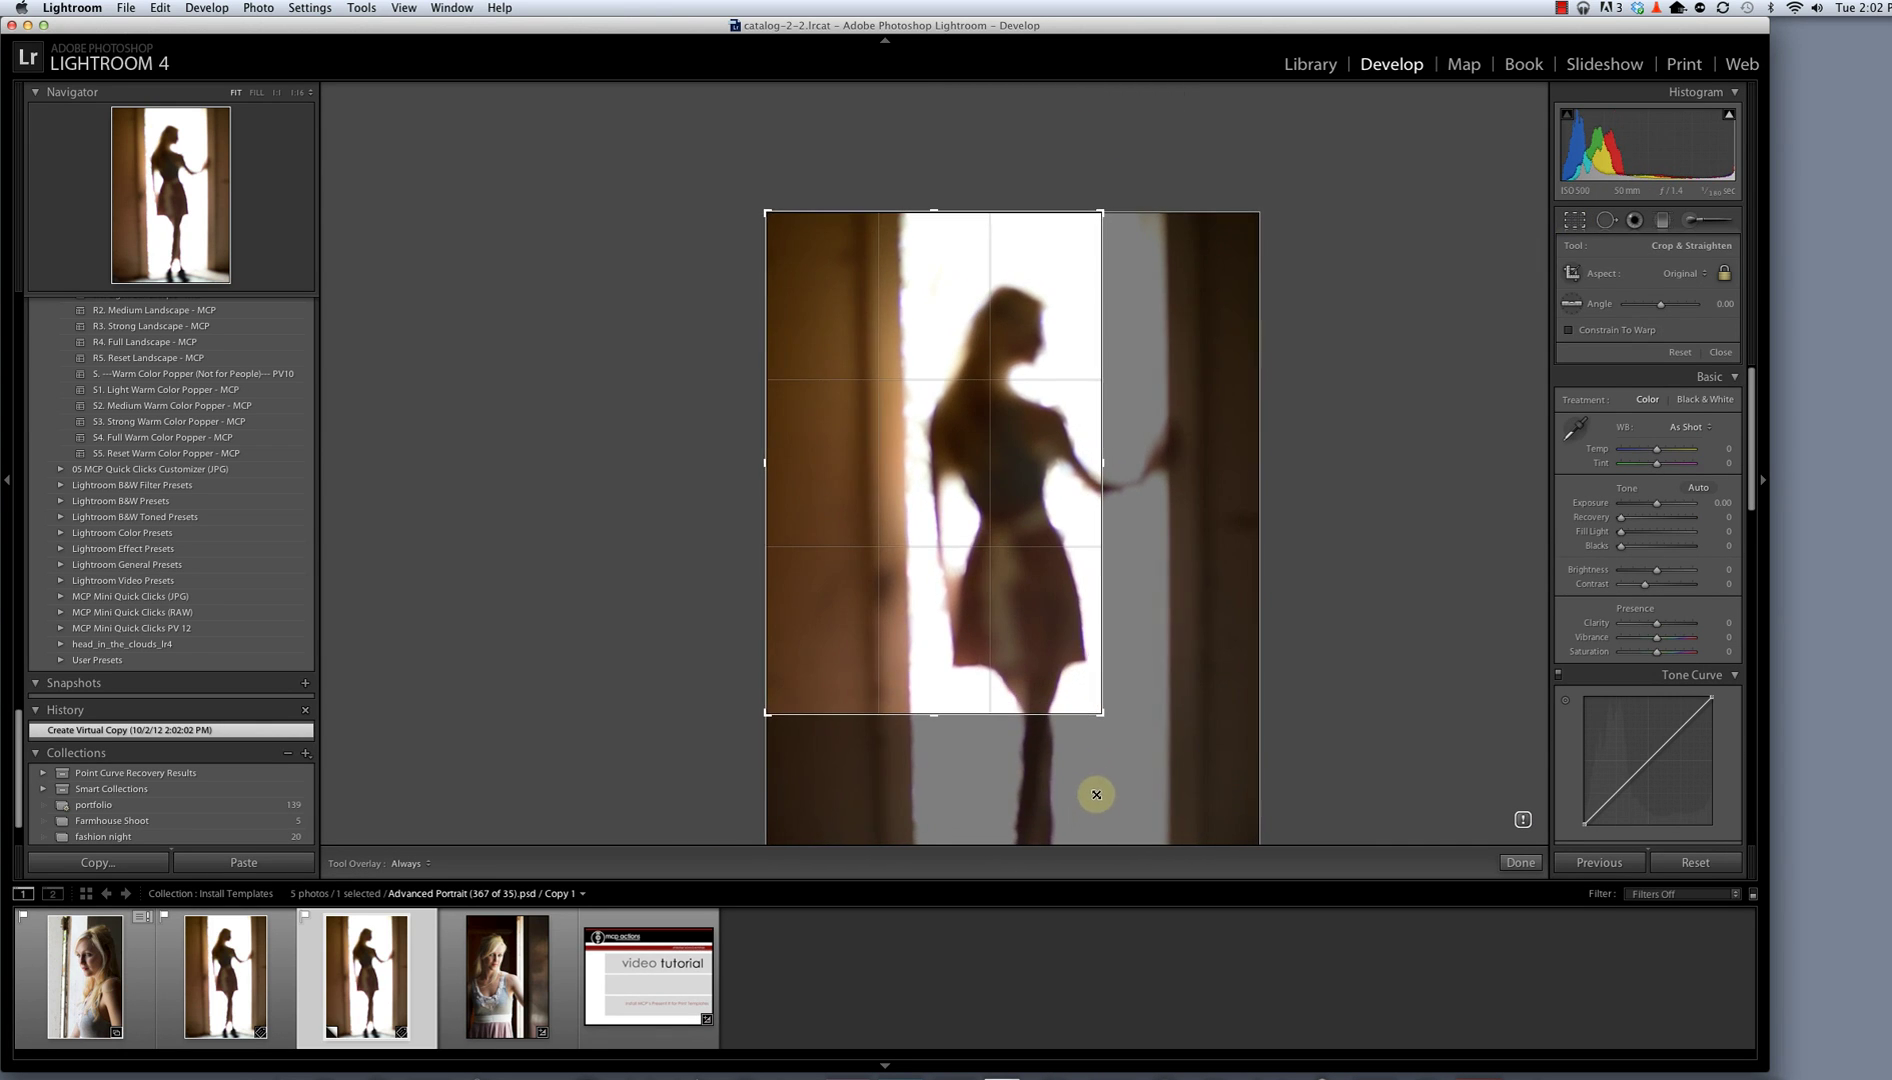
drag(996, 603, 895, 583)
key(Return)
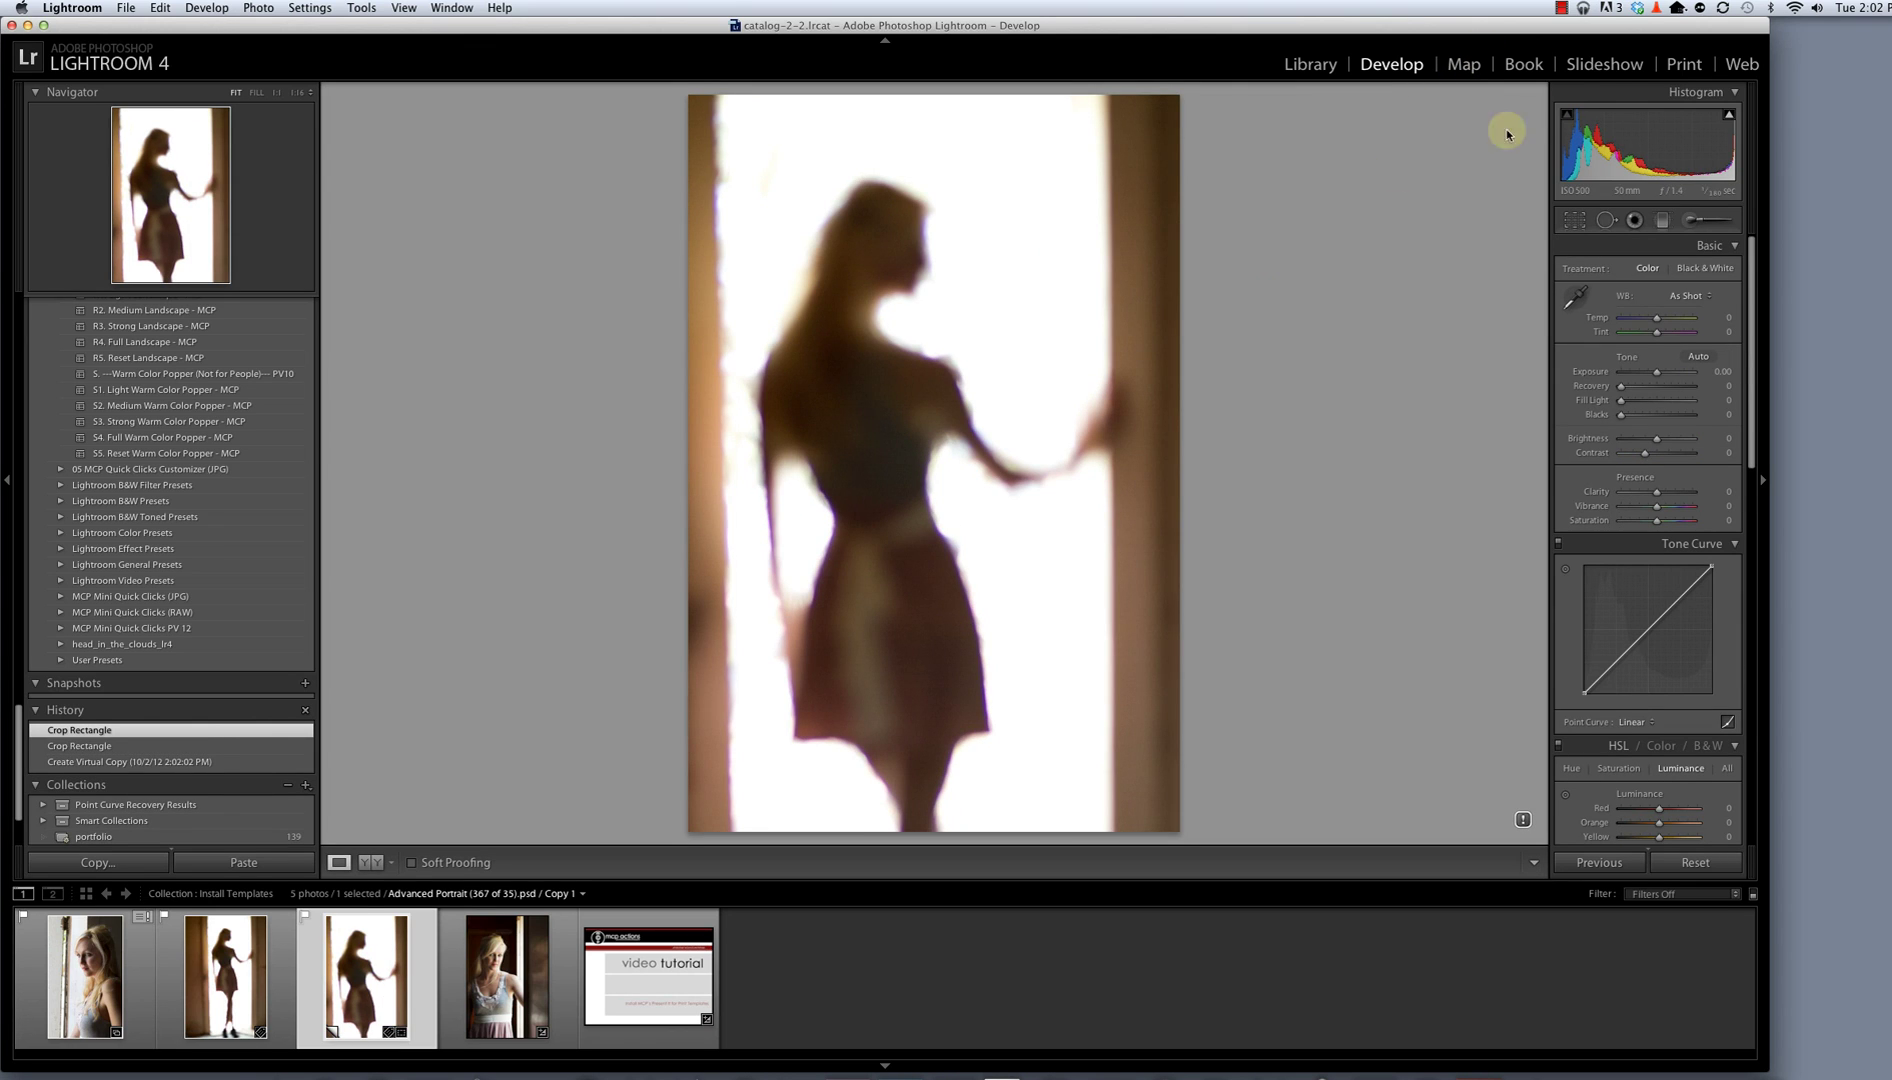
Place the cropped silhouette copy (Copy 1) into the middle cell of the print layout.
click(1683, 63)
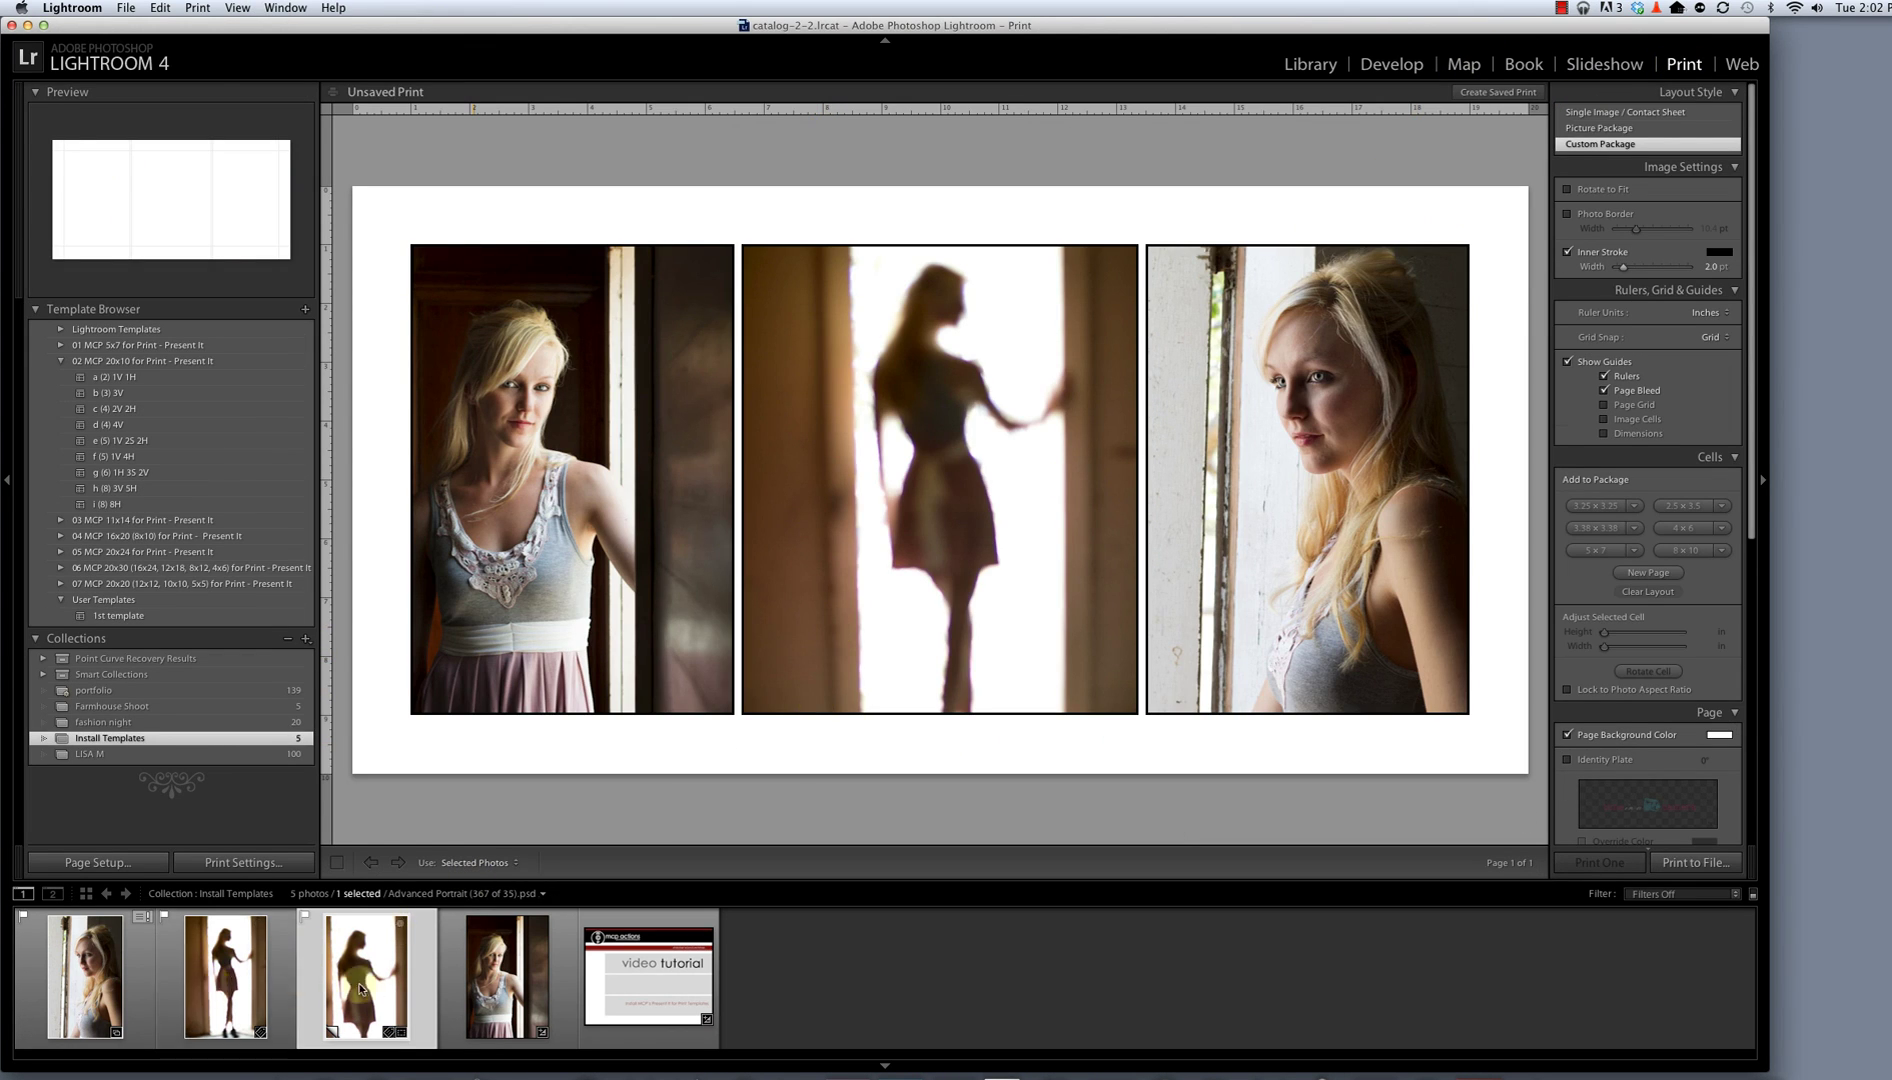
drag(358, 990, 891, 604)
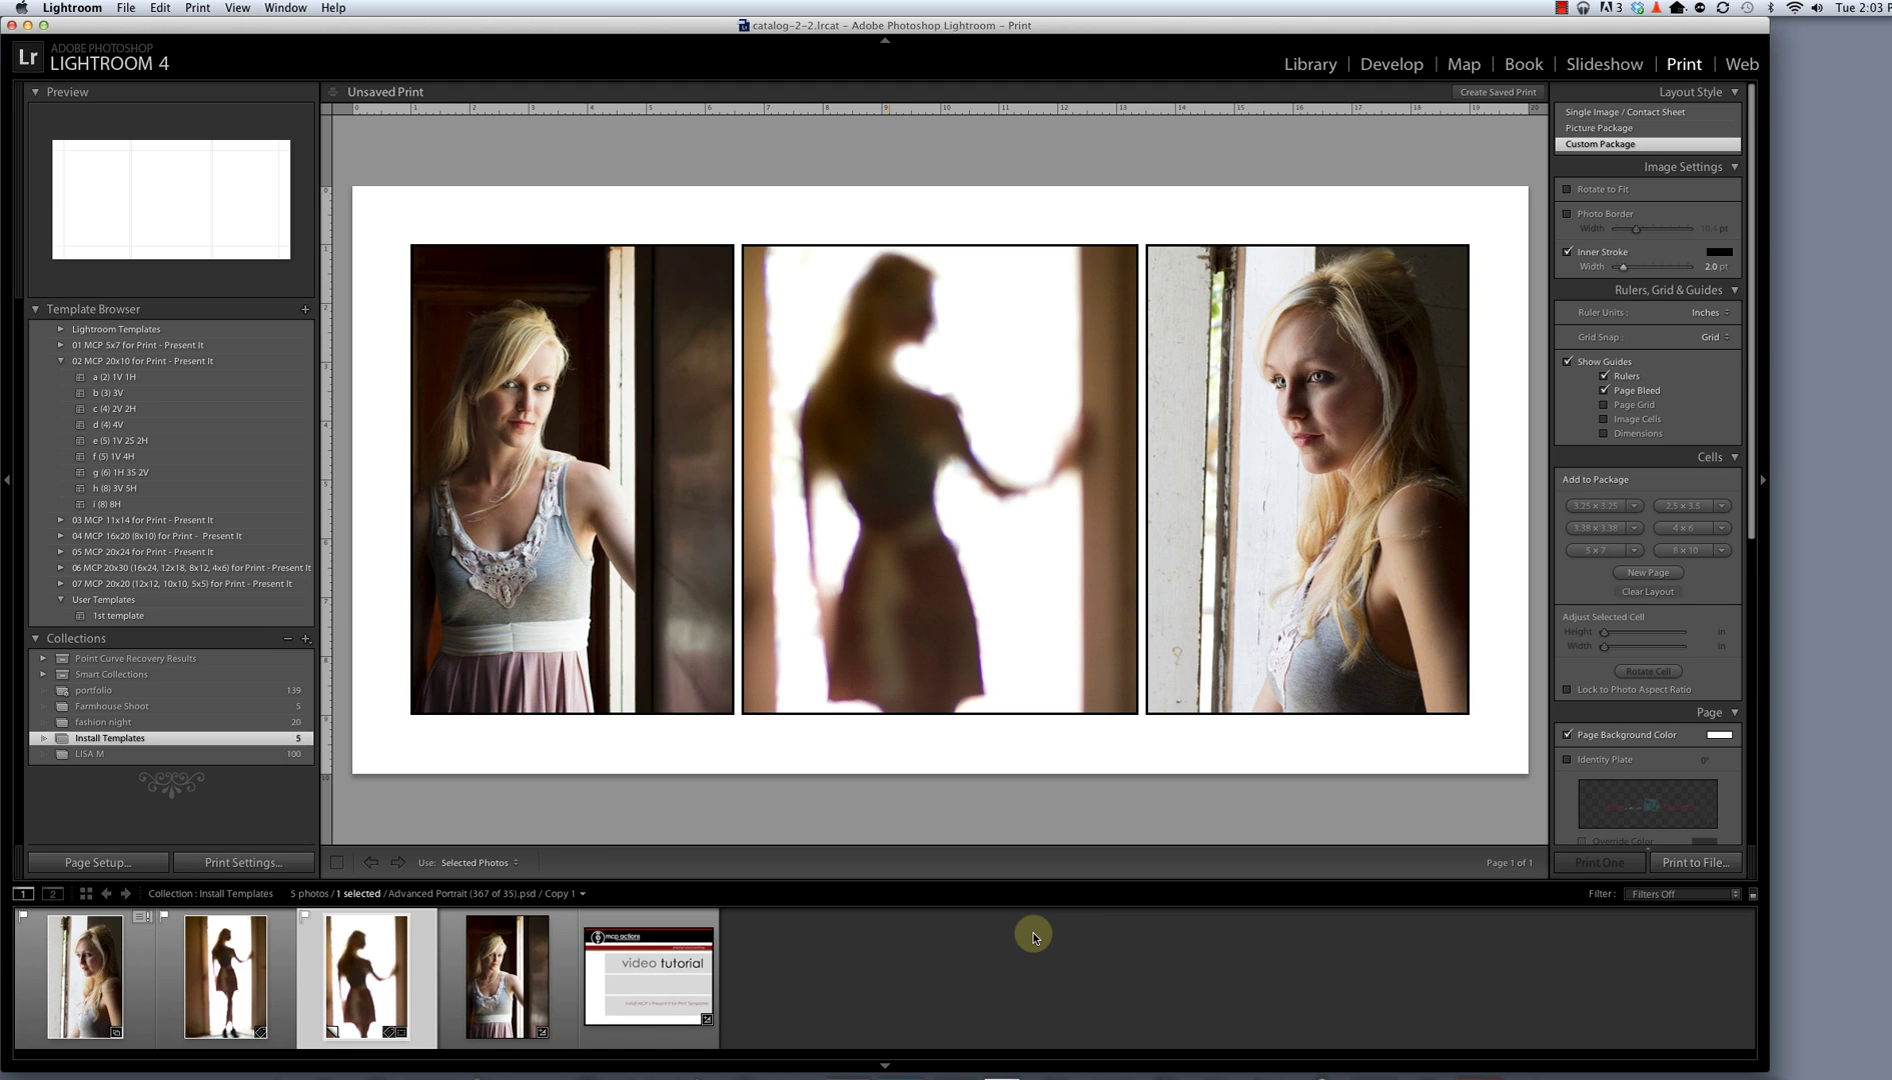
scroll(1706, 722, down, 5)
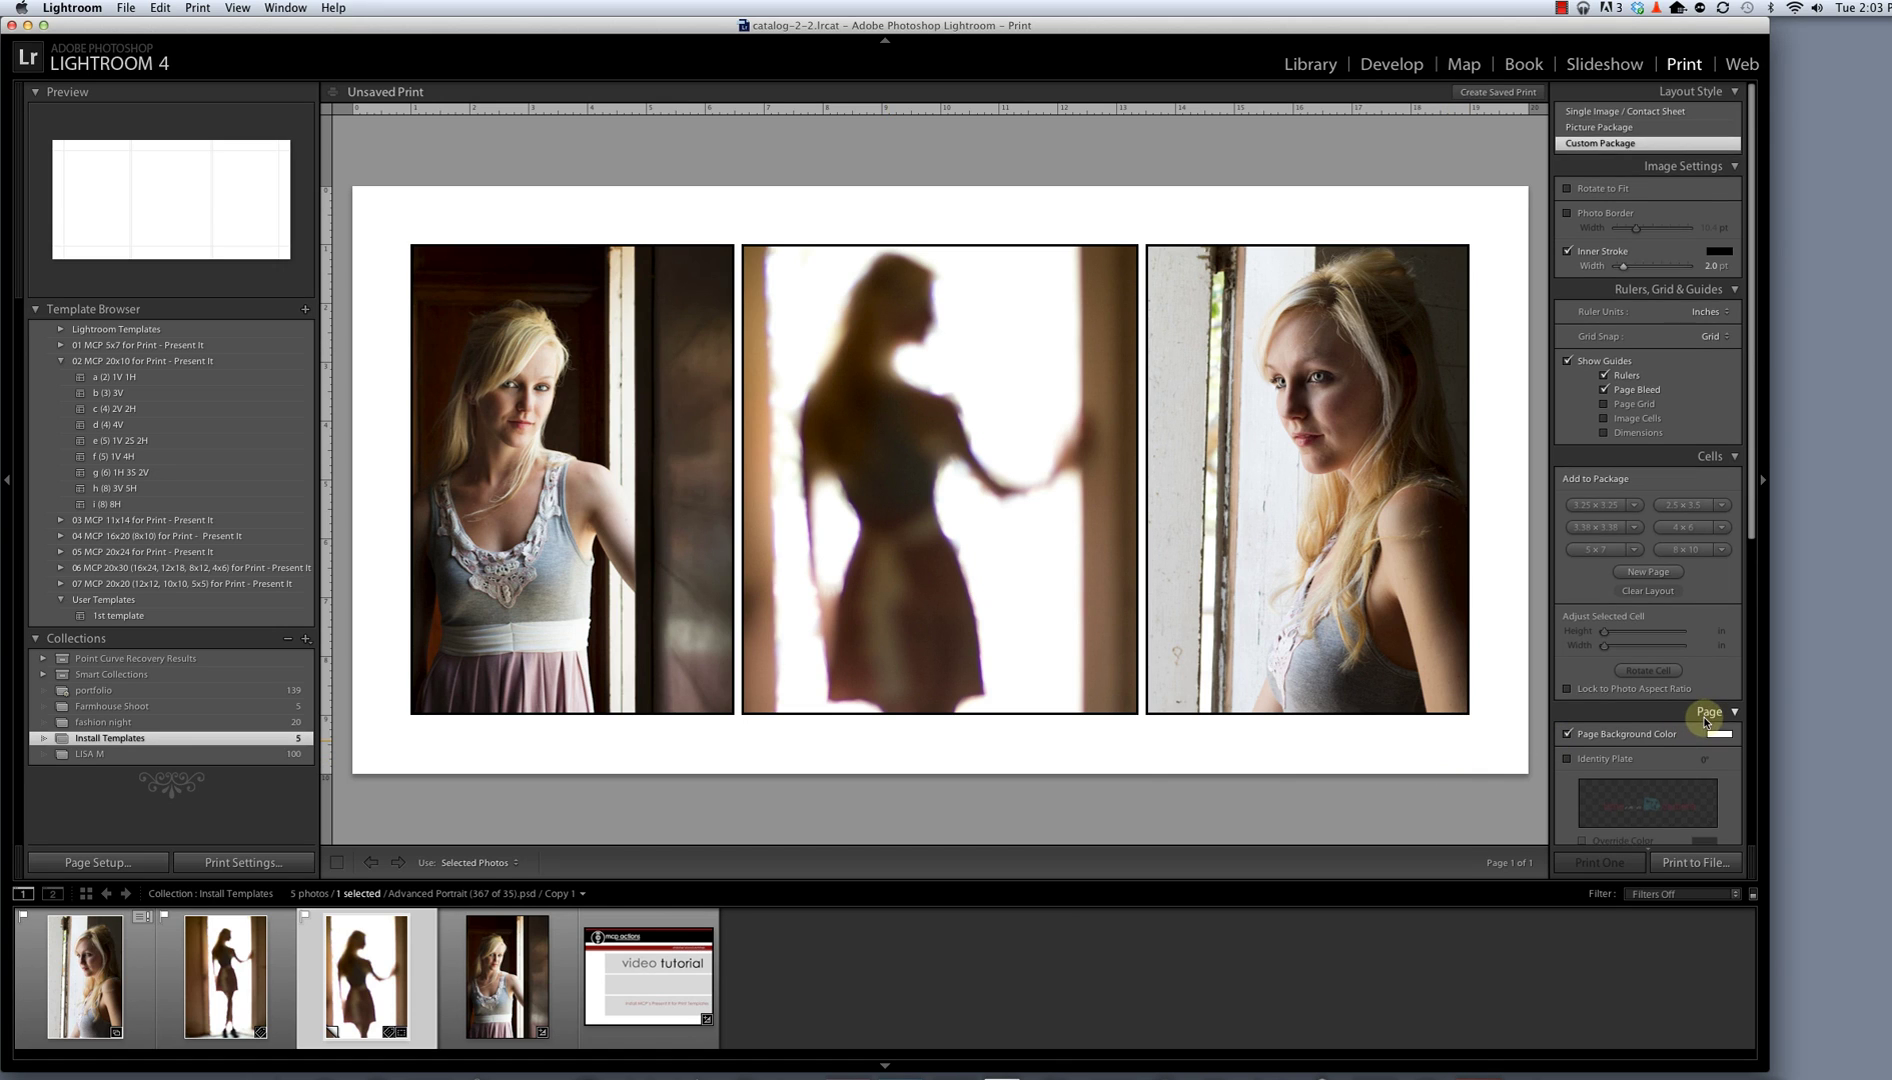
scroll(1706, 722, down, 1)
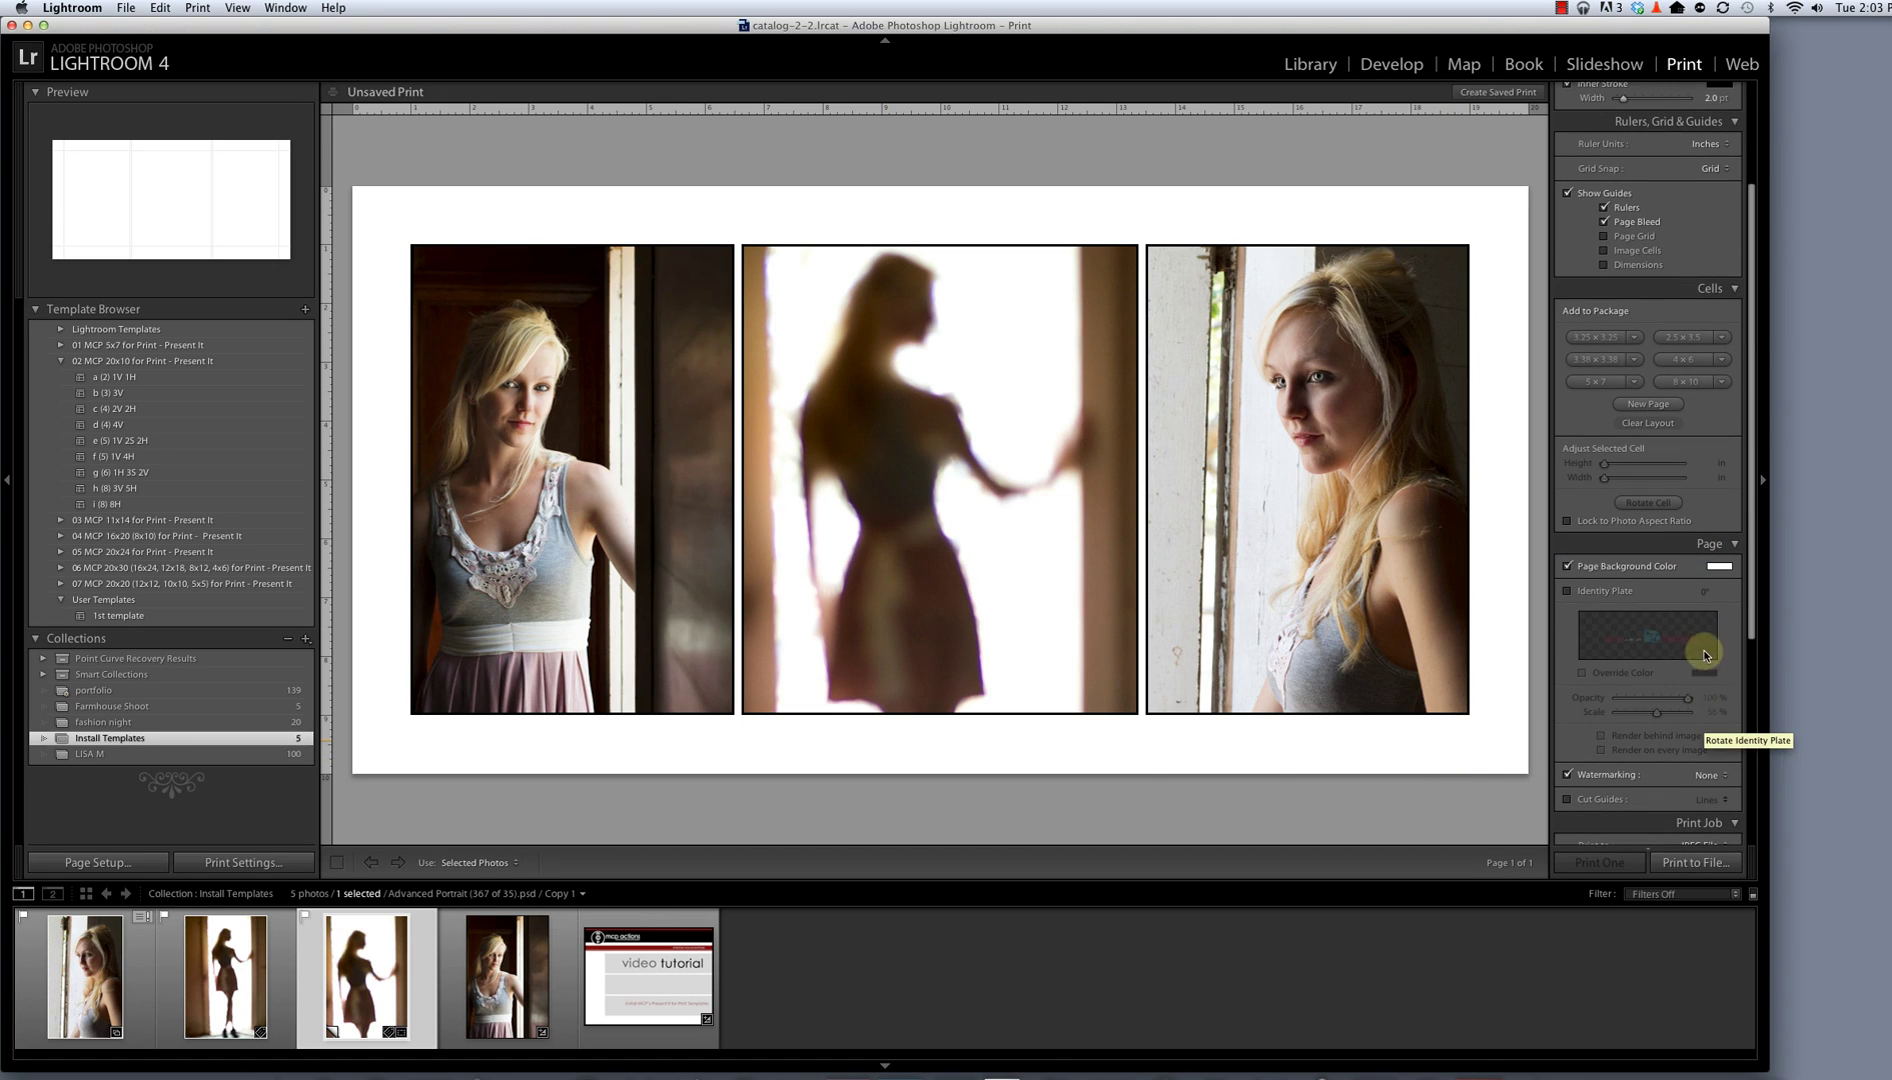
Enable Page Background Color and set it to teal, entering red value 10 (R 10, G 65, B 65).
click(1721, 569)
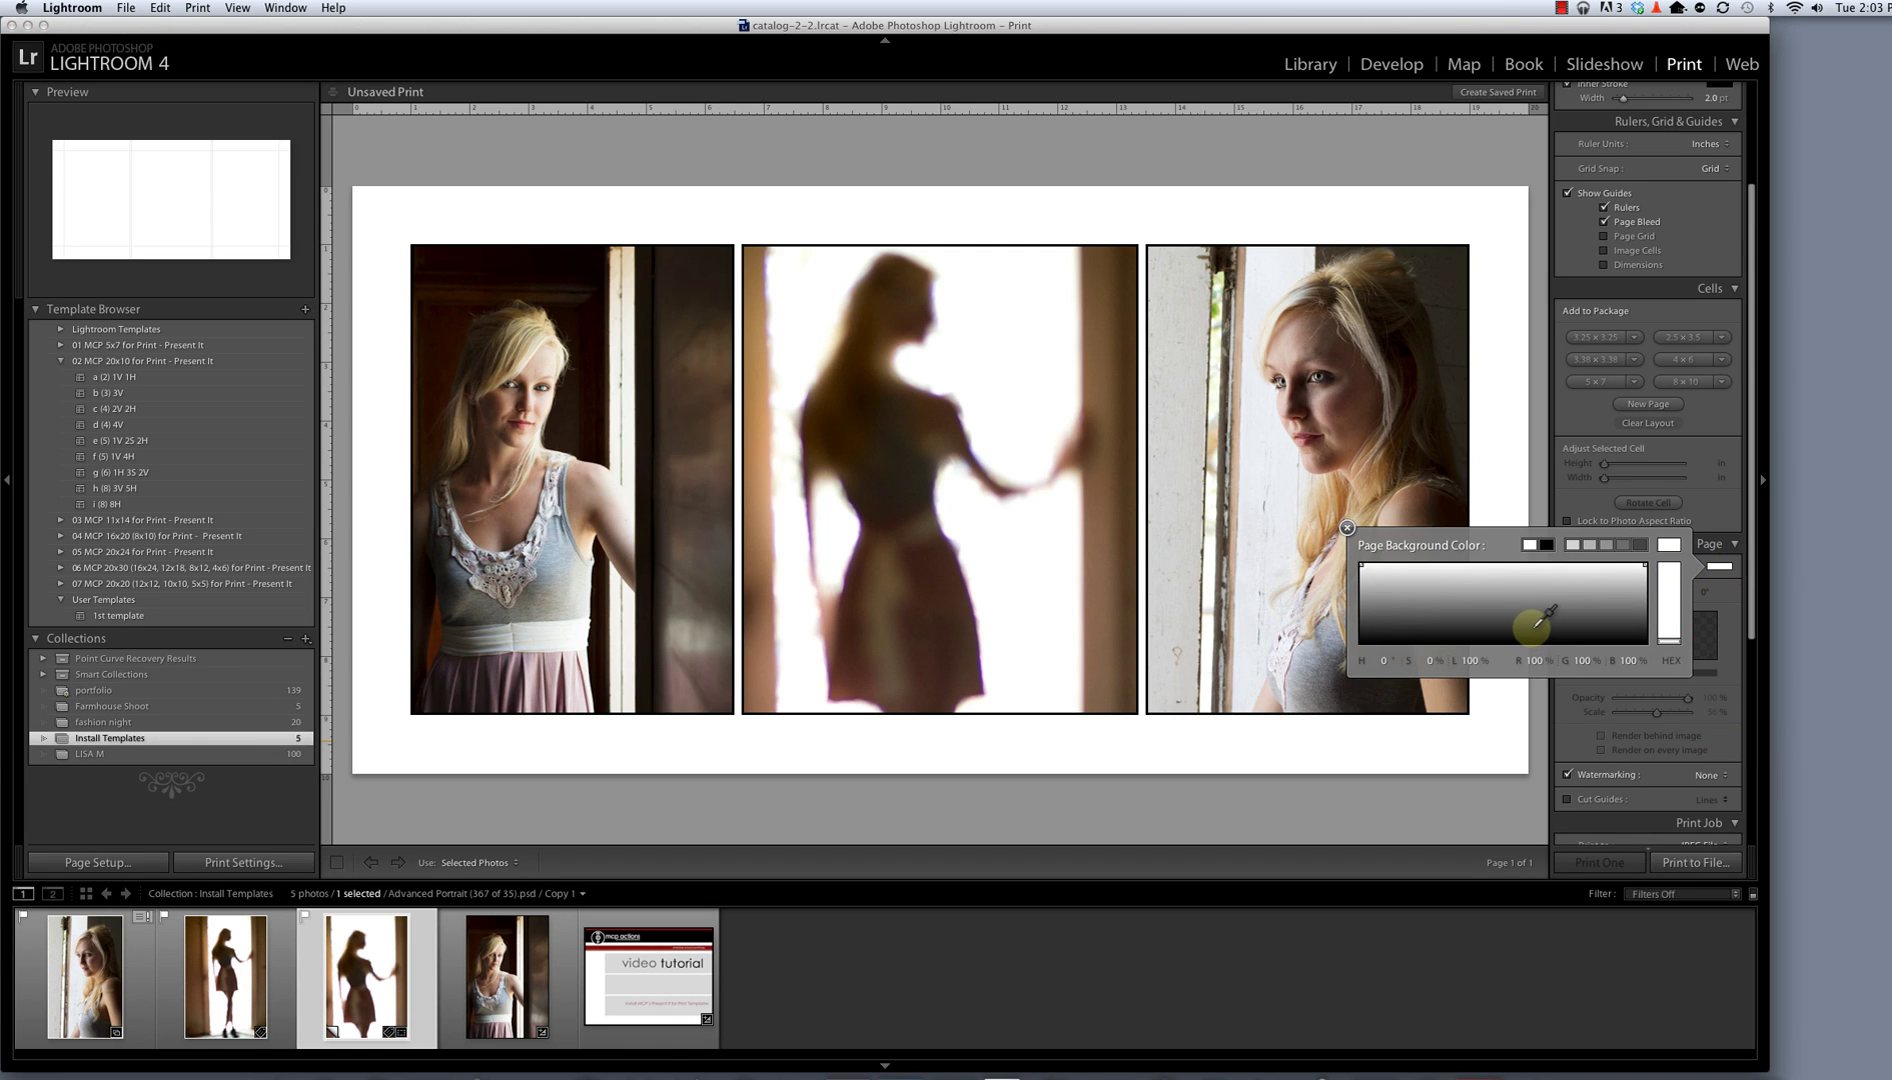
click(1547, 545)
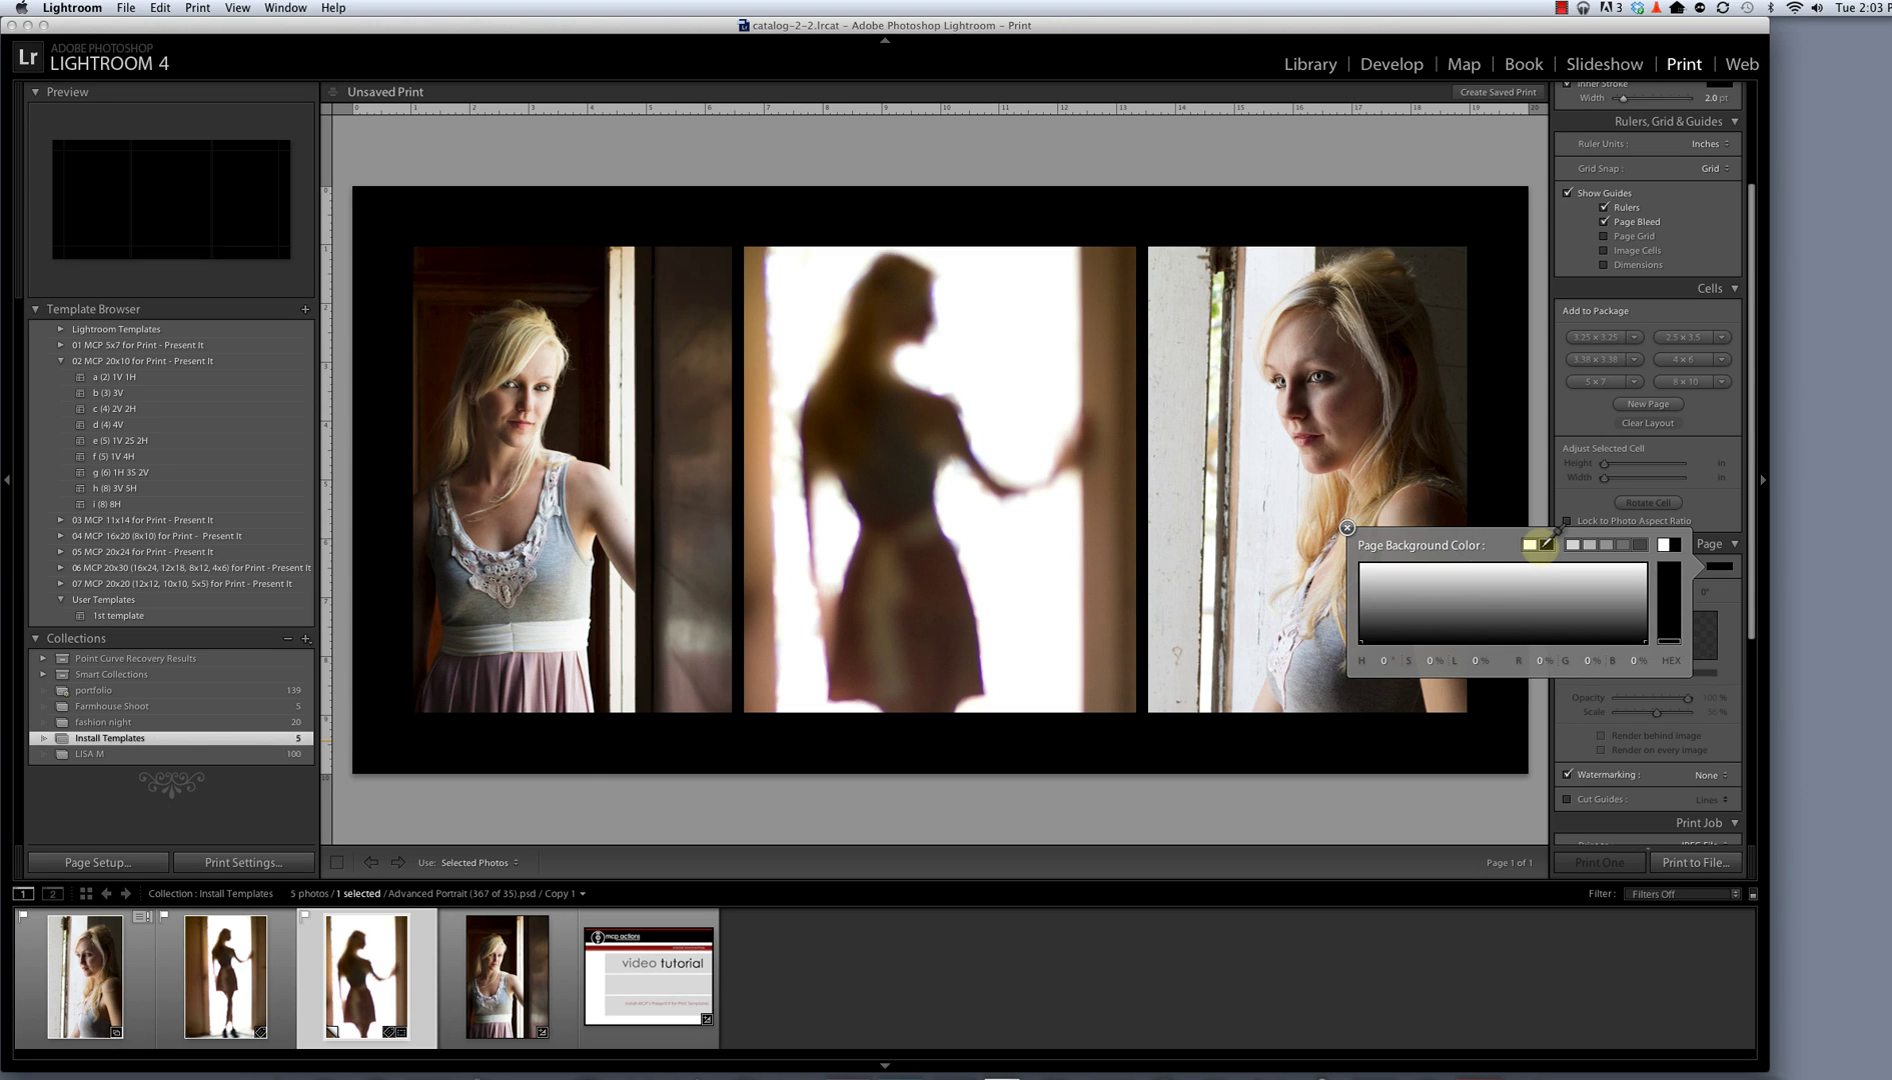
click(1530, 545)
click(1580, 546)
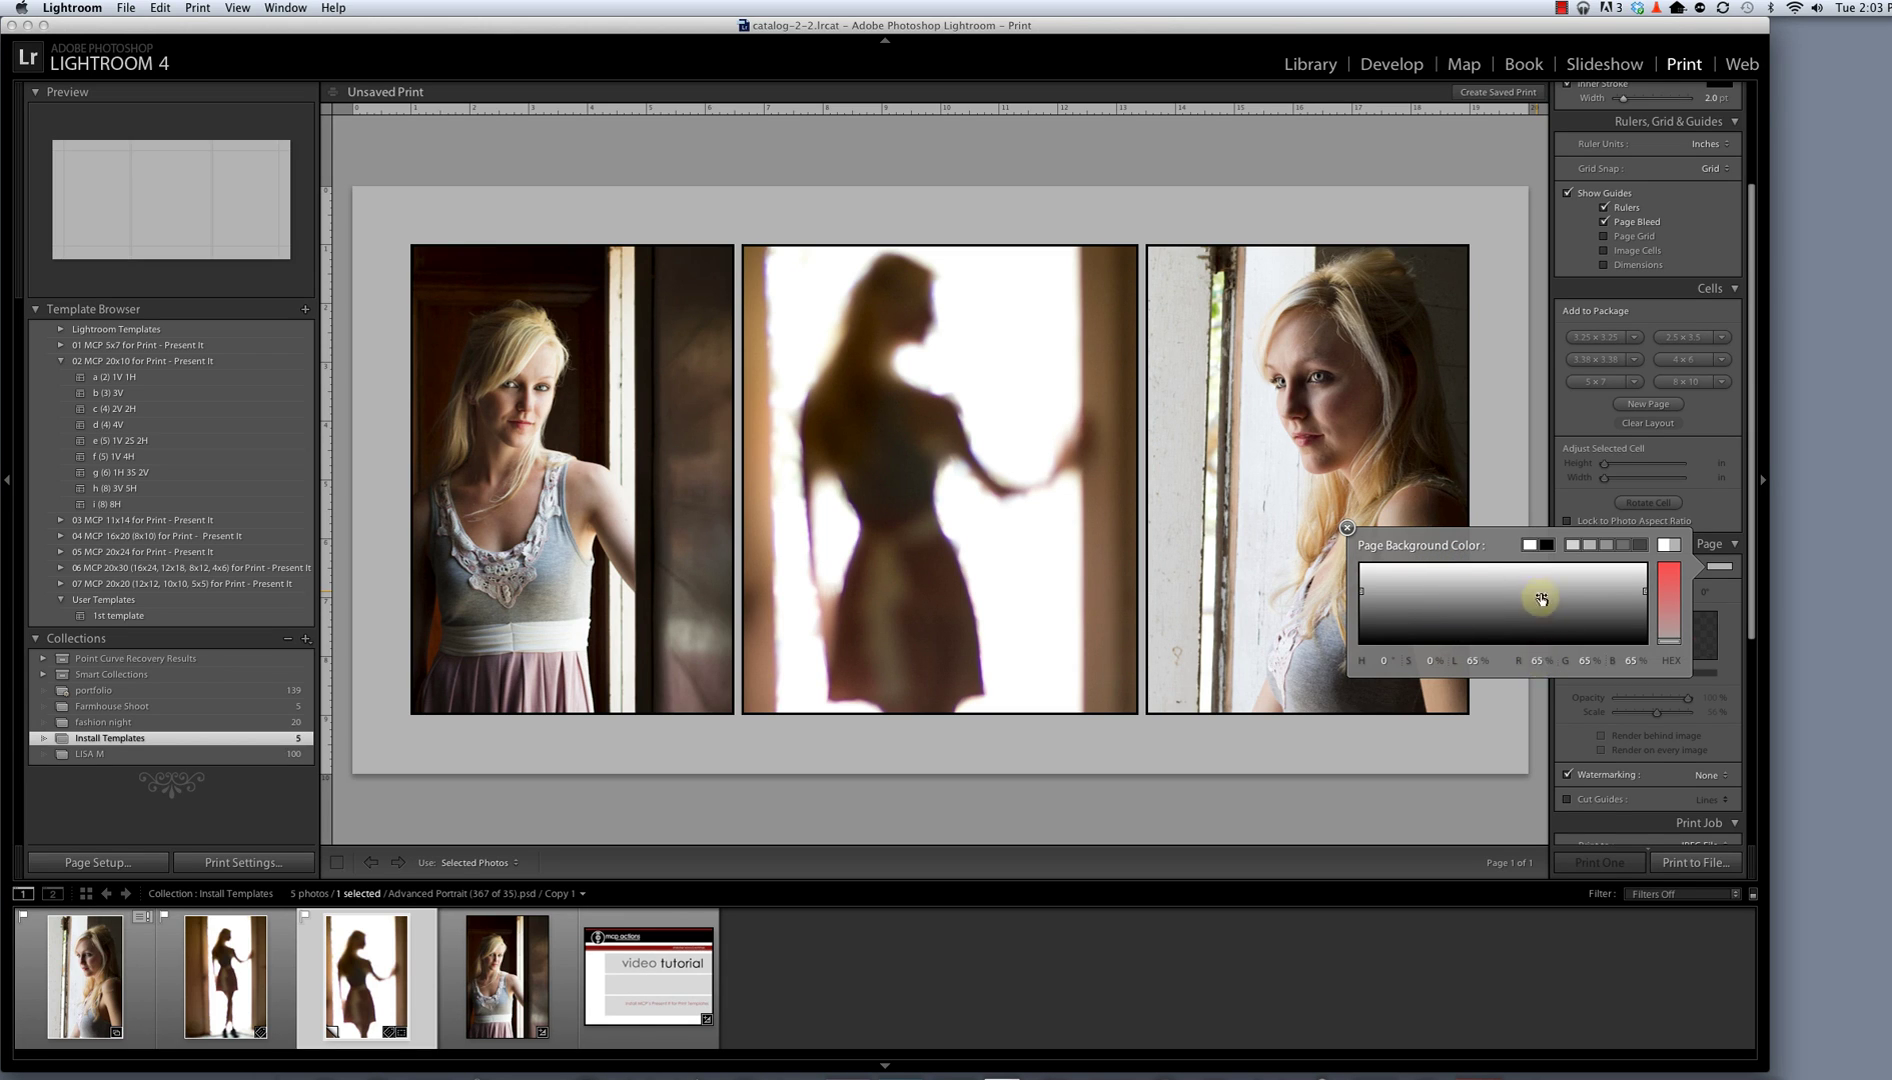
click(1536, 661)
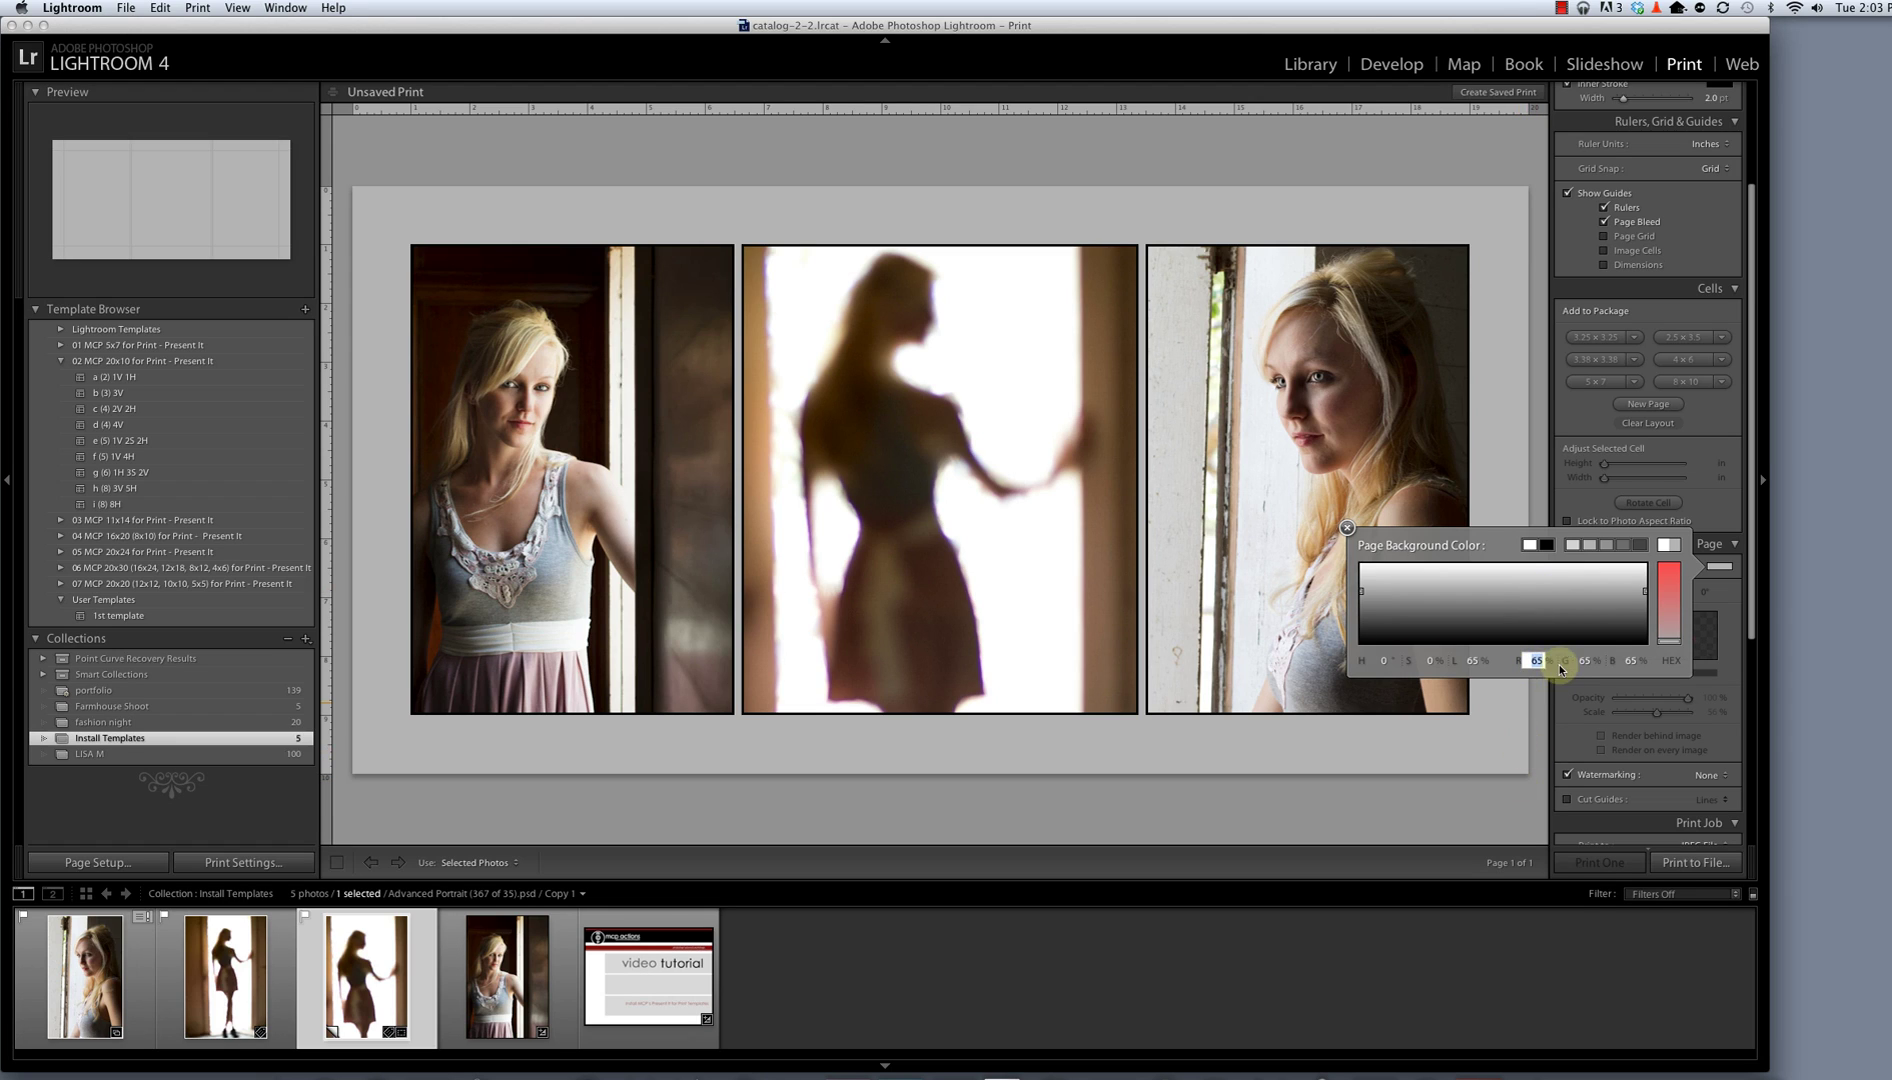
click(1540, 661)
double_click(1546, 661)
text(10)
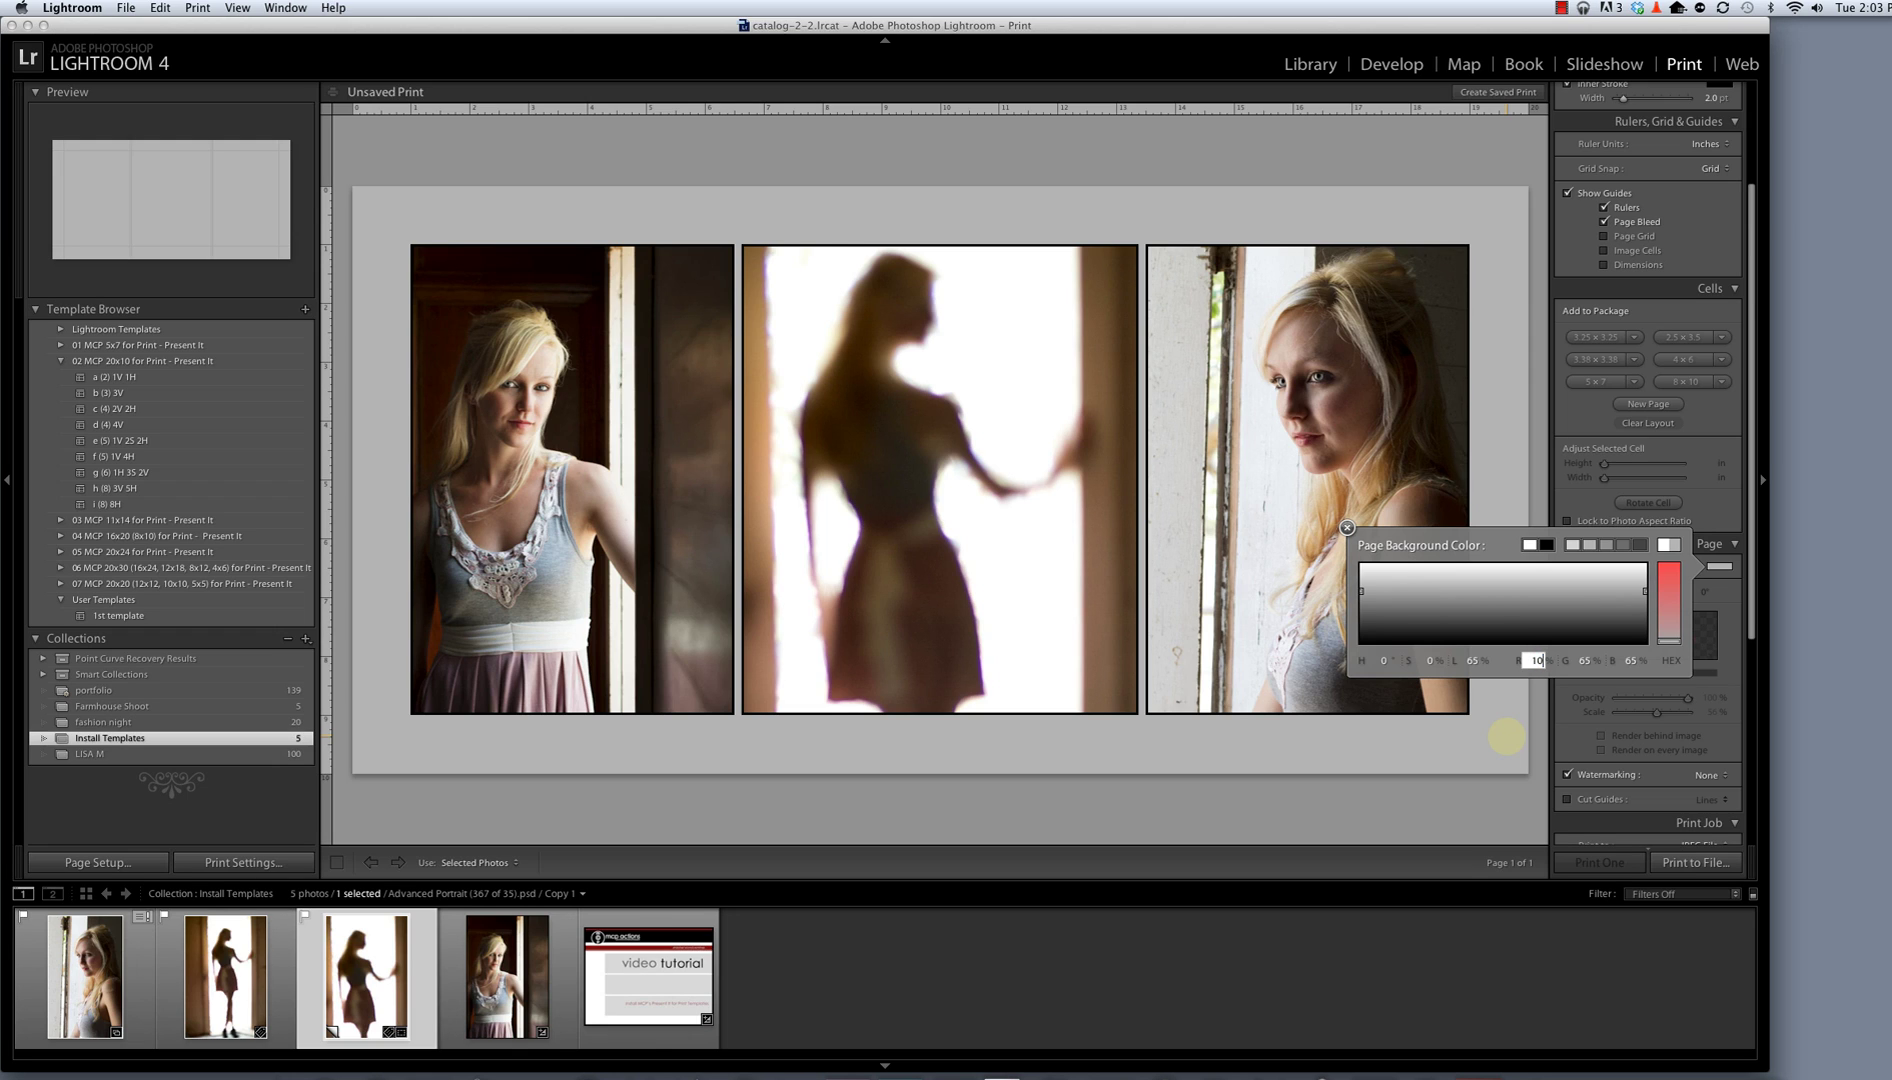
key(Tab)
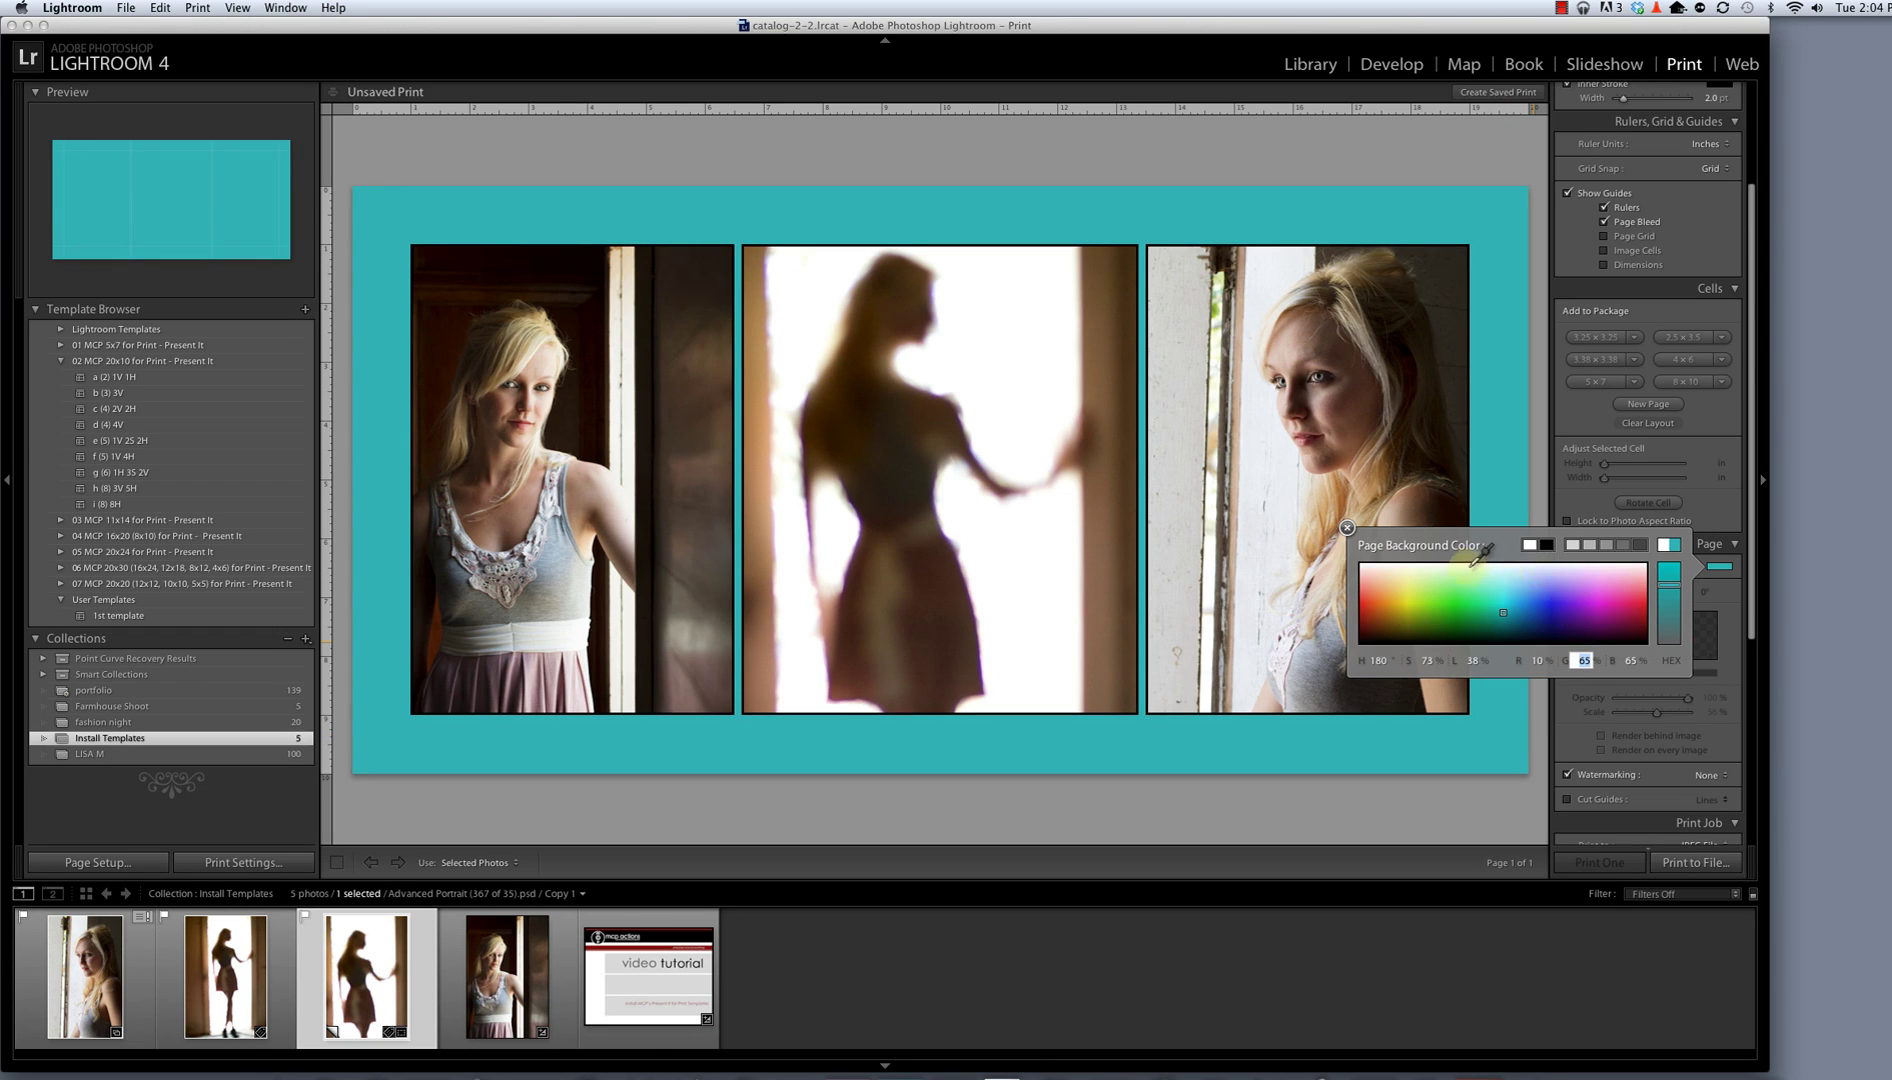
Change the page background to a dusty mauve (R 40, G 27, B 29) sampled from the photos.
drag(1625, 585, 1511, 622)
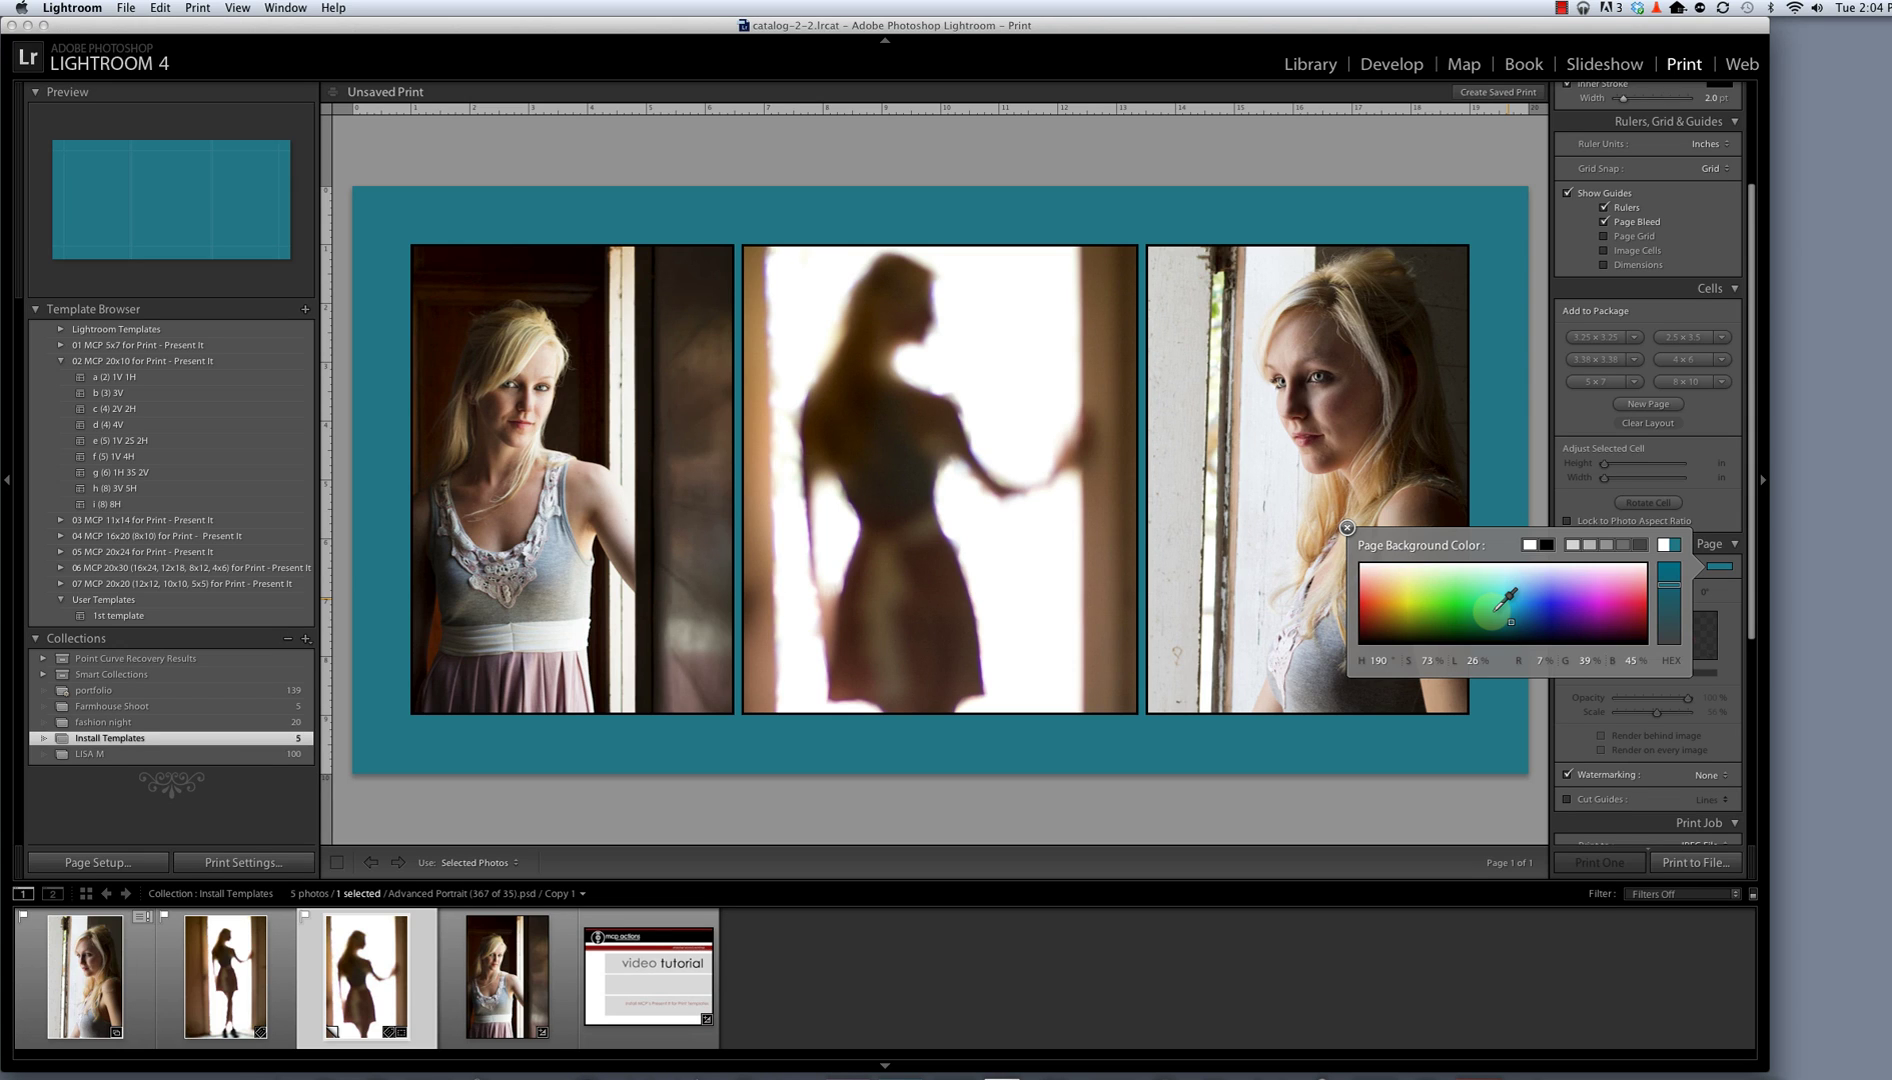
click(1493, 607)
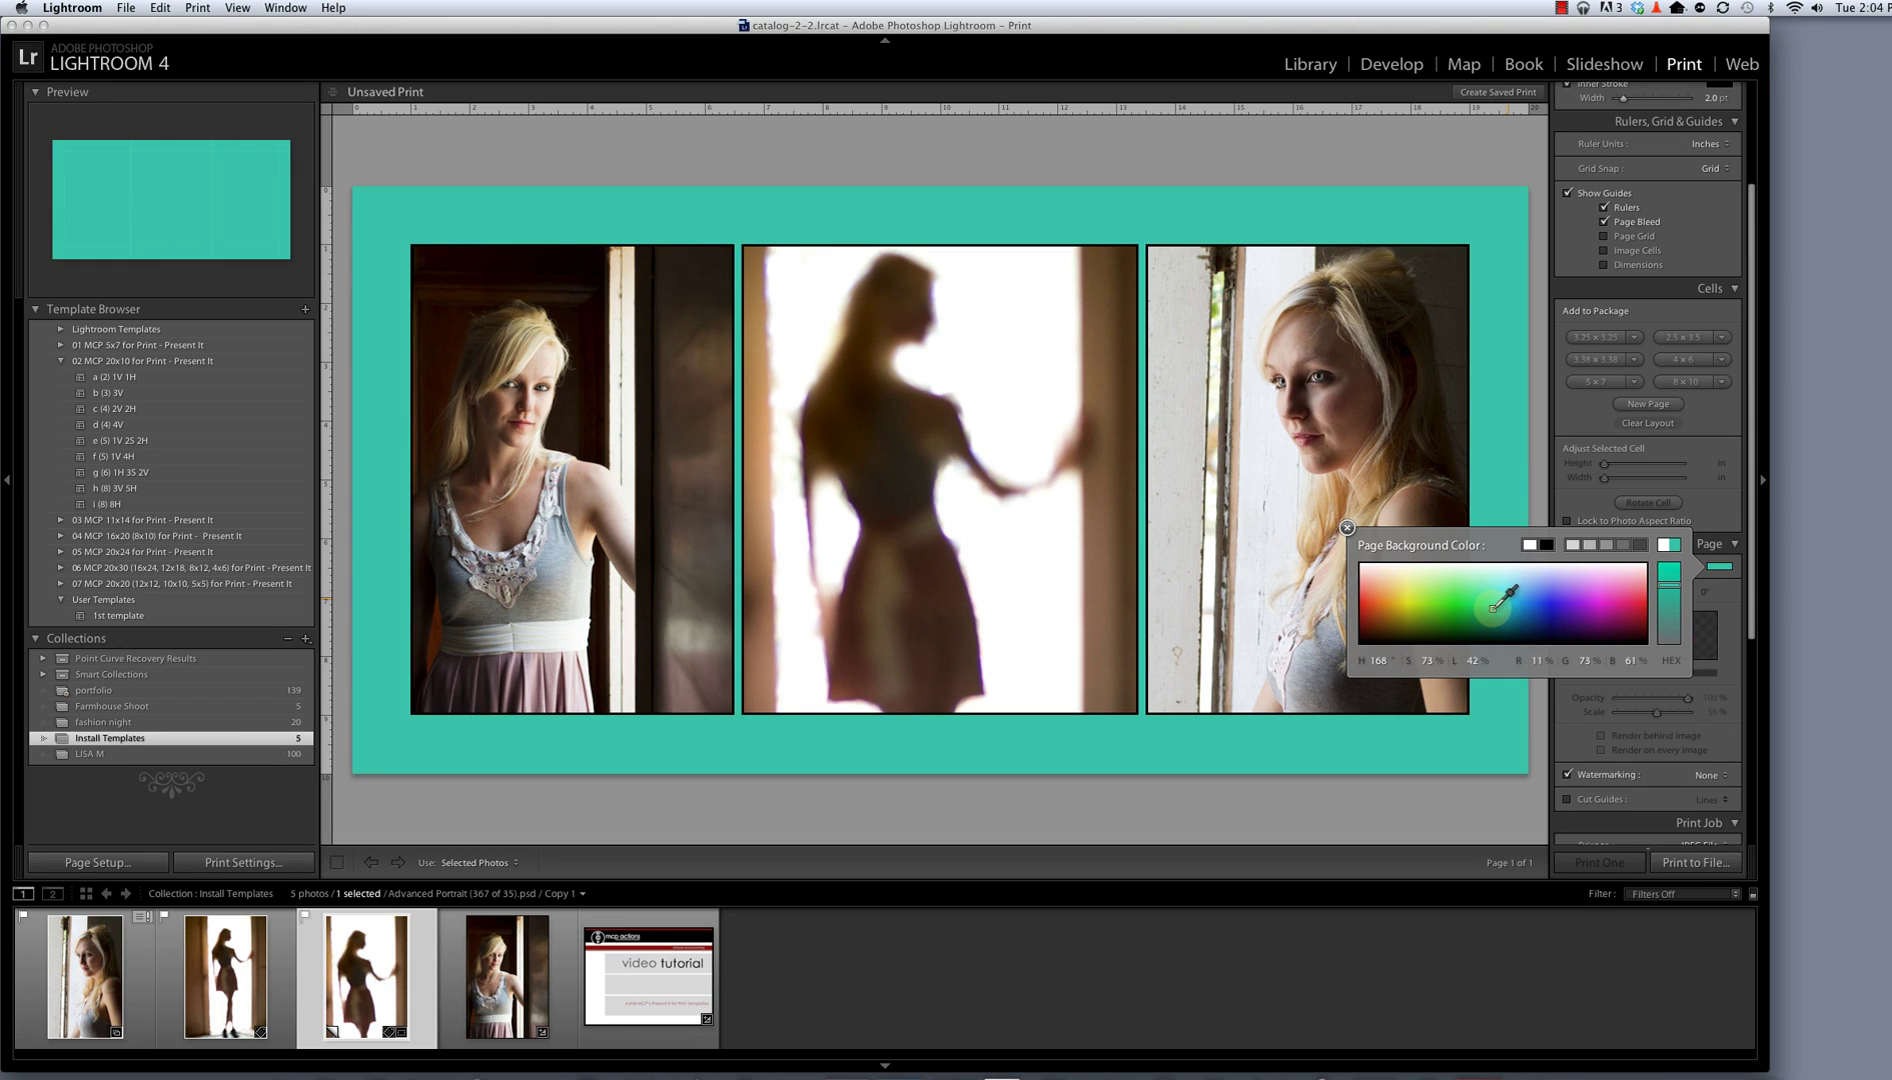
drag(1493, 607, 575, 658)
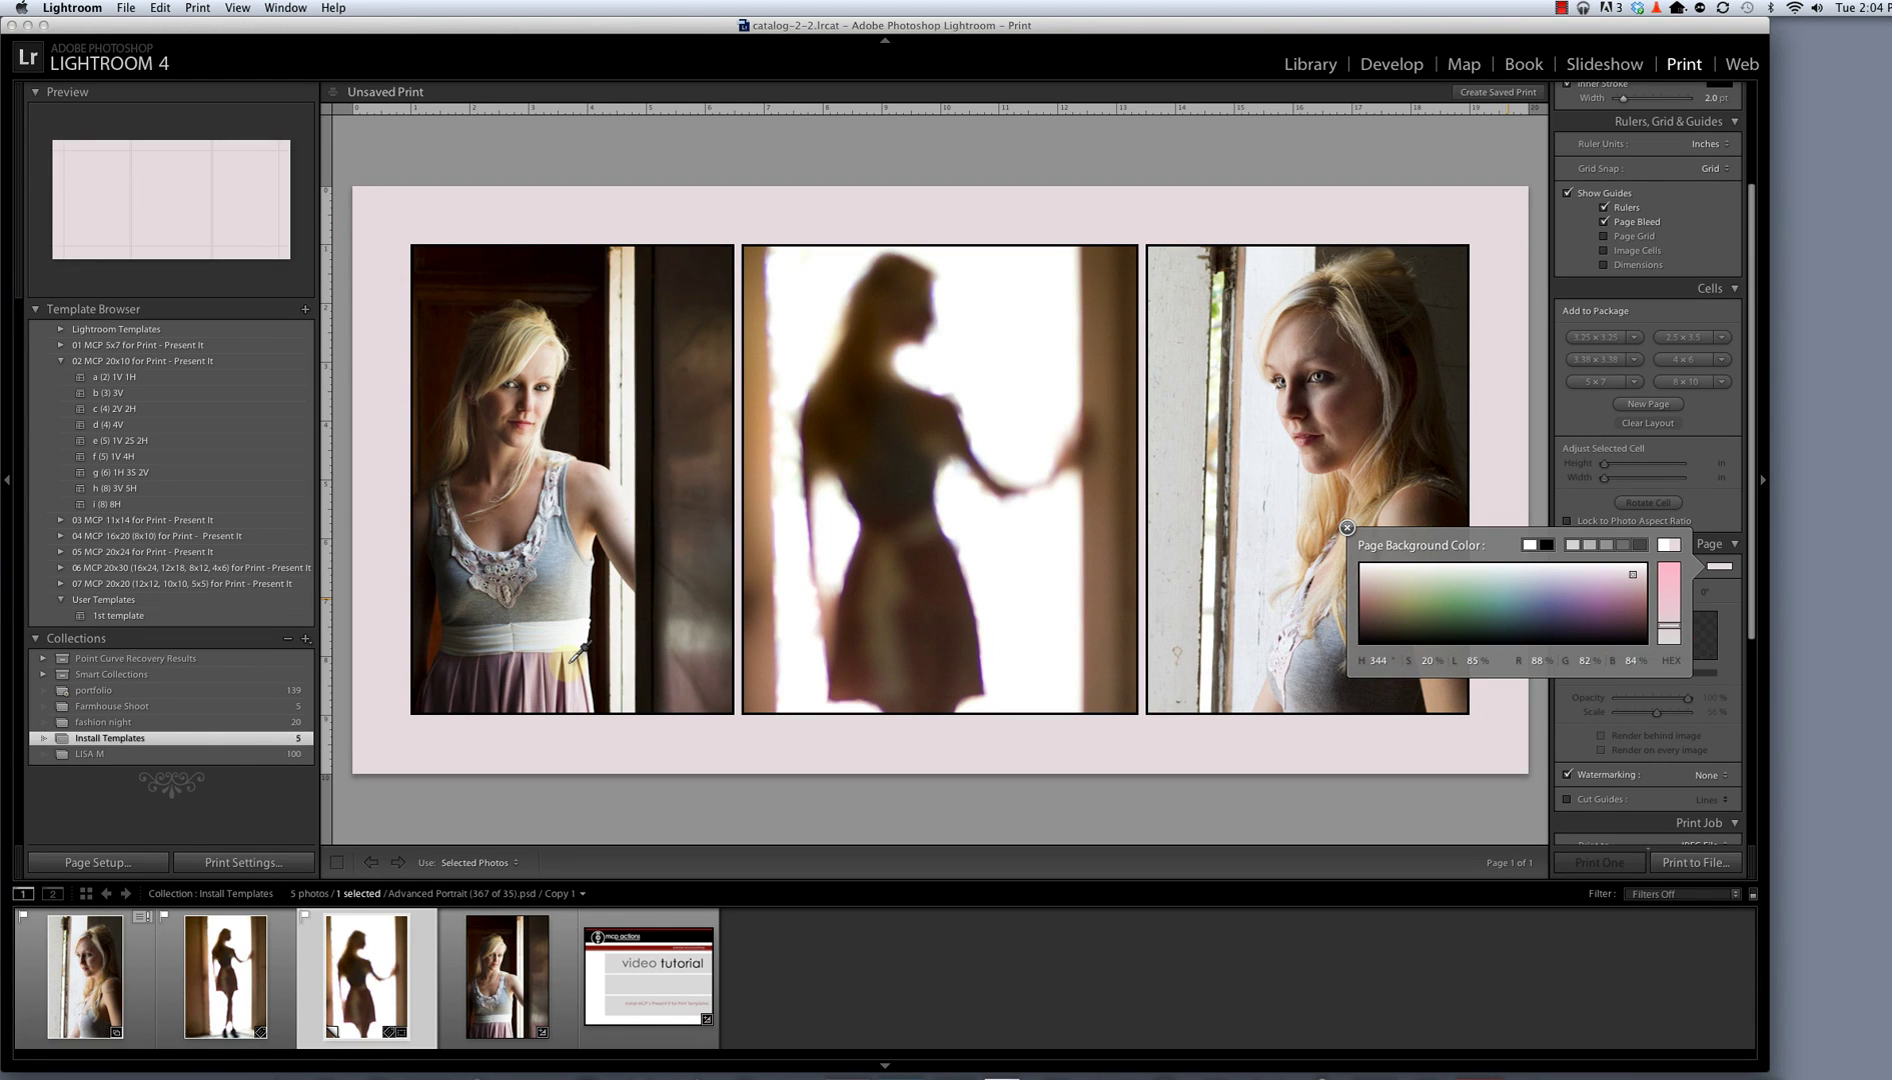
mouse_move(578, 655)
mouse_down()
mouse_move(887, 540)
mouse_move(1309, 245)
mouse_move(1191, 296)
mouse_move(1105, 460)
mouse_move(690, 520)
mouse_move(552, 668)
mouse_up()
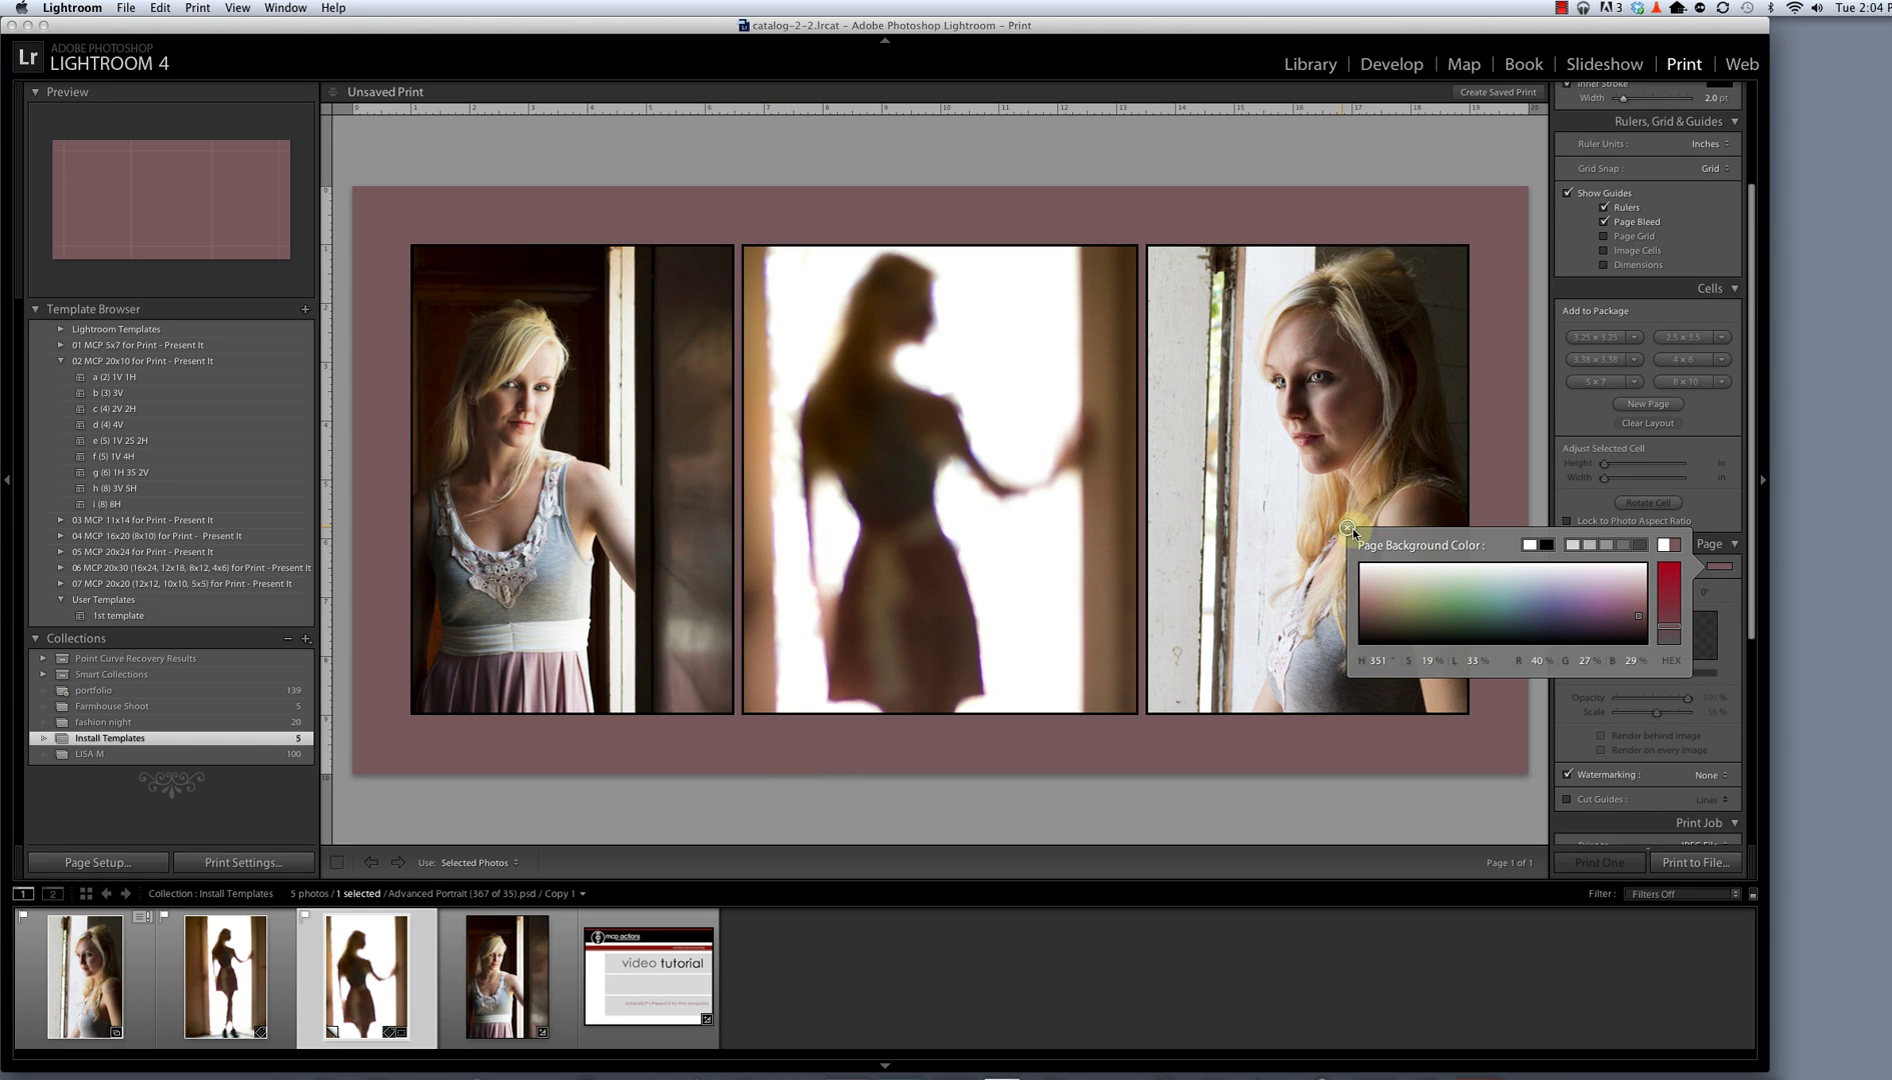
click(1347, 527)
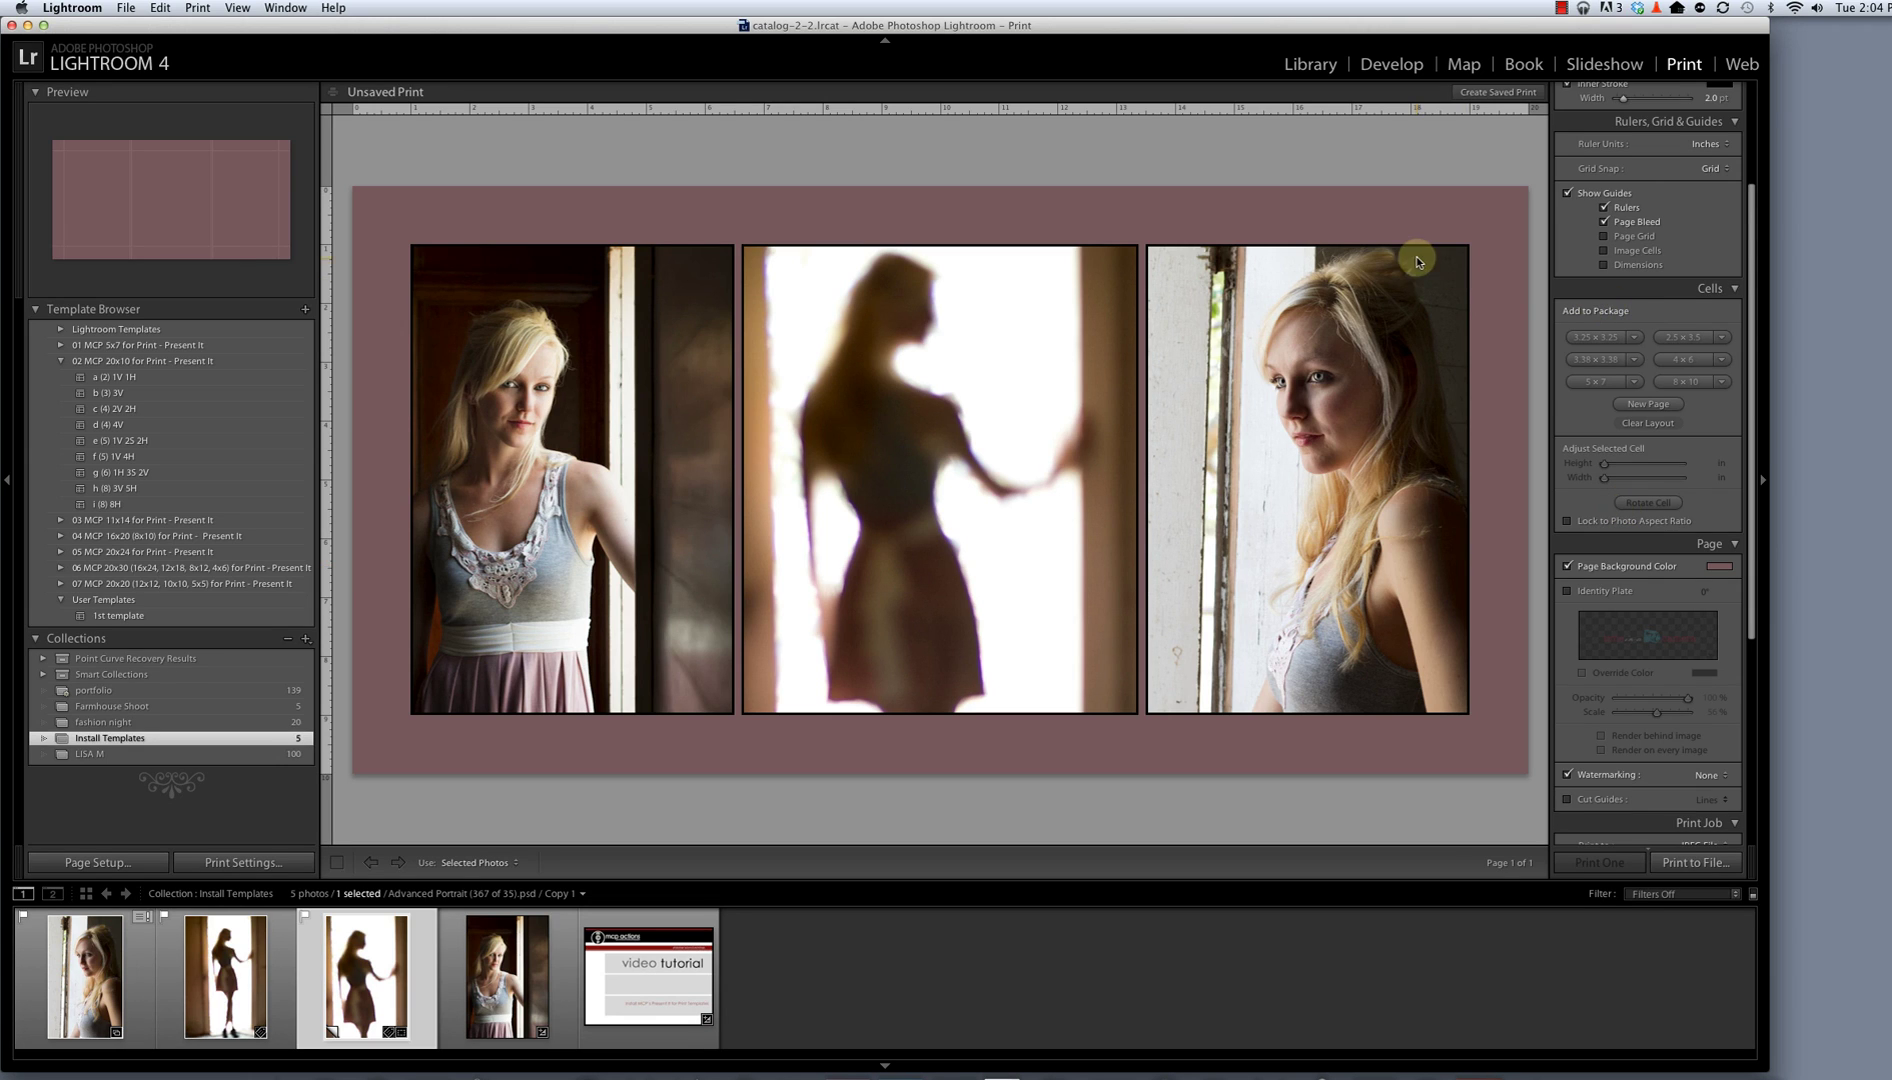
Switch the photos' Inner Stroke colour to white and widen the stroke.
scroll(1677, 384, up, 5)
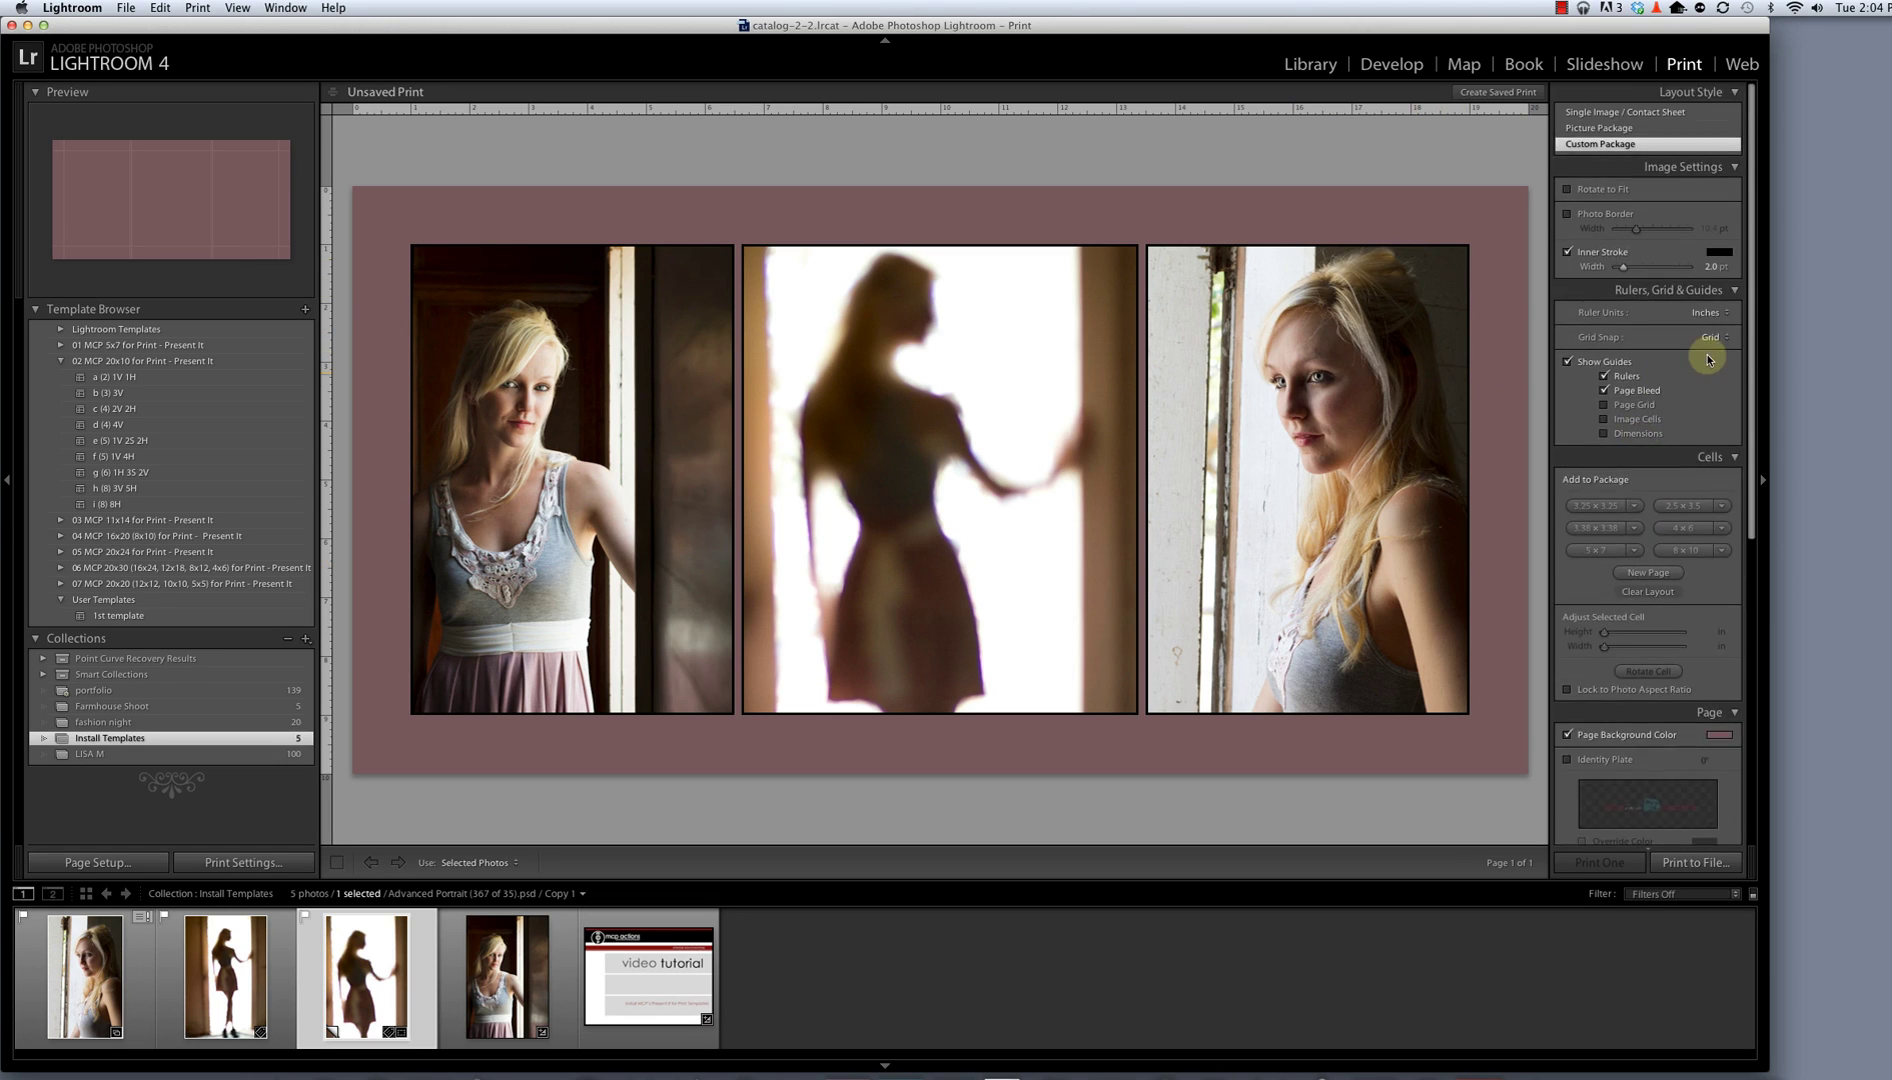
click(1567, 253)
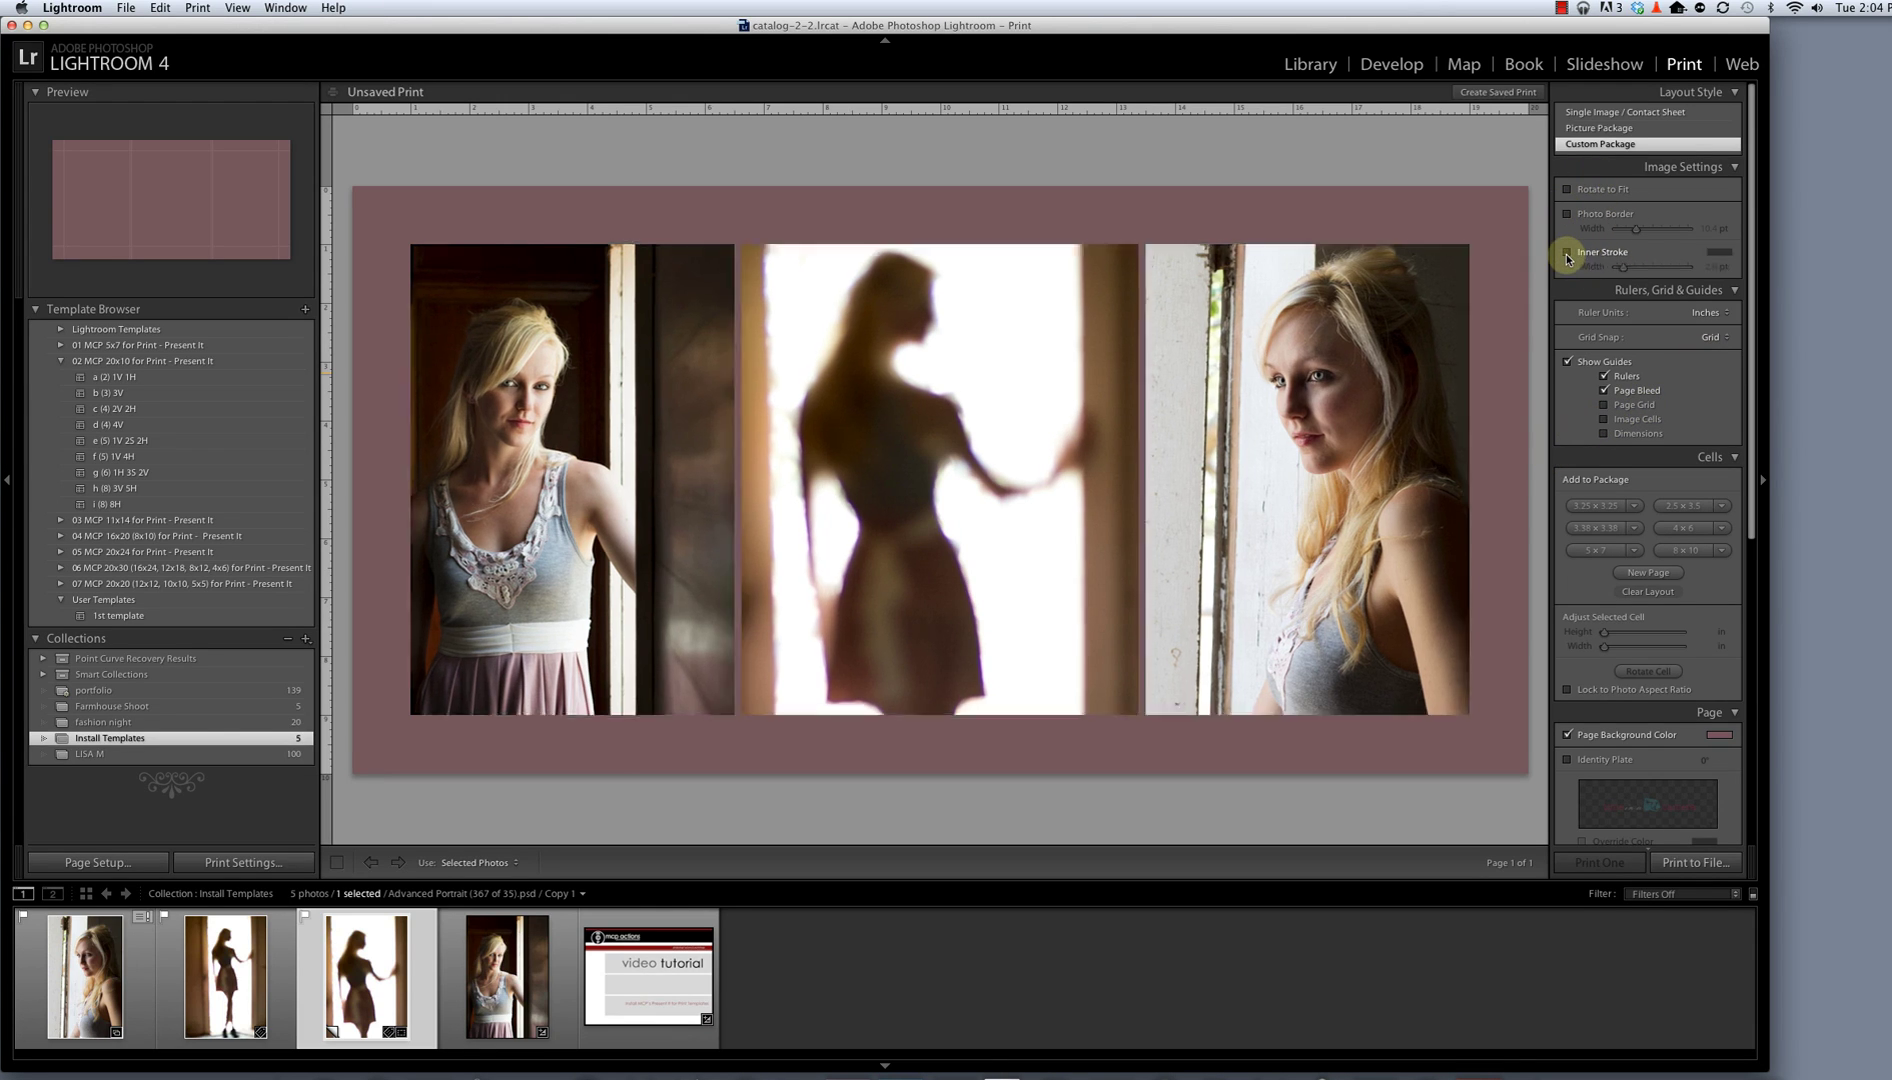
click(1567, 253)
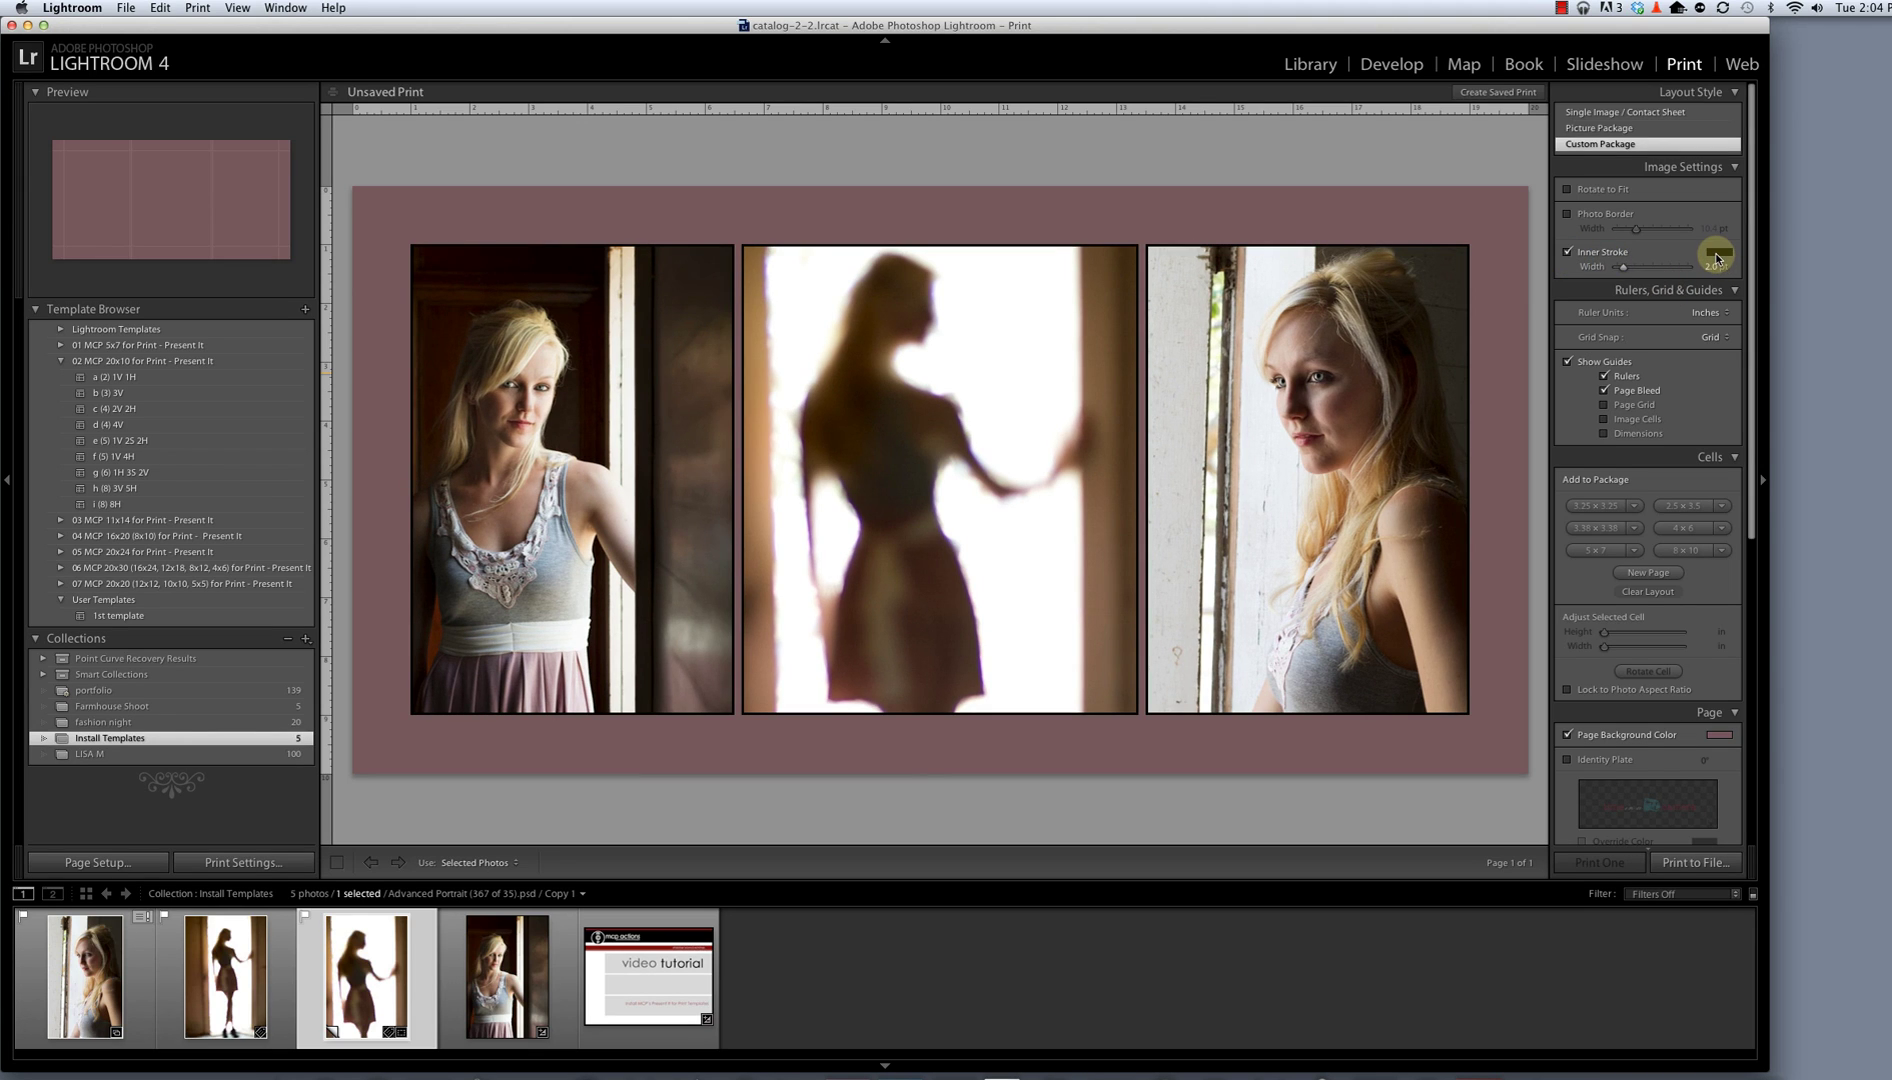
click(1717, 258)
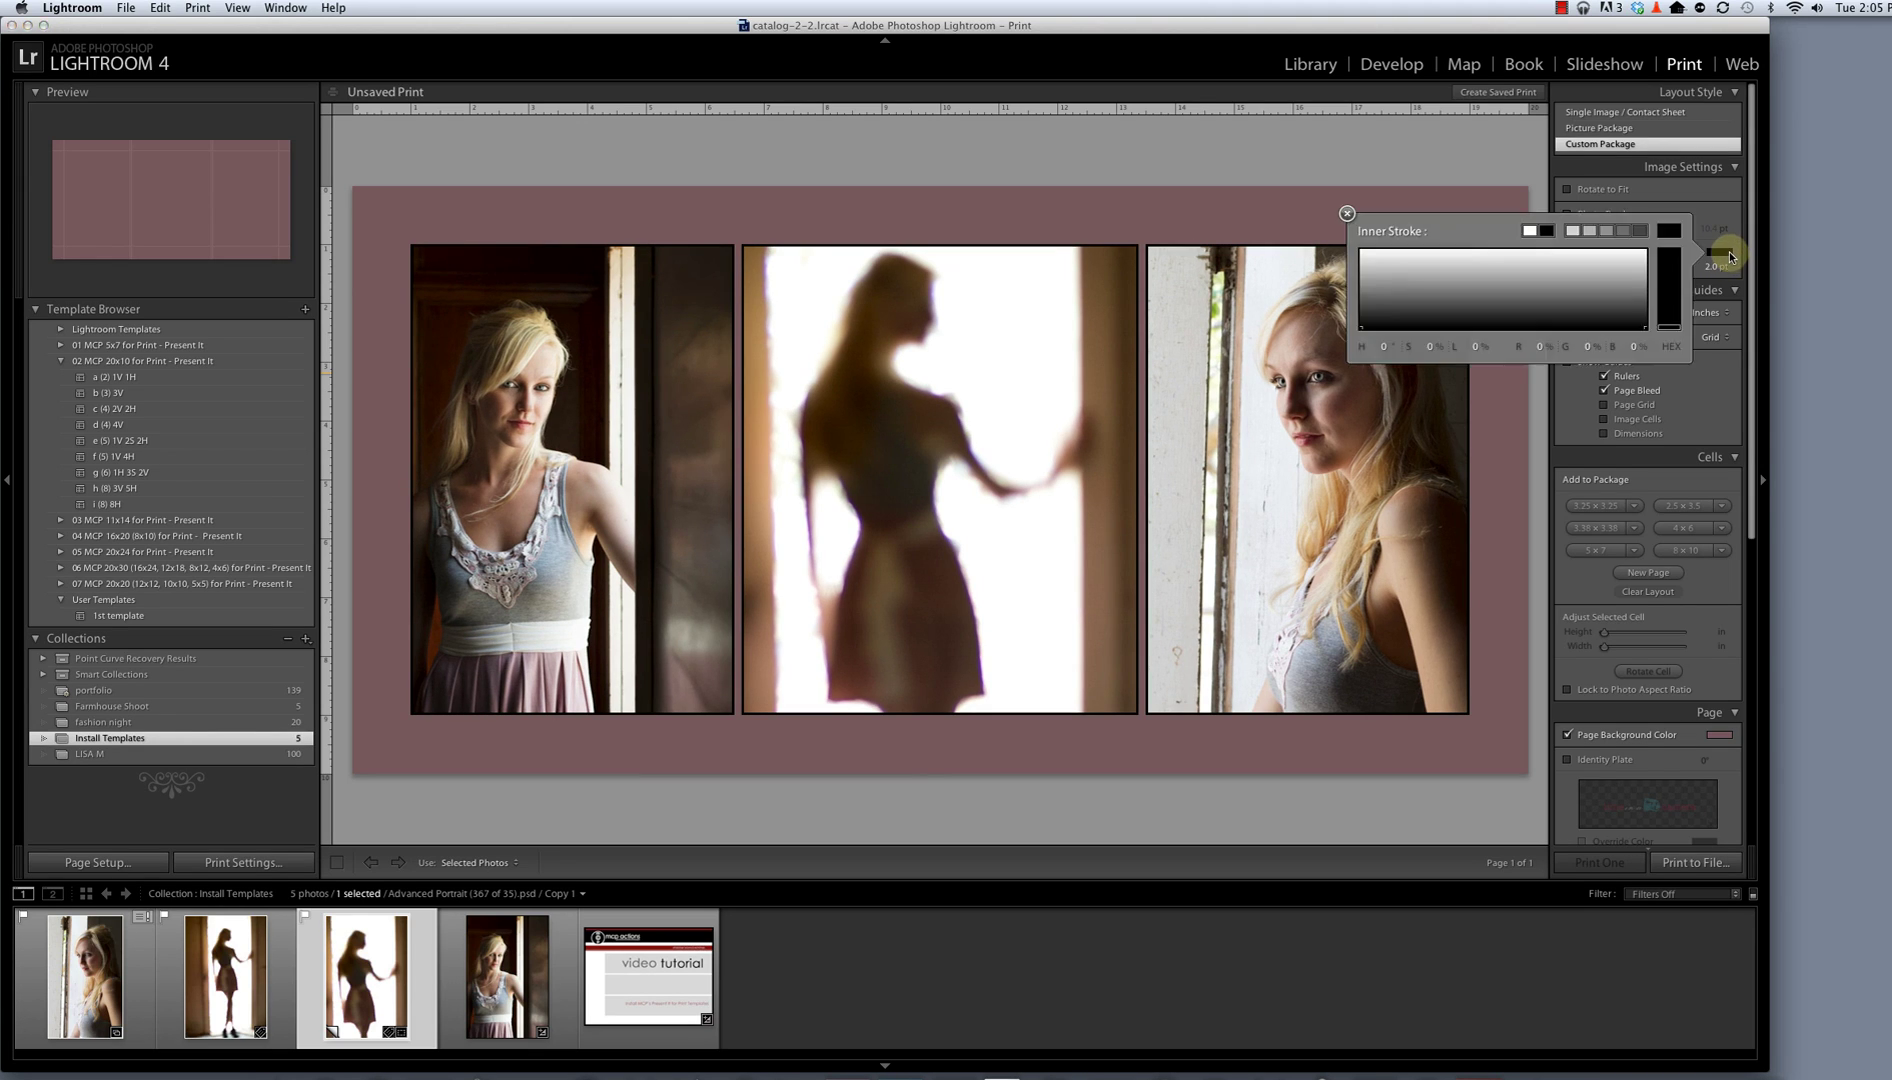
click(1531, 232)
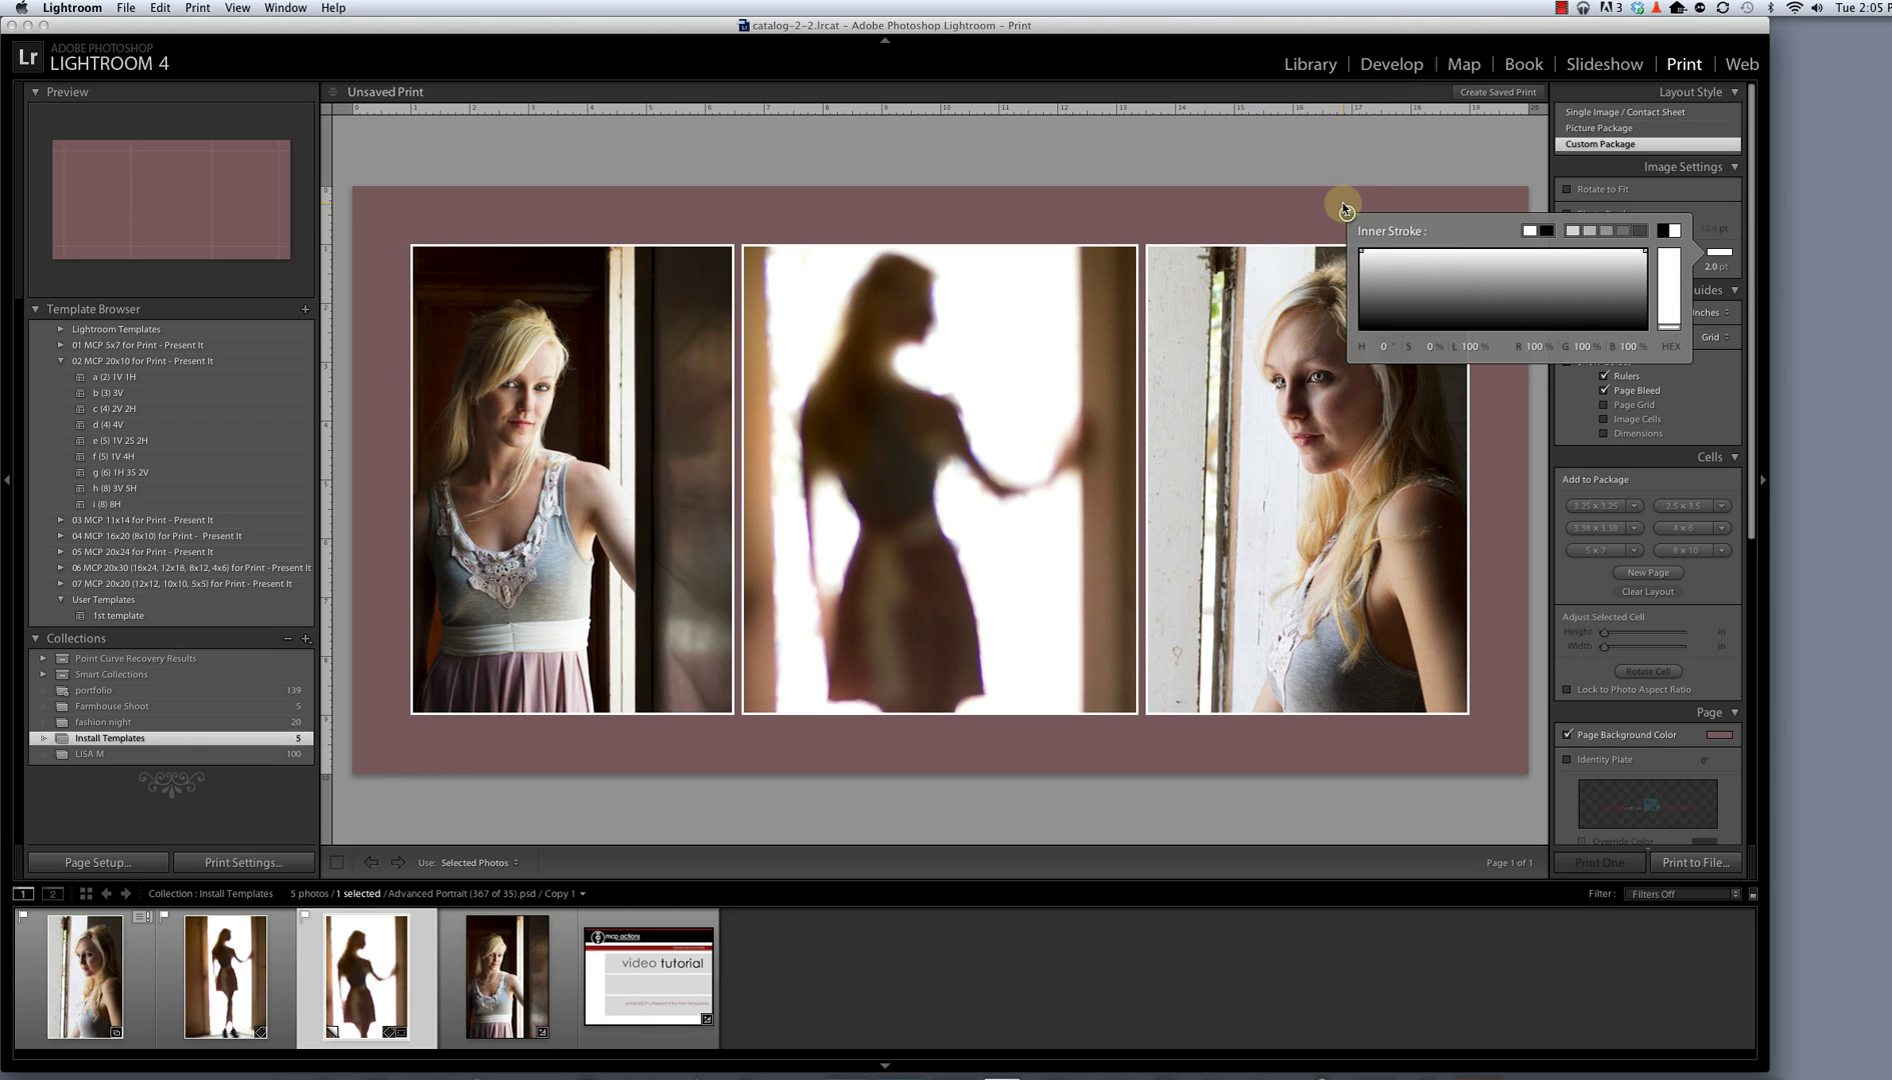
click(1346, 213)
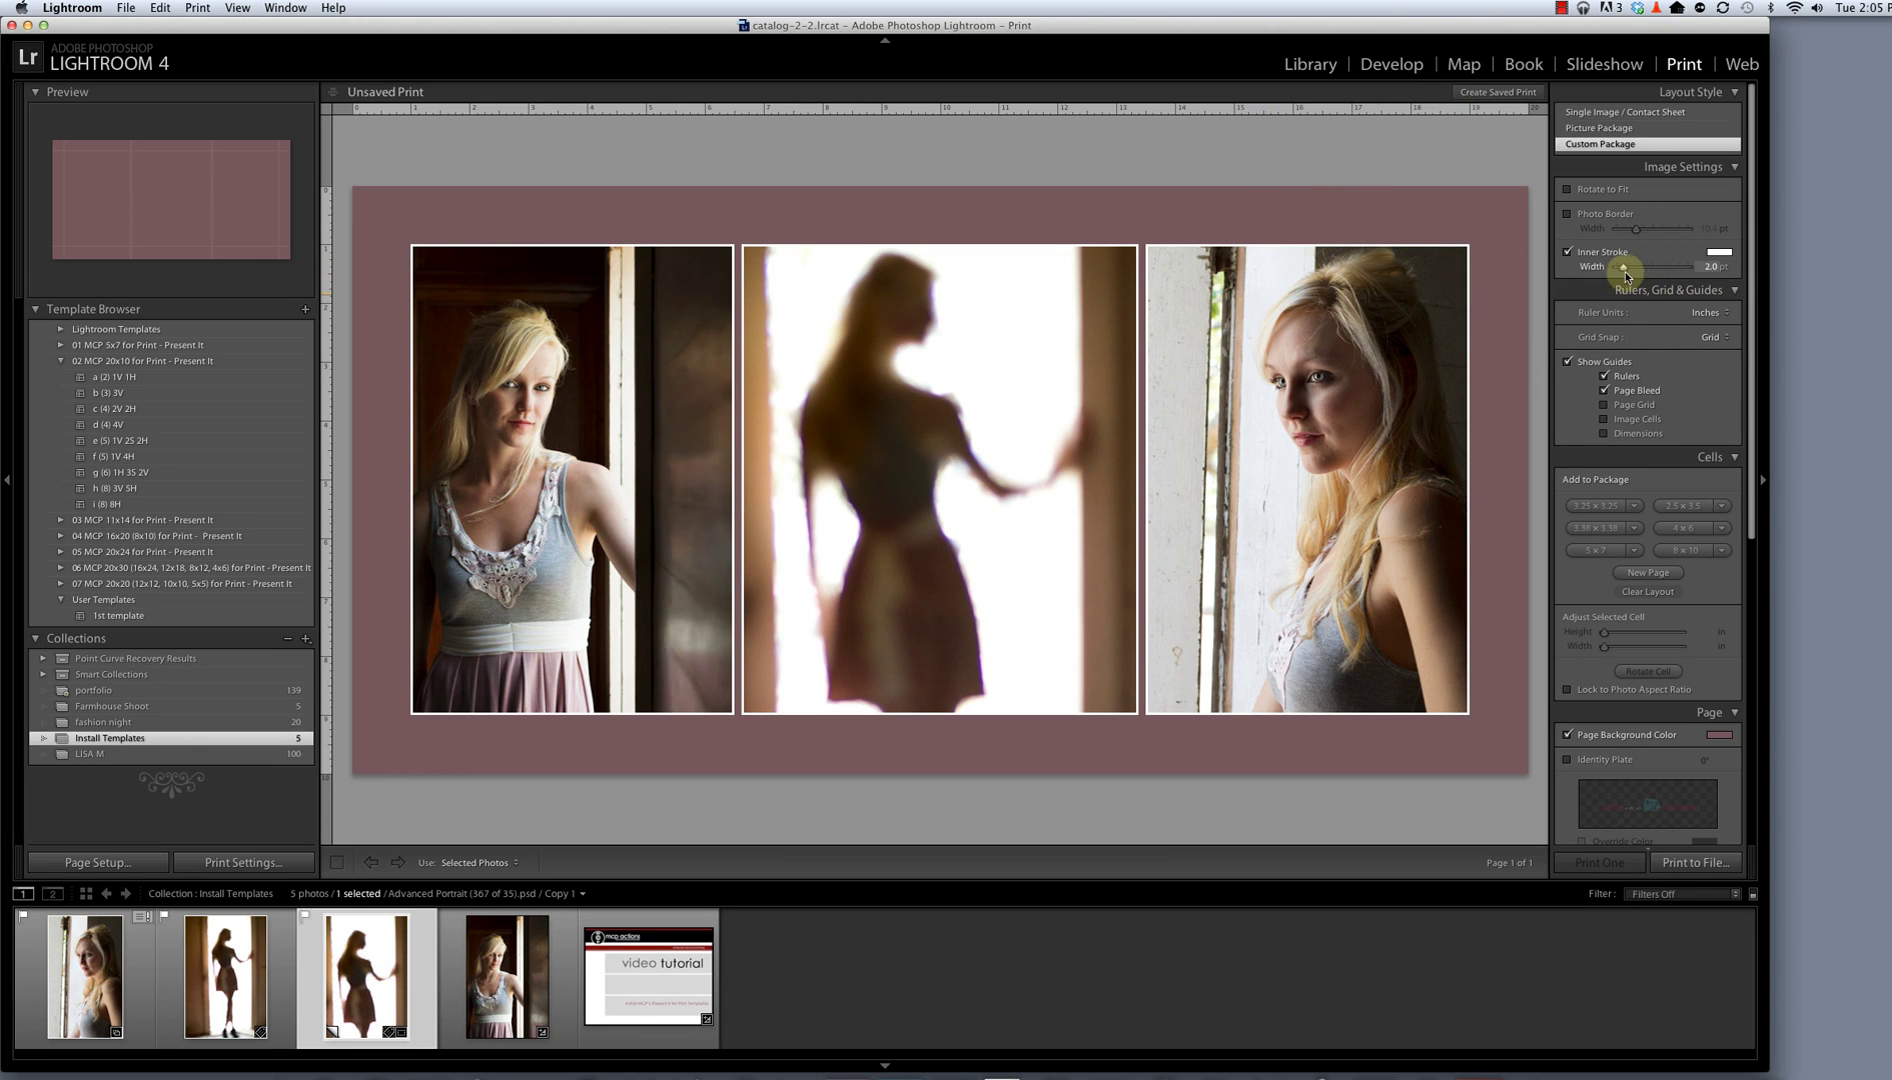
mouse_move(1623, 270)
mouse_down()
mouse_move(1684, 270)
mouse_move(1617, 274)
mouse_move(1634, 274)
mouse_up()
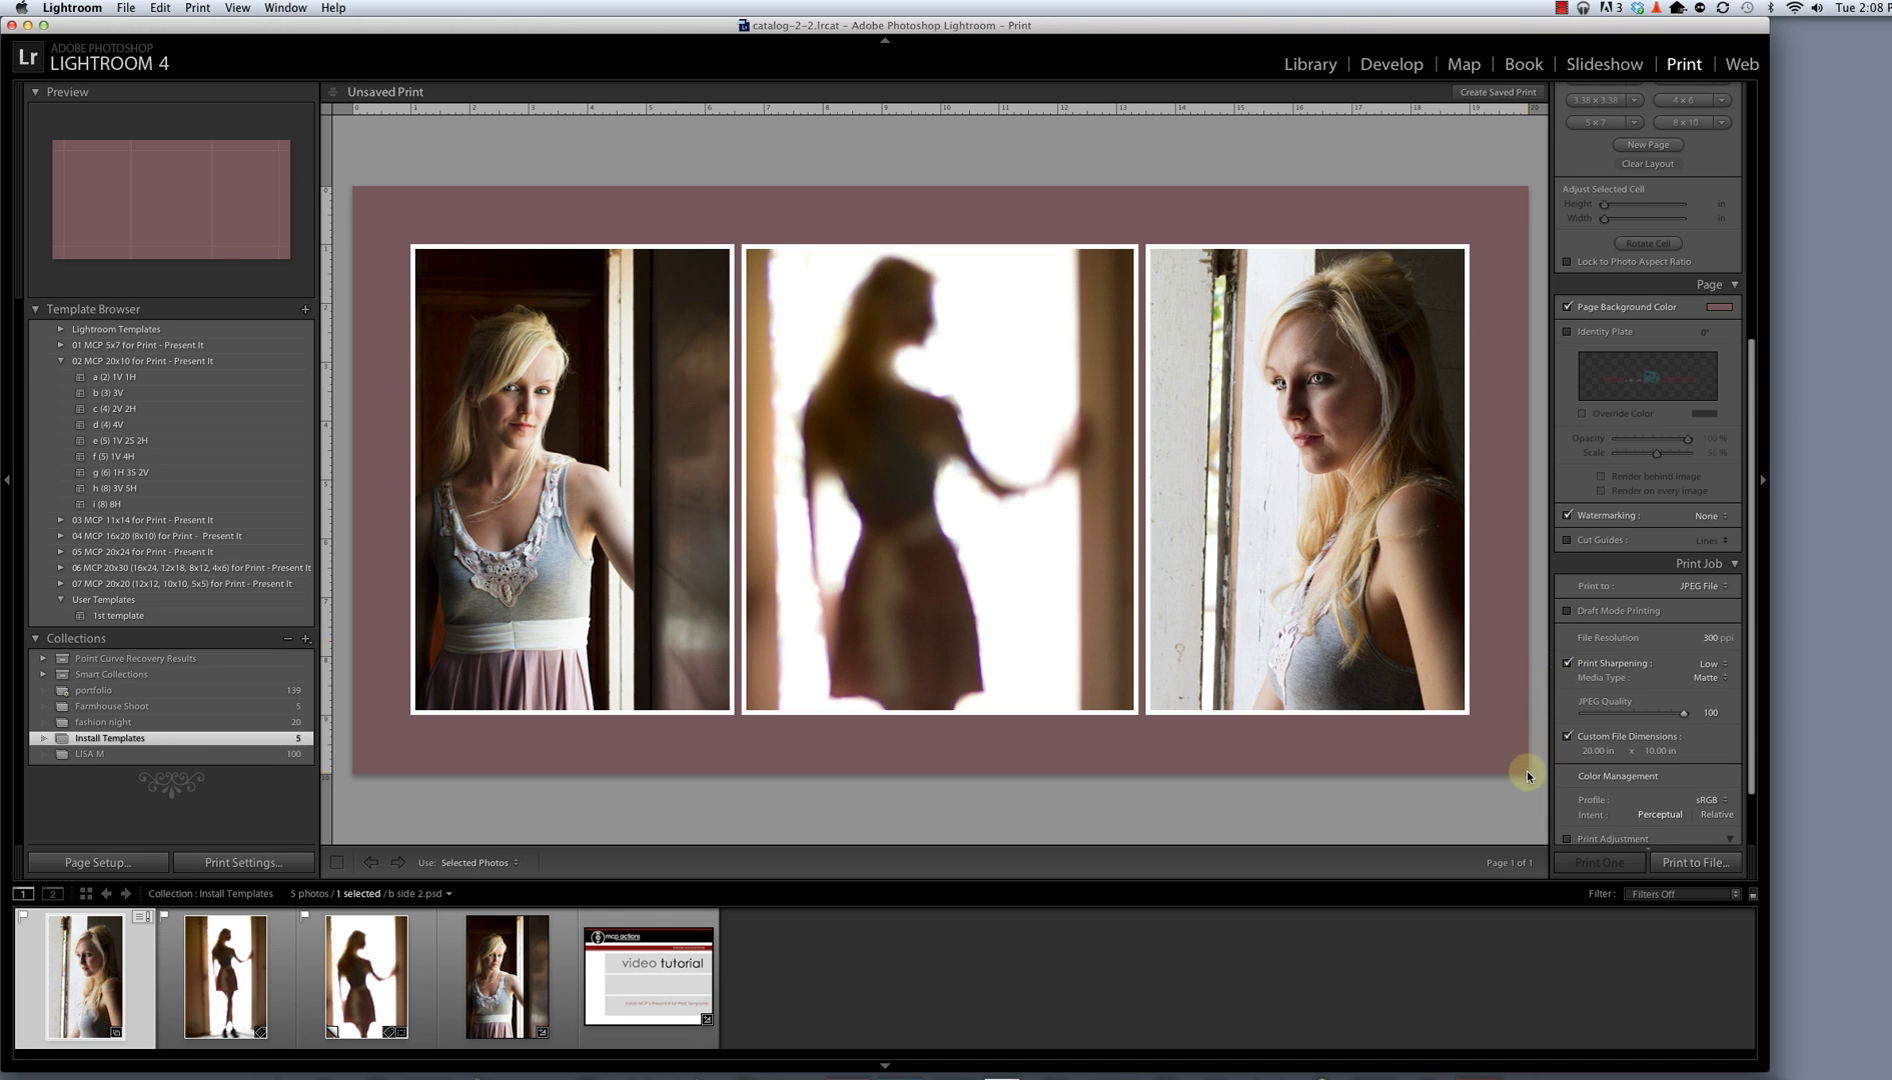
Keep Matte media type and Low print sharpening, then start Print to File for the JPEG.
scroll(1719, 674, down, 2)
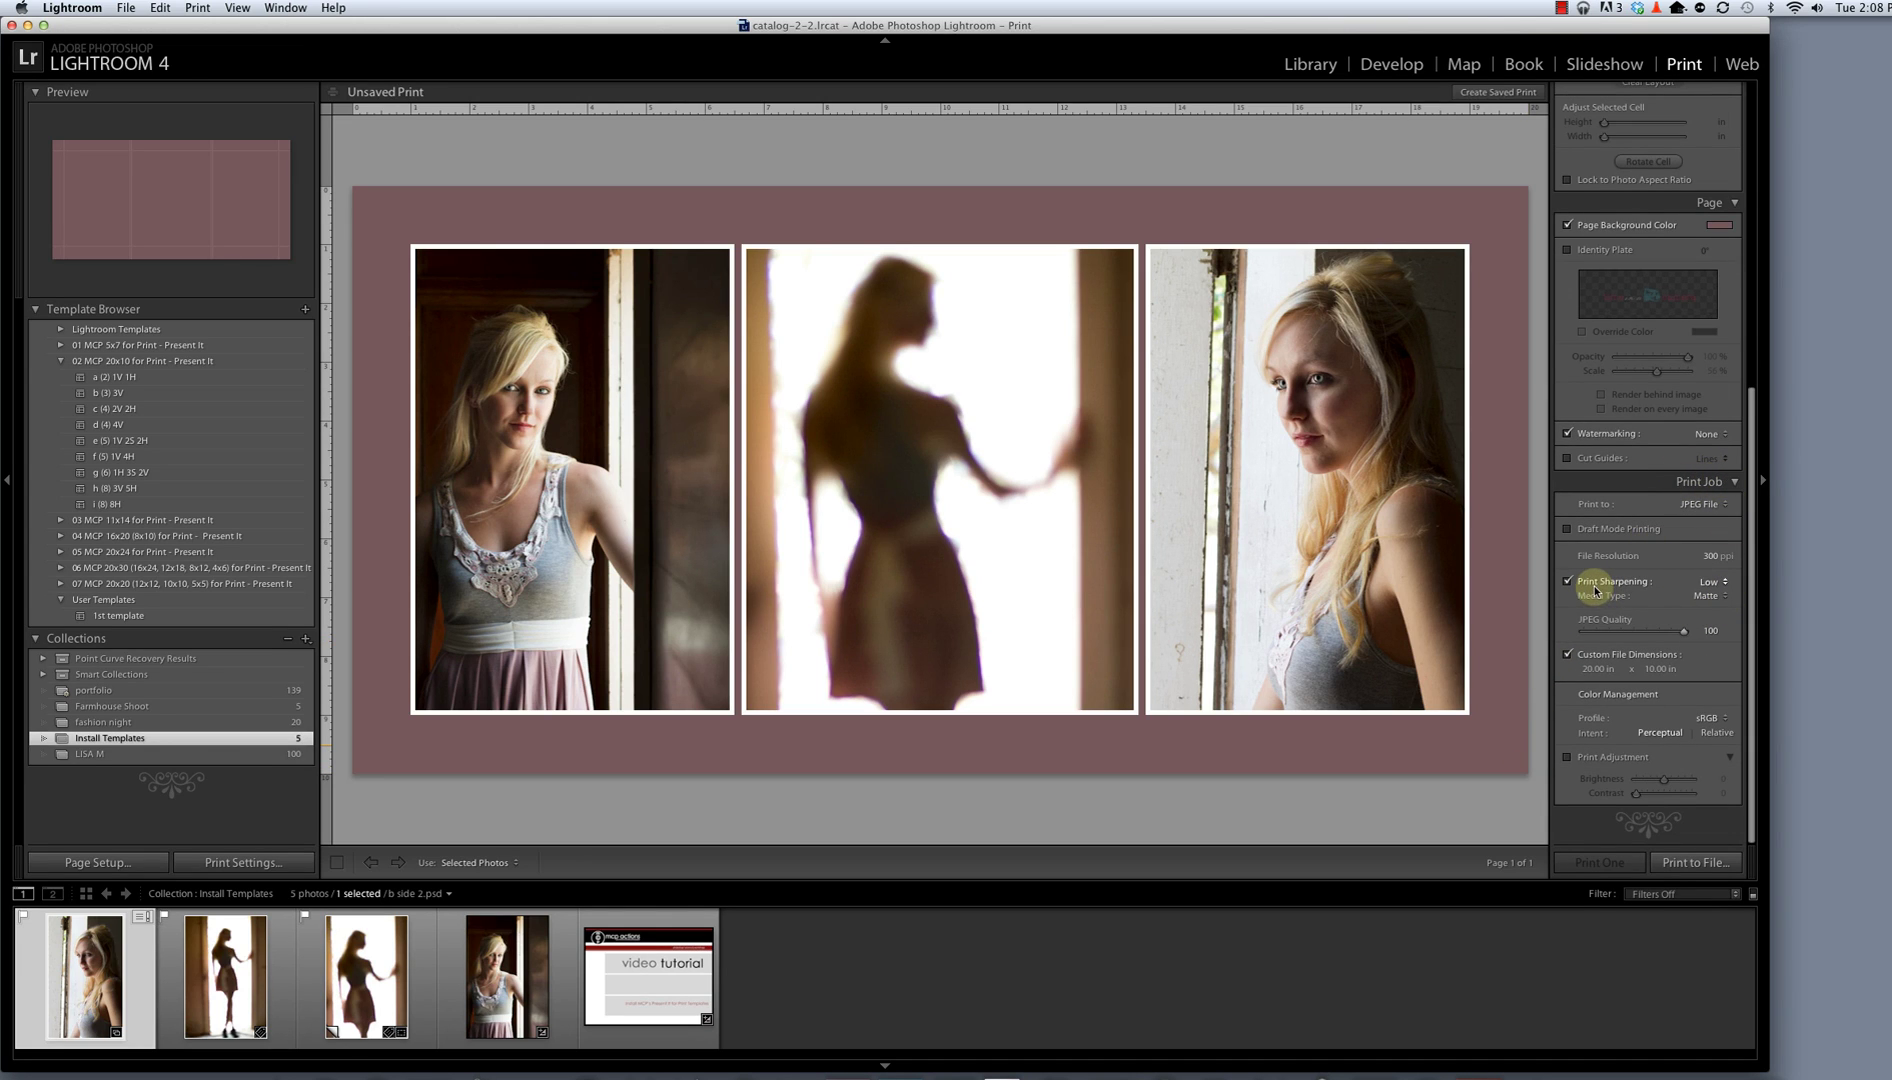
click(1710, 597)
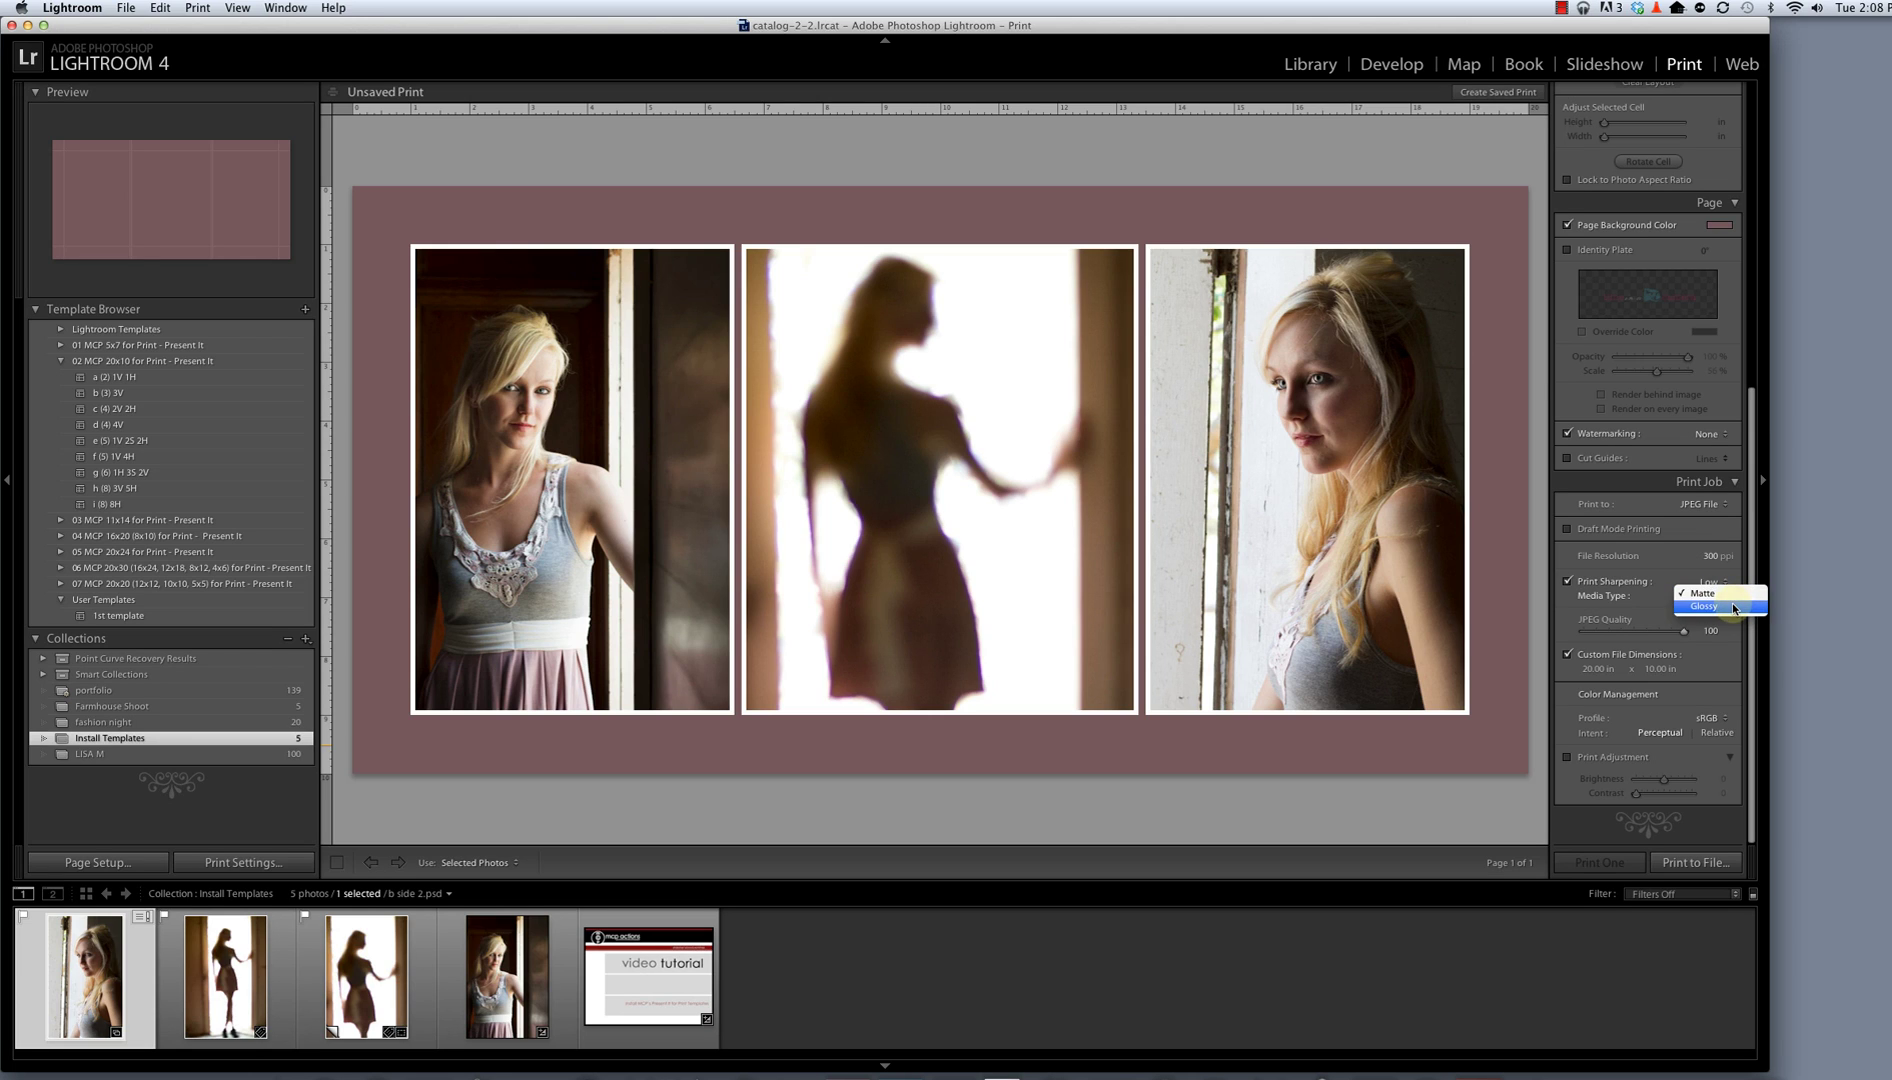
click(1716, 594)
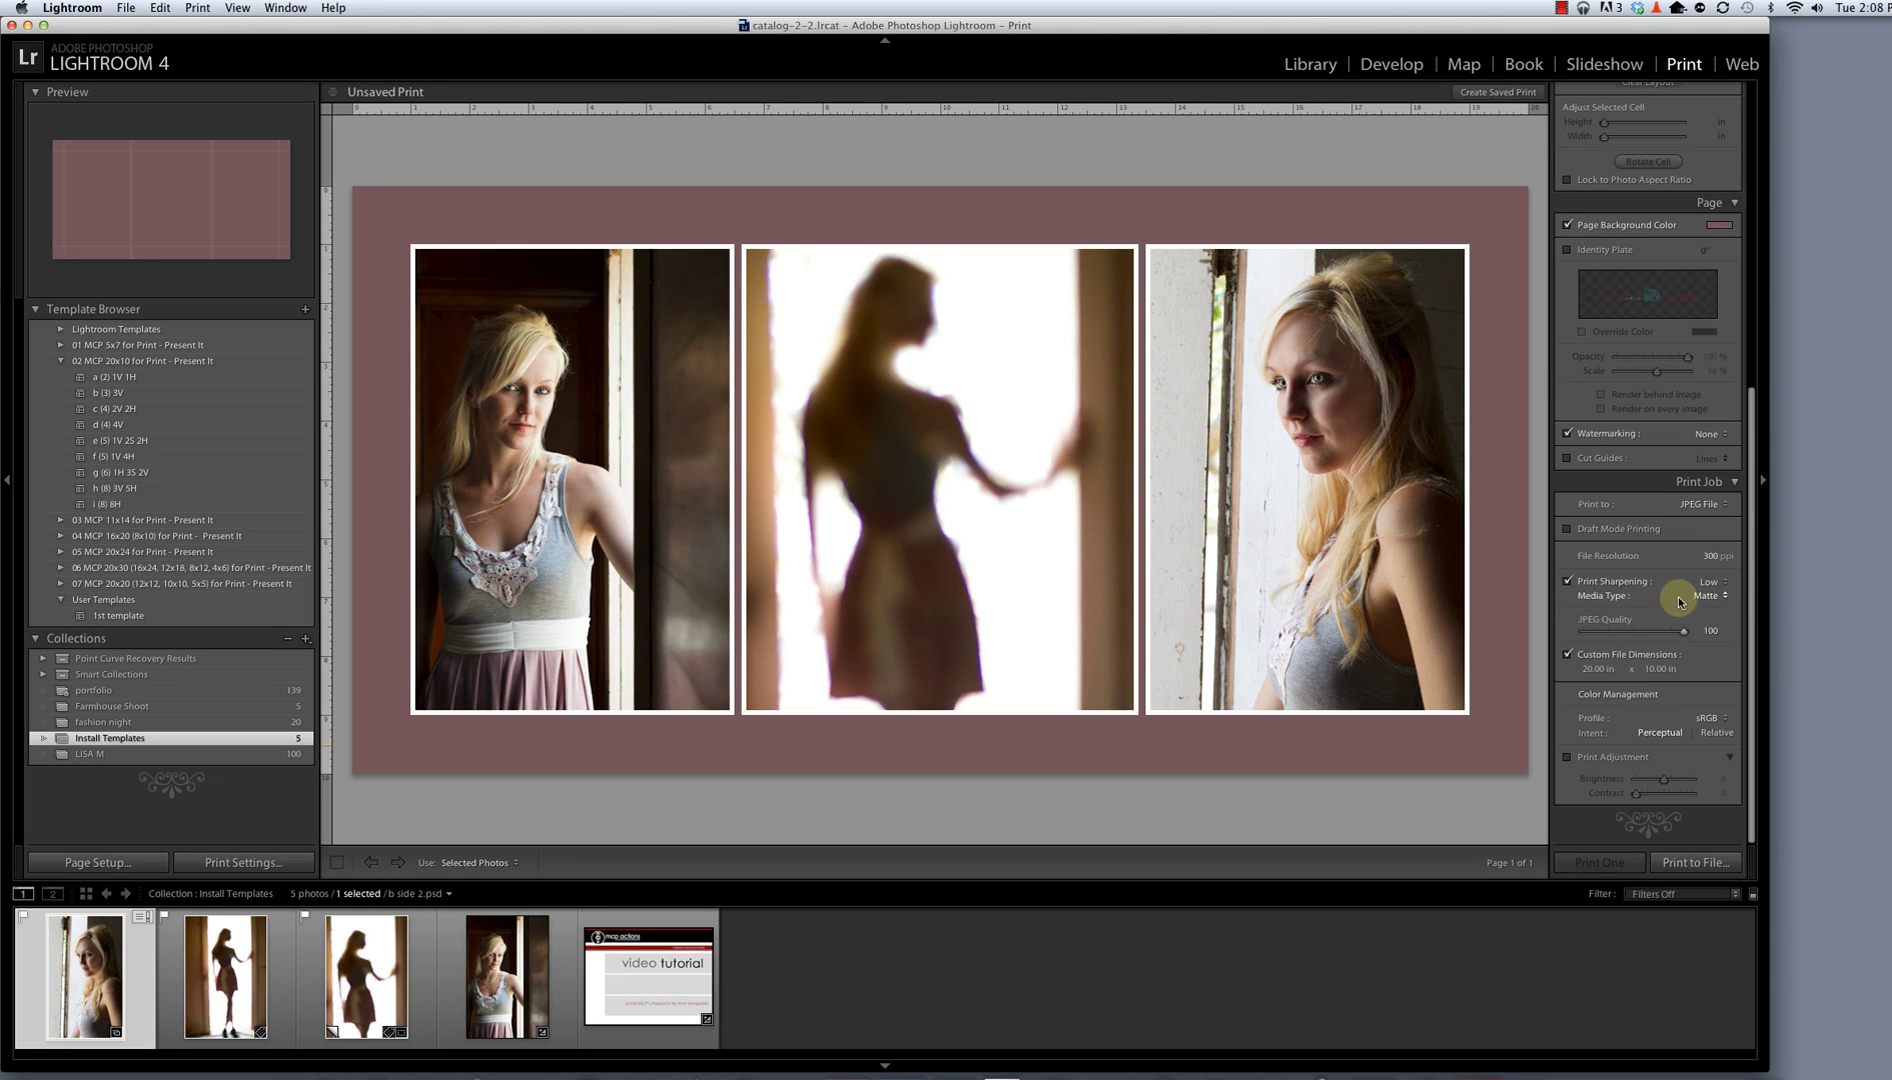
click(1709, 587)
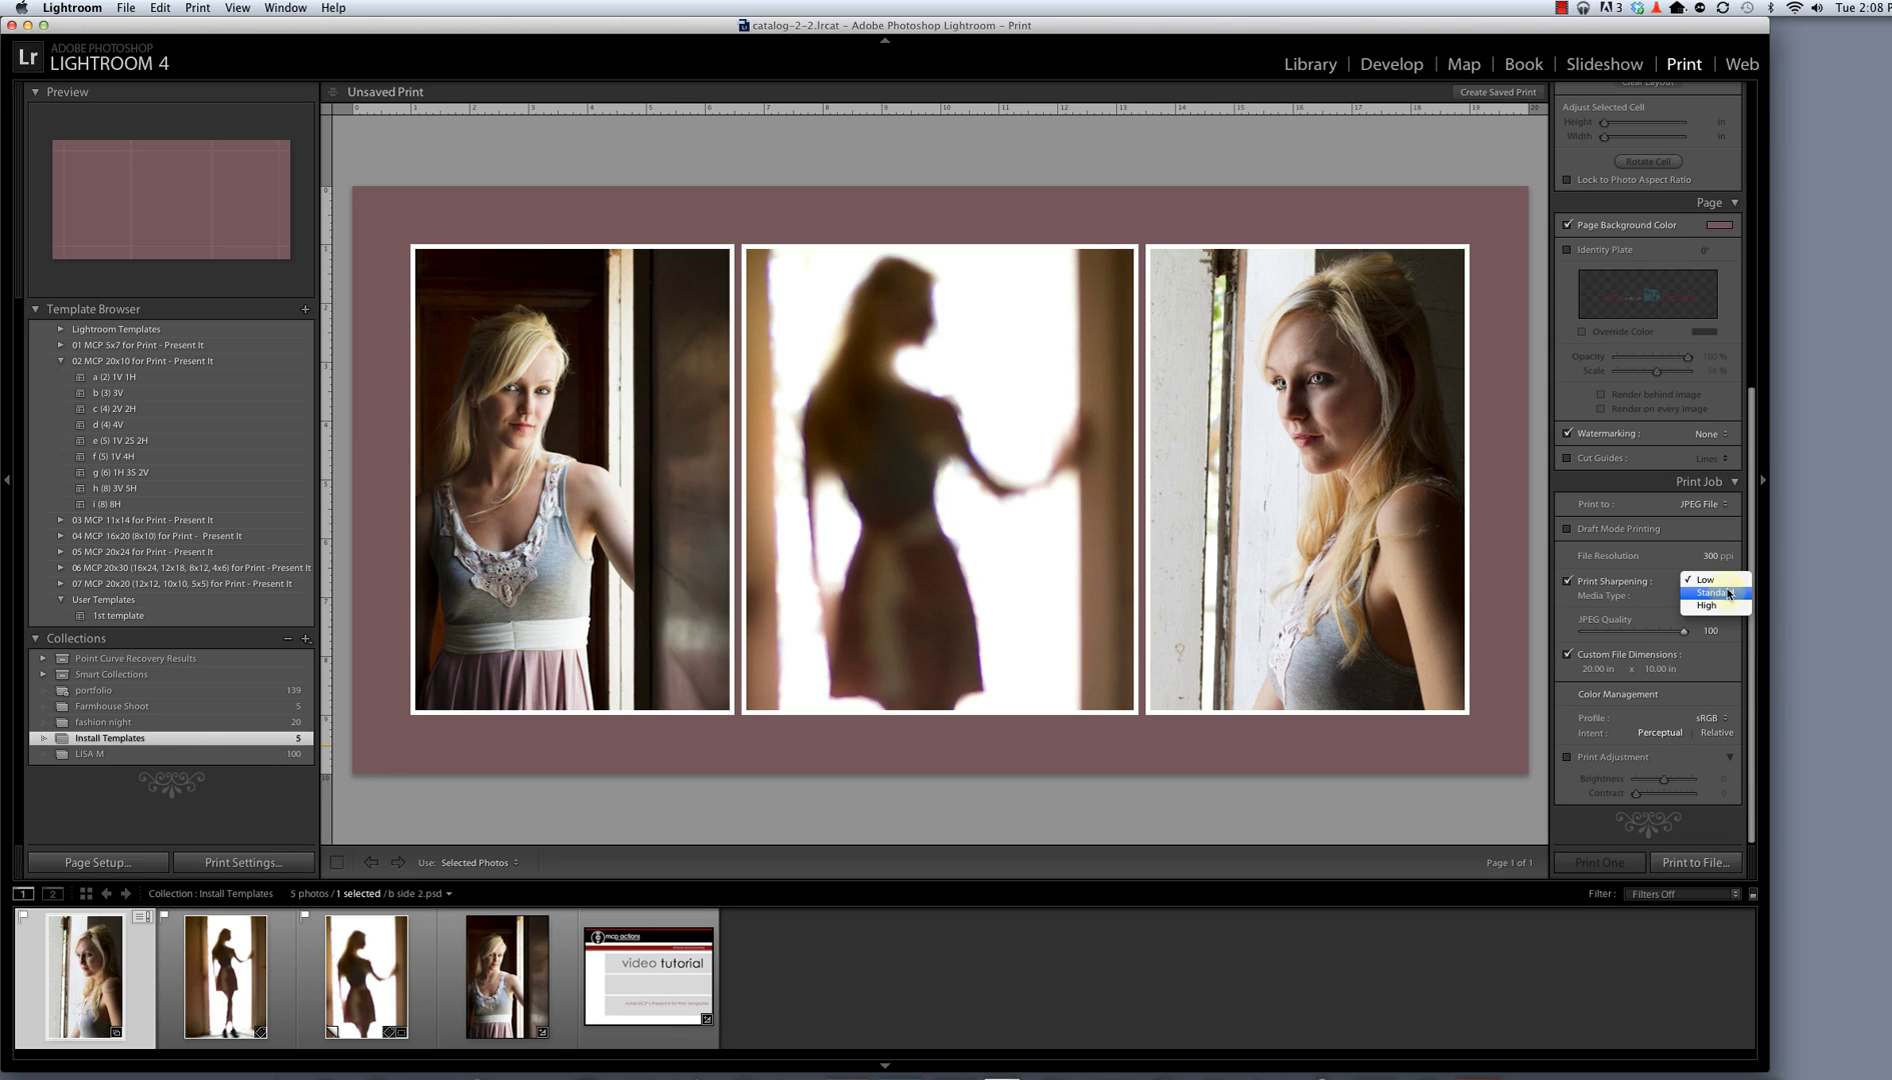
click(1692, 580)
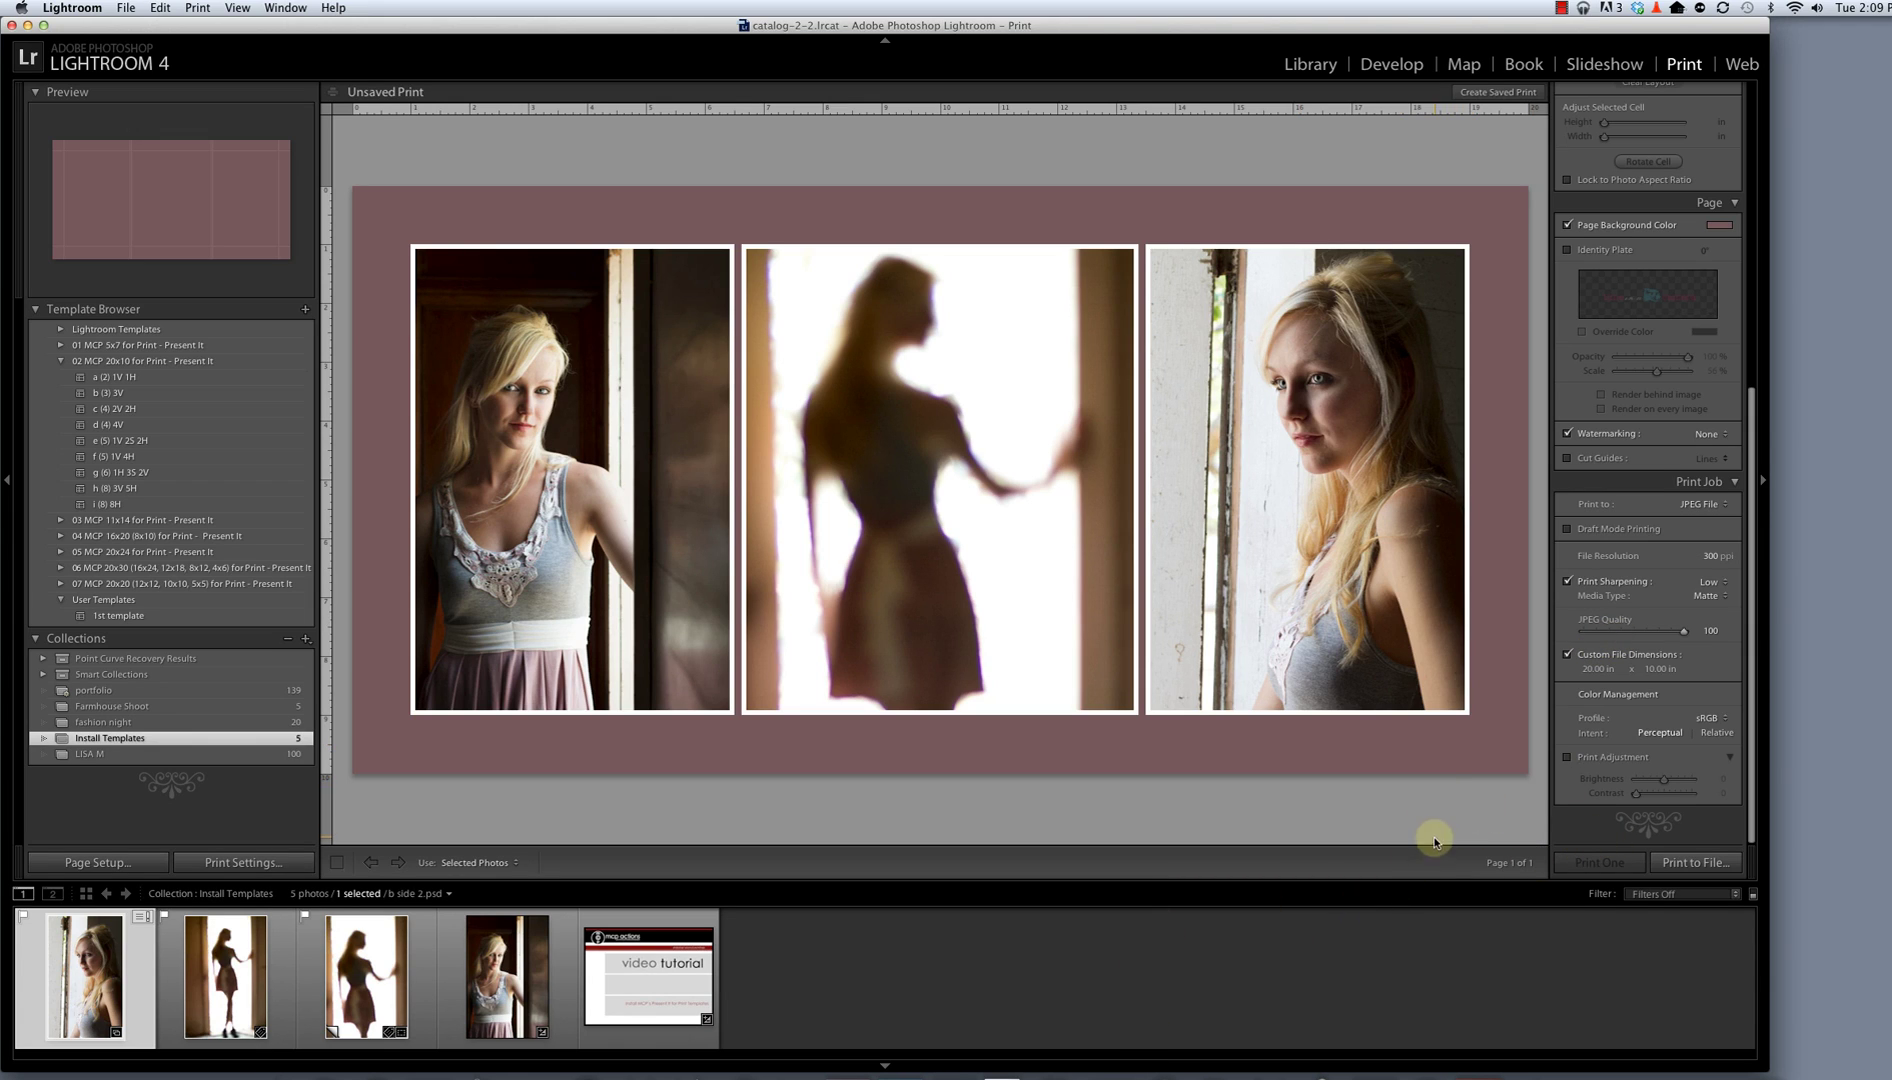
click(1695, 862)
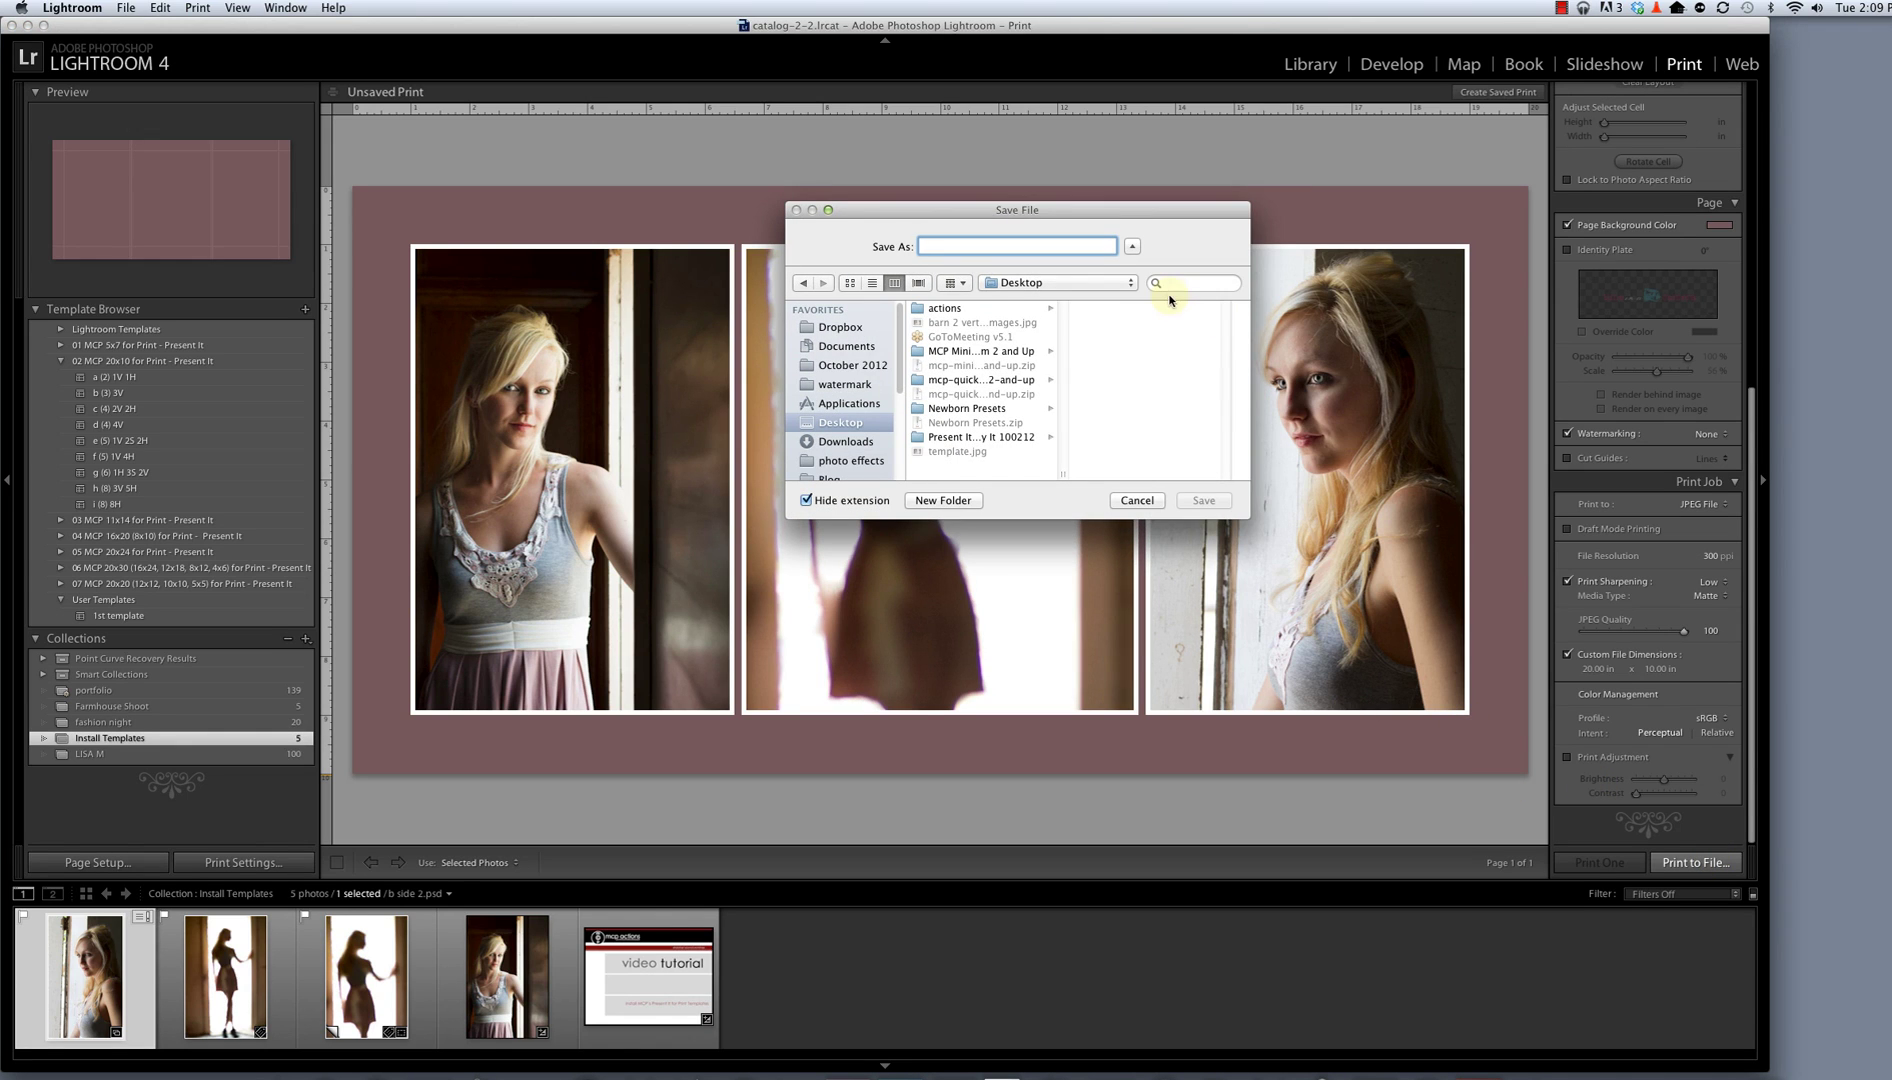
Save the layout to the Desktop as the JPEG 'farmhouse 3 vertical print template'.
click(845, 425)
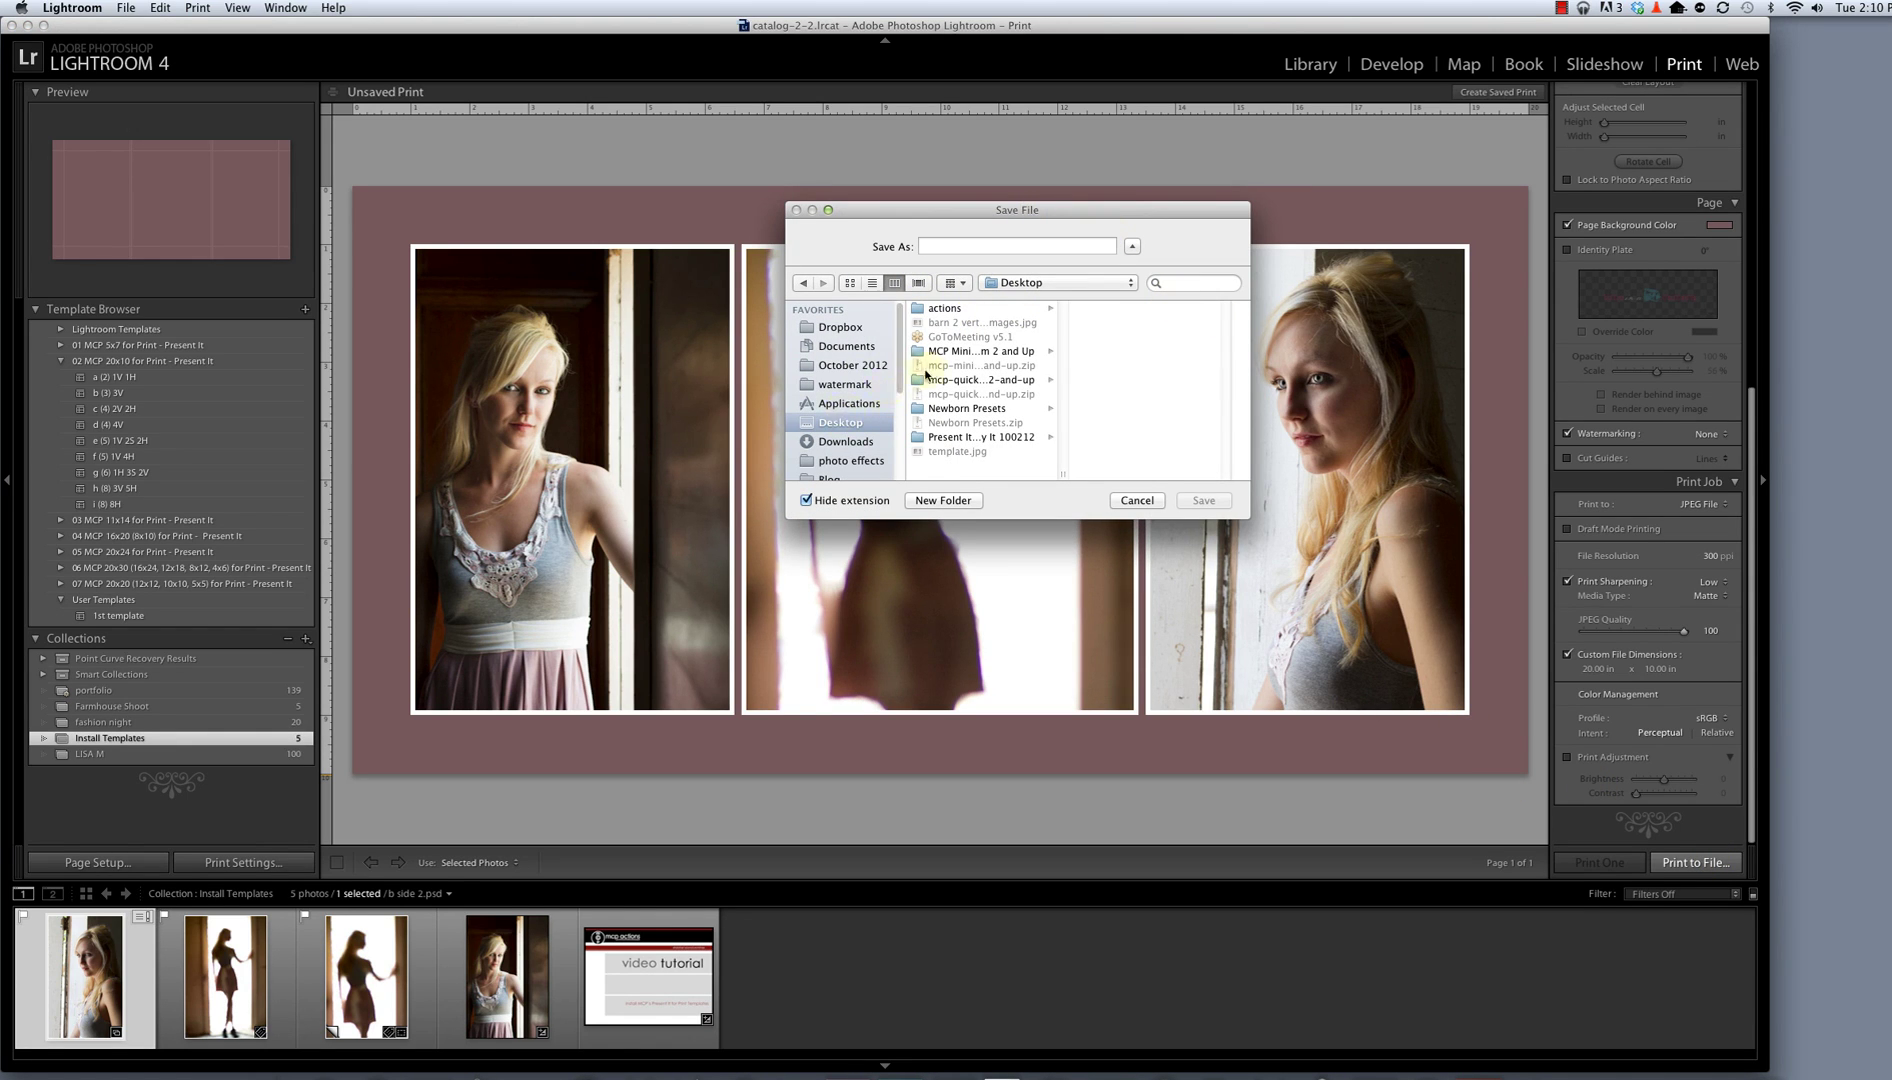
click(952, 245)
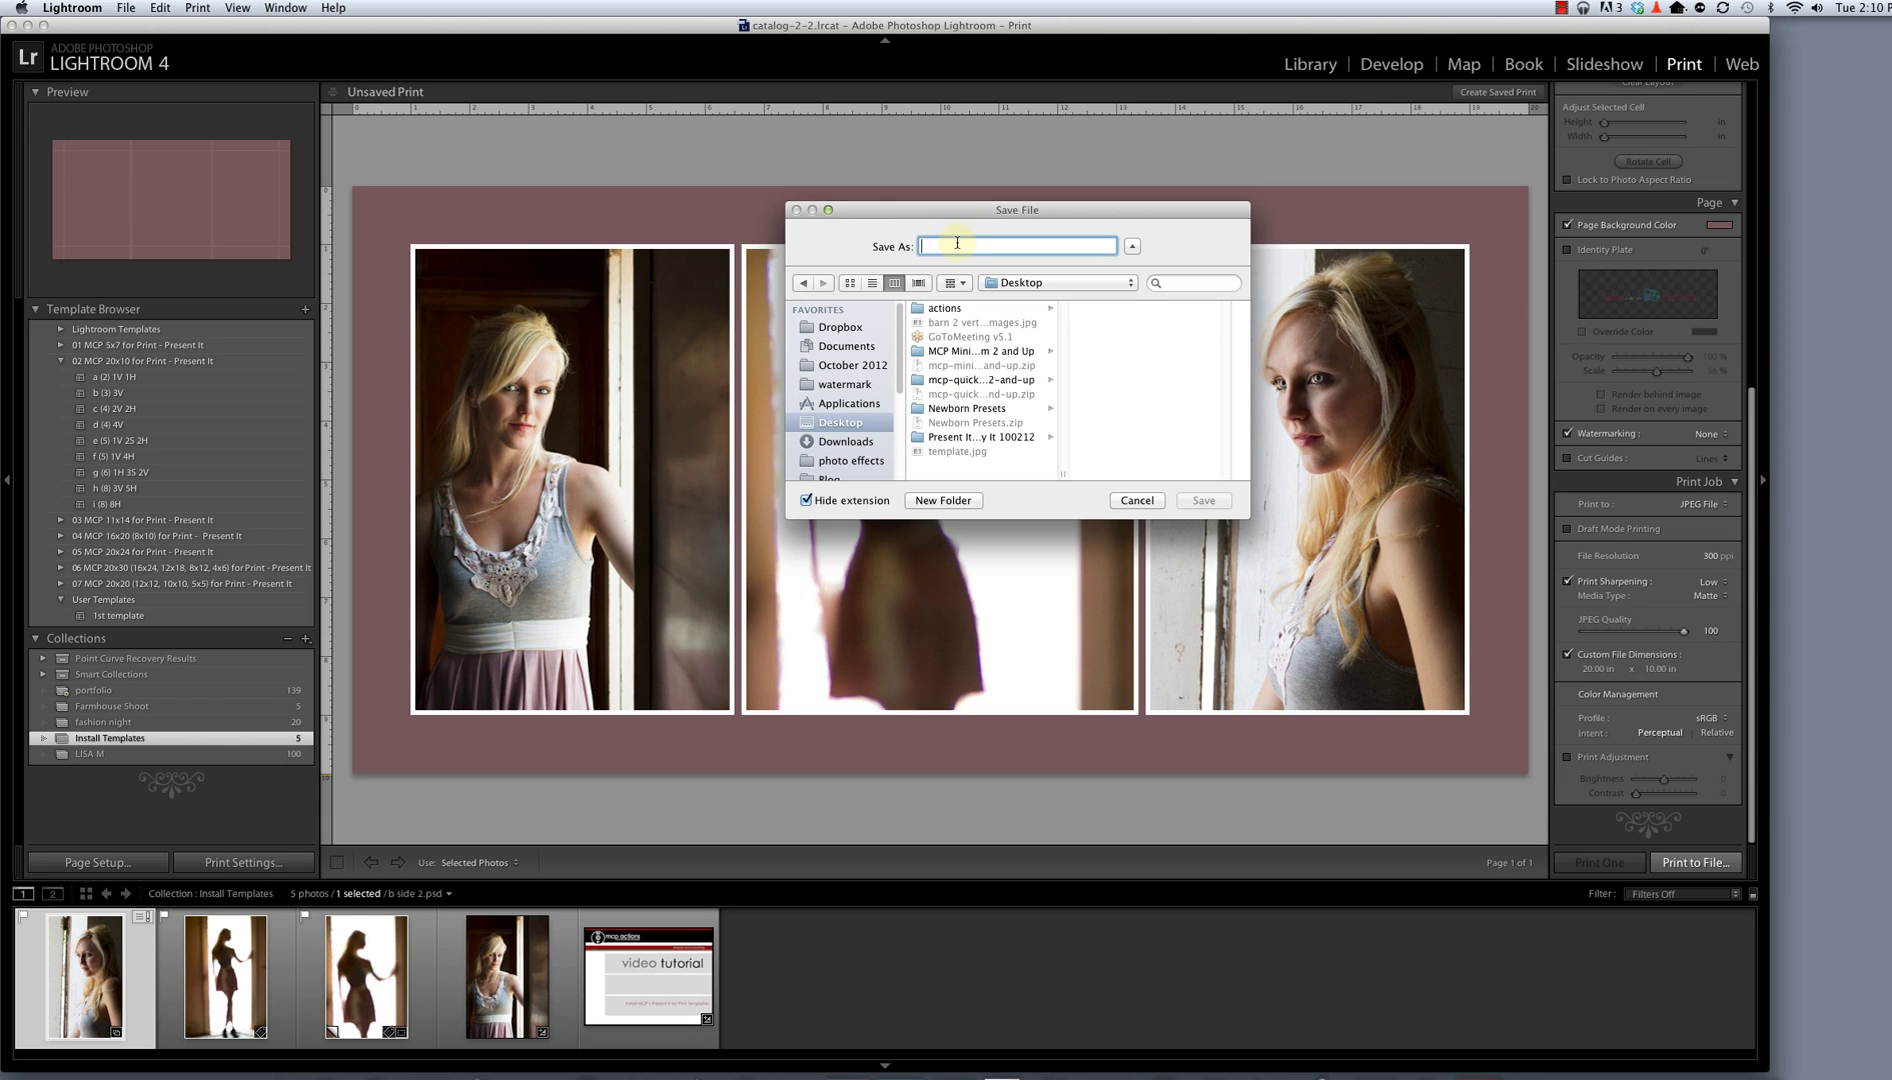
text(f)
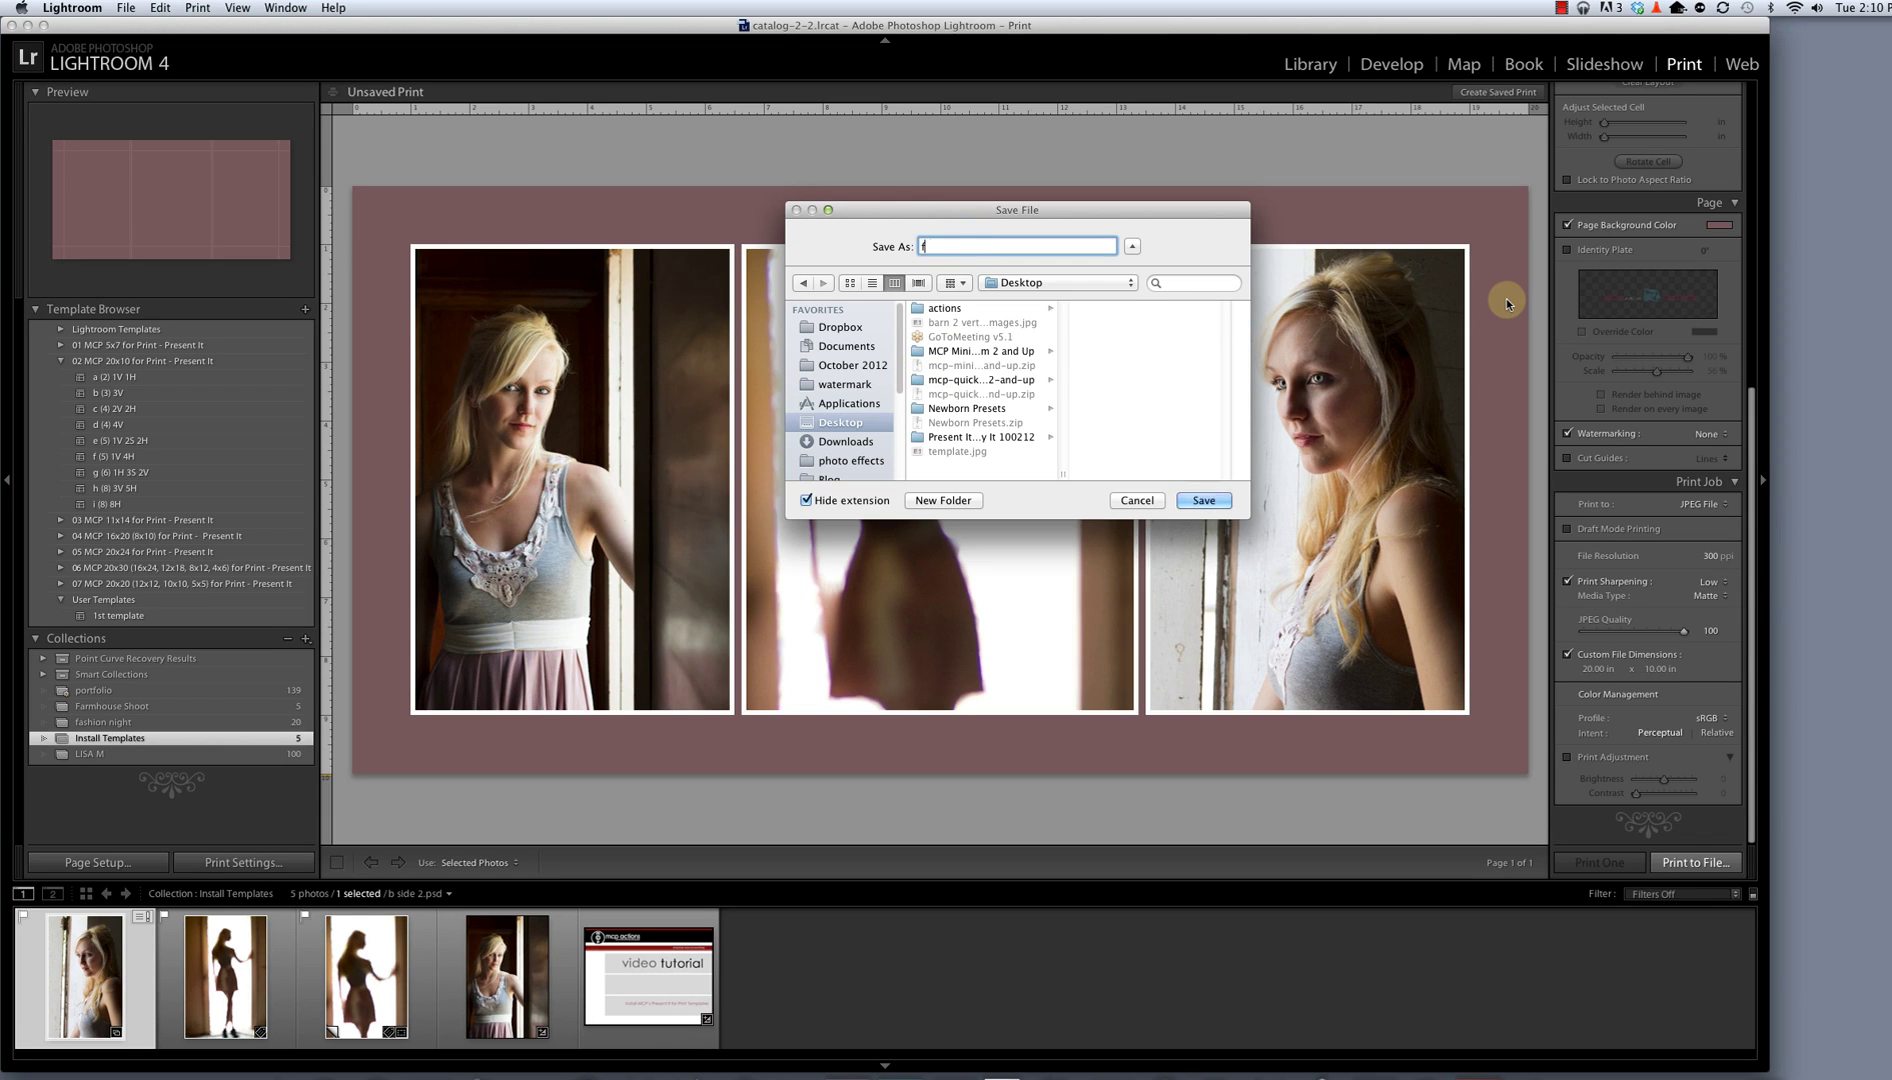
text(armhouse 3 vertical print template)
click(1186, 499)
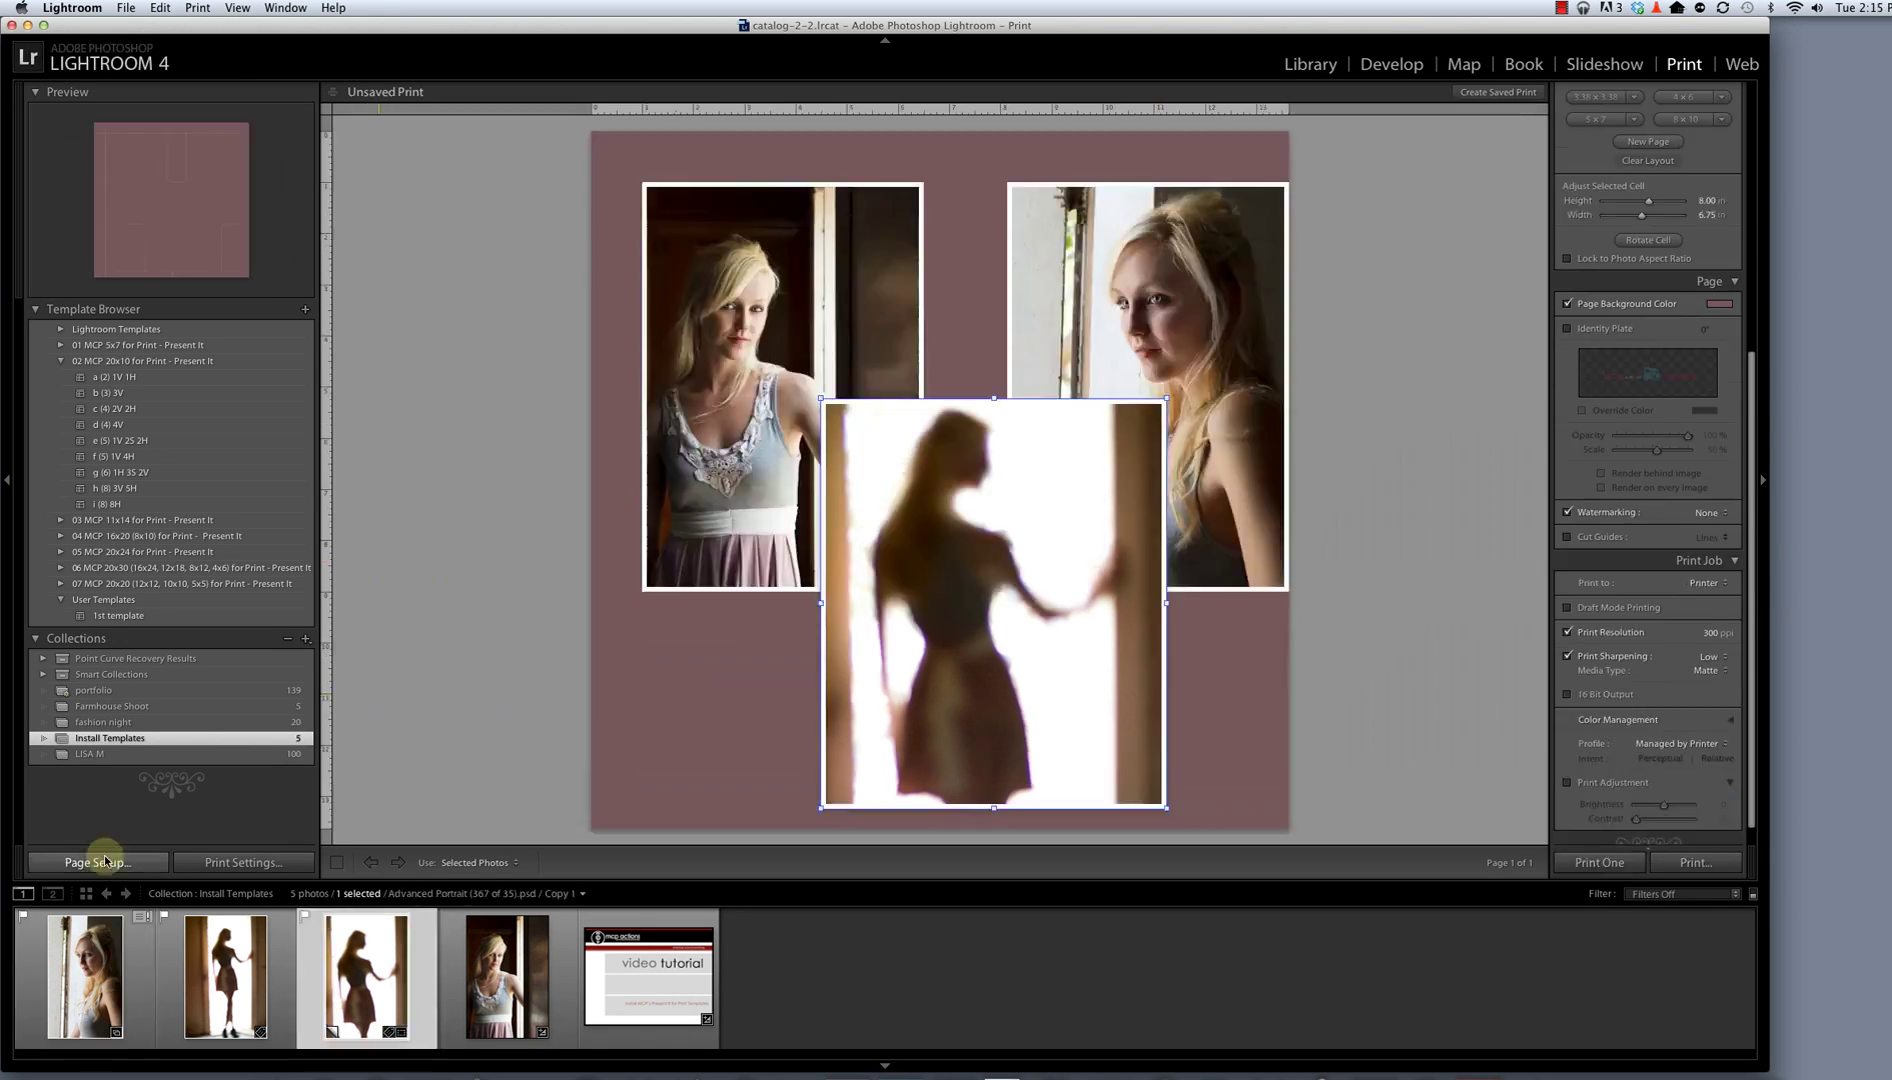
Fill the 5x7 b (2) 2V template with two photos, including the silhouette, and set output to Printer.
click(266, 536)
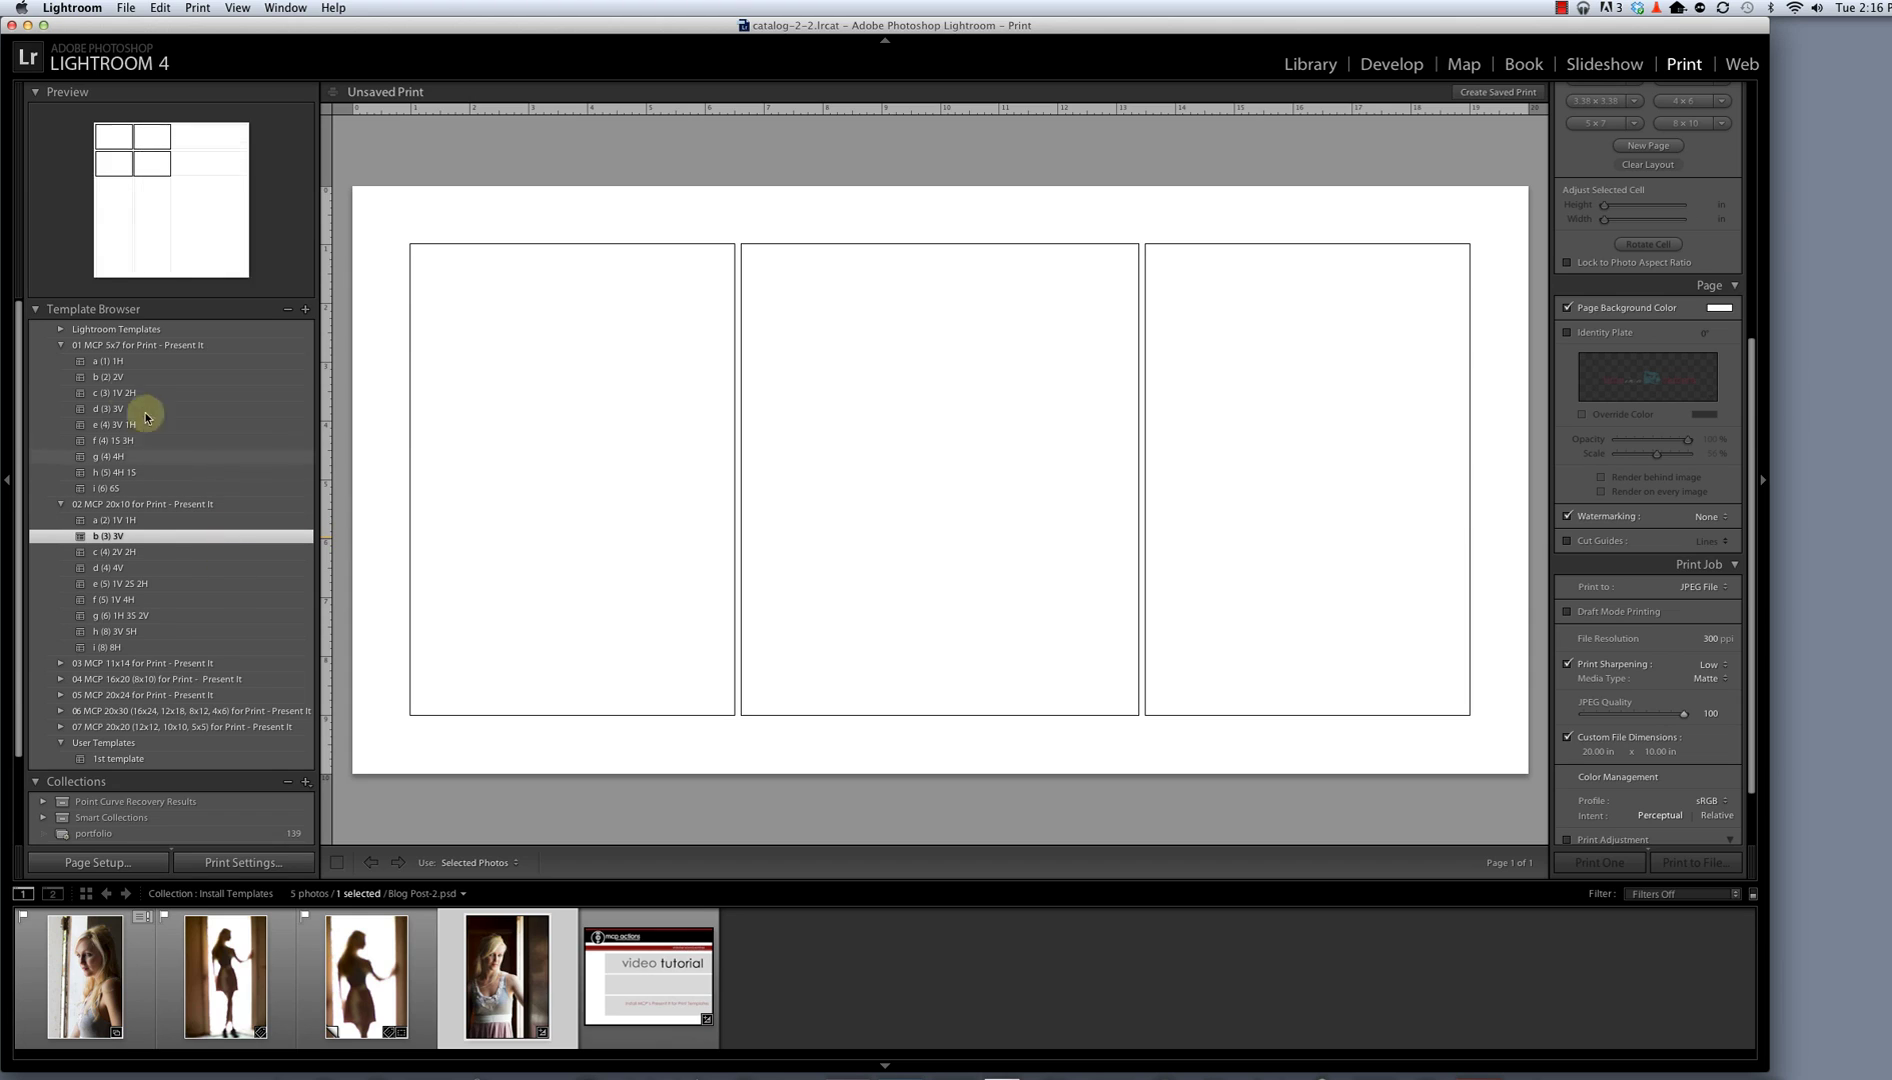
click(116, 385)
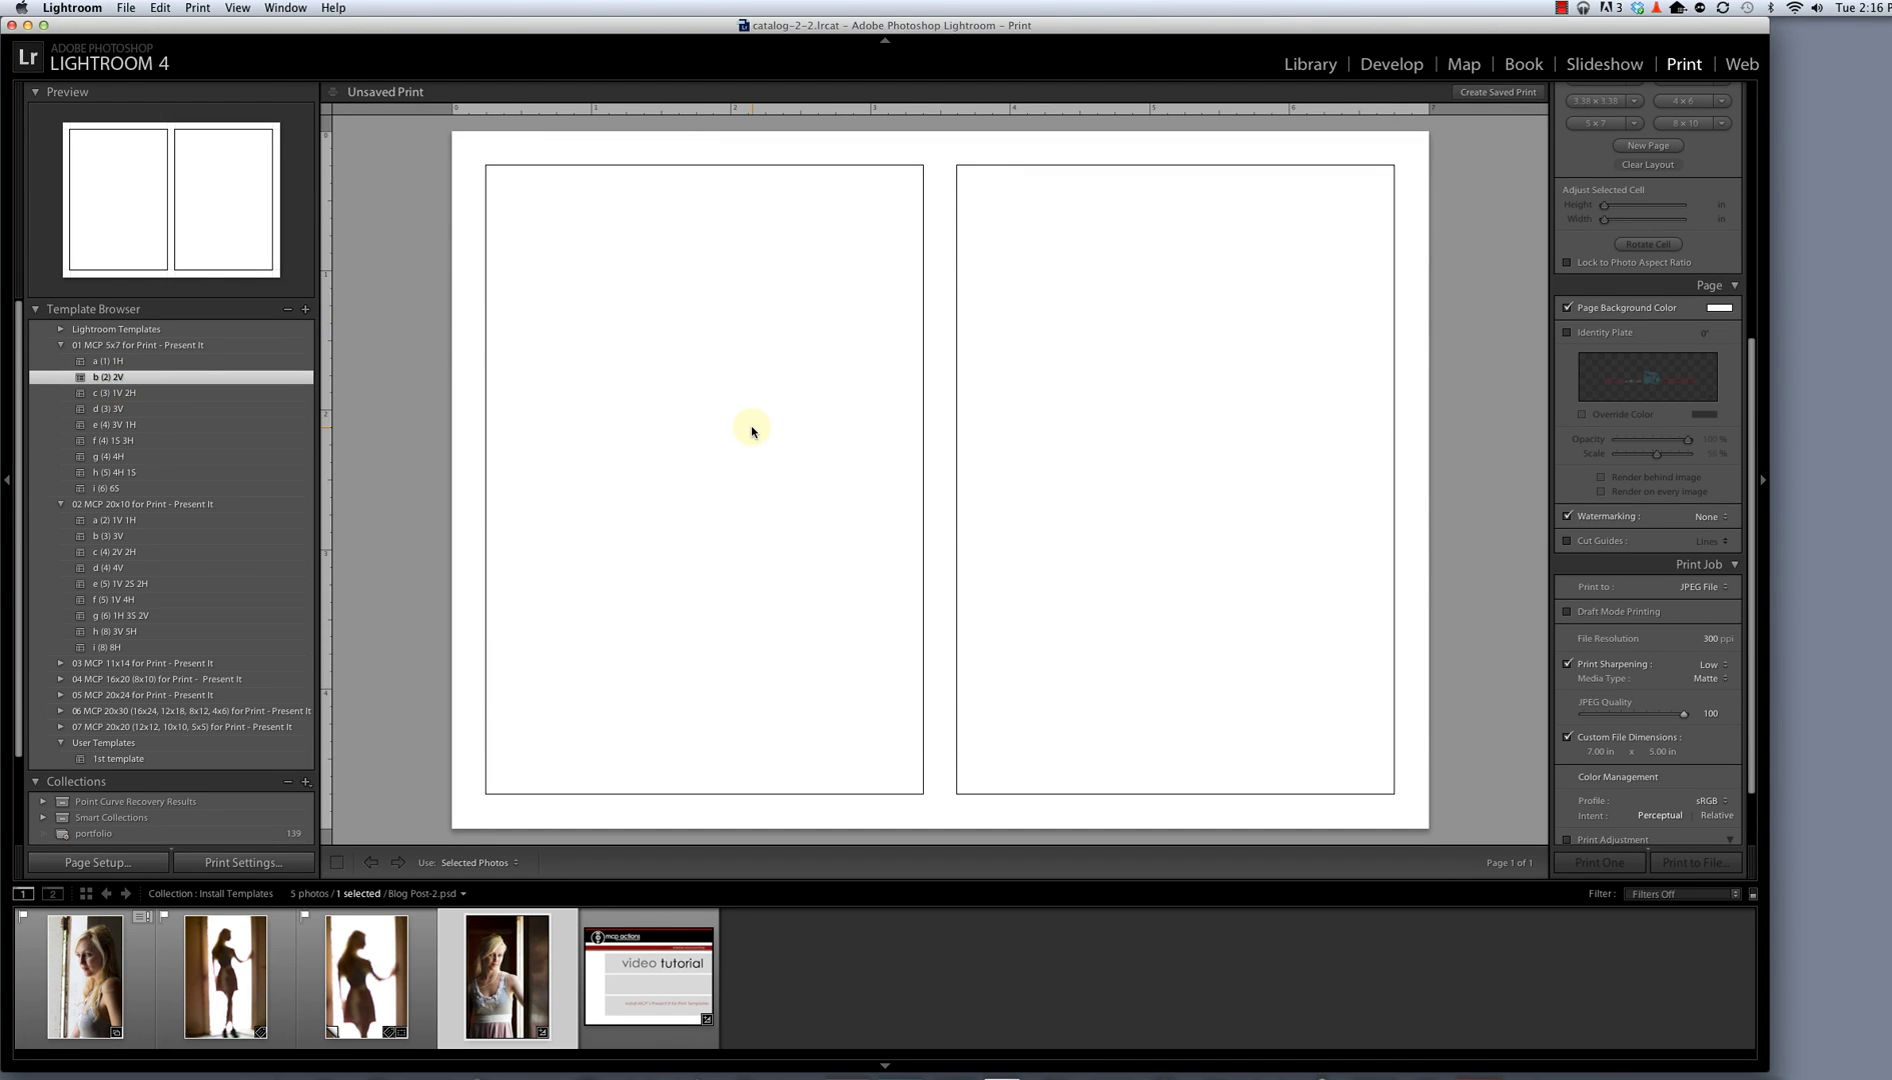
drag(536, 950, 672, 698)
drag(366, 975, 1368, 590)
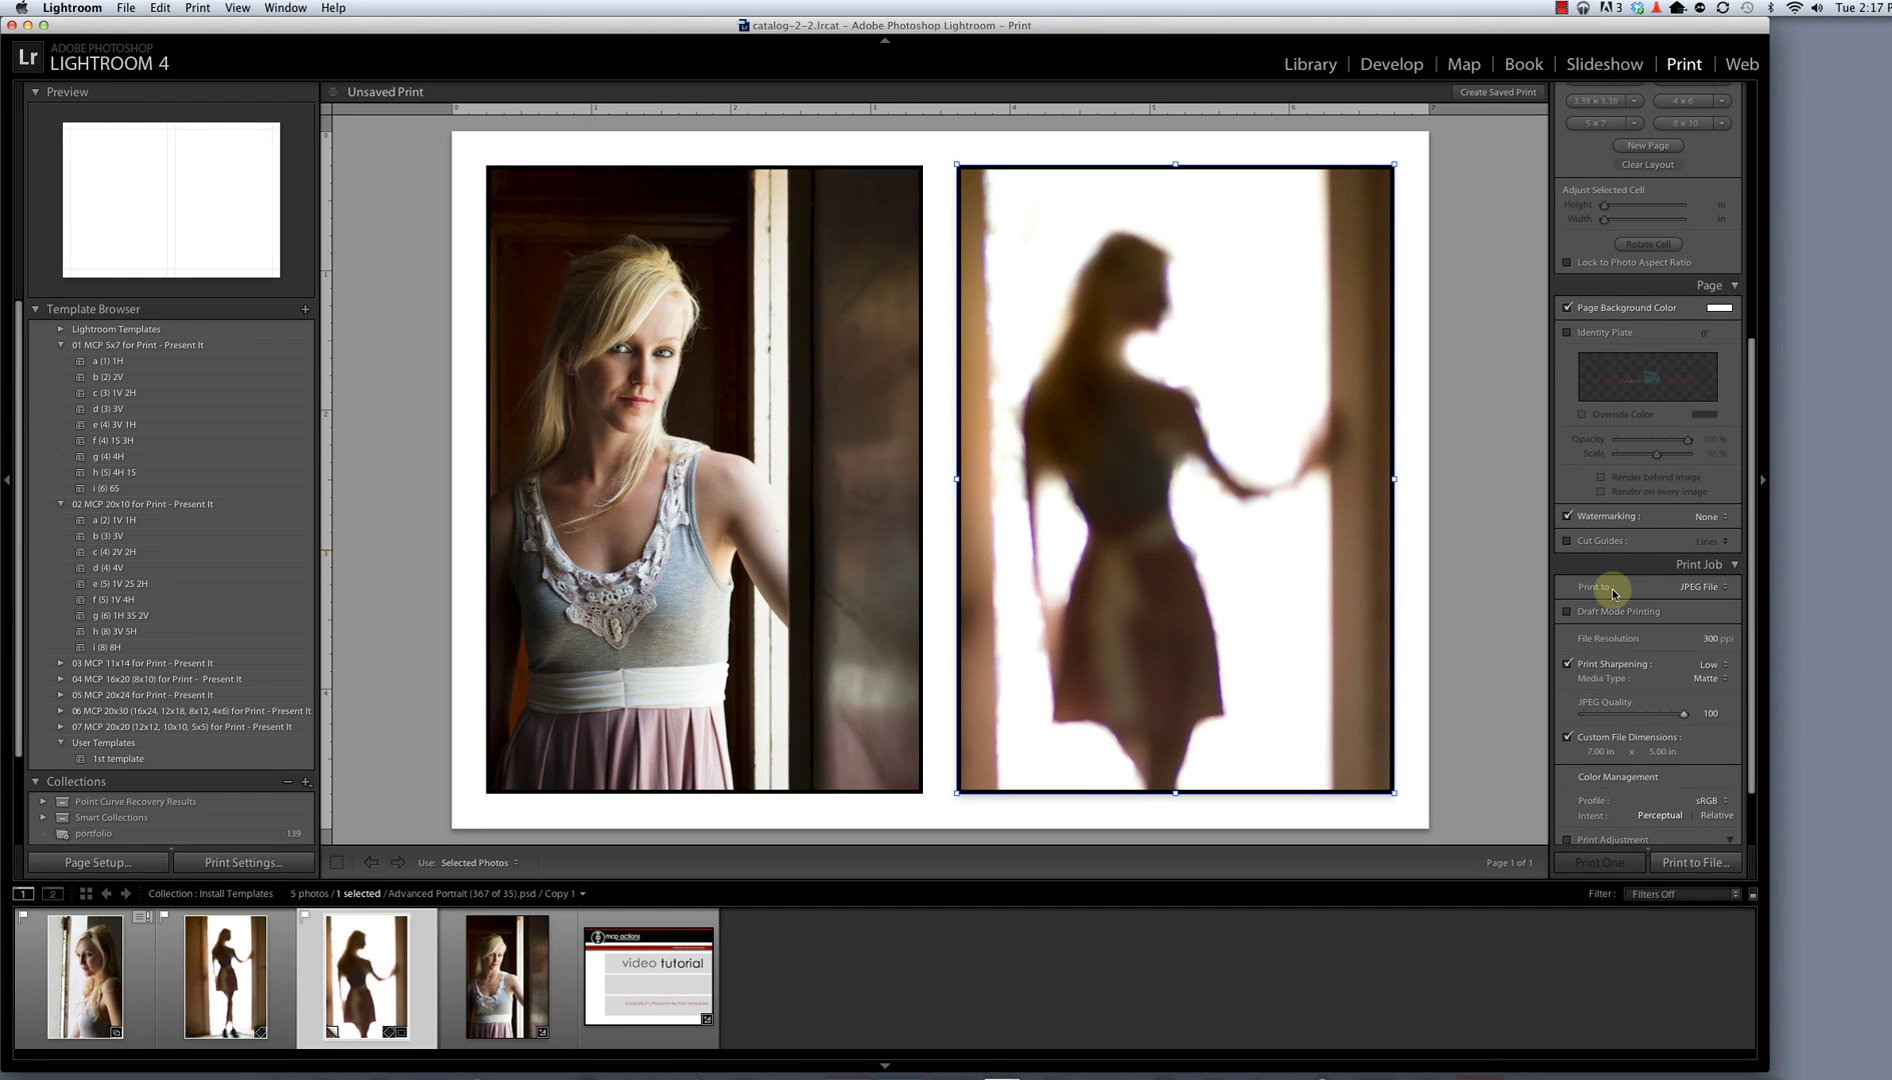
click(1700, 587)
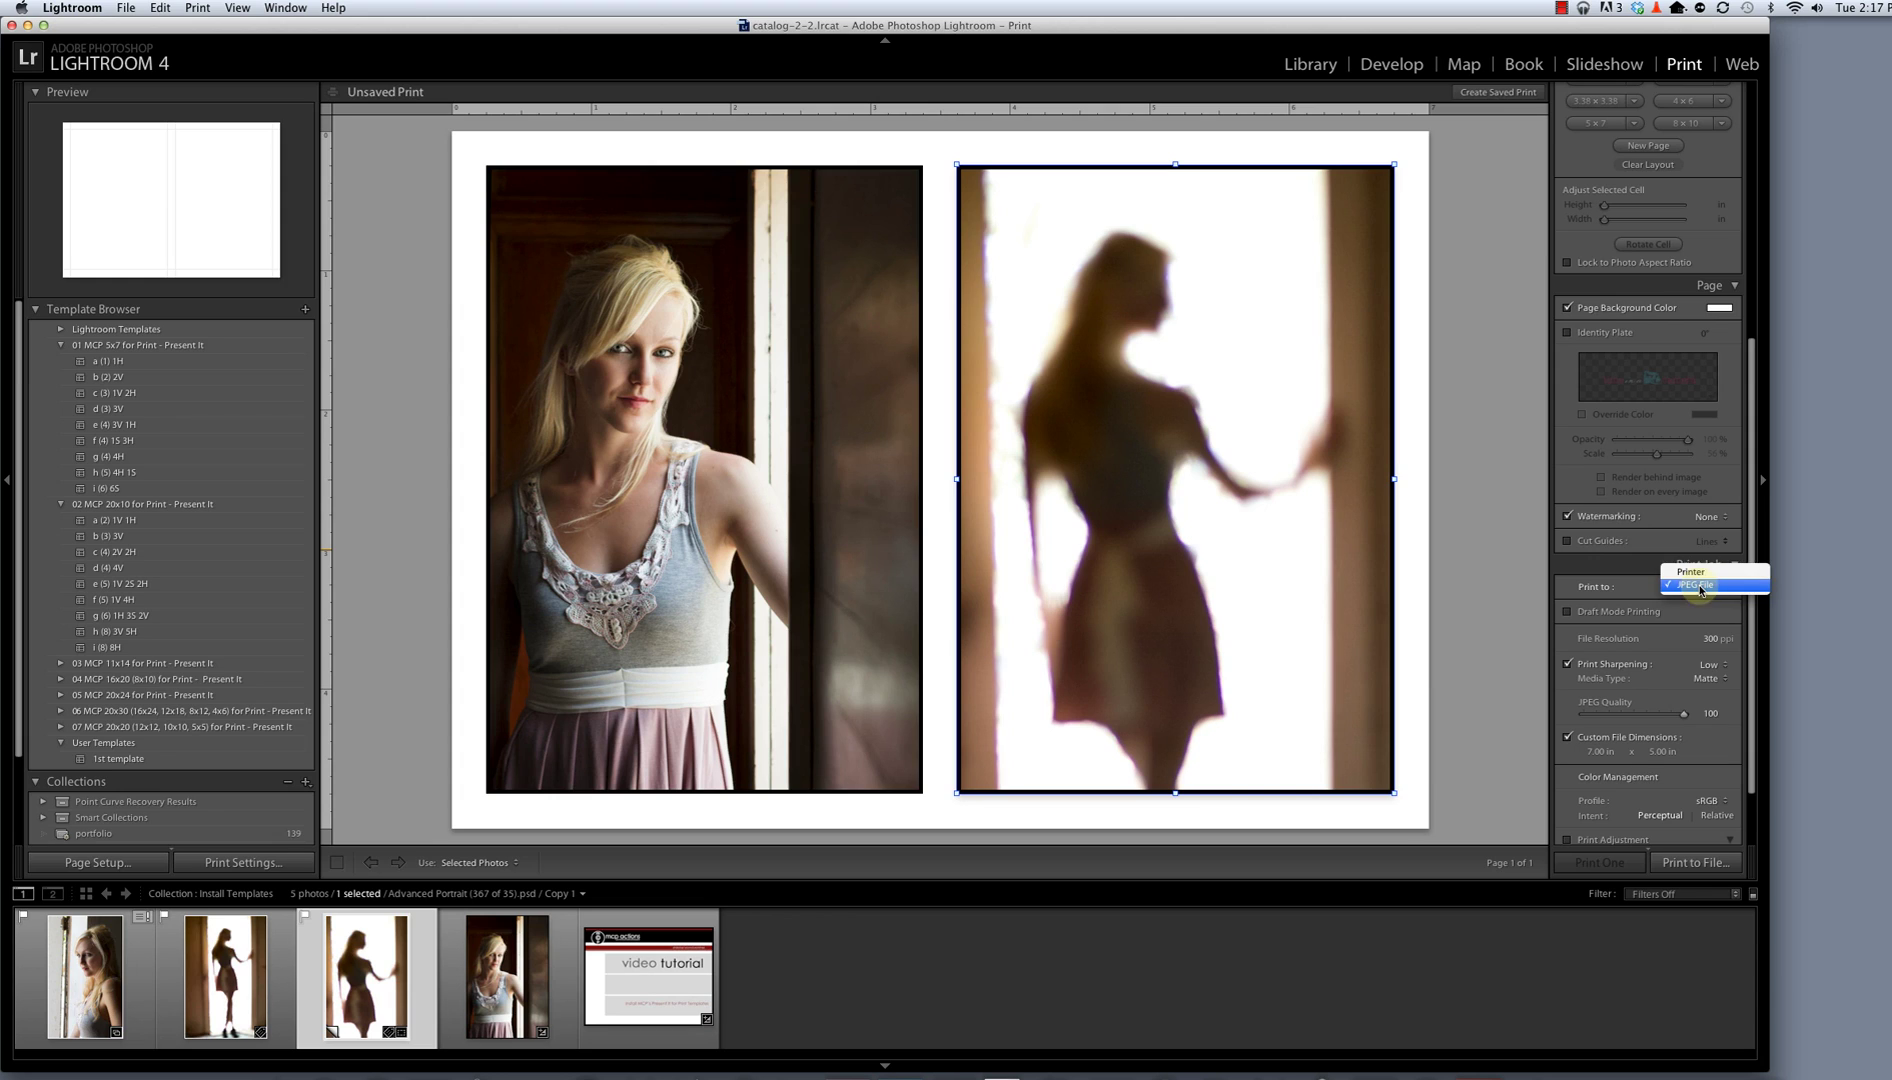
click(1695, 571)
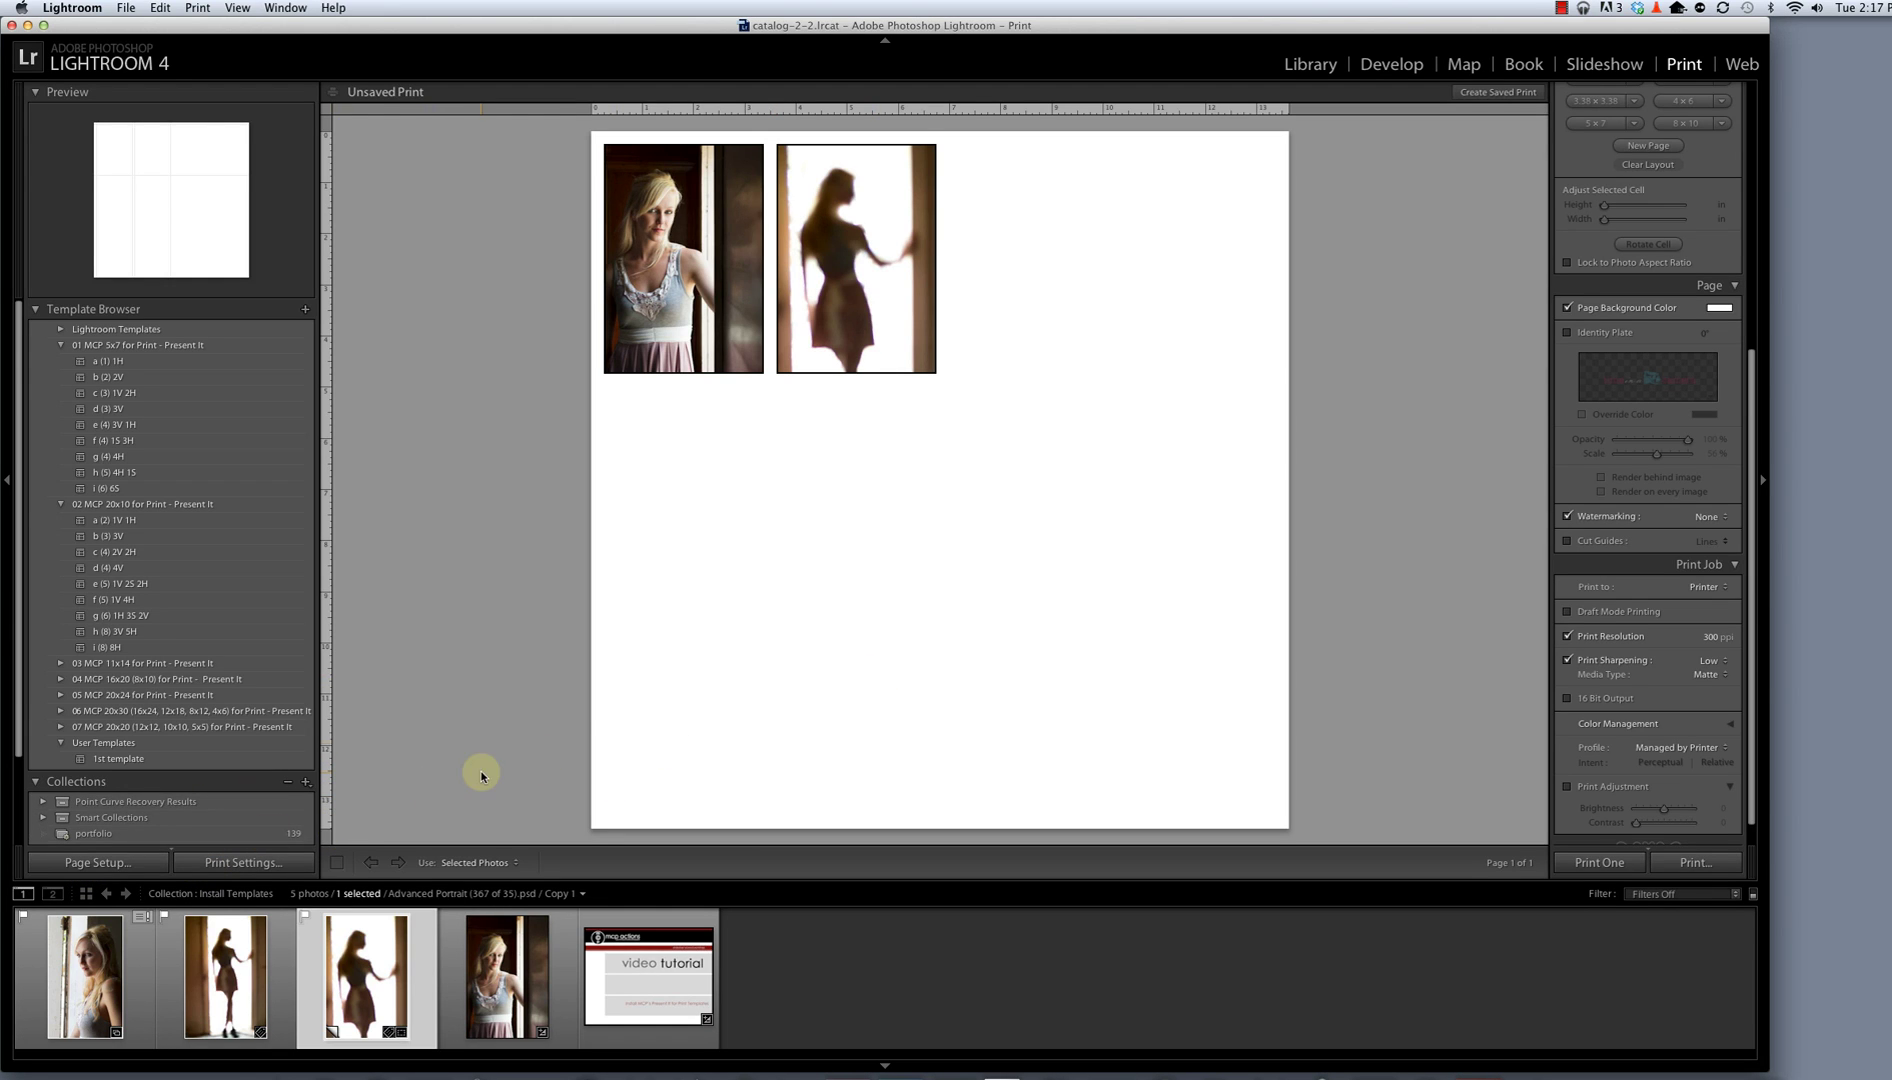
Apply the 20x10 g (6) 1H 3S 2V template and select the first photo, b side 2.psd.
click(180, 535)
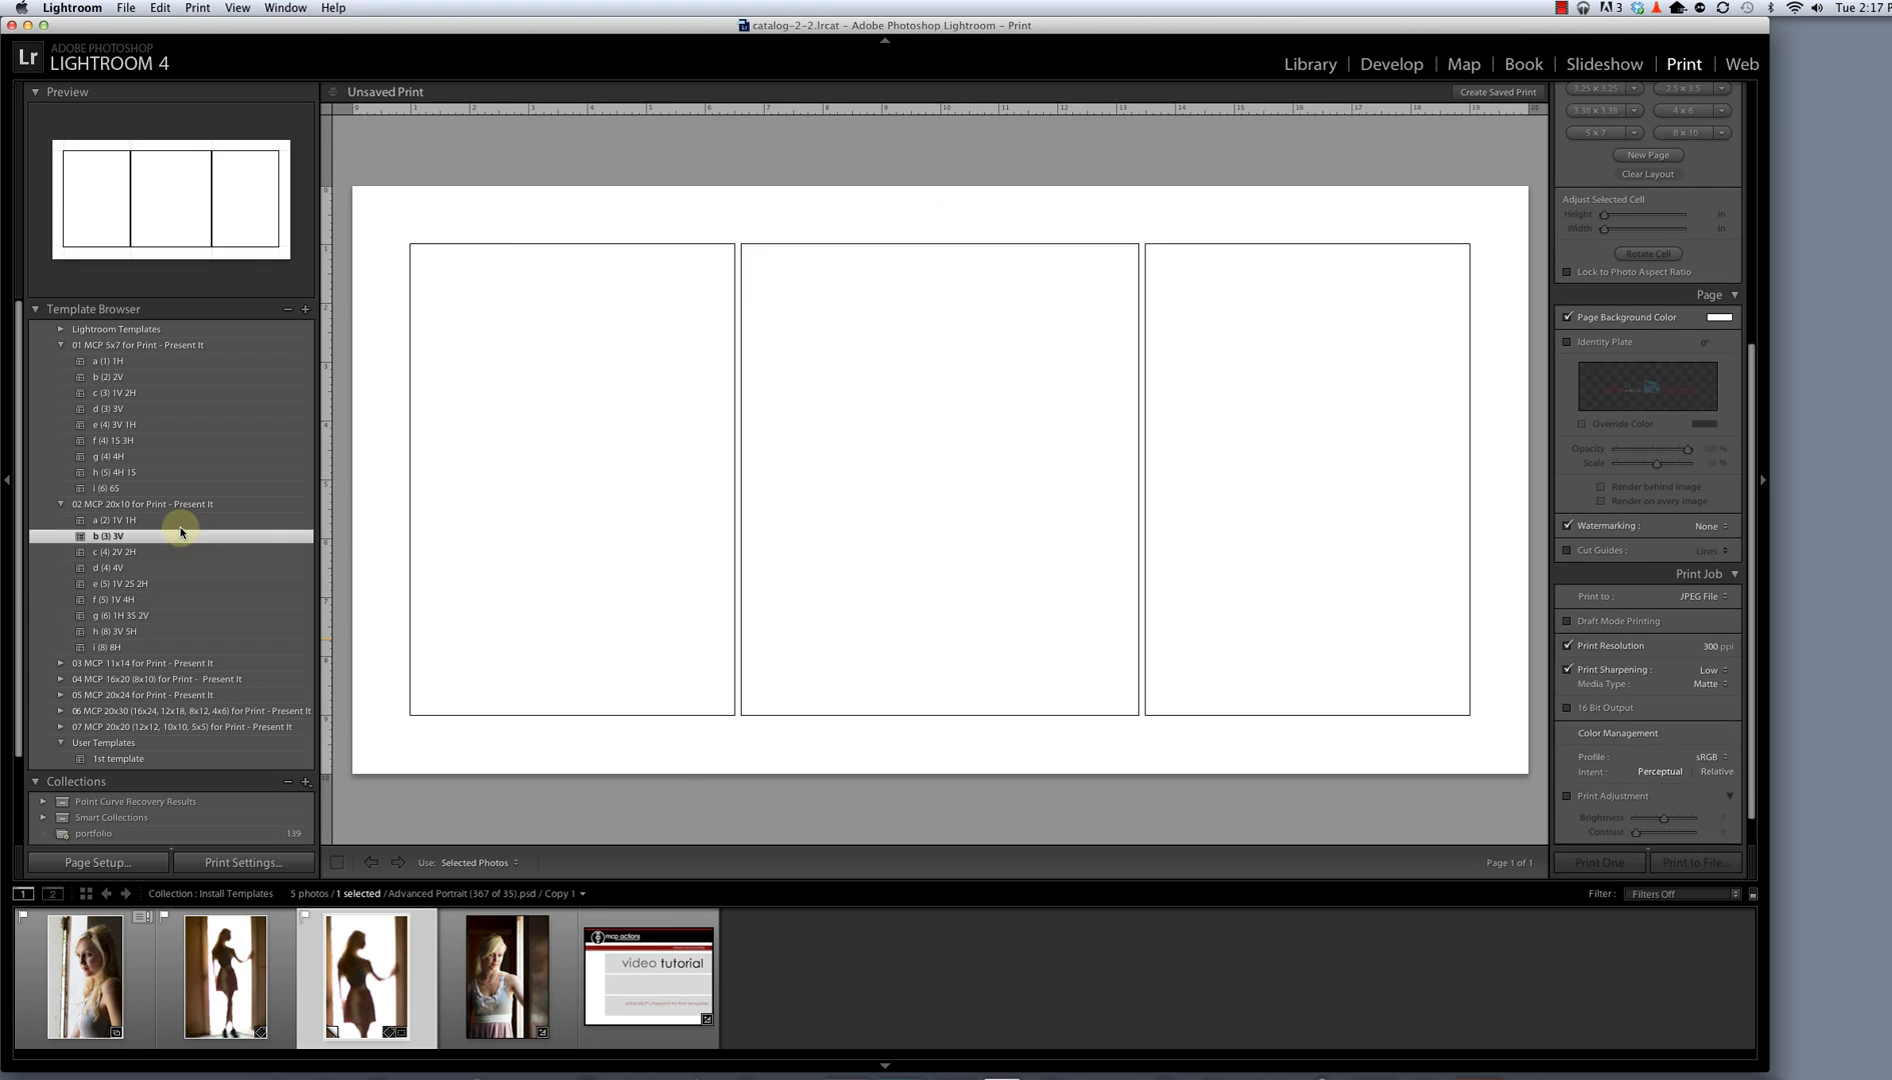
click(173, 615)
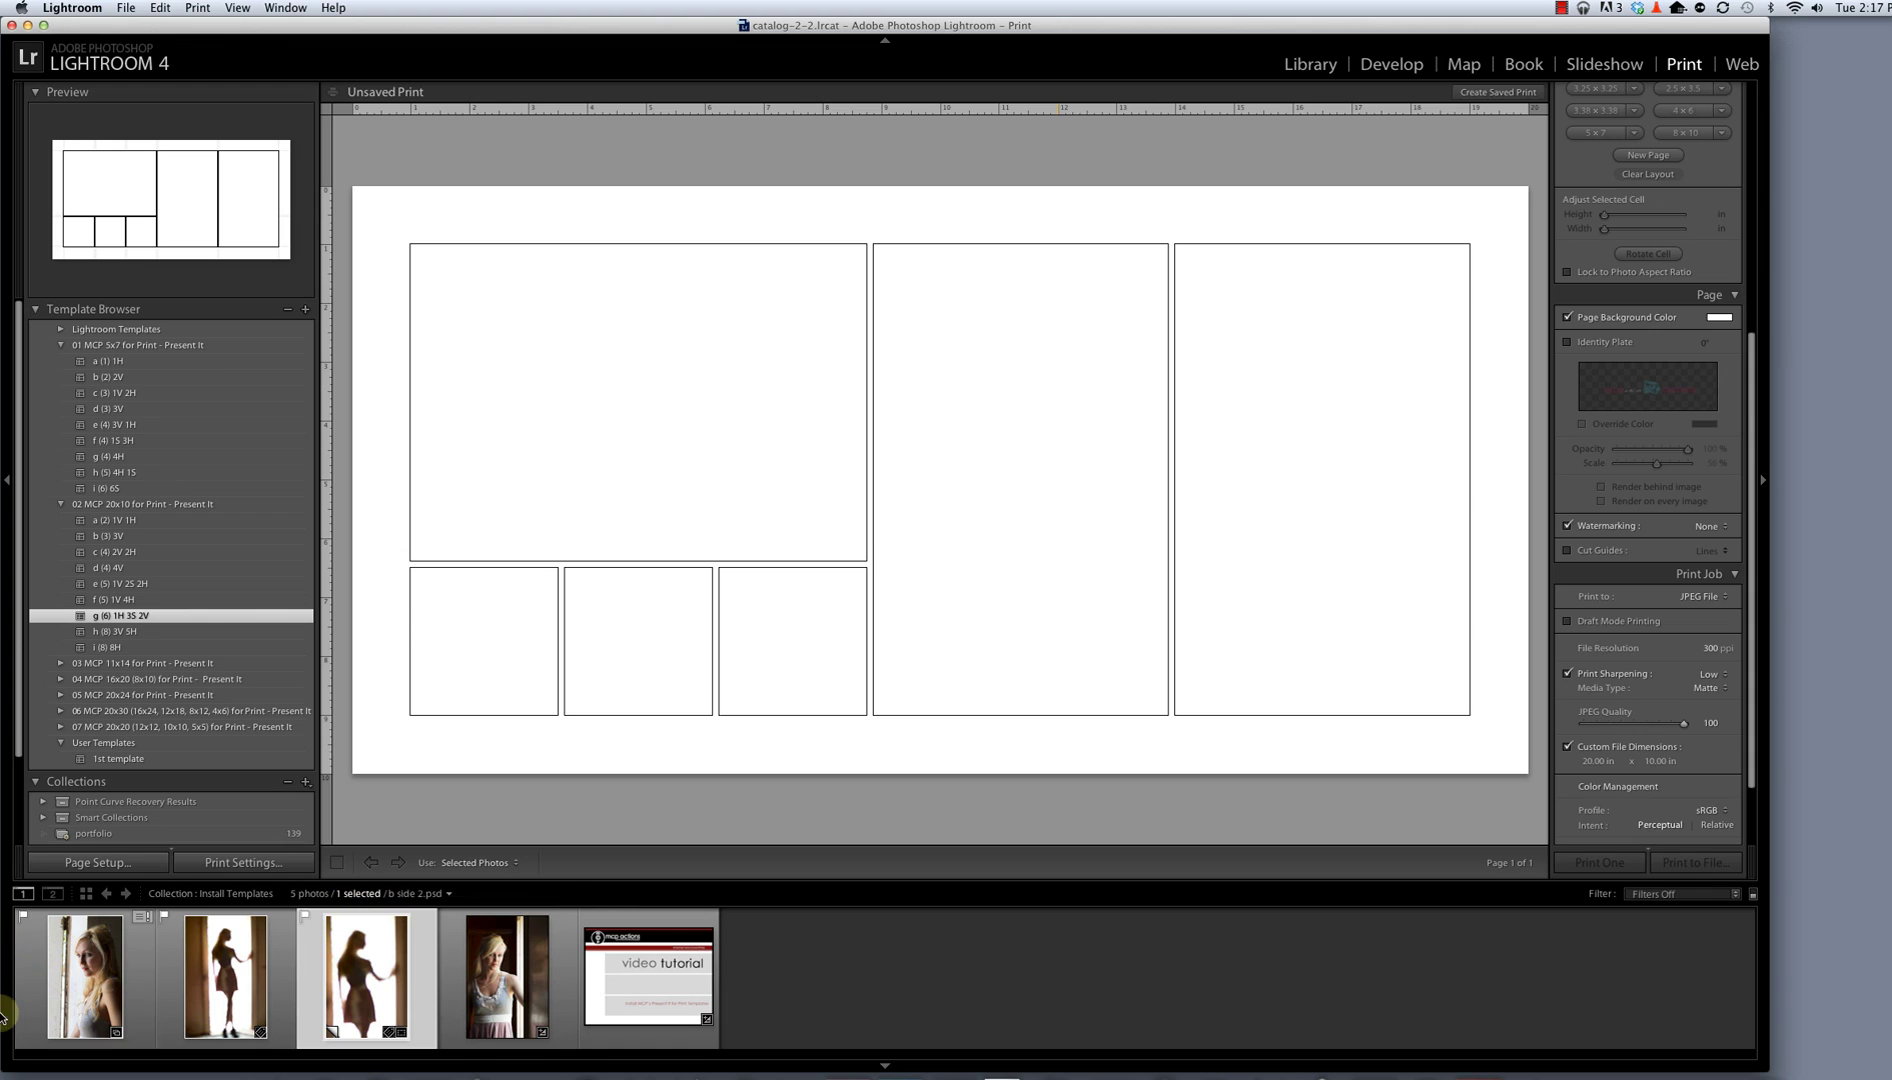
scroll(115, 797, down, 3)
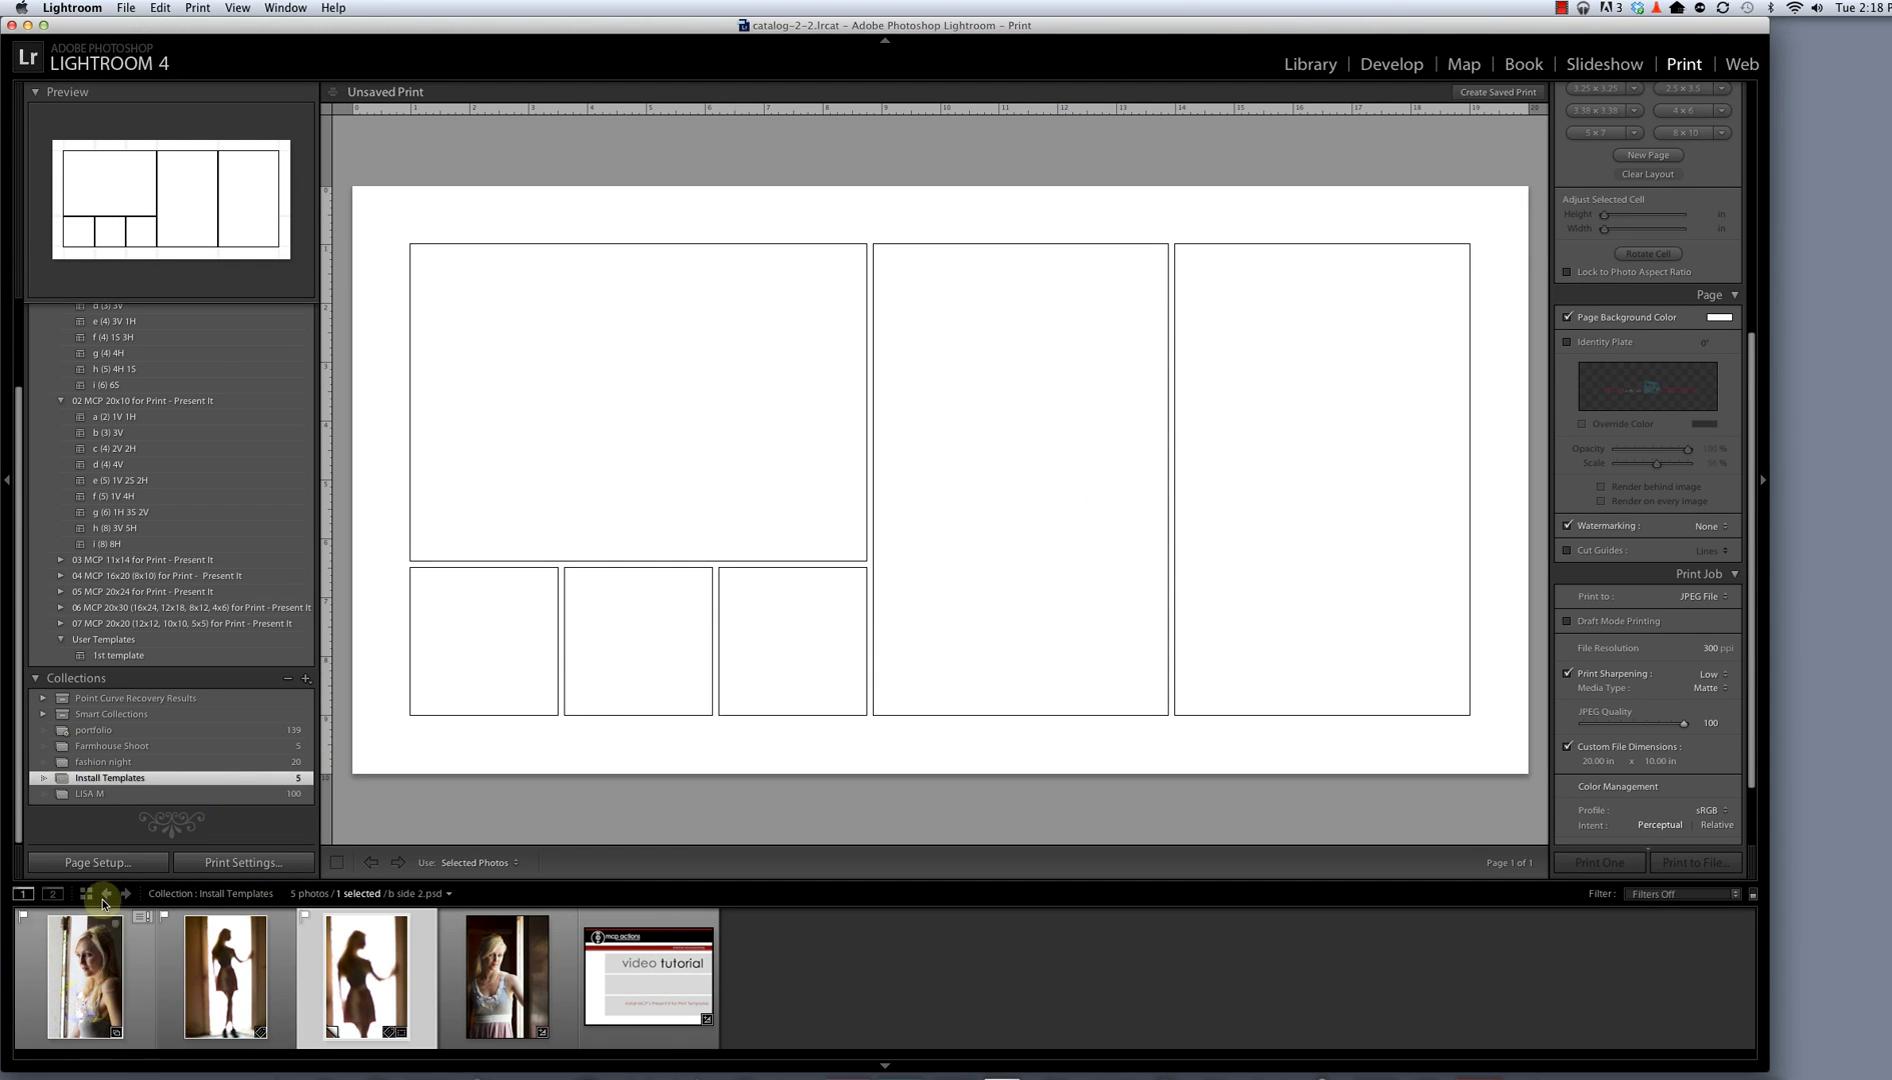
click(25, 998)
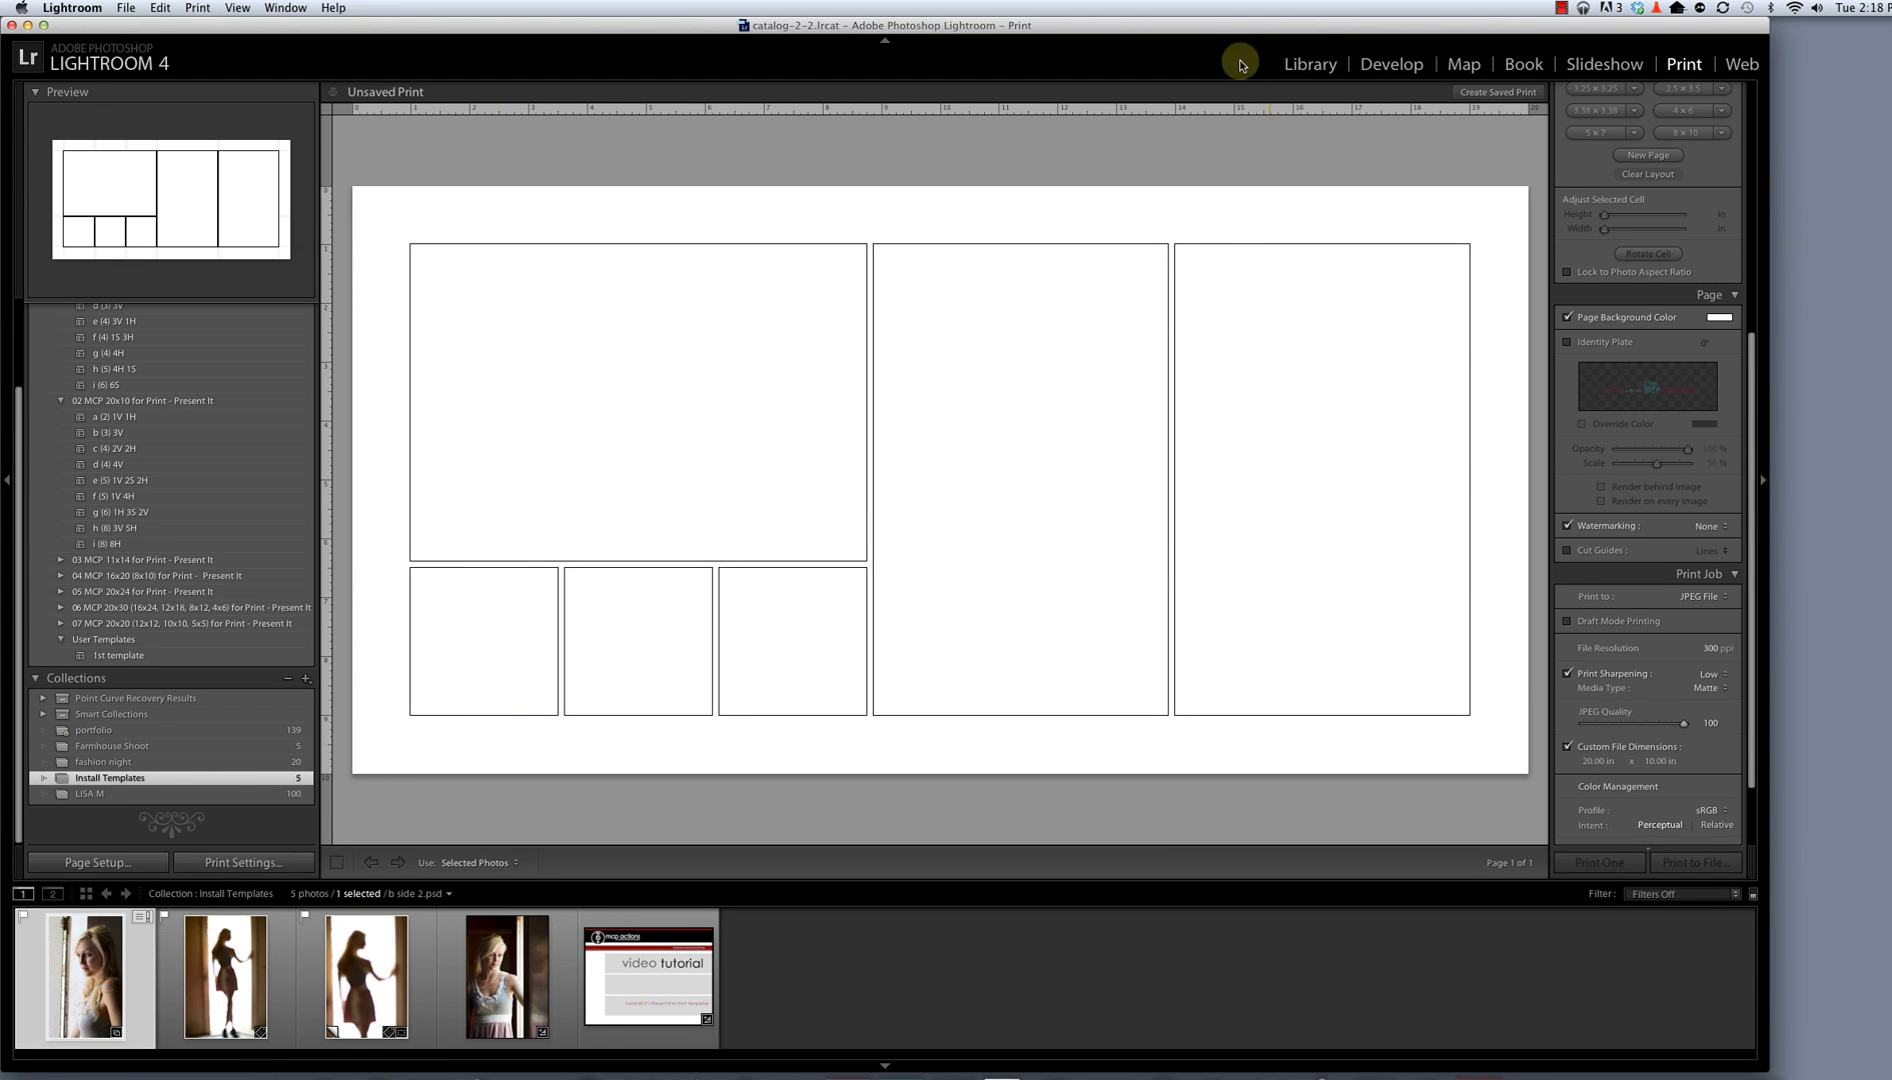
In Library, create a collection named 'Farmhouse' containing the selected photo b side 2.psd.
click(1312, 63)
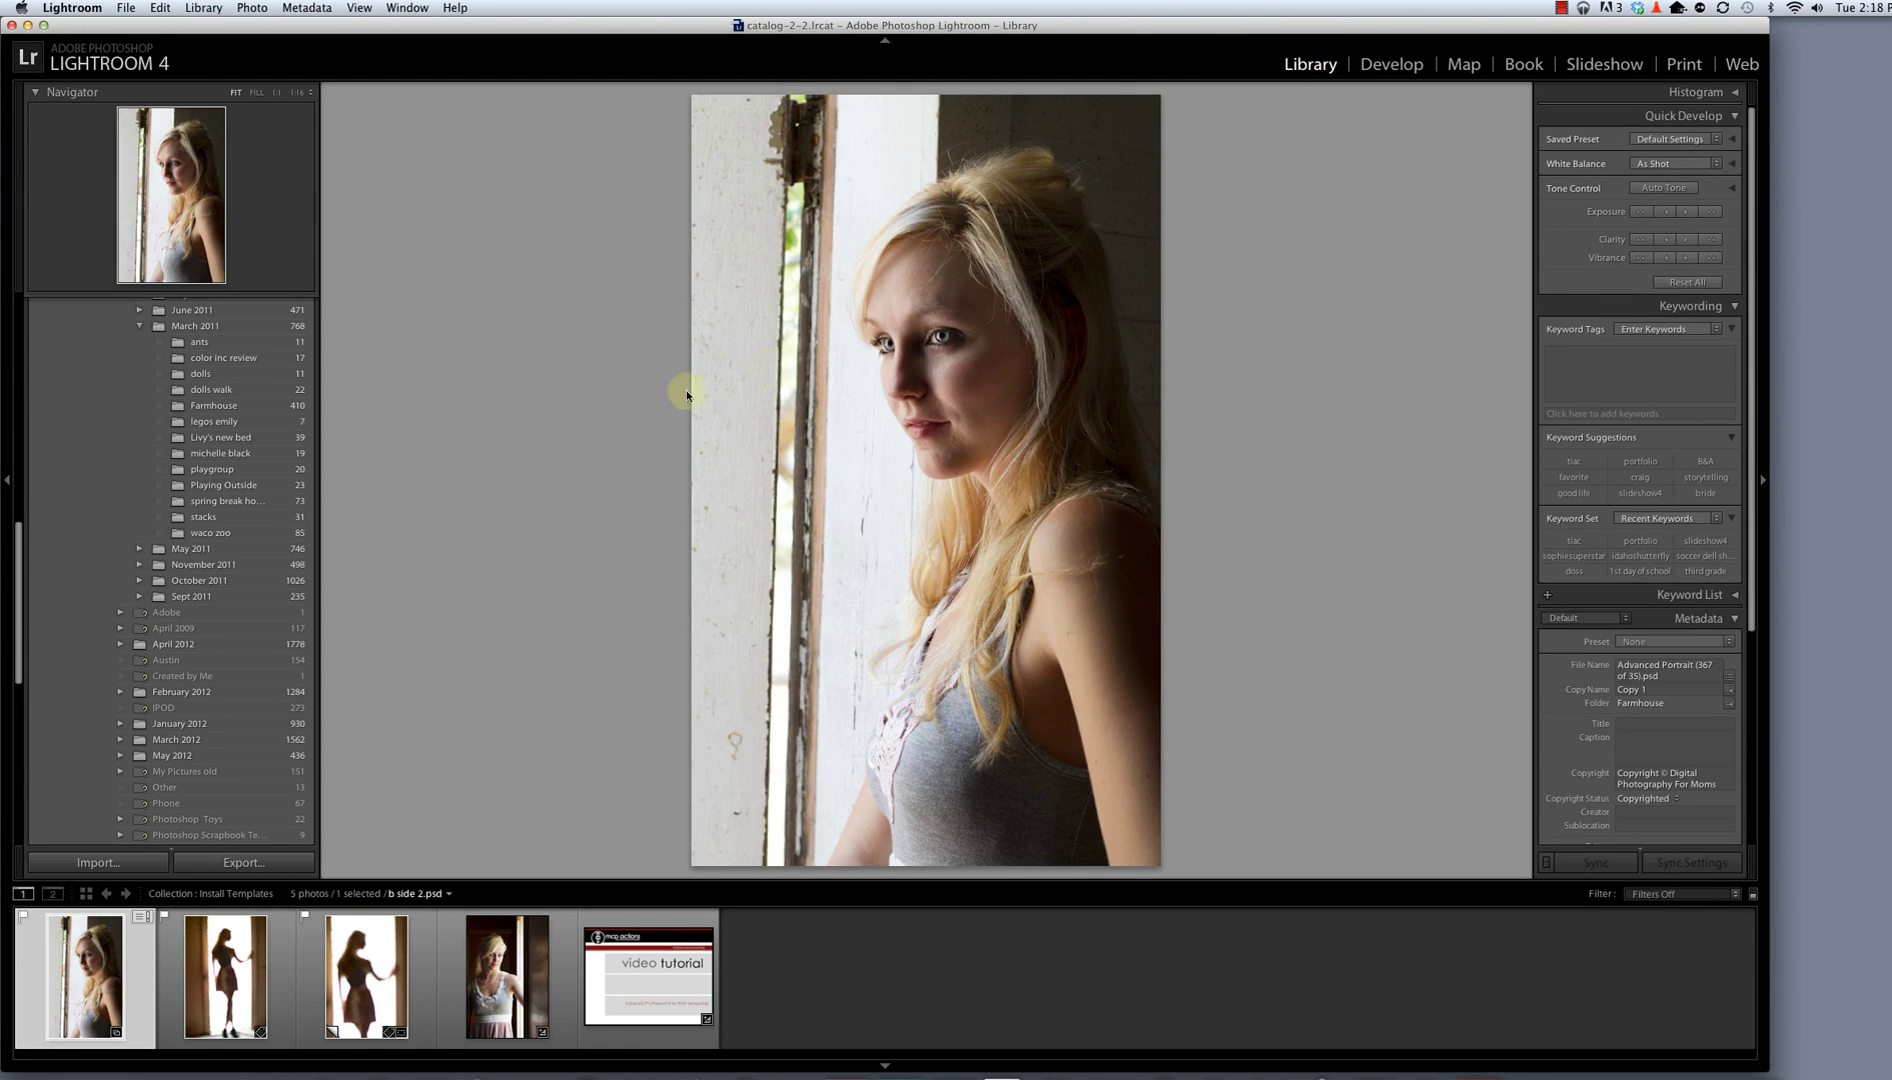
scroll(241, 515, down, 10)
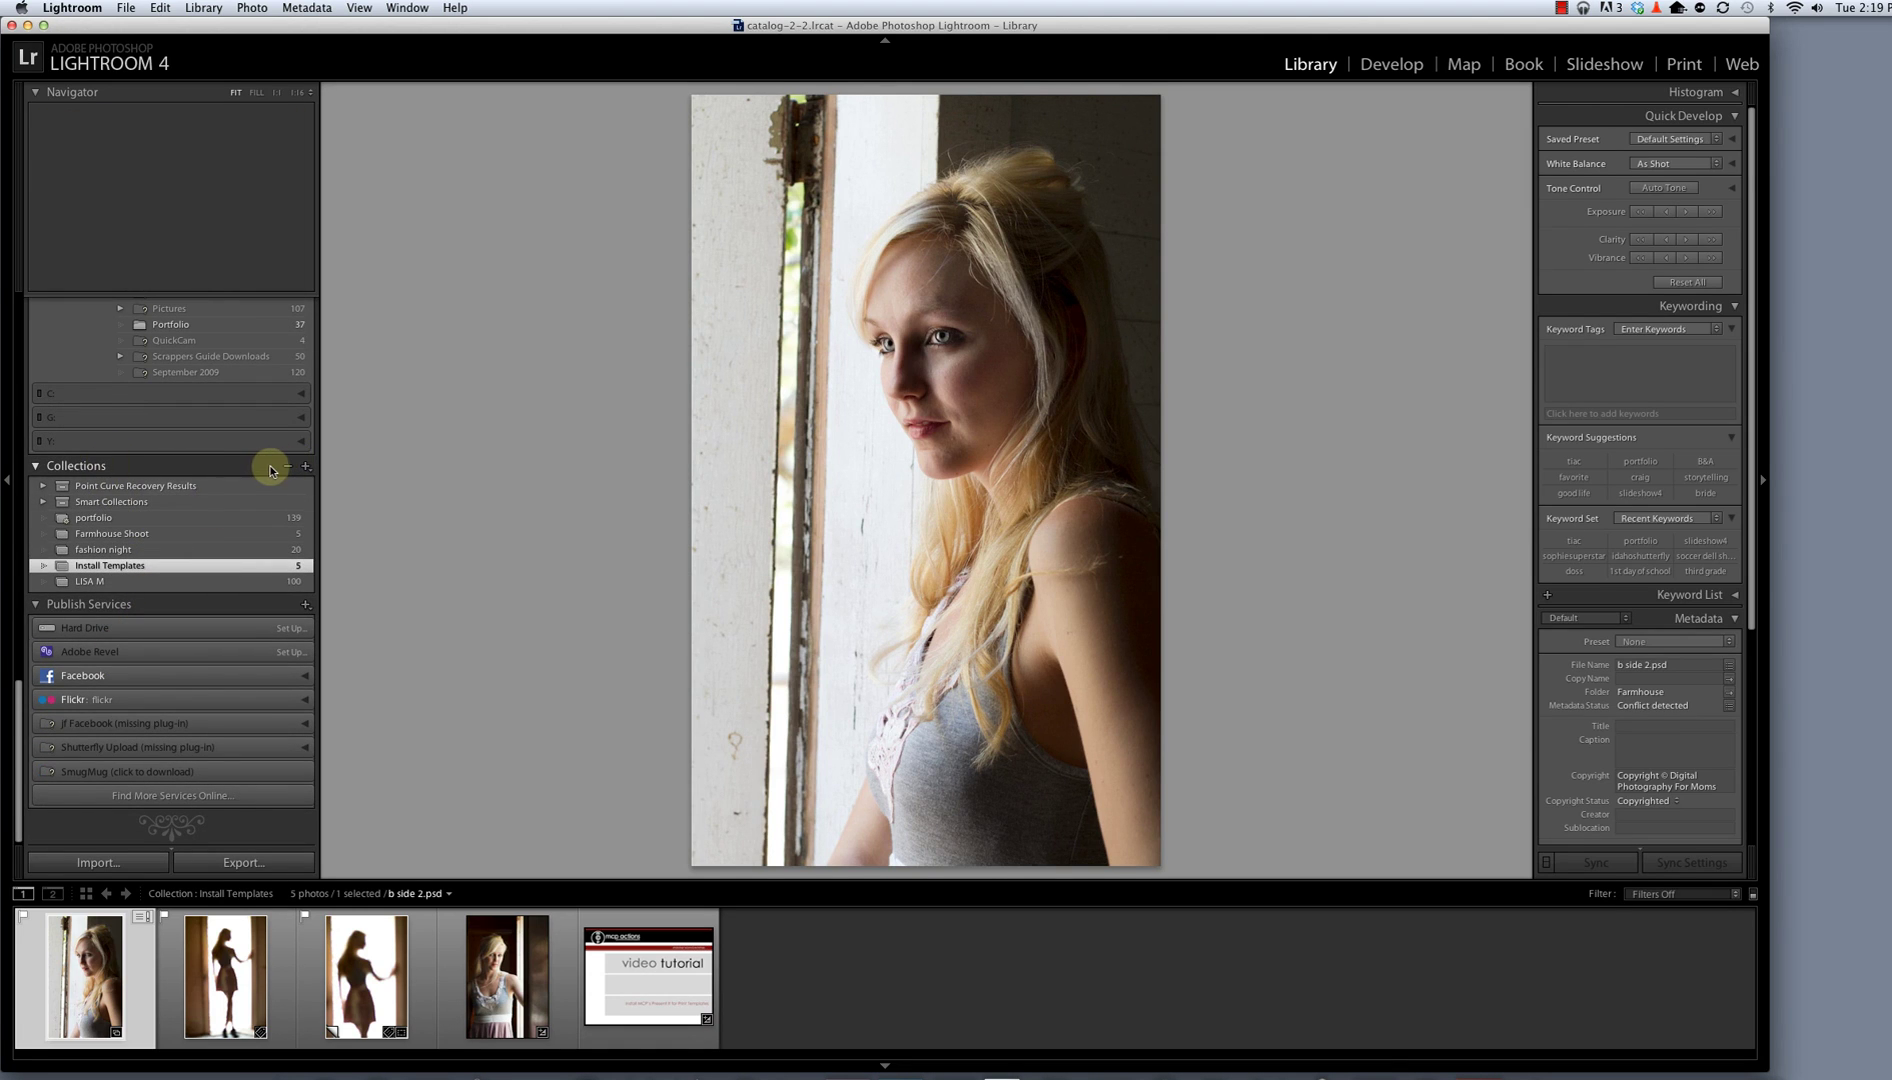
click(307, 466)
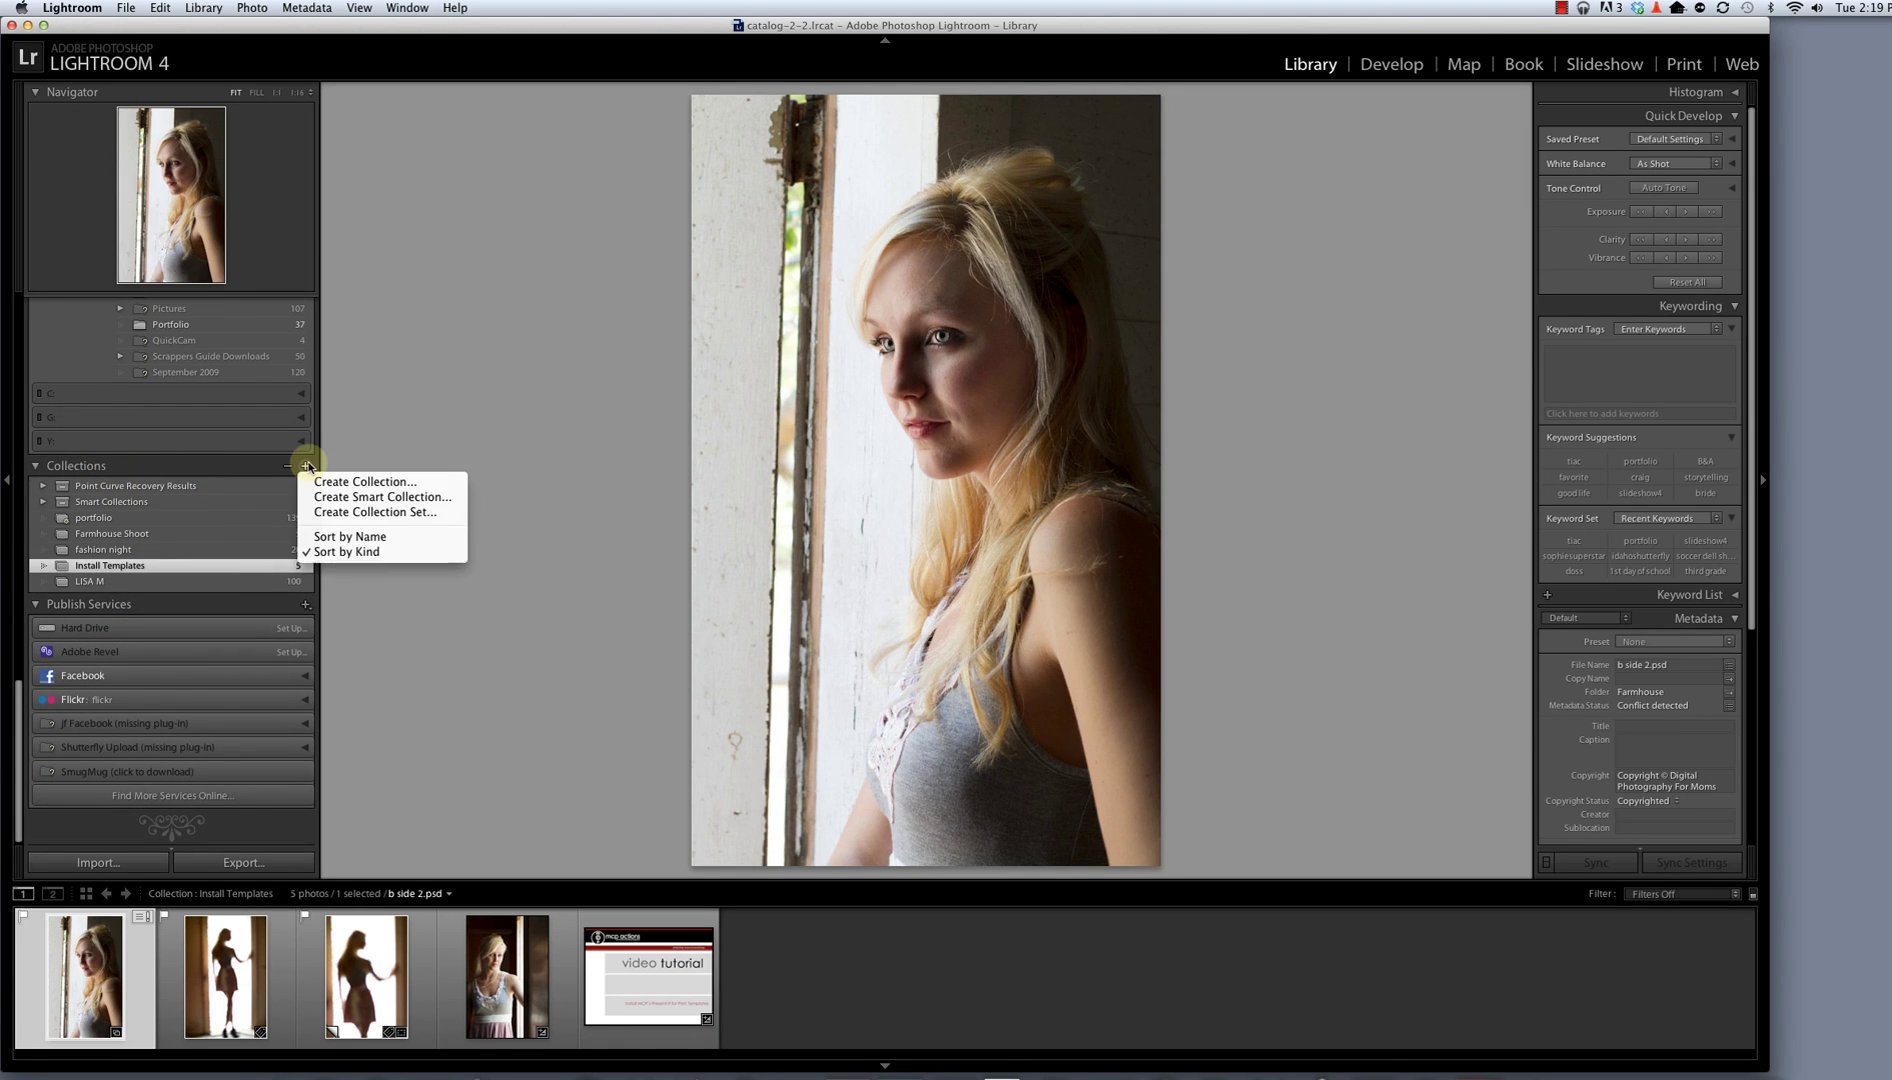
click(360, 481)
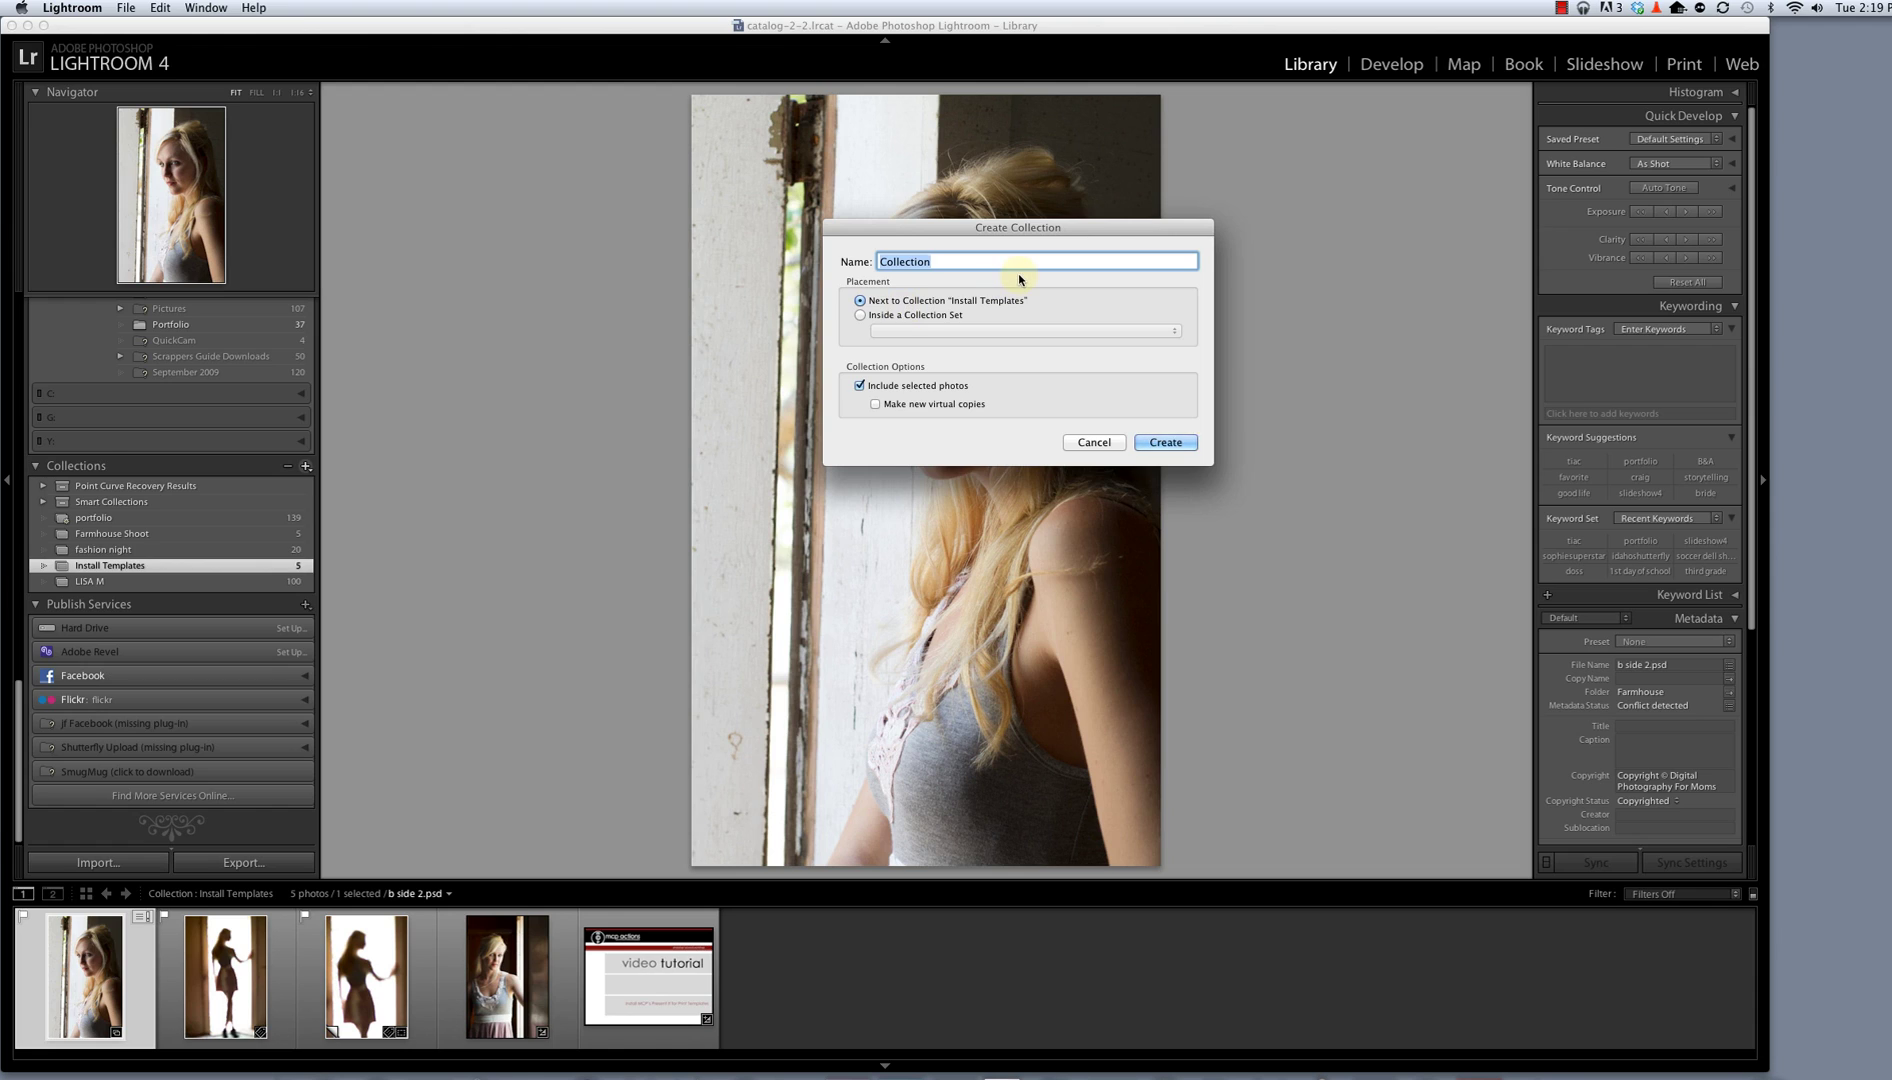
text(Farmhouse)
click(1170, 445)
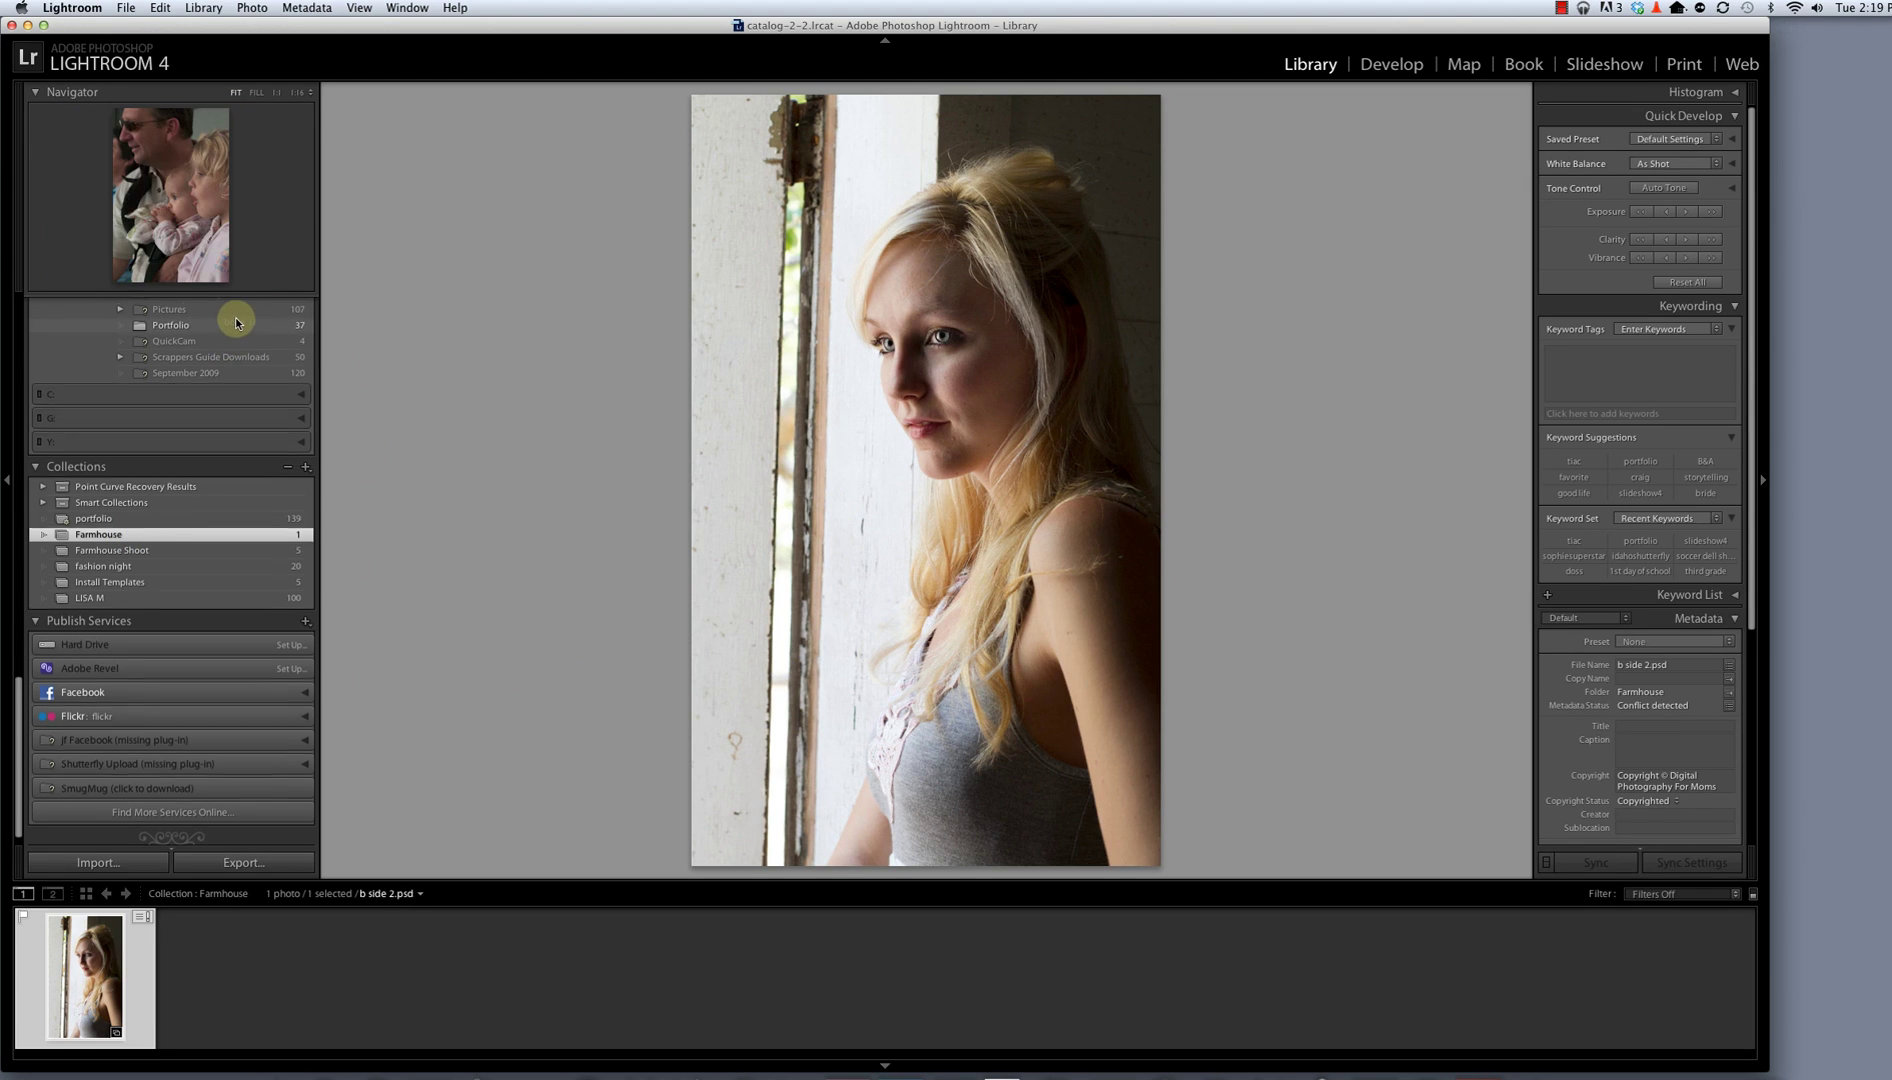
Add the red and white currants photo portfolio-5-3.jpg from the Portfolio folder to Farmhouse.
scroll(211, 431, up, 10)
scroll(208, 432, up, 10)
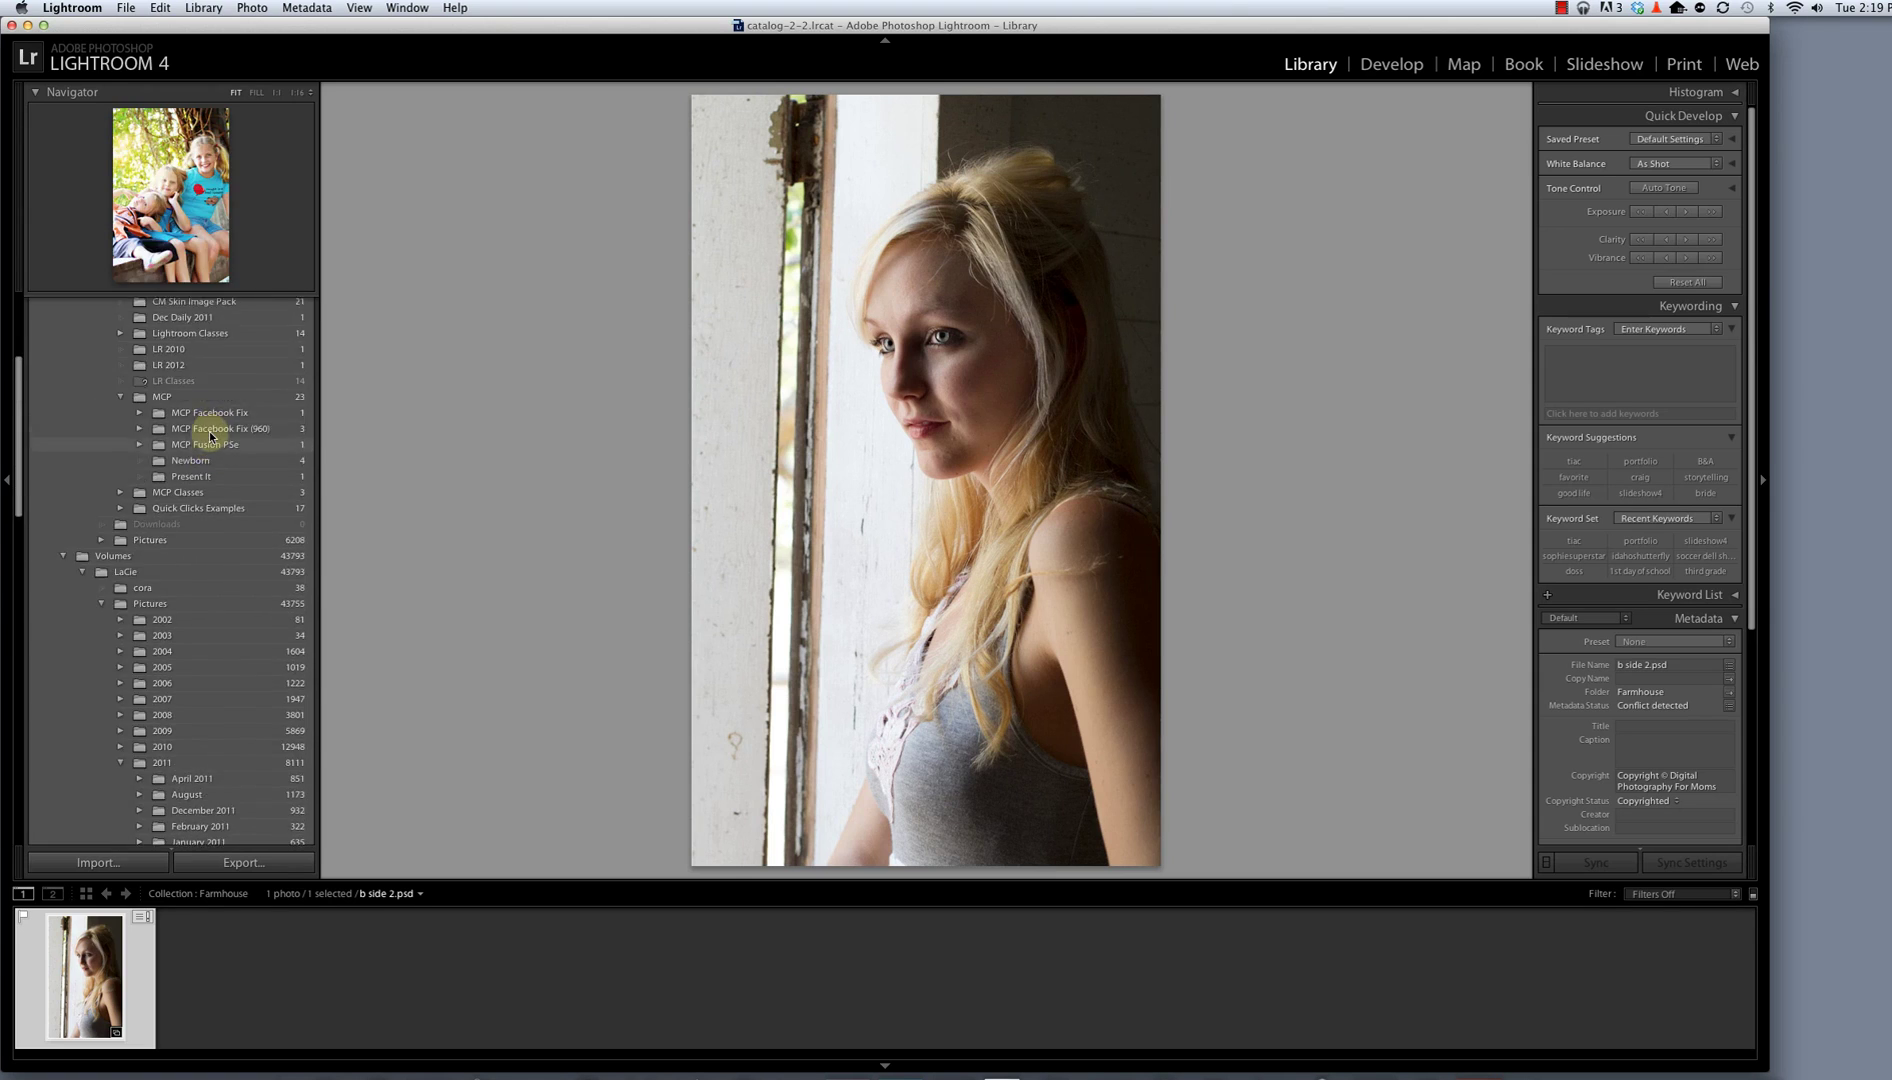
click(82, 467)
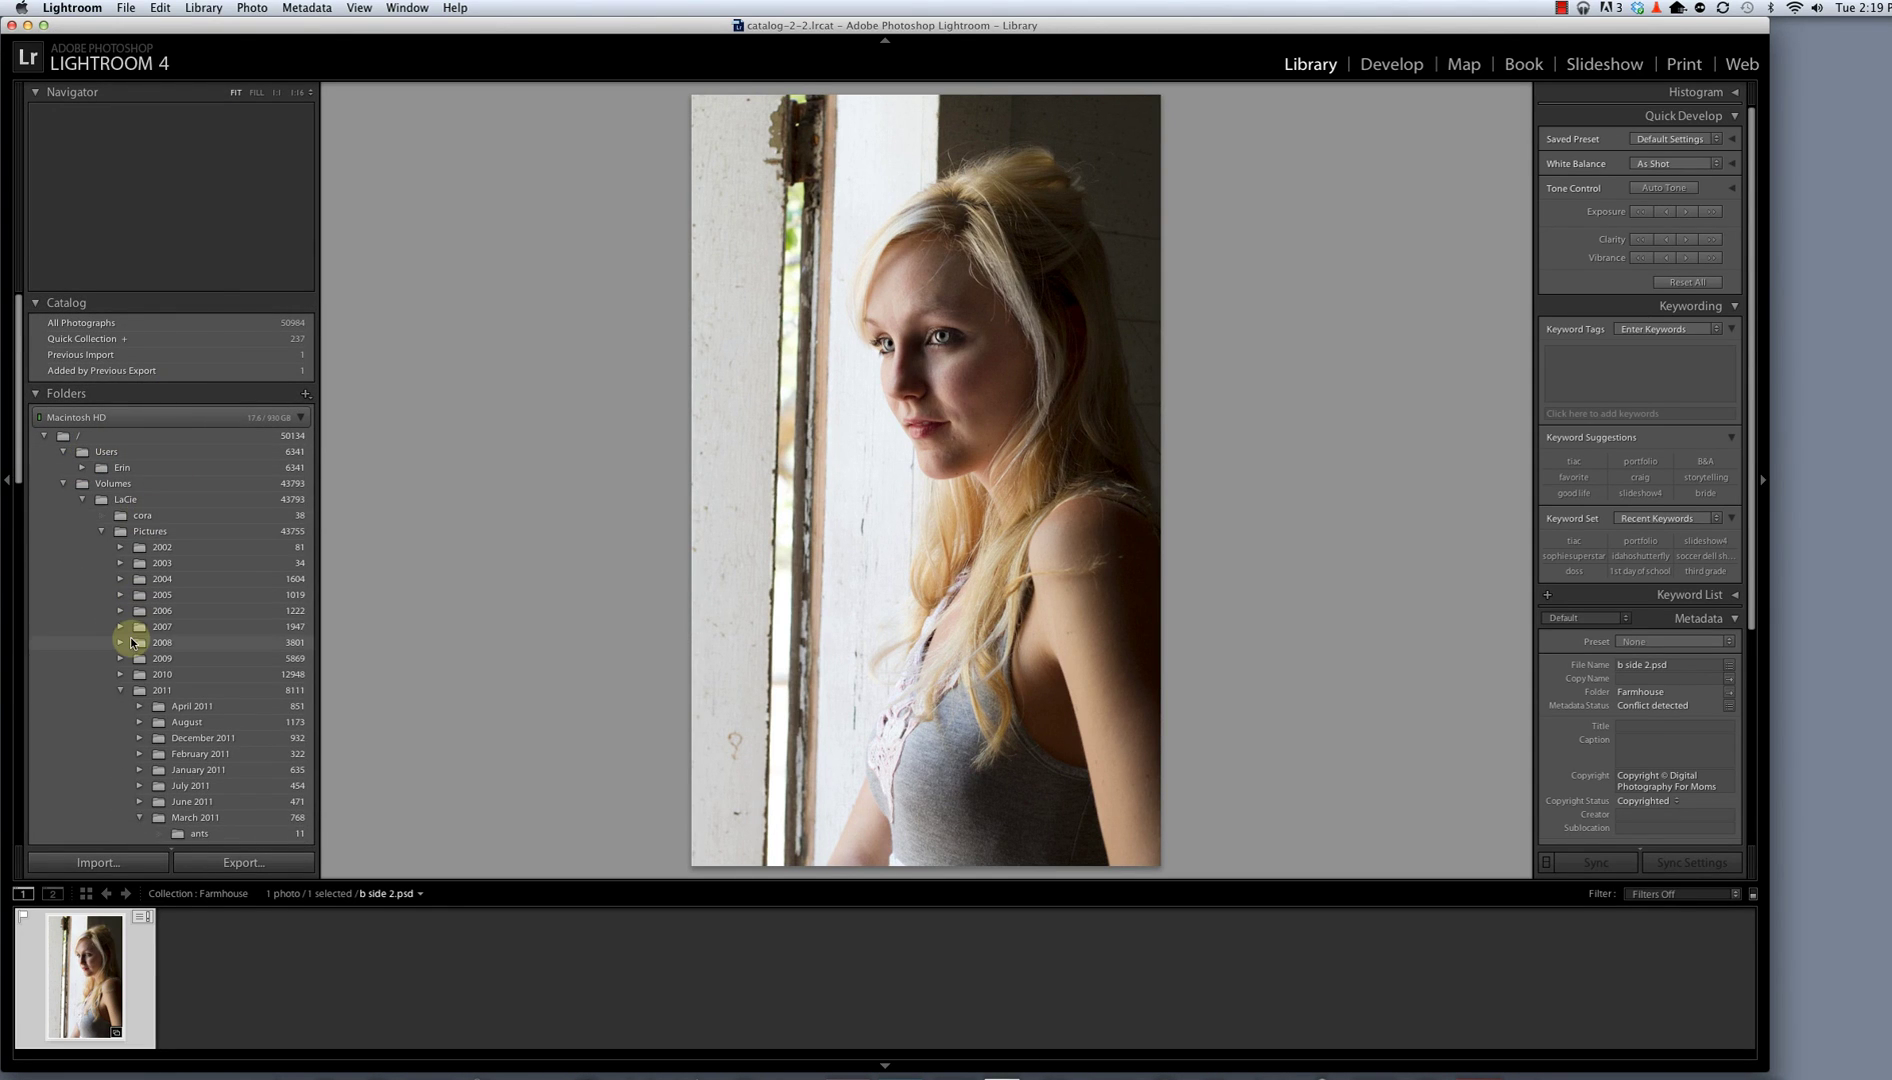
scroll(135, 655, down, 5)
scroll(130, 641, down, 6)
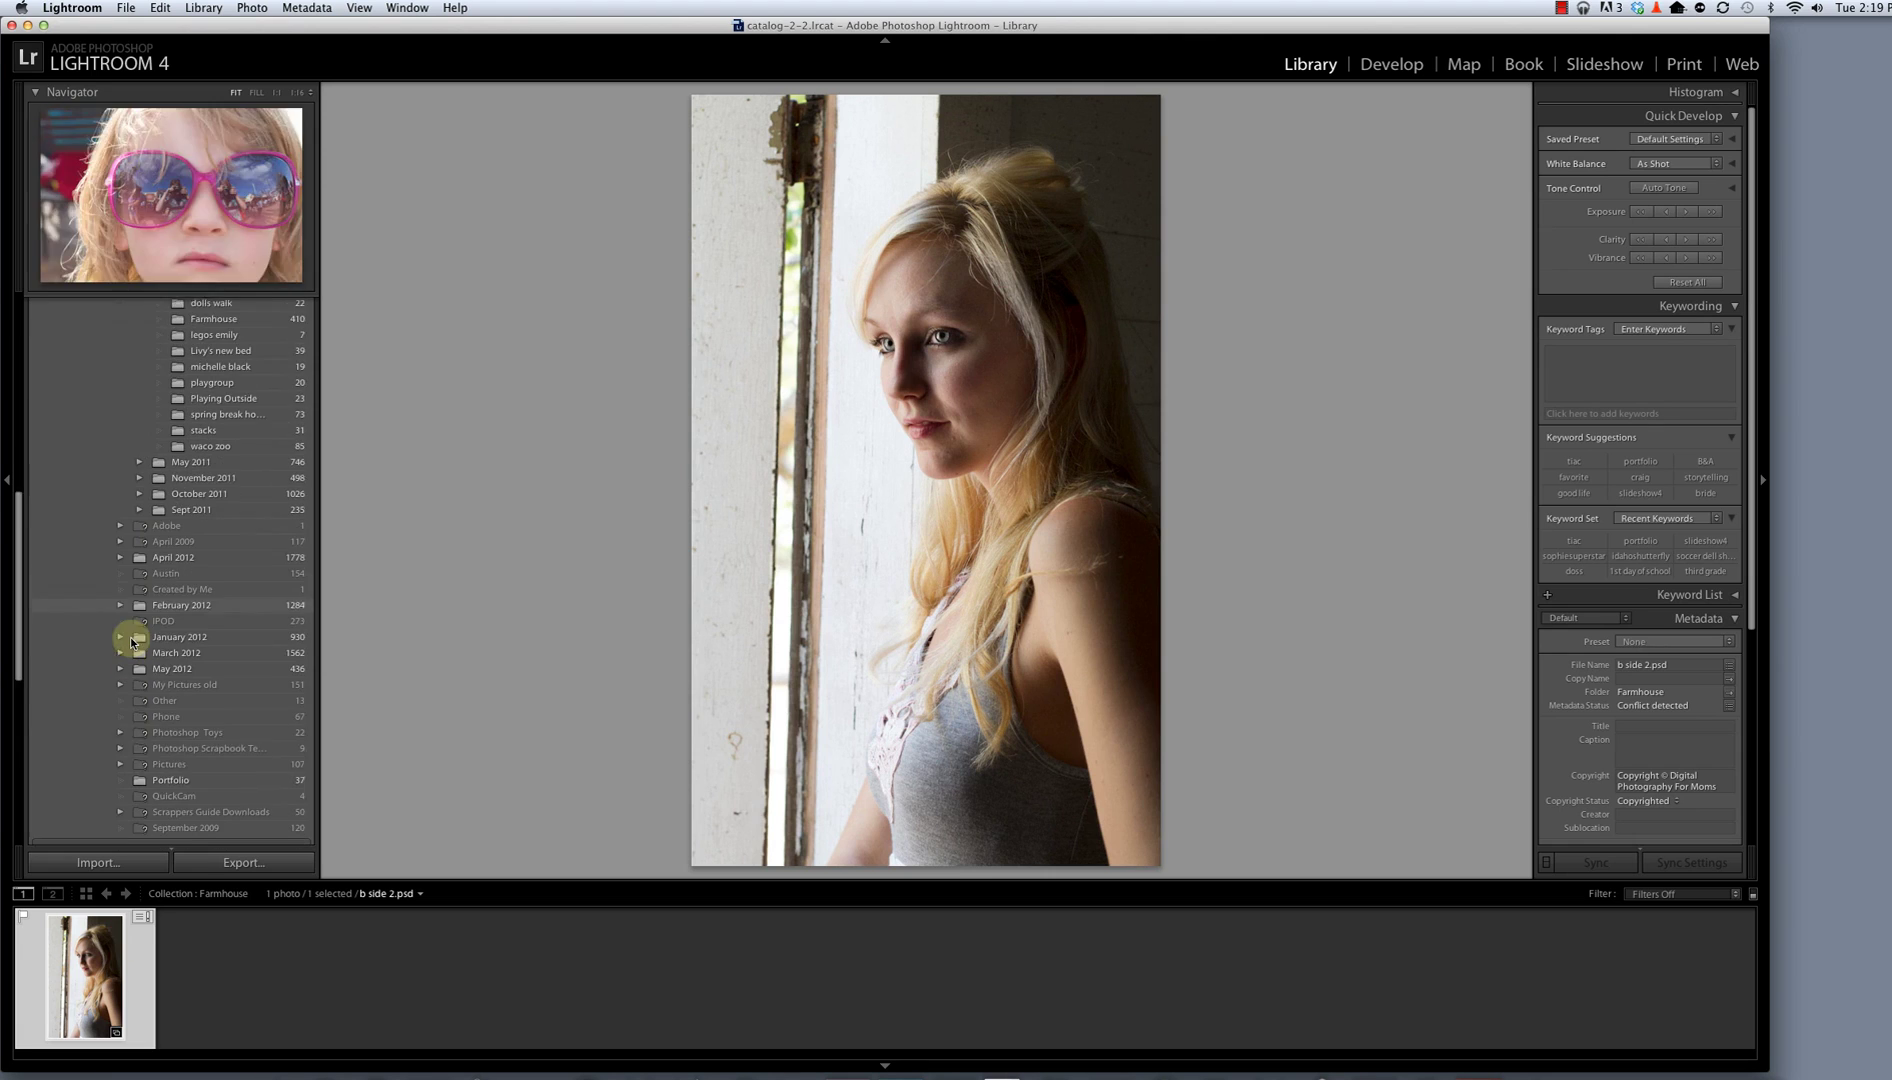
click(191, 774)
scroll(207, 768, down, 8)
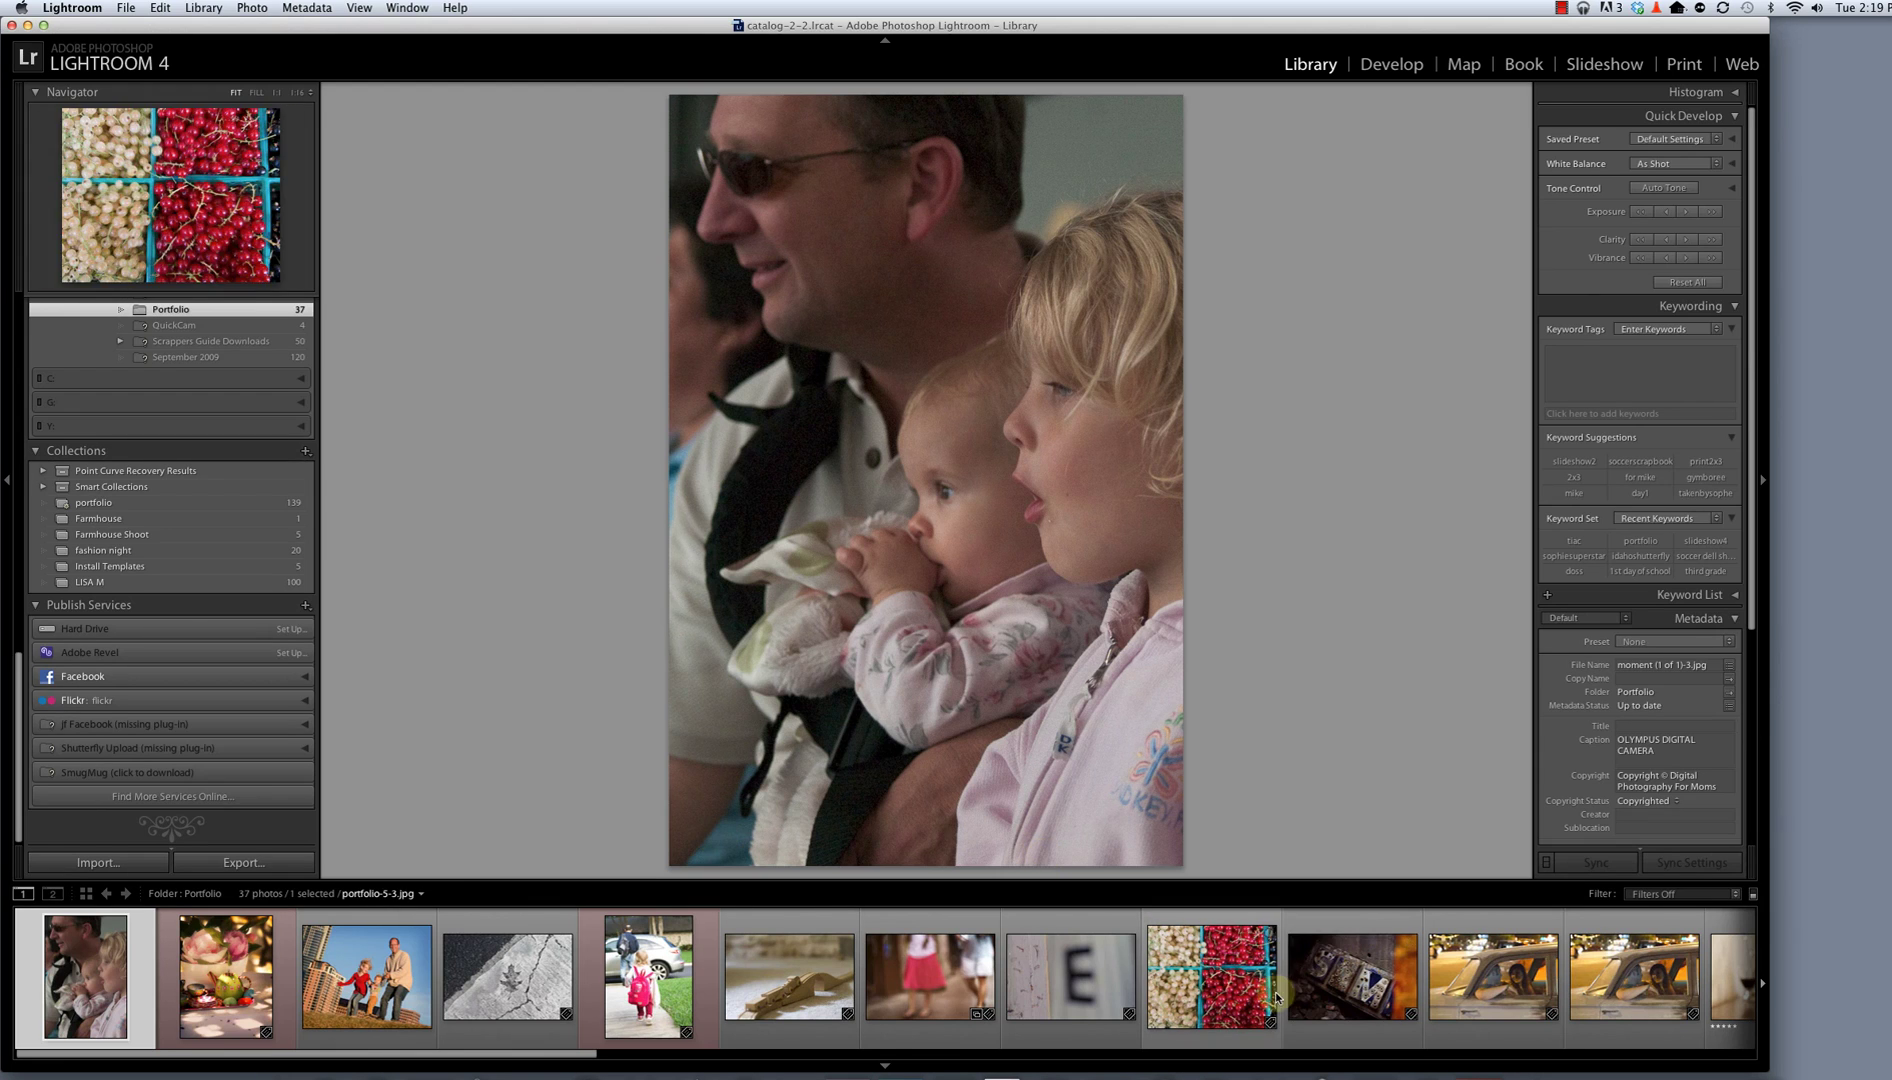
click(1210, 985)
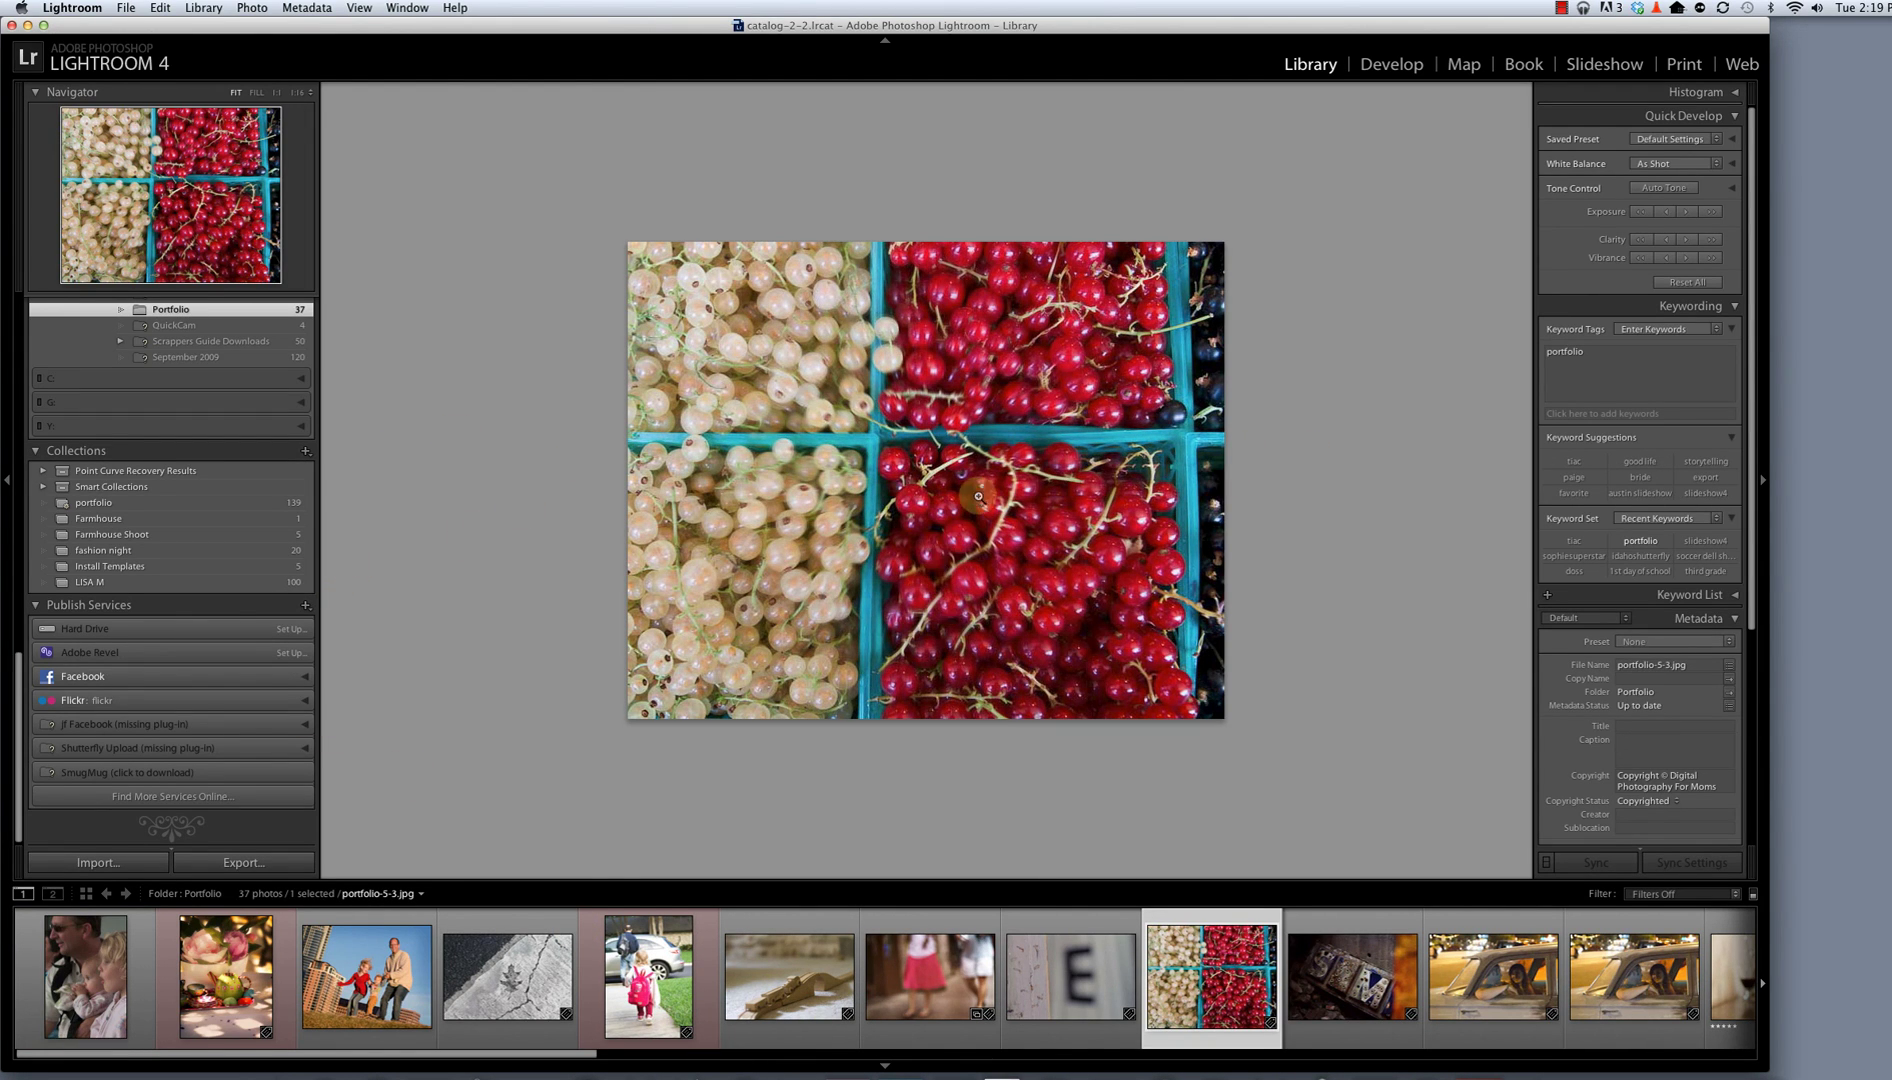
drag(1215, 1013, 90, 521)
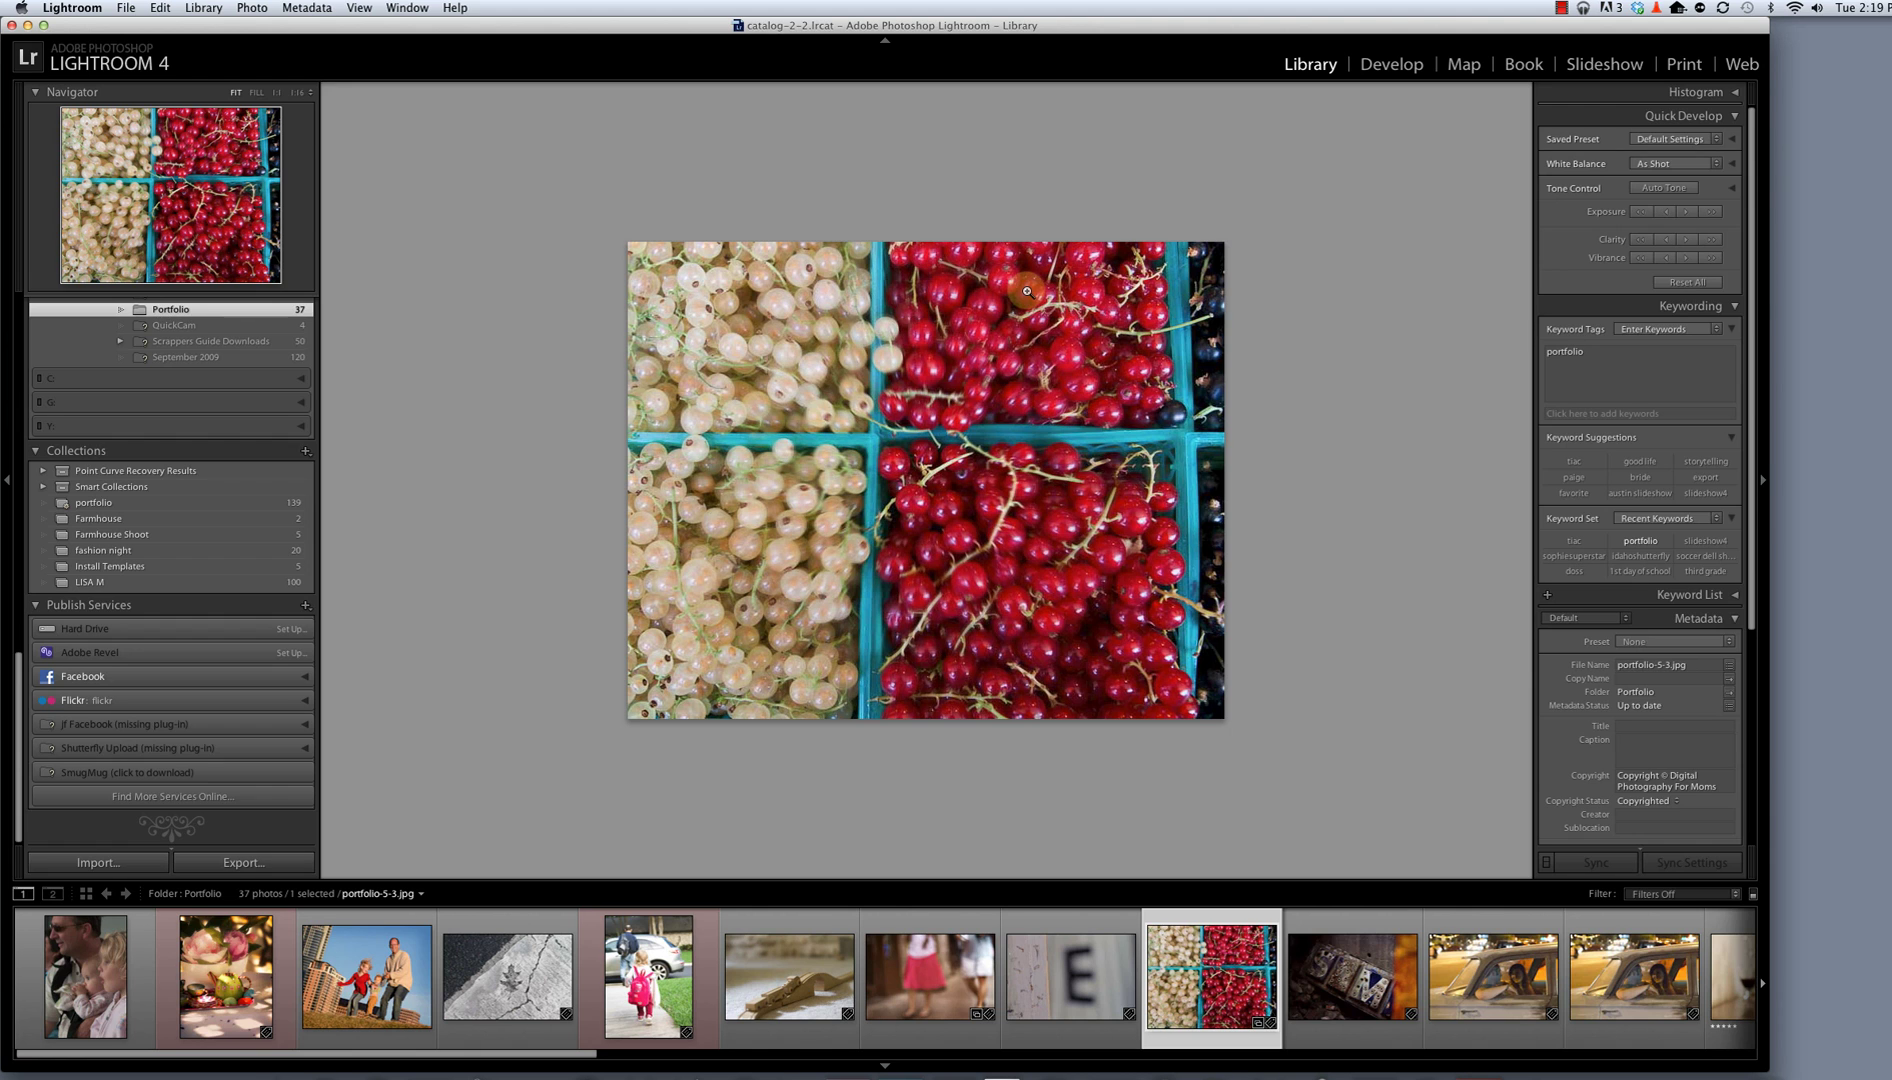
Add street shot portfolio-8-3 and car shot portfolio-7-3 to Farmhouse, then view its four photos.
key(g)
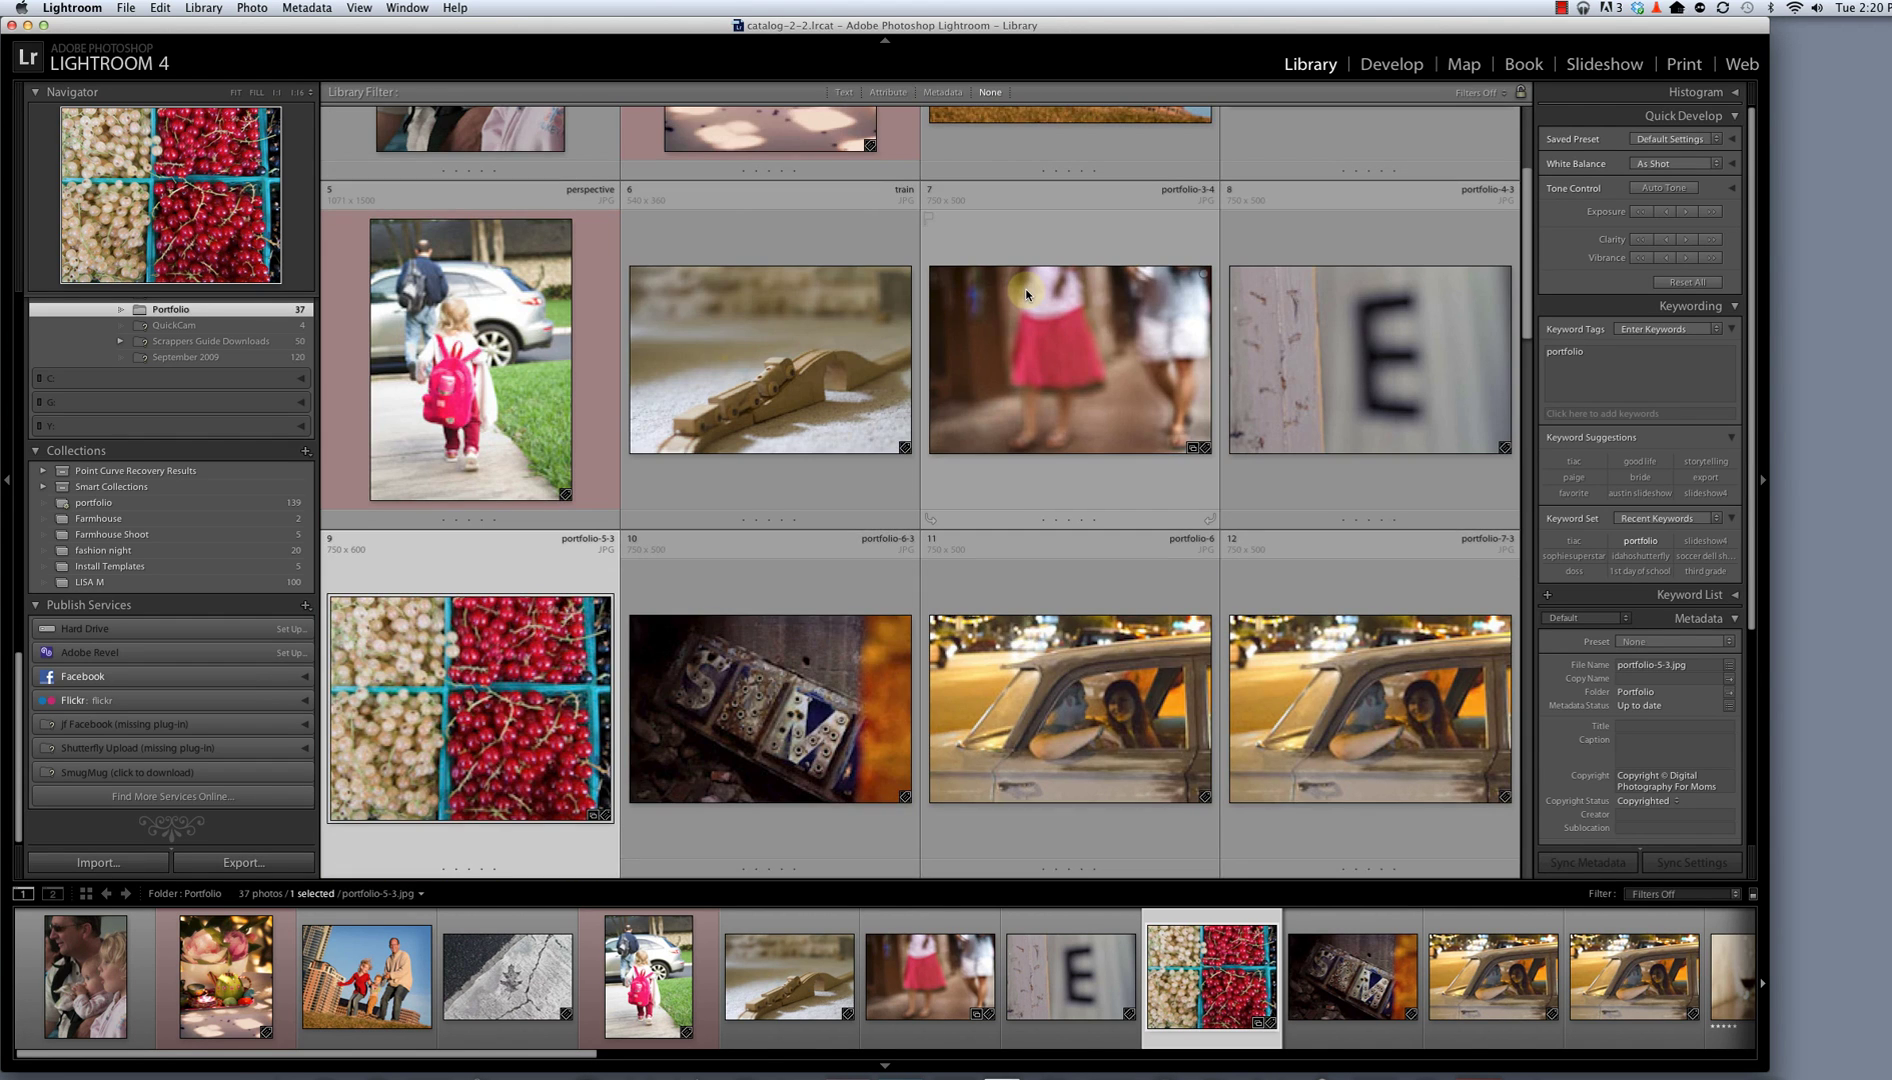
scroll(983, 392, down, 5)
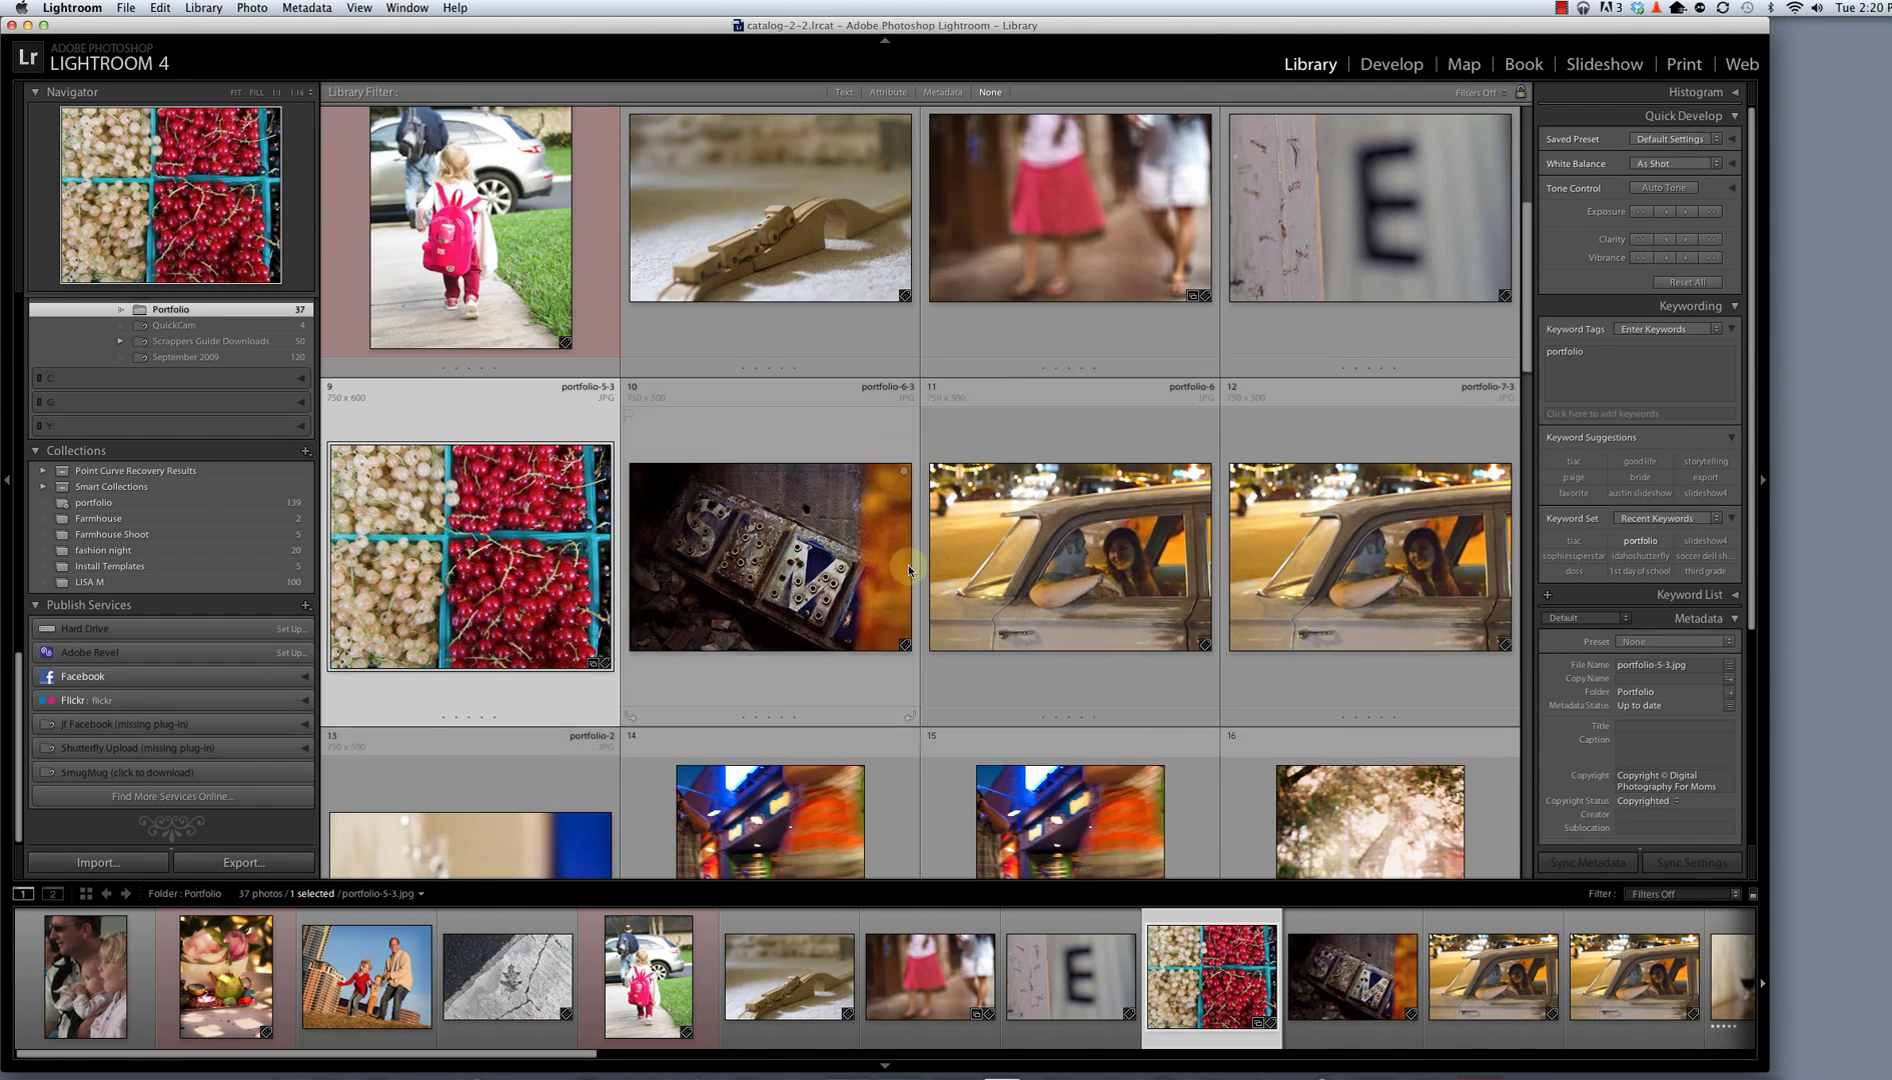
scroll(912, 717, down, 2)
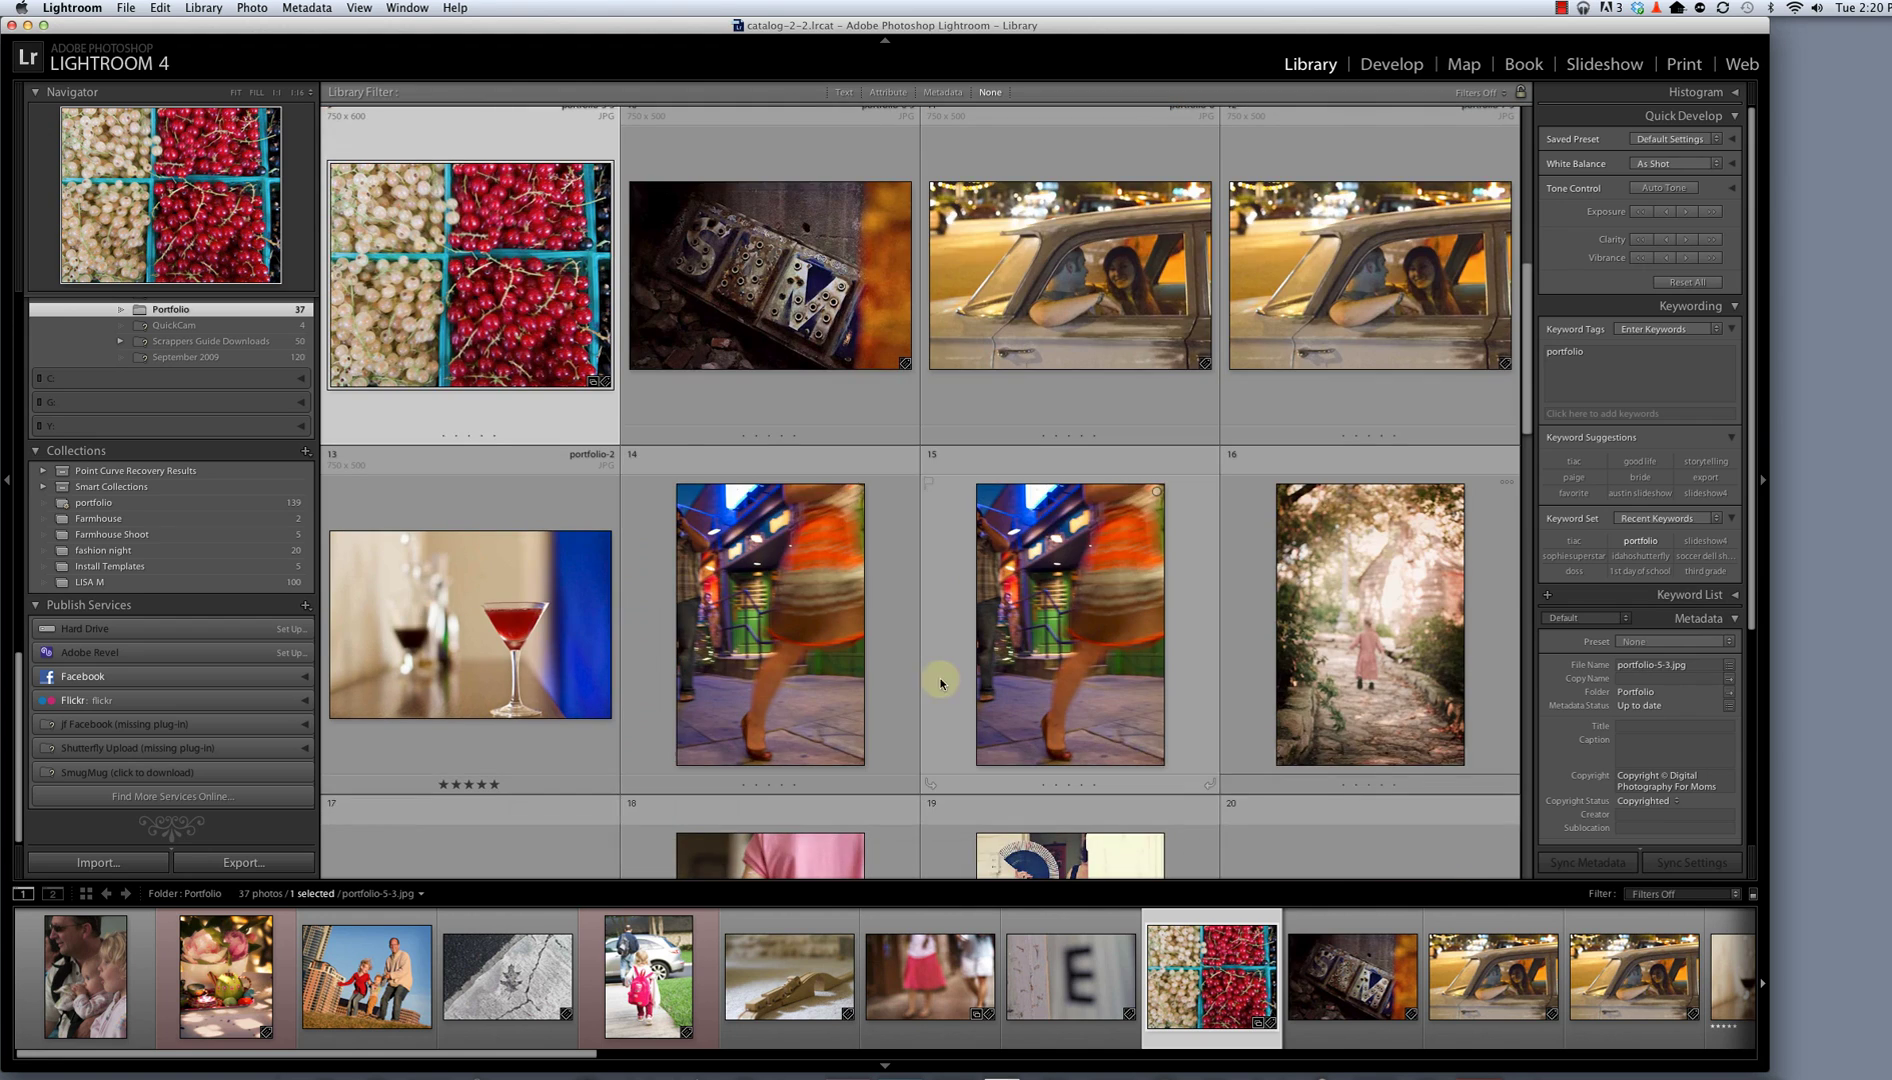
click(942, 680)
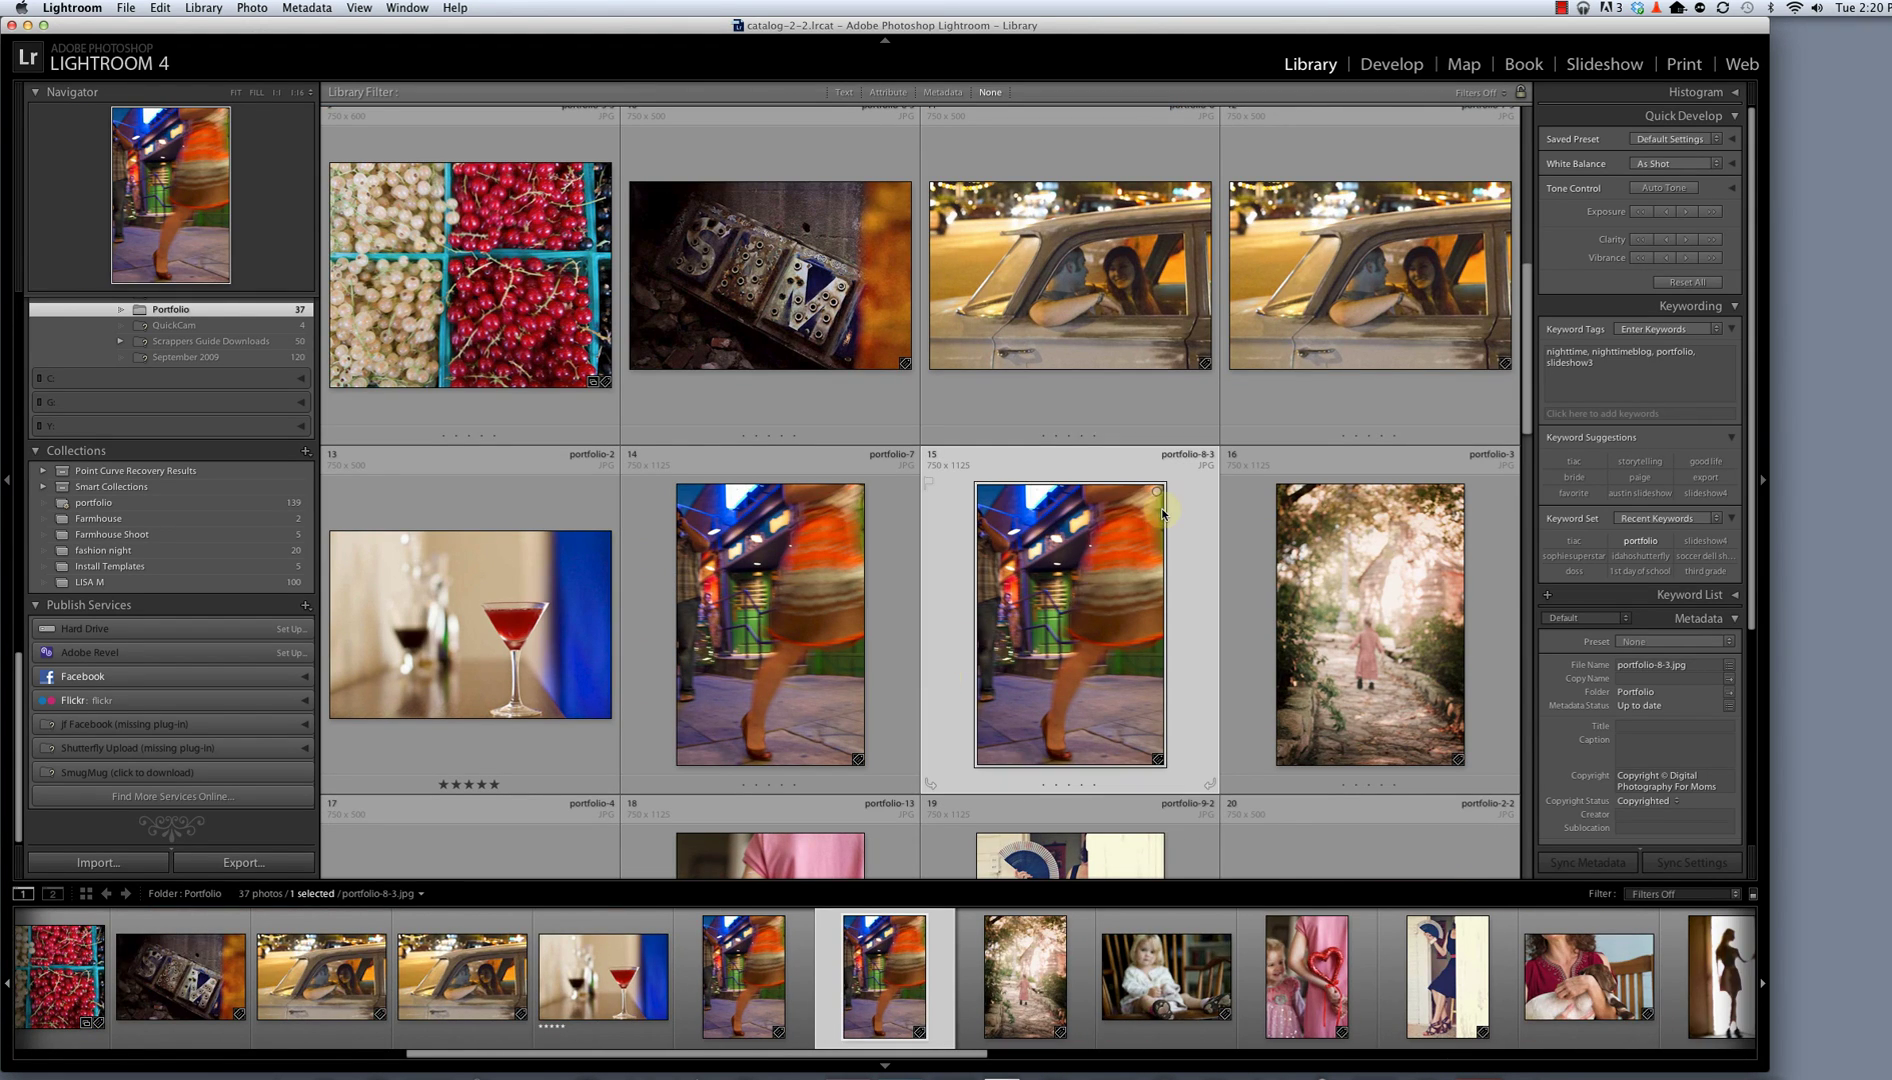
super+click(1302, 397)
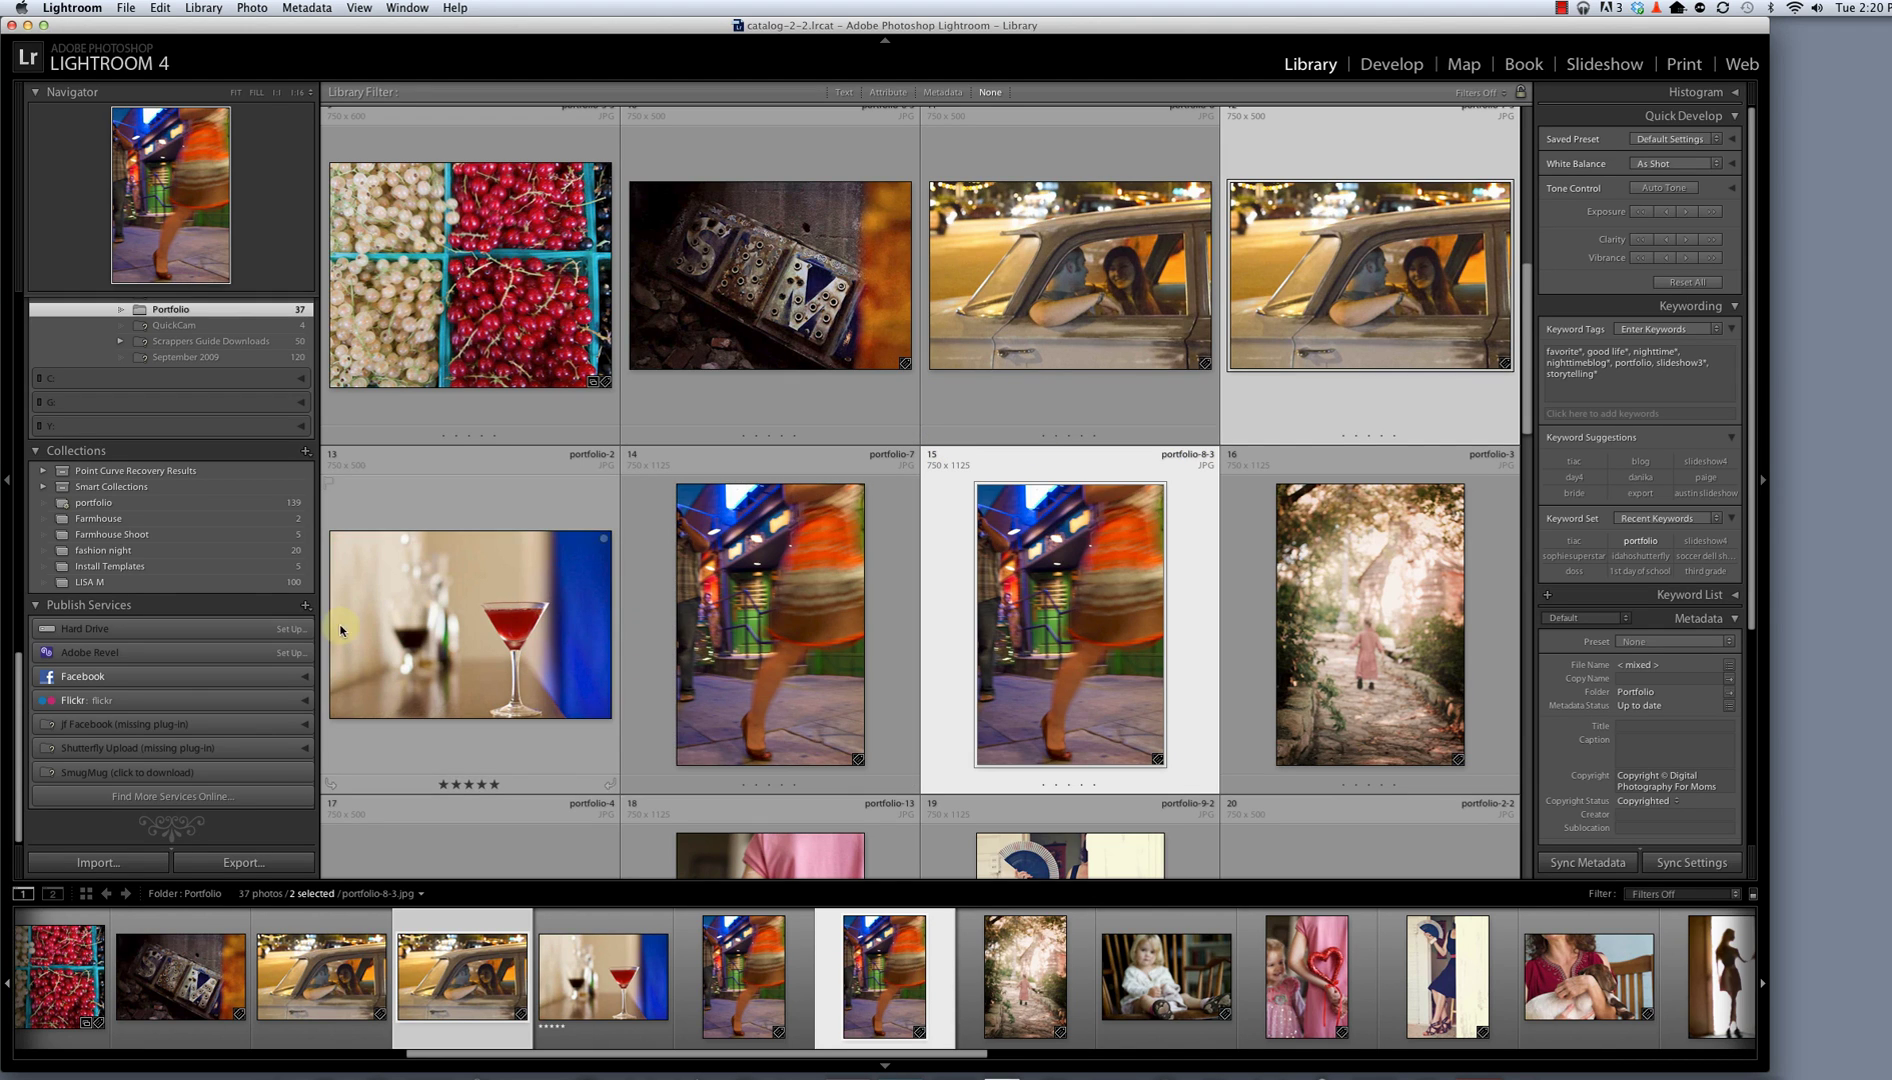
right_click(150, 520)
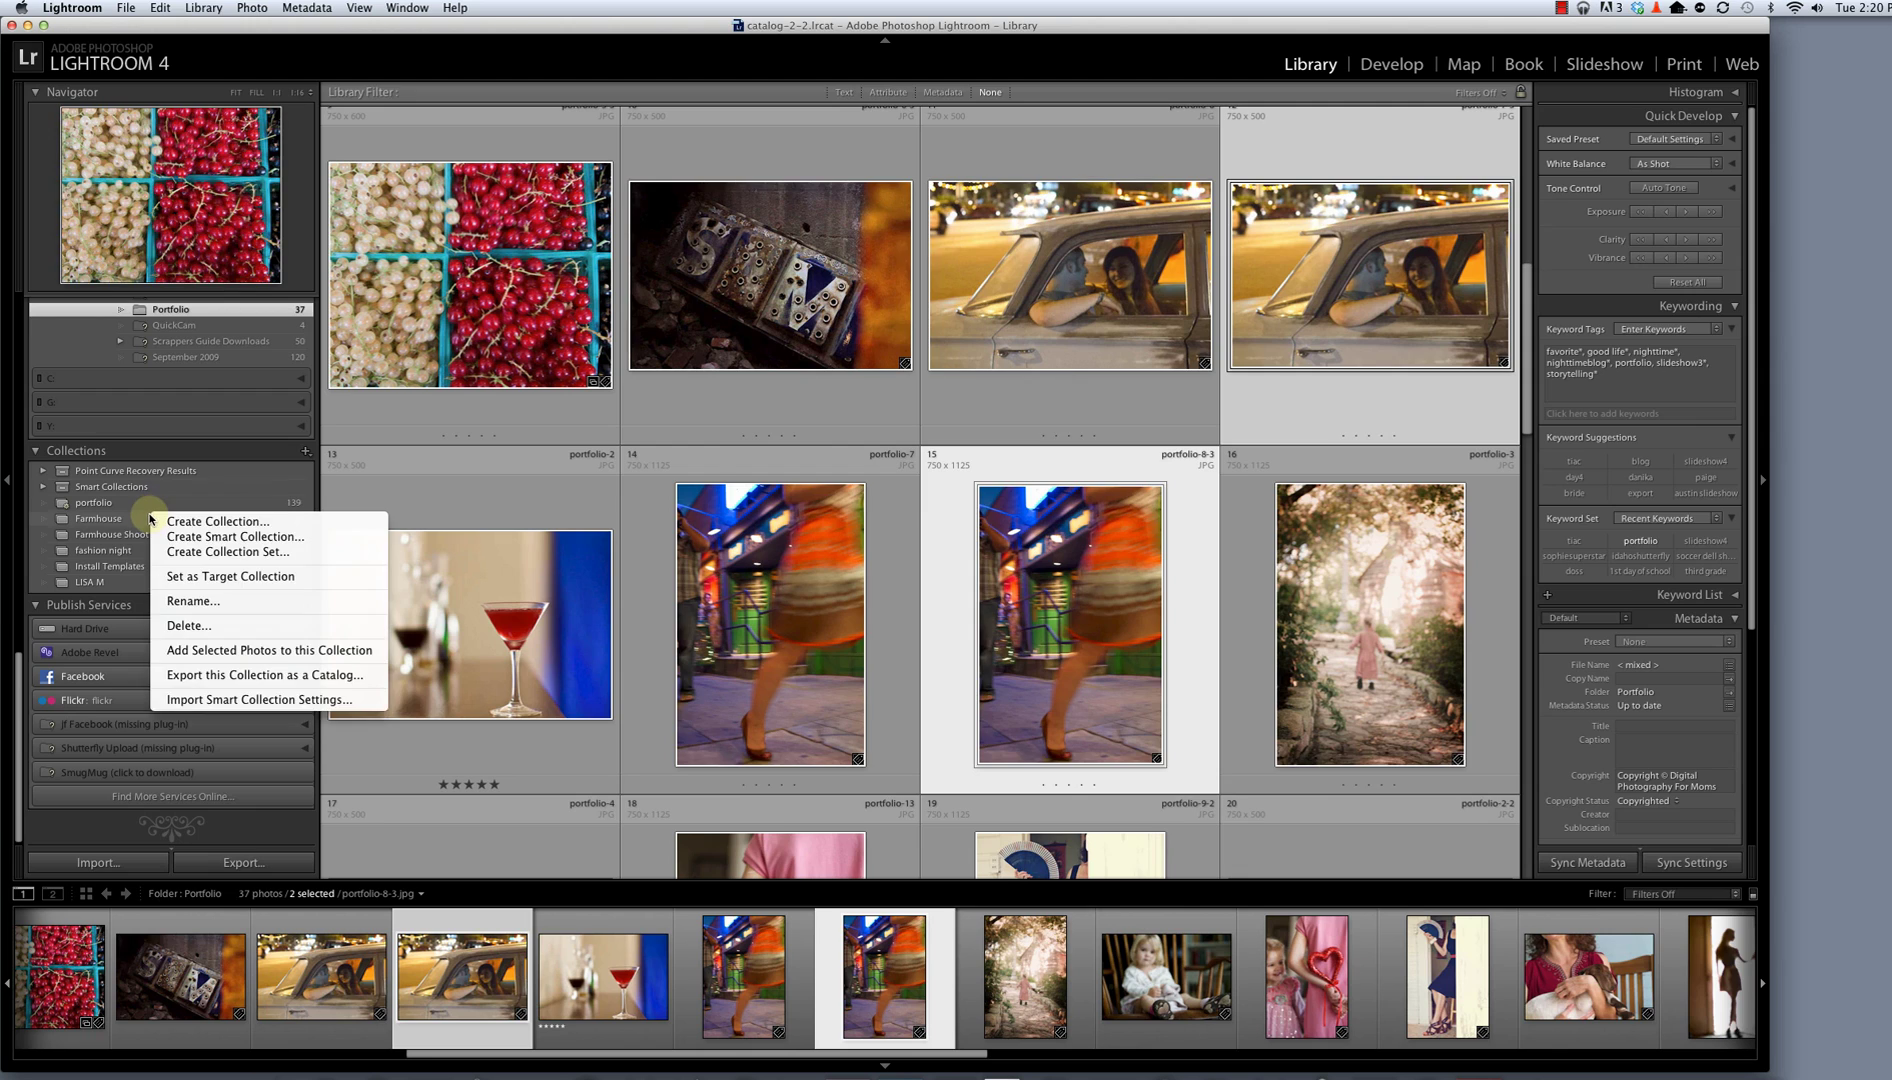
click(216, 650)
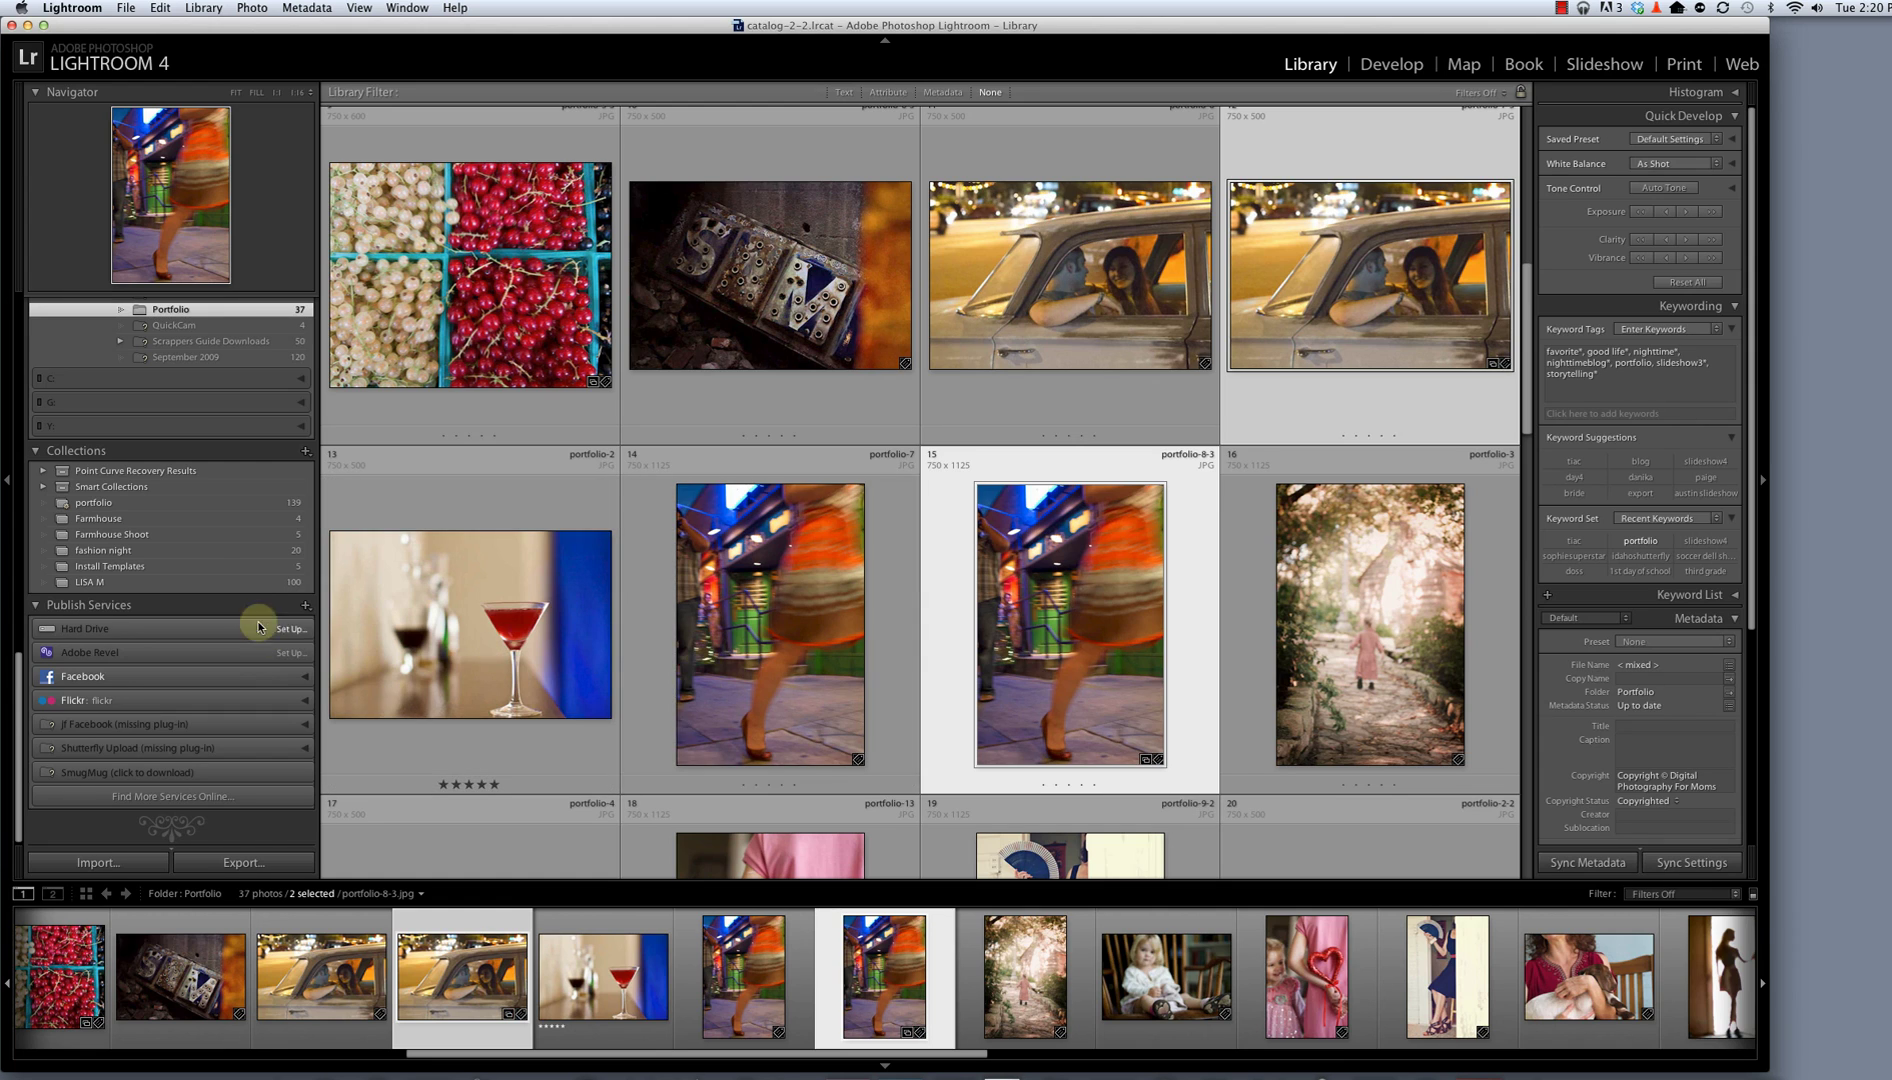
click(198, 519)
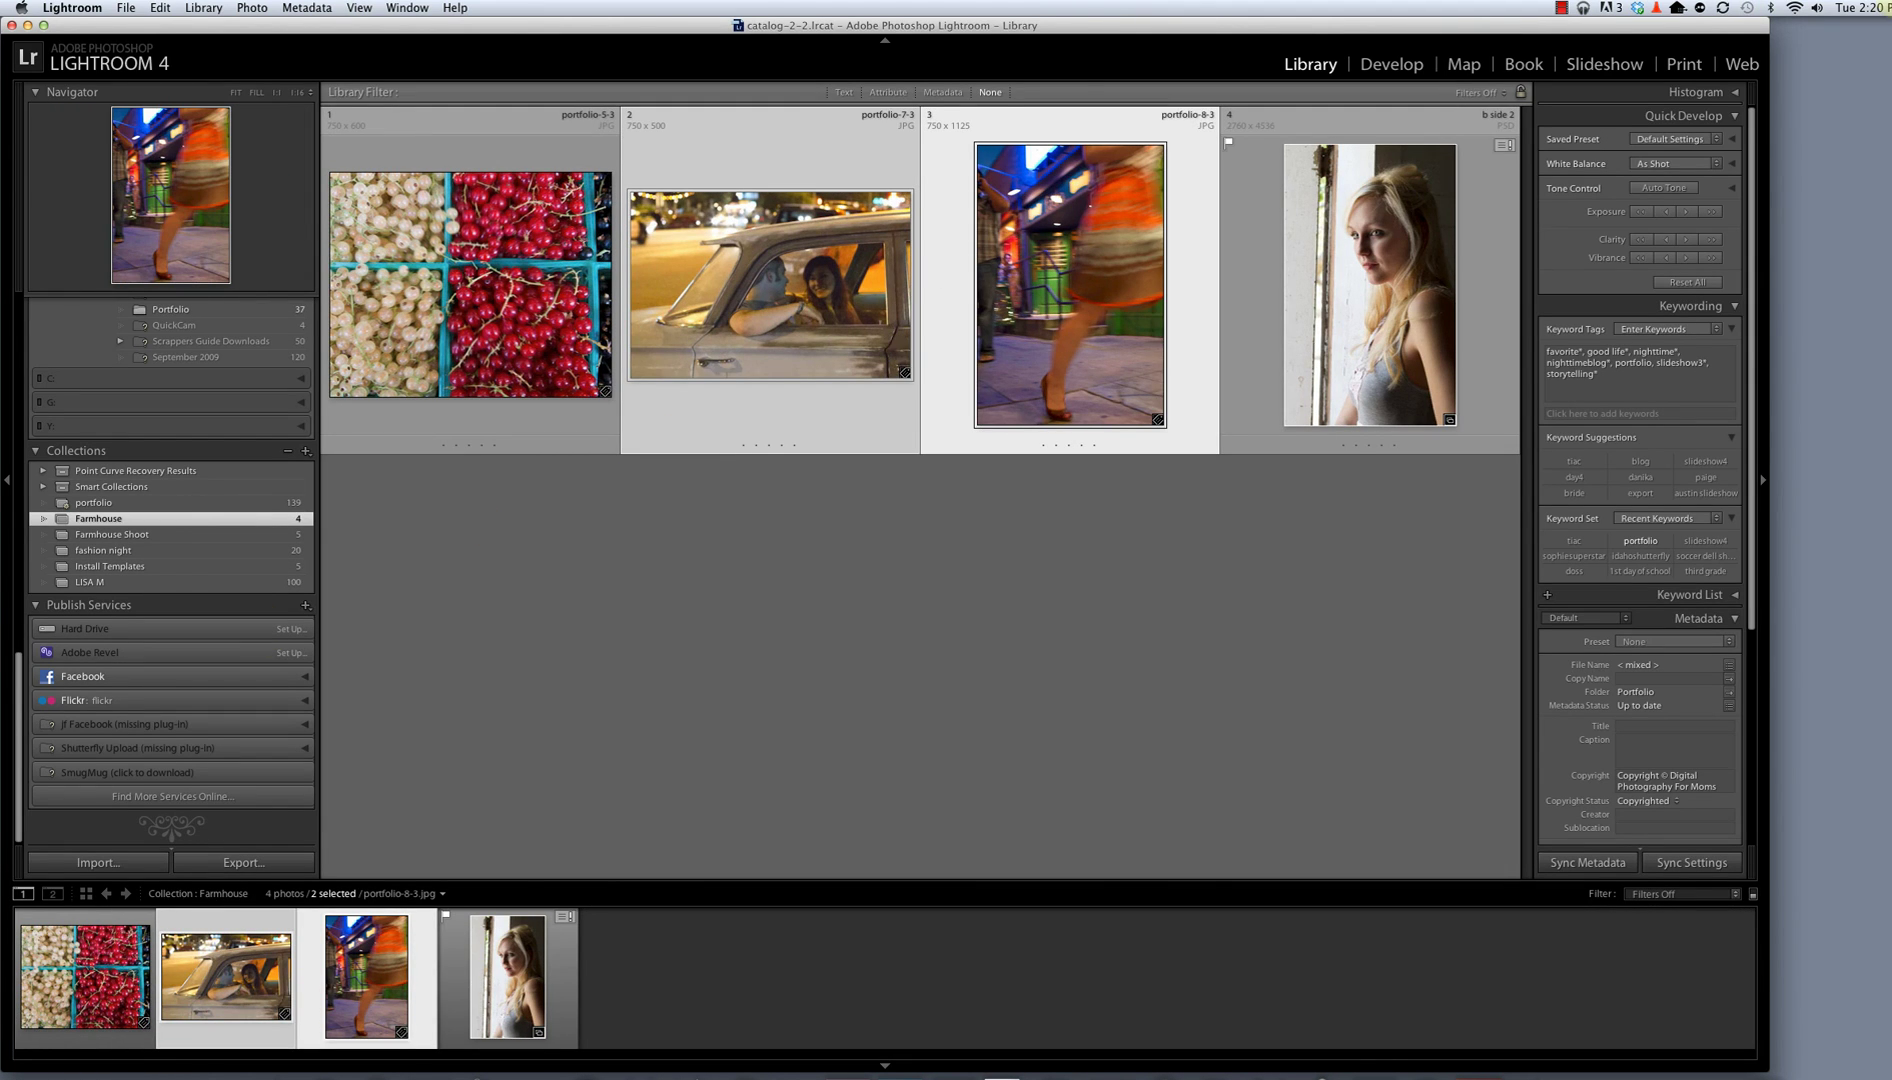
Switch to the Print module and apply the four-cell c (4) 2V 2H template.
click(1686, 66)
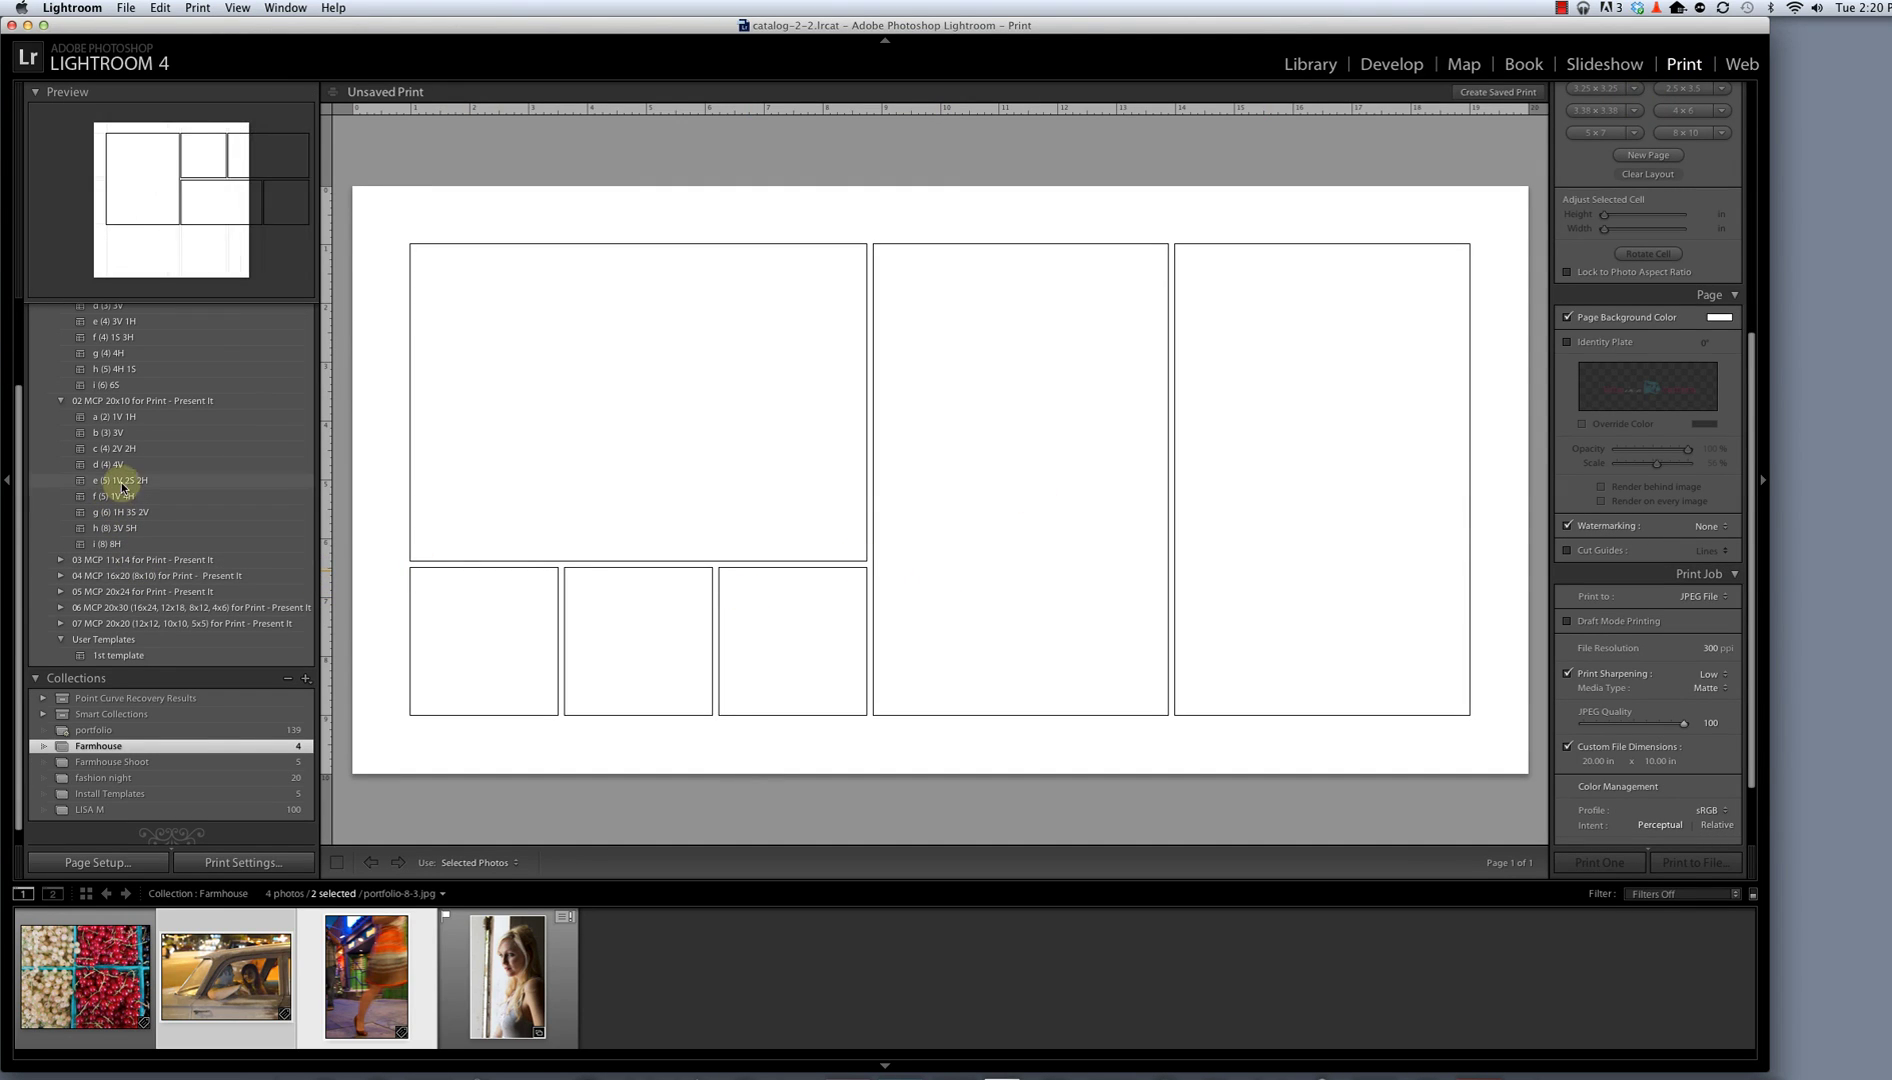
click(130, 451)
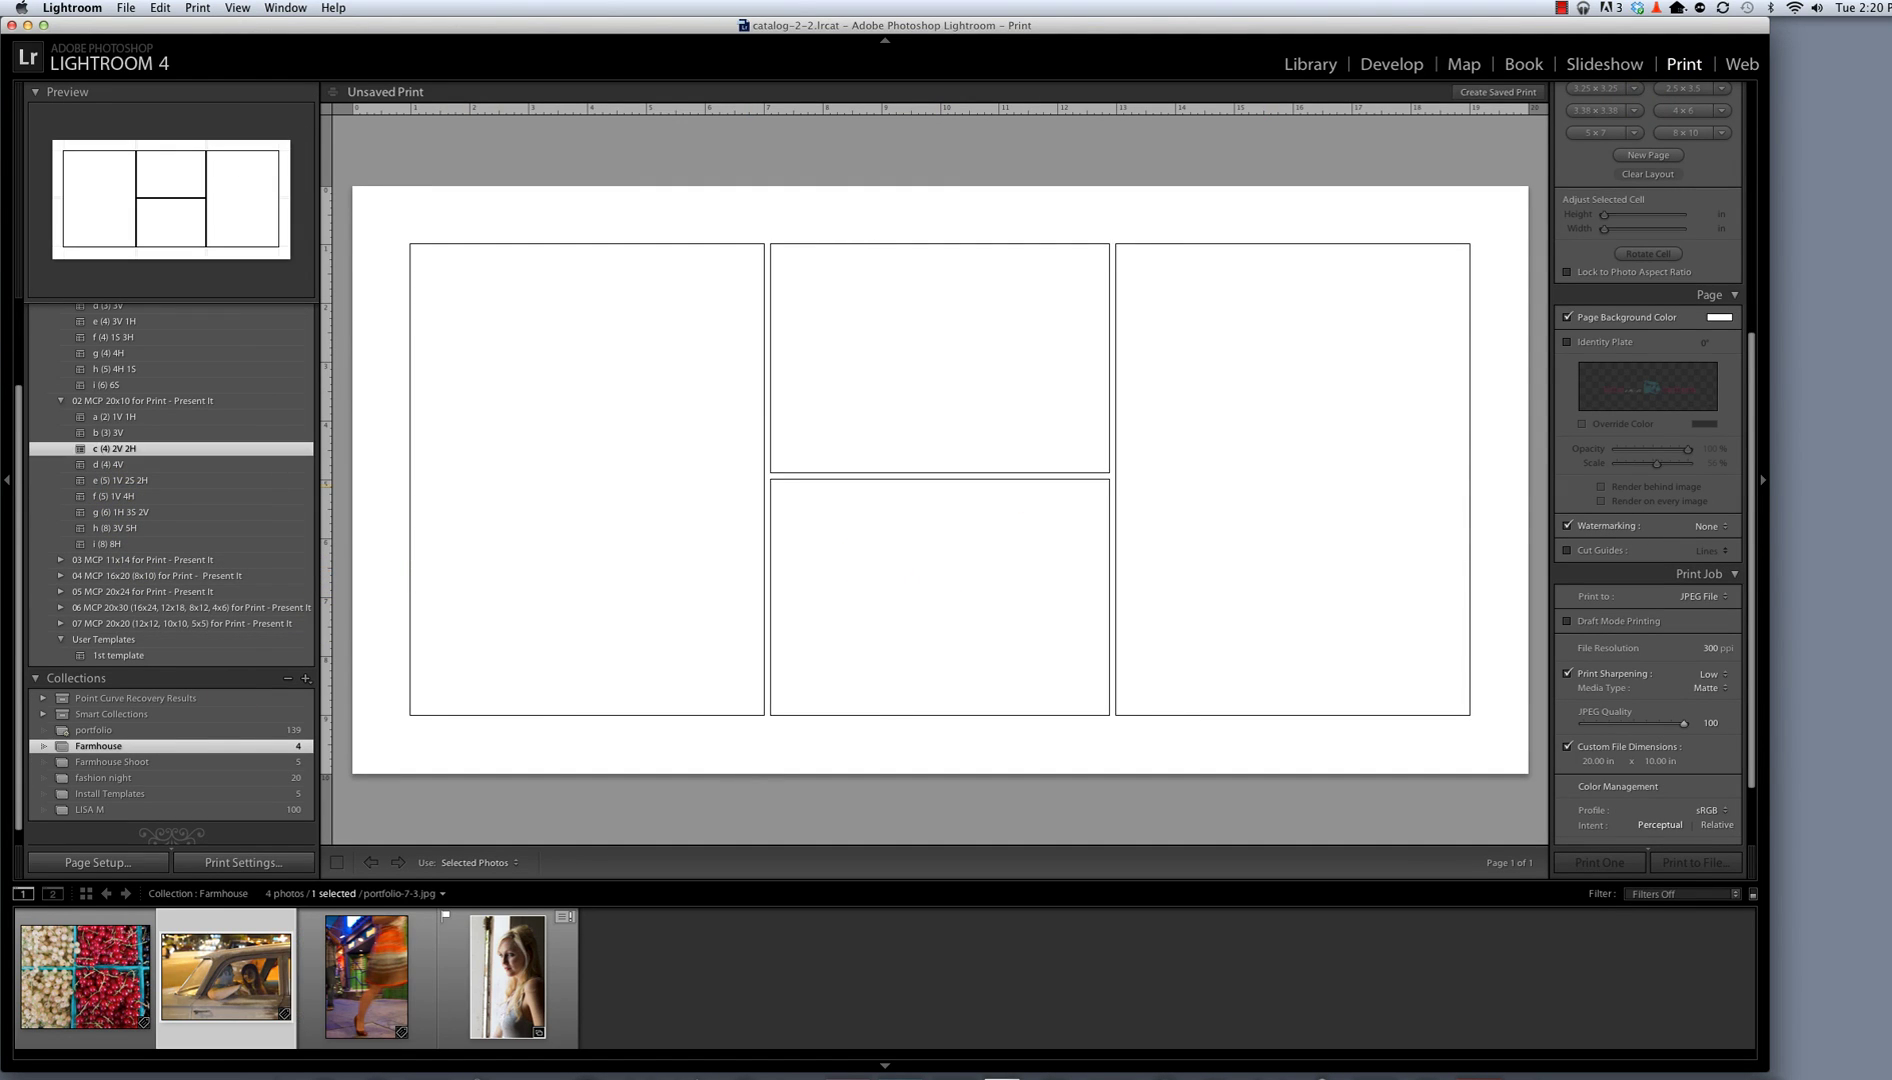
super+click(420, 977)
Place the street, car, berries and blonde portrait photos in the left, top-middle, bottom-middle and right cells.
drag(420, 977, 530, 500)
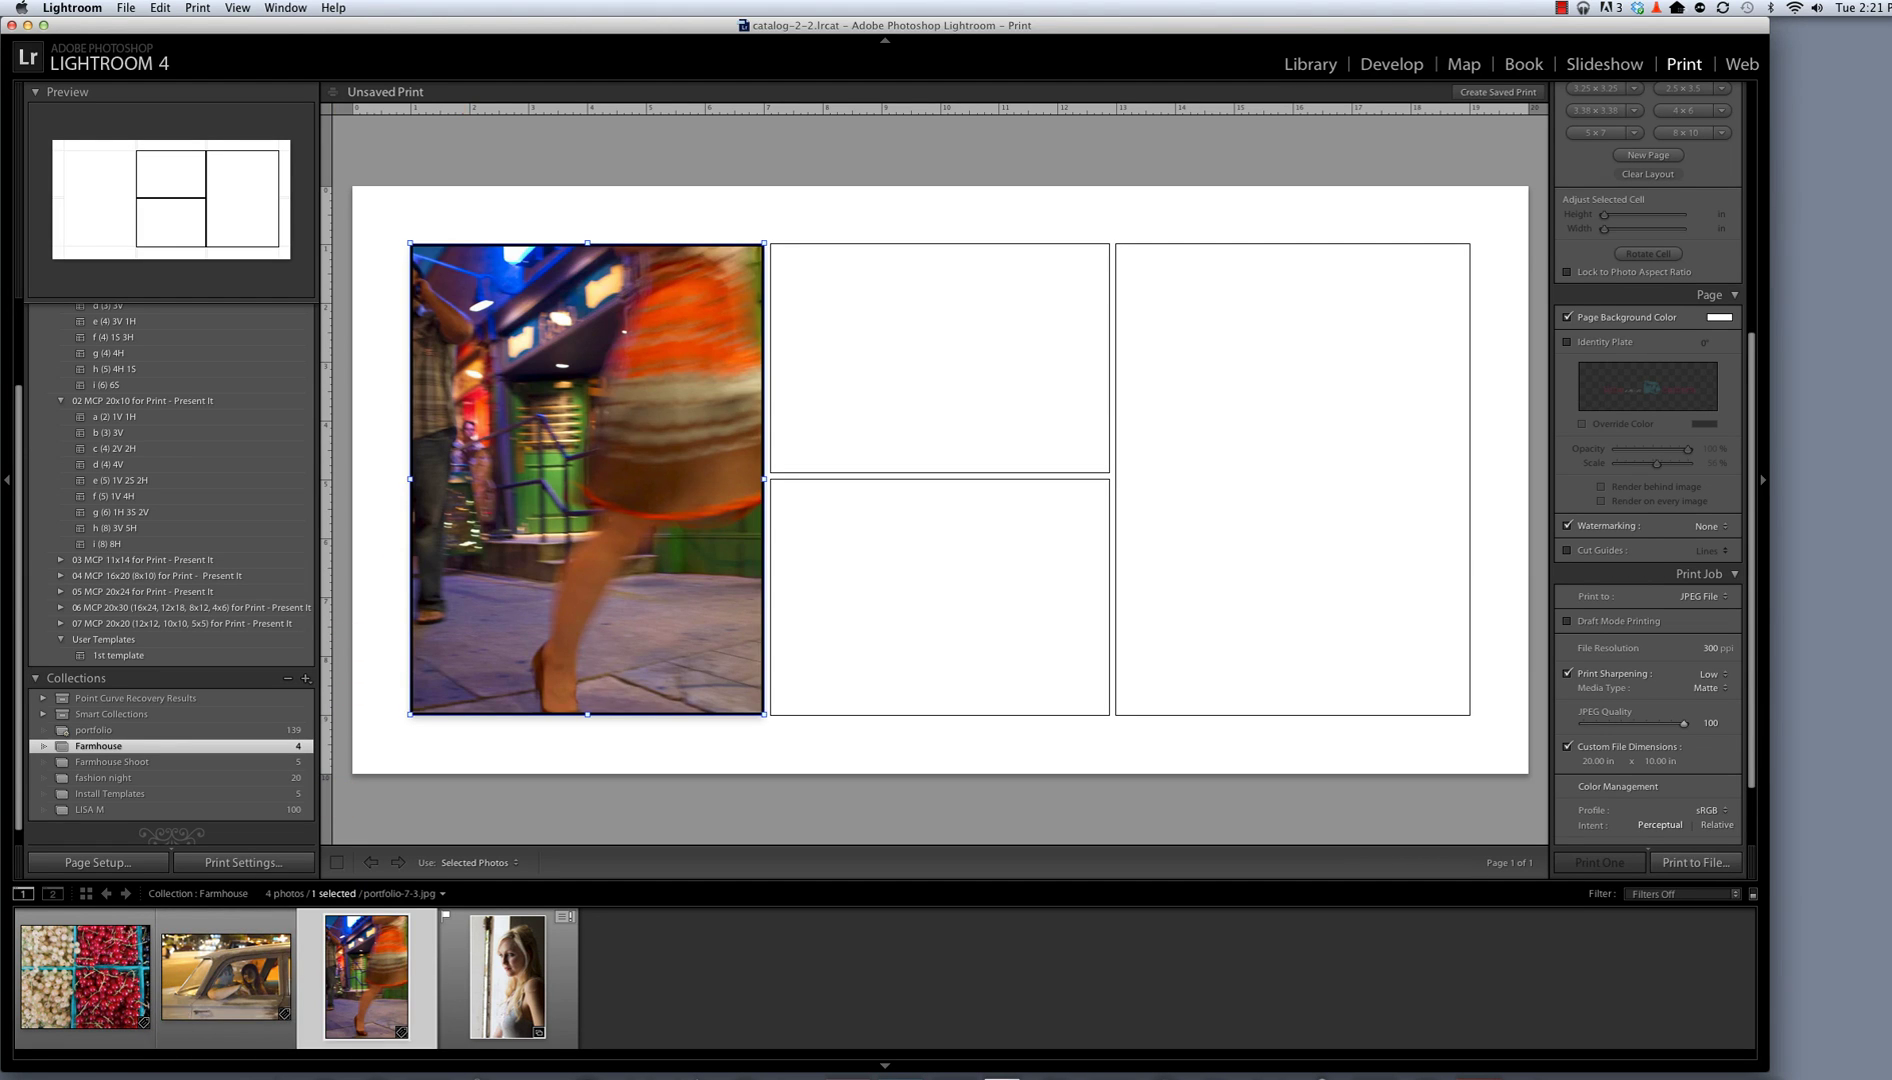
drag(203, 990, 900, 321)
drag(89, 998, 865, 605)
drag(508, 1000, 1245, 530)
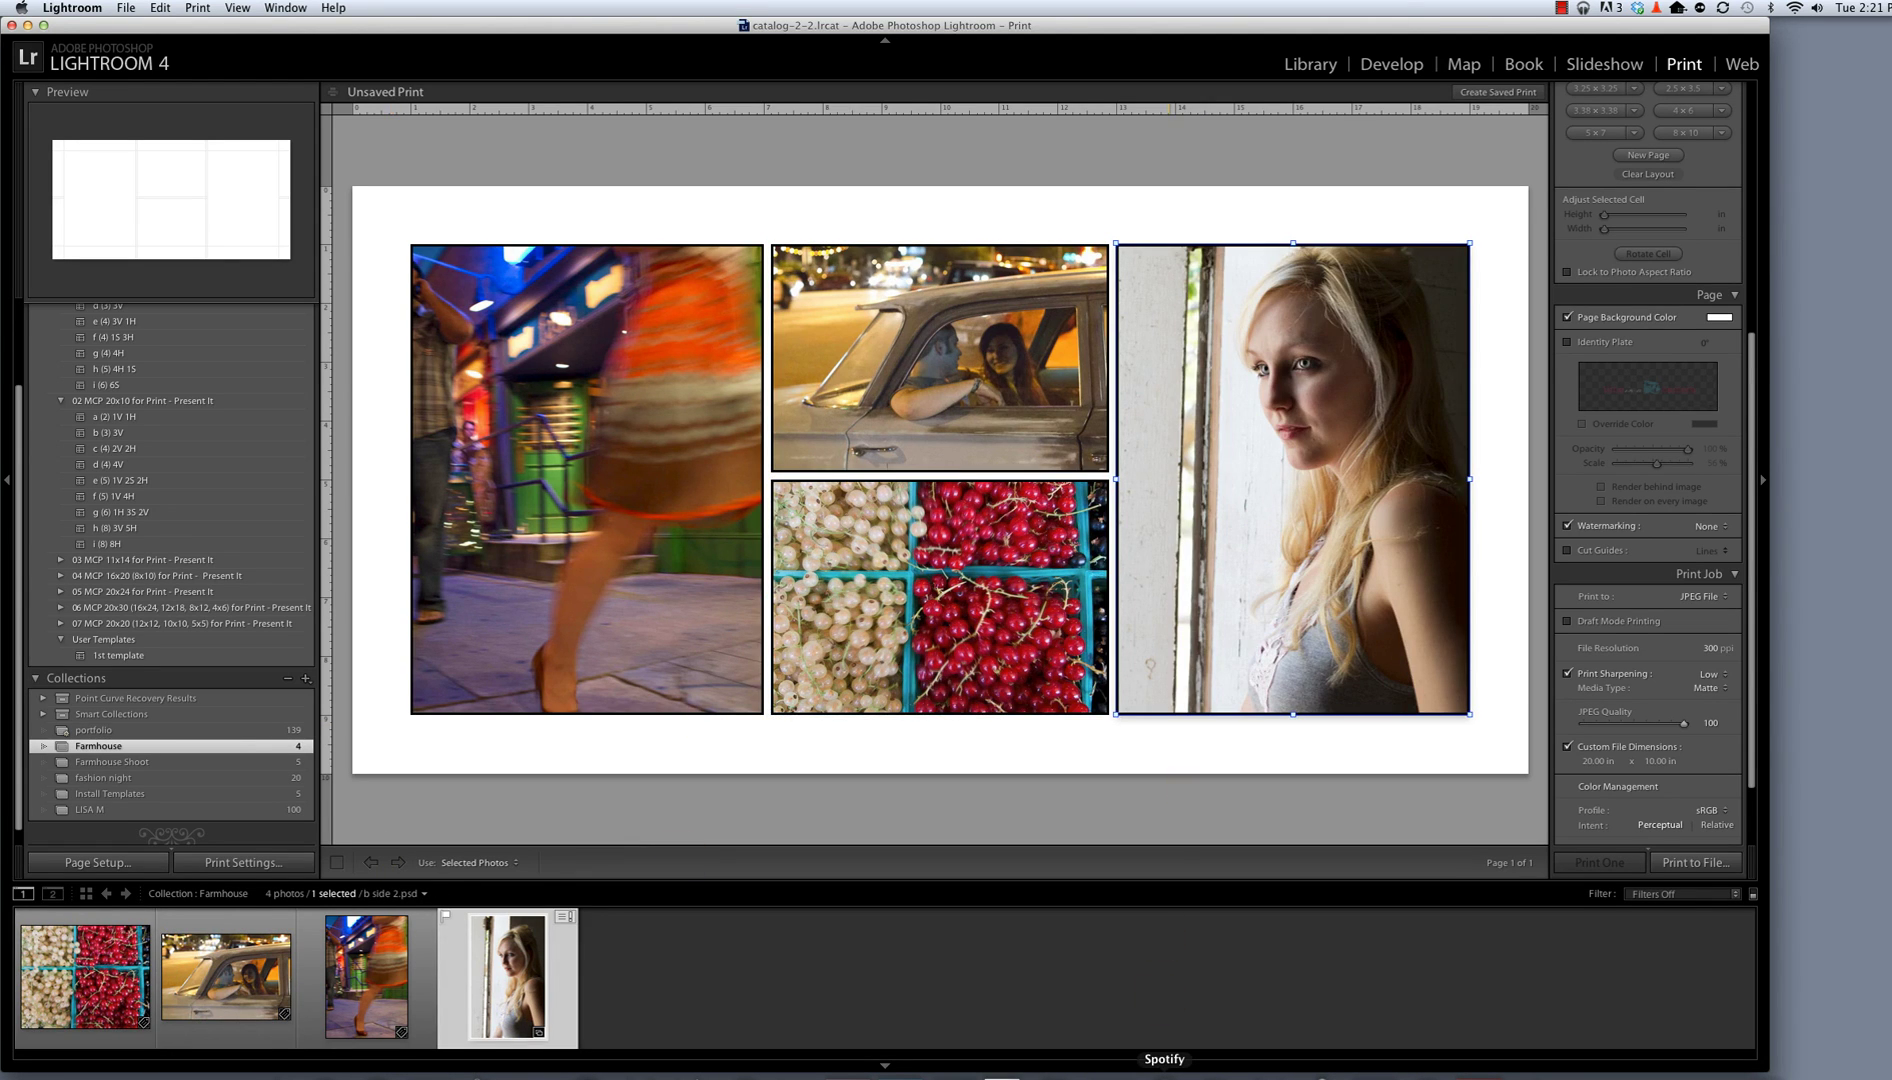